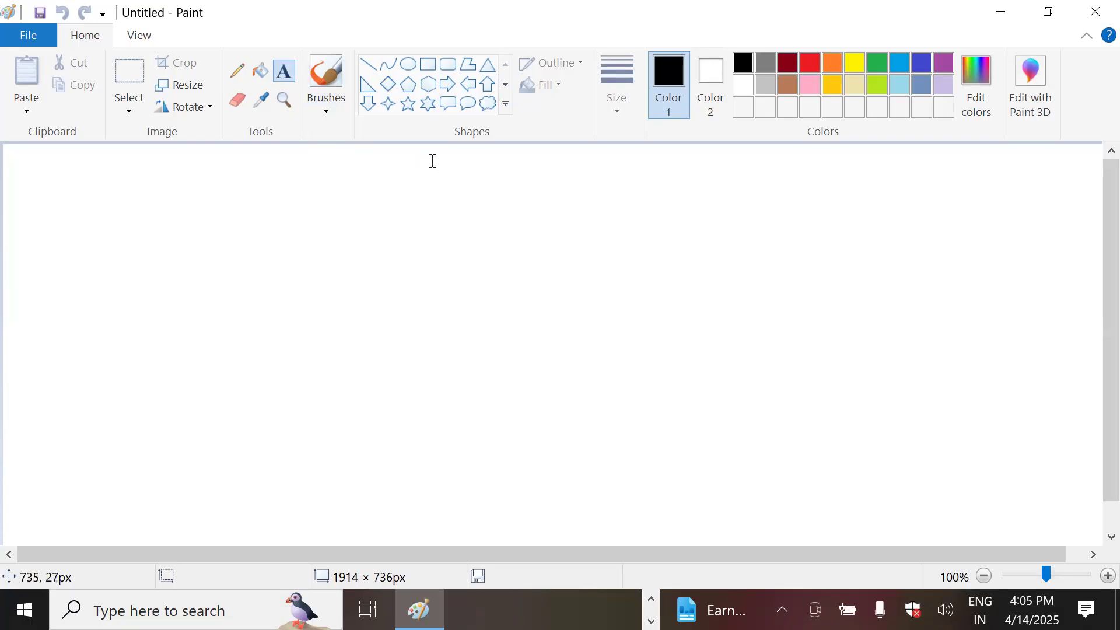
Step: Place an empty text box near the top centre of the canvas with font size 12
{"action": "left_click", "coordinate": [445, 156]}
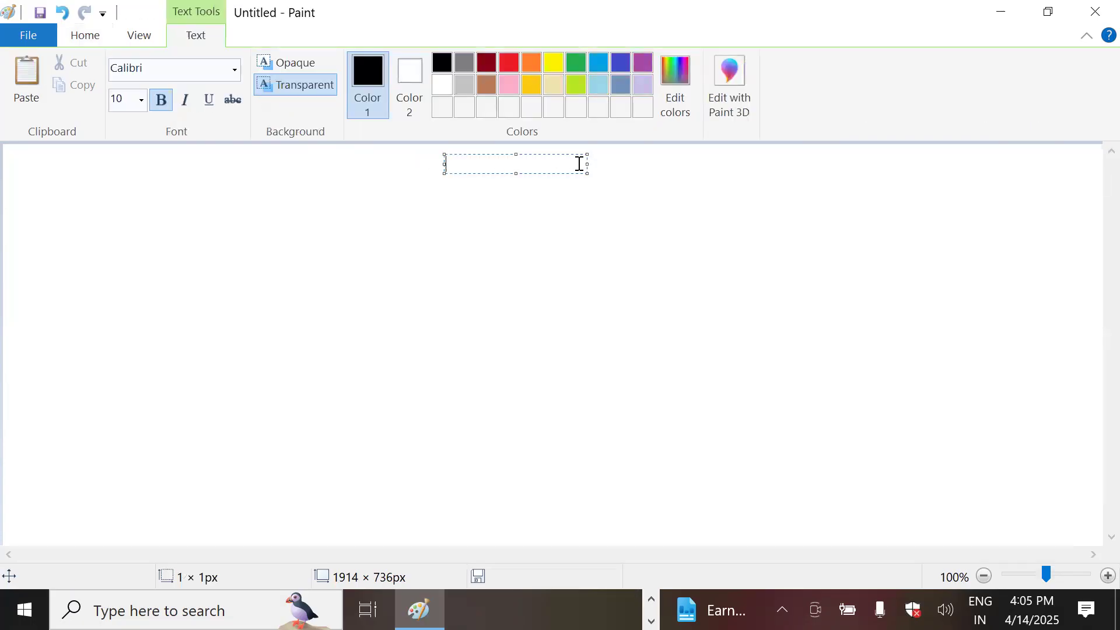
{"action": "left_click", "coordinate": [1012, 14]}
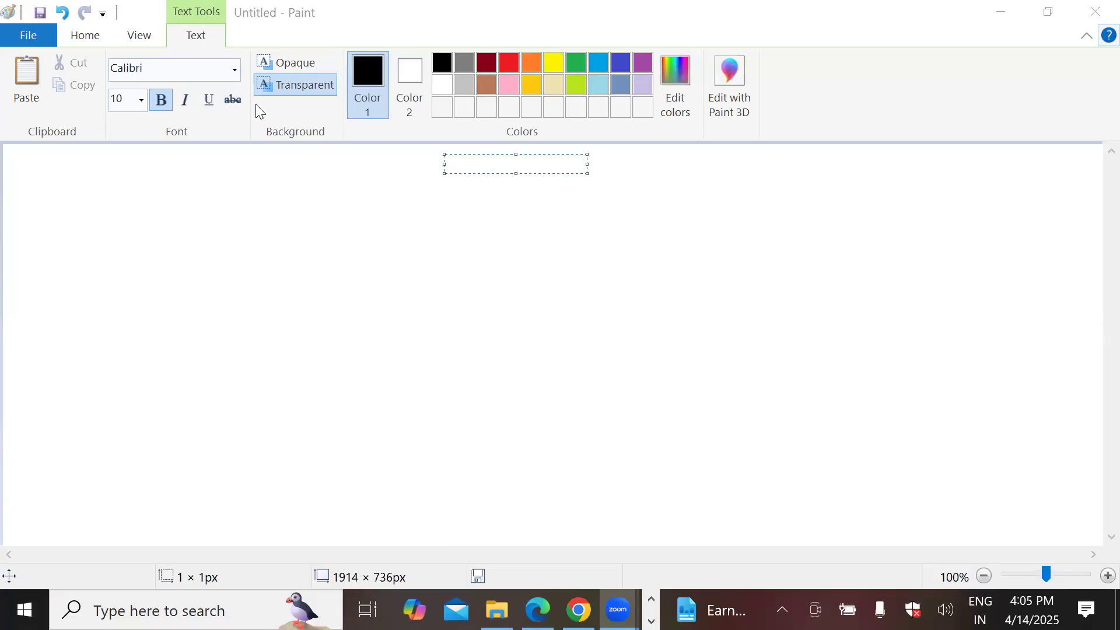
{"action": "left_click", "coordinate": [138, 105]}
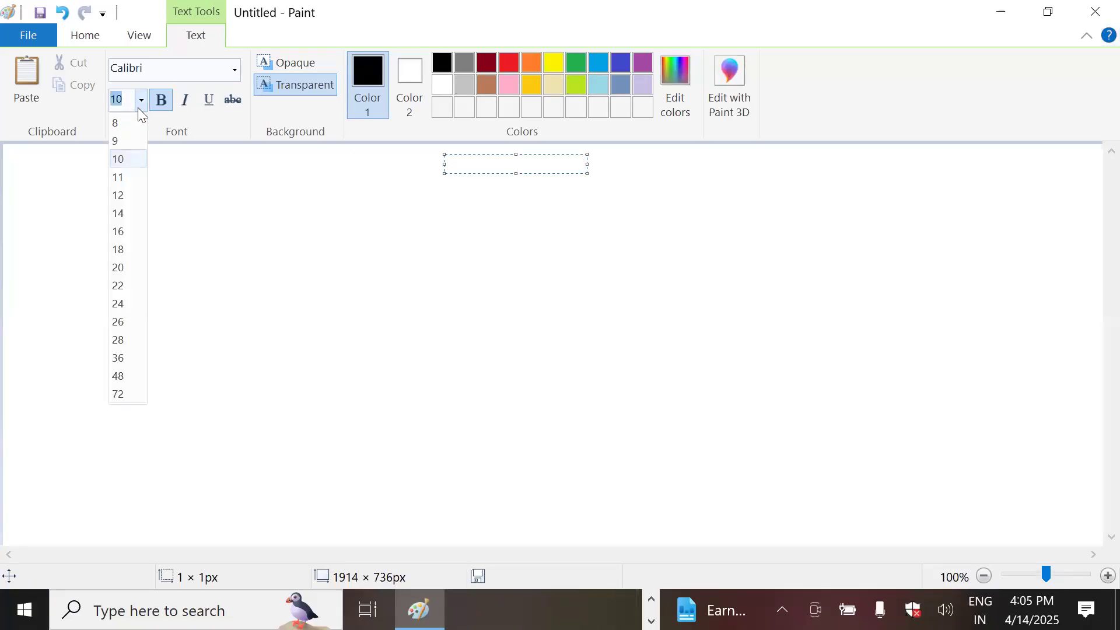
{"action": "left_click", "coordinate": [119, 196]}
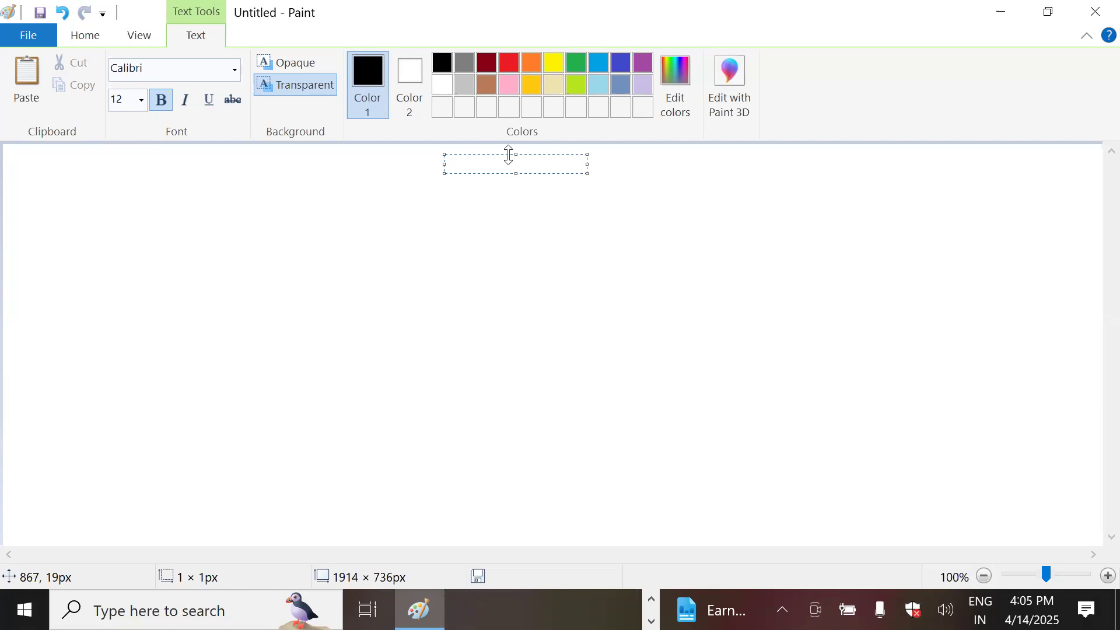
Step: Type '1. diff bw phycal and virtual', then widen and lengthen the text box for more lines
{"action": "type", "text": "1. diff bw phycal and virtual"}
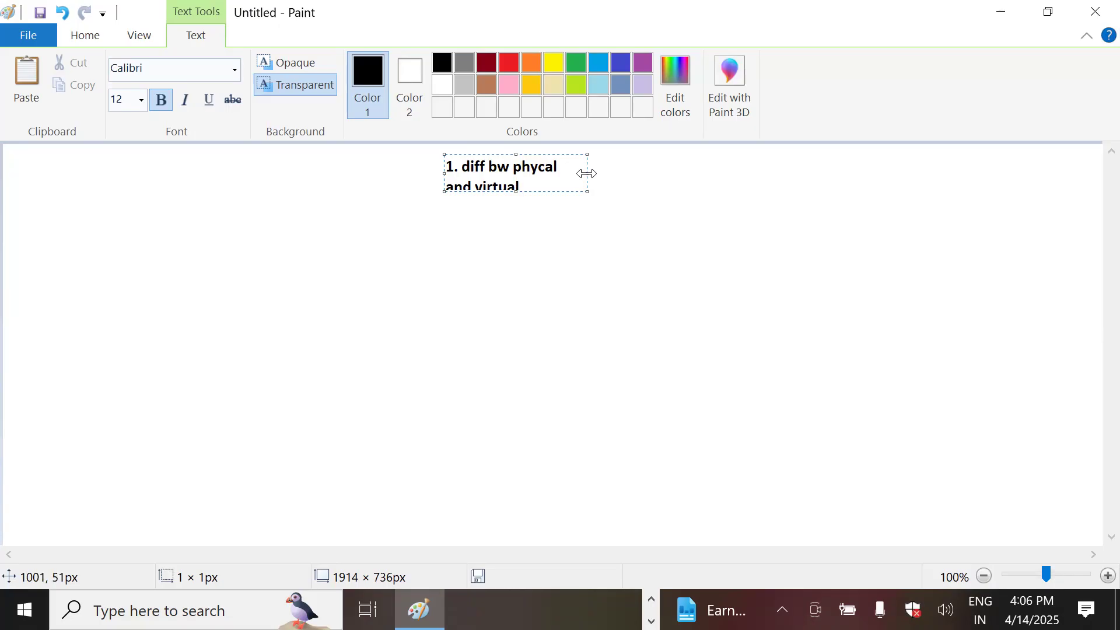
{"action": "left_click_drag", "start_coordinate": [586, 174], "coordinate": [1046, 174]}
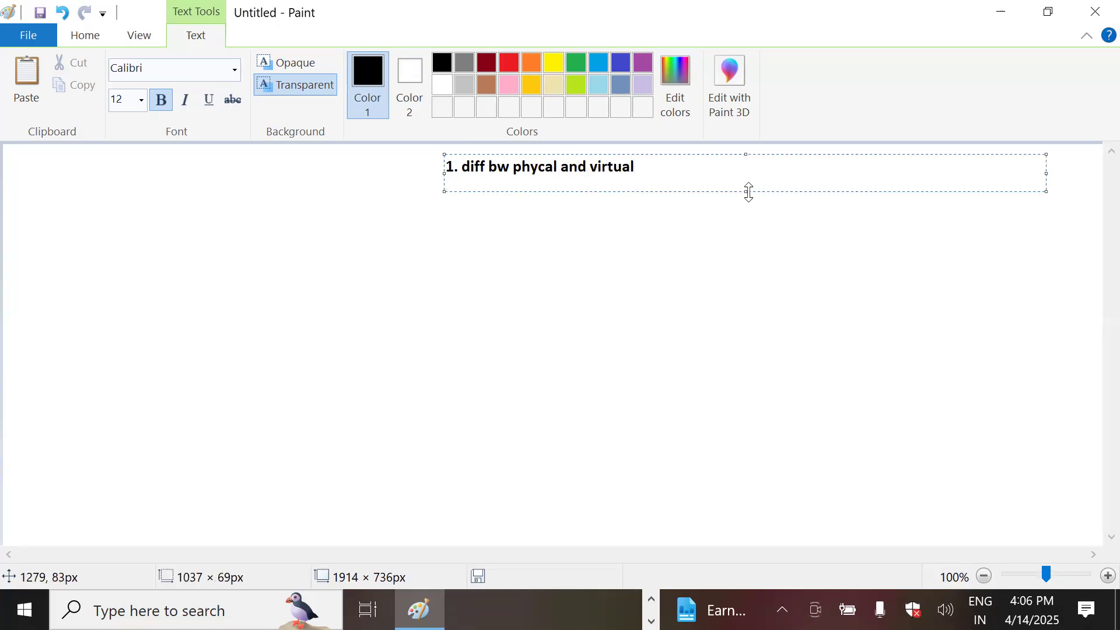
{"action": "left_click_drag", "start_coordinate": [746, 192], "coordinate": [746, 486]}
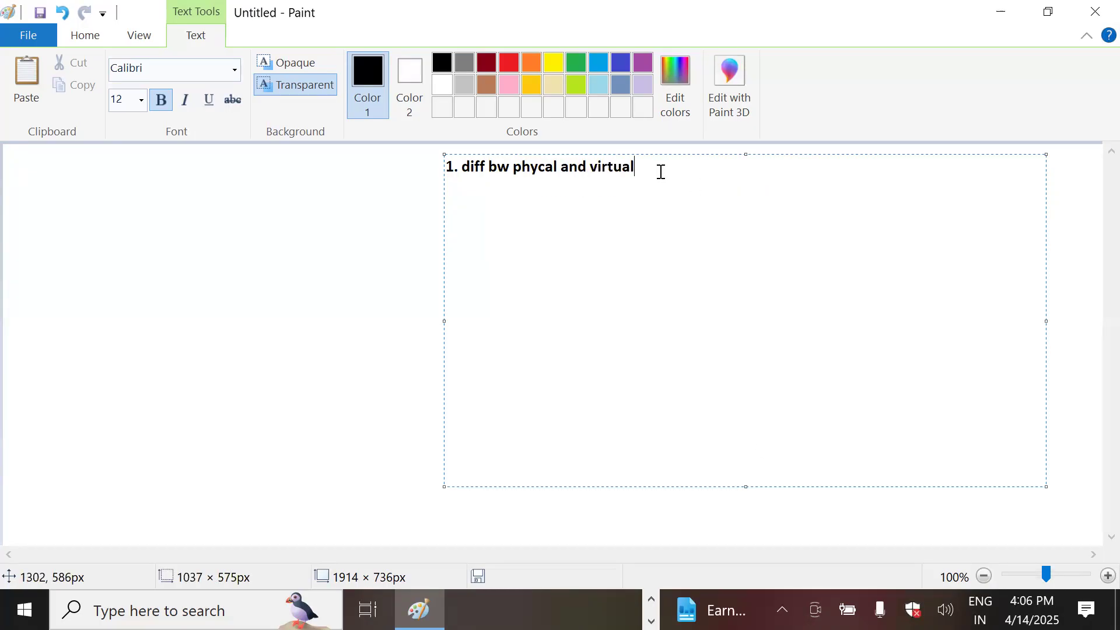
{"action": "key", "text": "Return"}
Step: Type the second line '2.Vmware intro-1998-Broadcome', fixing the typo at its end
{"action": "type", "text": "2."}
{"action": "type", "text": "Vmware in"}
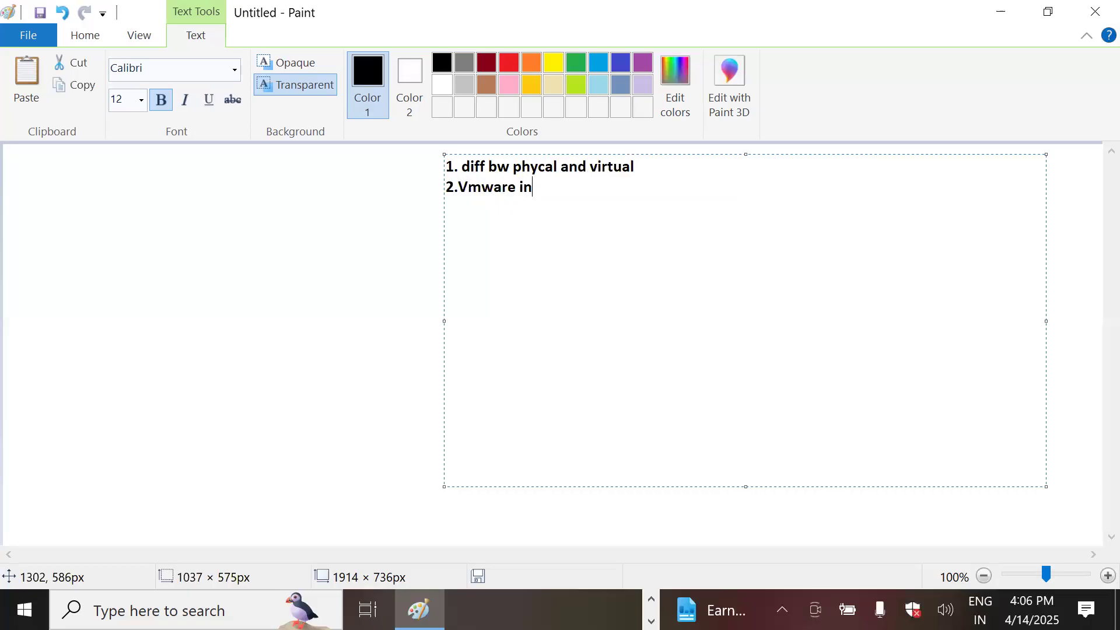
{"action": "type", "text": "tro-1998"}
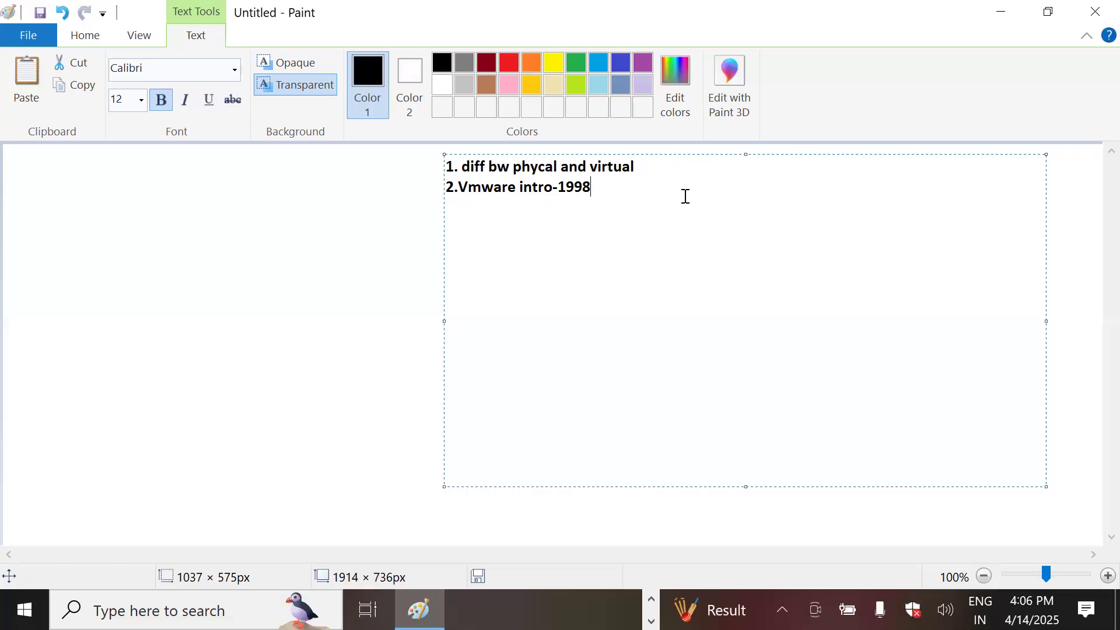
{"action": "type", "text": "-Broa"}
{"action": "type", "text": "dcom"}
{"action": "key", "text": "BackSpace"}
{"action": "type", "text": "ome"}
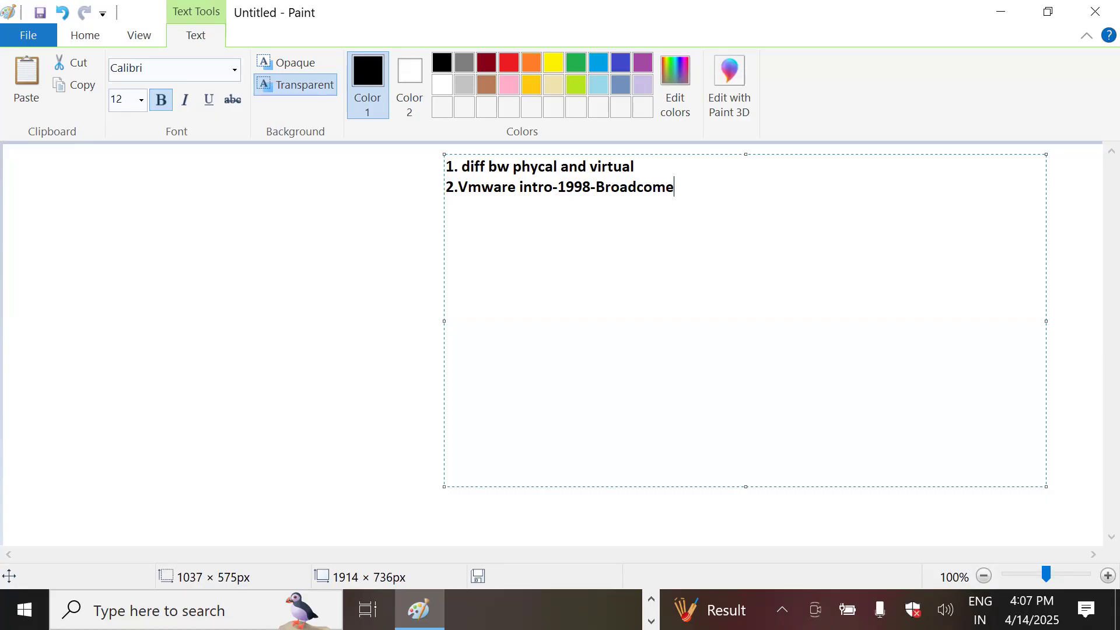
Step: Add line '3.Vmware Soluation -Product-- Vsphere(ESXi)', typing ESXi inside the parentheses
{"action": "key", "text": "Return"}
{"action": "type", "text": "3.Vmware"}
{"action": "type", "text": "Solua"}
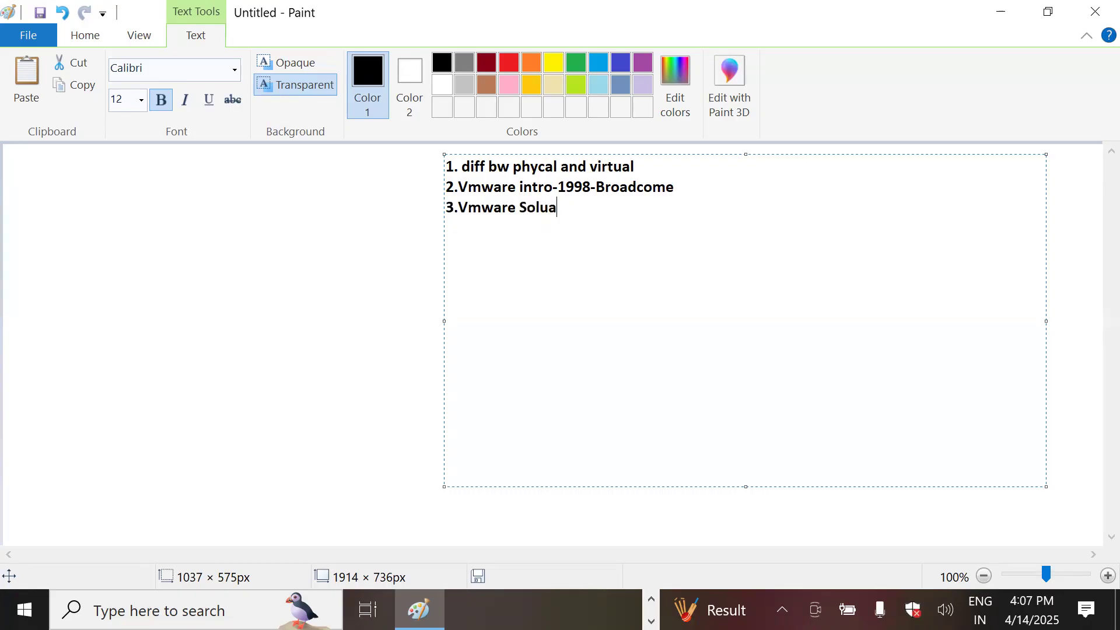
{"action": "type", "text": "tion -Product-- "}
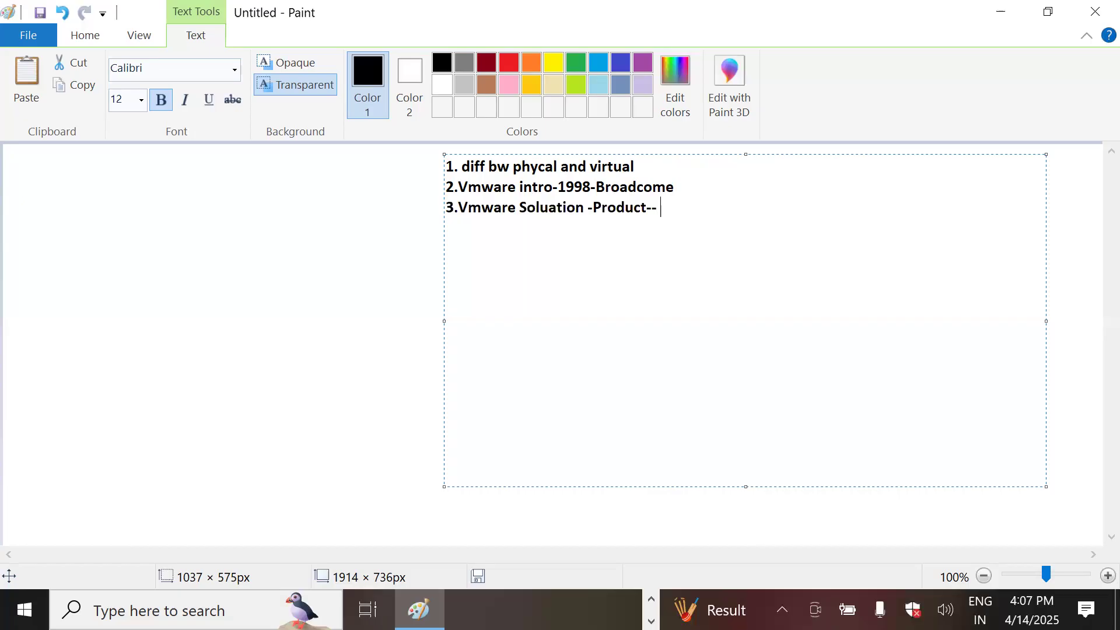
{"action": "type", "text": "Vsphere()"}
{"action": "key", "text": "Left"}
{"action": "type", "text": "ESXI"}
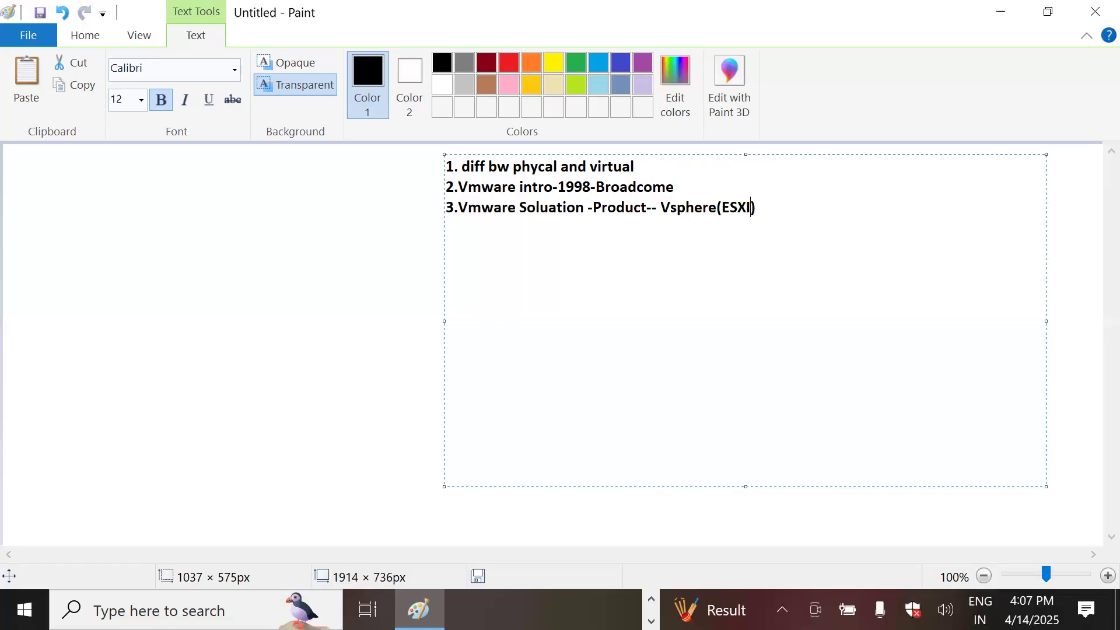
{"action": "key", "text": "BackSpace"}
{"action": "type", "text": "i"}
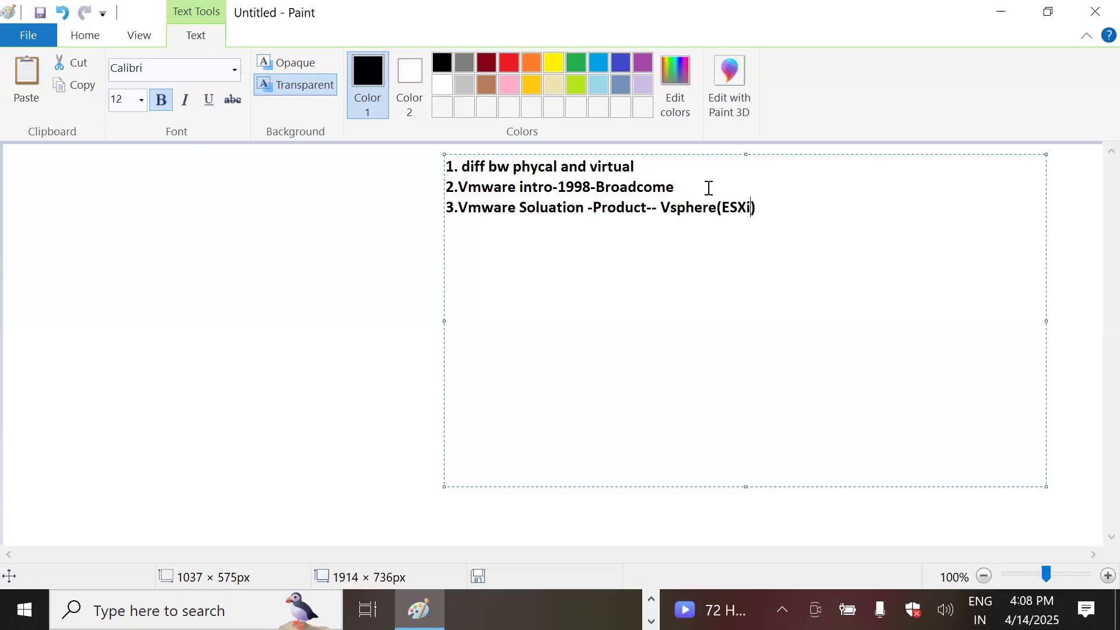
Step: Extend line 3 to 'Vsphere(ESXi,VC,VM)' and add line '4.Diff Types of Hypervisors-'
{"action": "type", "text": ","}
{"action": "type", "text": "C,VM"}
{"action": "left_click_drag", "start_coordinate": [753, 209], "coordinate": [803, 212]}
{"action": "left_click", "coordinate": [788, 211]}
{"action": "left_click", "coordinate": [757, 208]}
{"action": "left_click_drag", "start_coordinate": [759, 208], "coordinate": [804, 209]}
{"action": "left_click", "coordinate": [806, 208]}
{"action": "key", "text": "Return"}
{"action": "type", "text": "4.Di"}
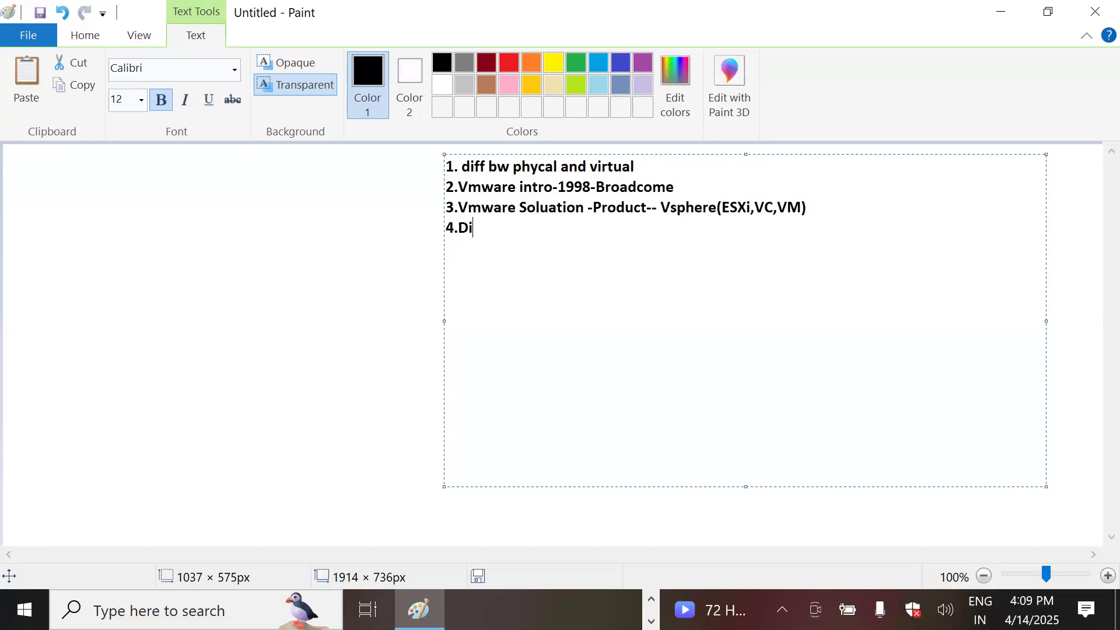
{"action": "type", "text": "ff Types of H"}
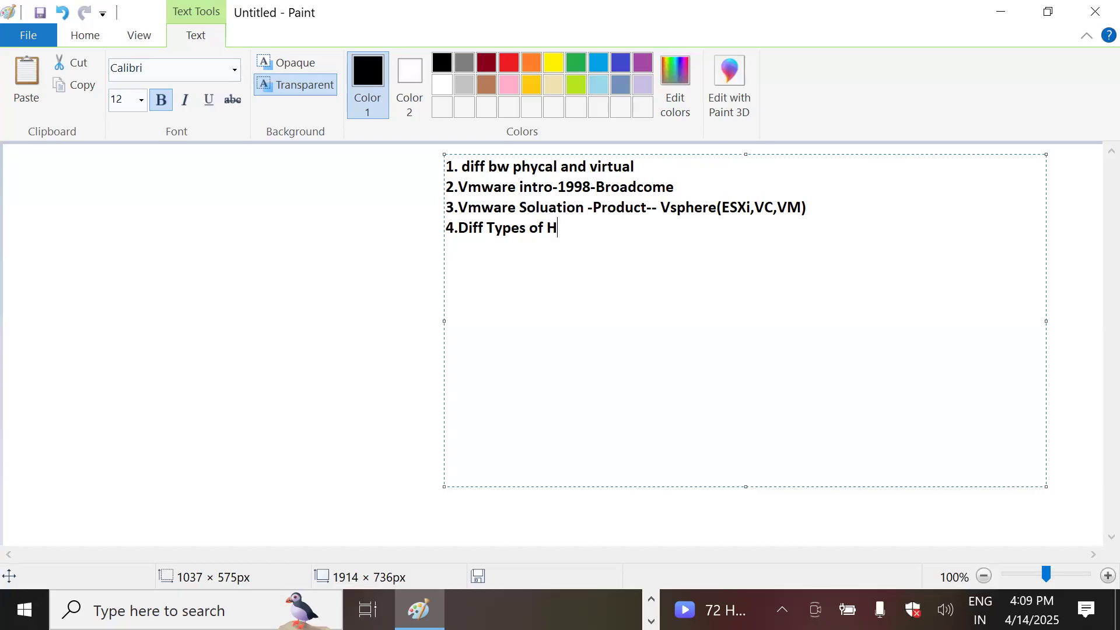
{"action": "type", "text": "ypervisors-"}
Step: Add indented sub-point 'a)Baremetal-ESXi, Hyper-V' under point 4
{"action": "key", "text": "Return"}
{"action": "type", "text": "a)"}
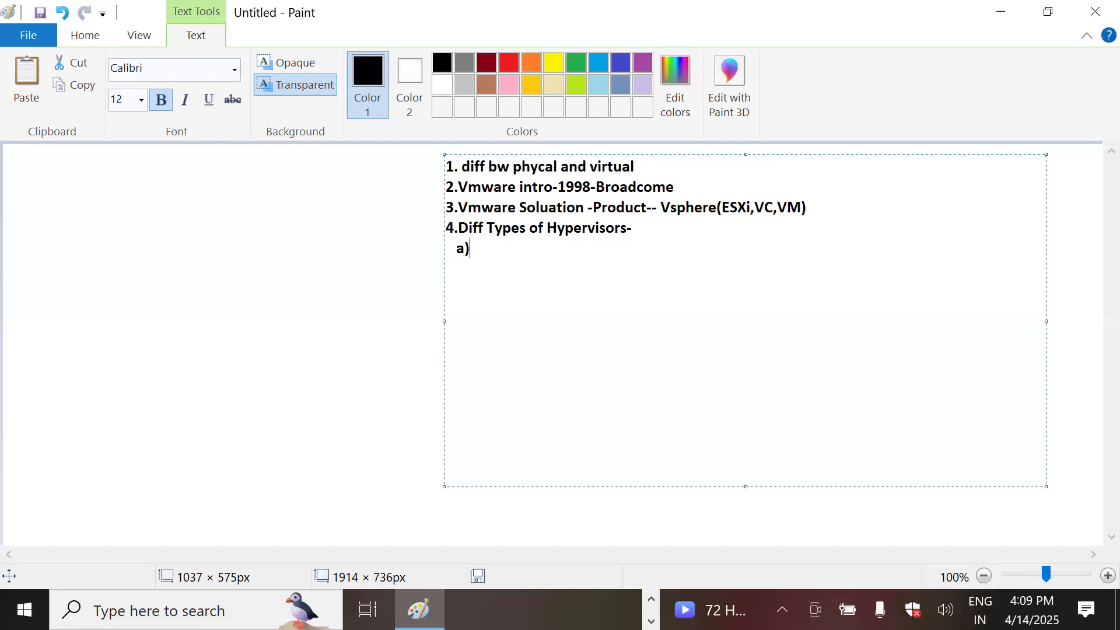
{"action": "type", "text": "Baremetal"}
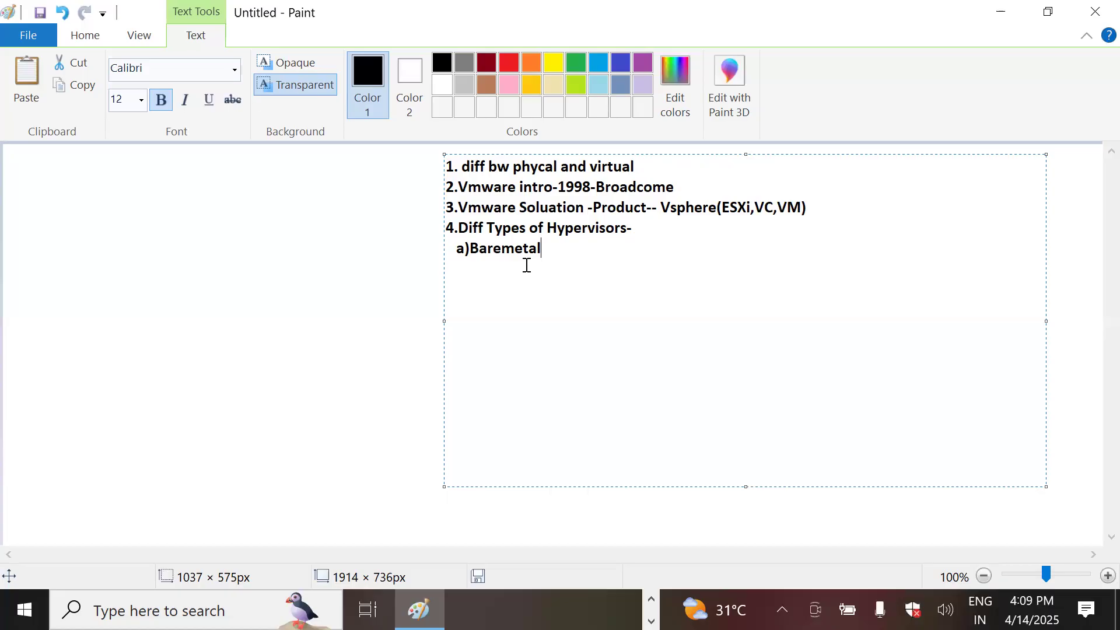
{"action": "type", "text": "-ESXi, Hyper-"}
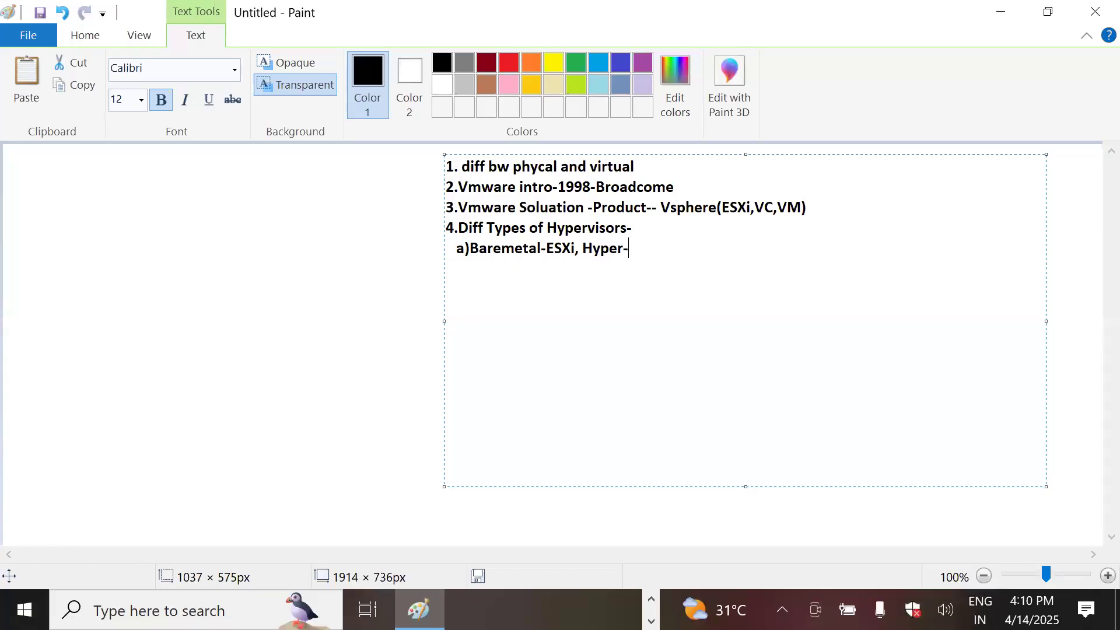
{"action": "type", "text": "V"}
Step: Add sub-point 'b)Hosted Infra Hypervisor- VMware Work Station-Best practive' and begin item '5.'
{"action": "key", "text": "Return"}
{"action": "type", "text": "b)Hosted Infra "}
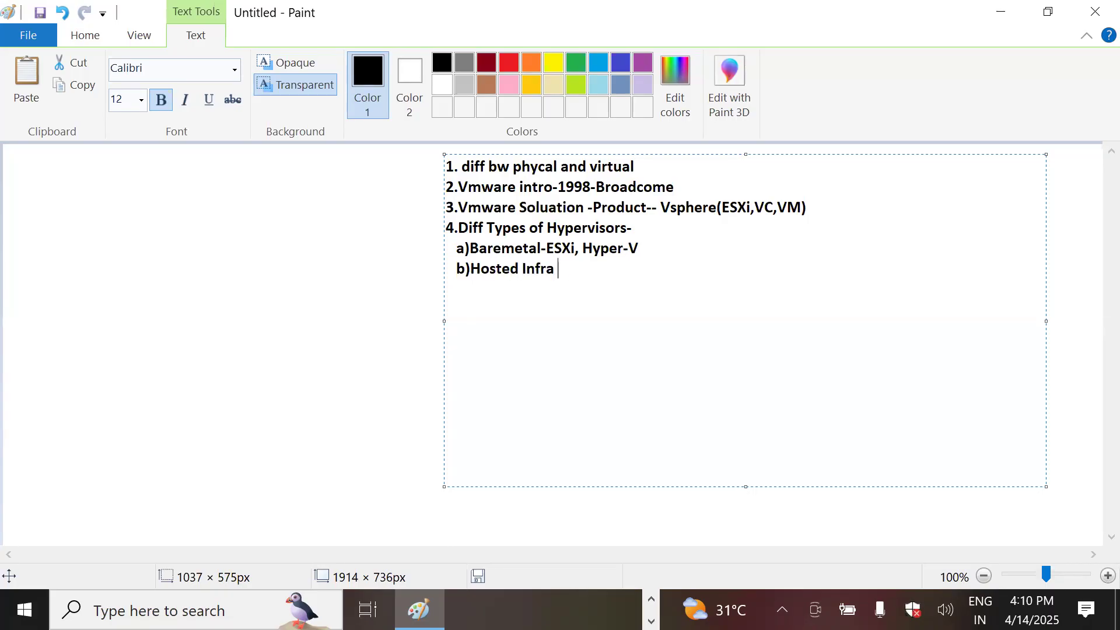
{"action": "type", "text": "Hypervisor- VMwa"}
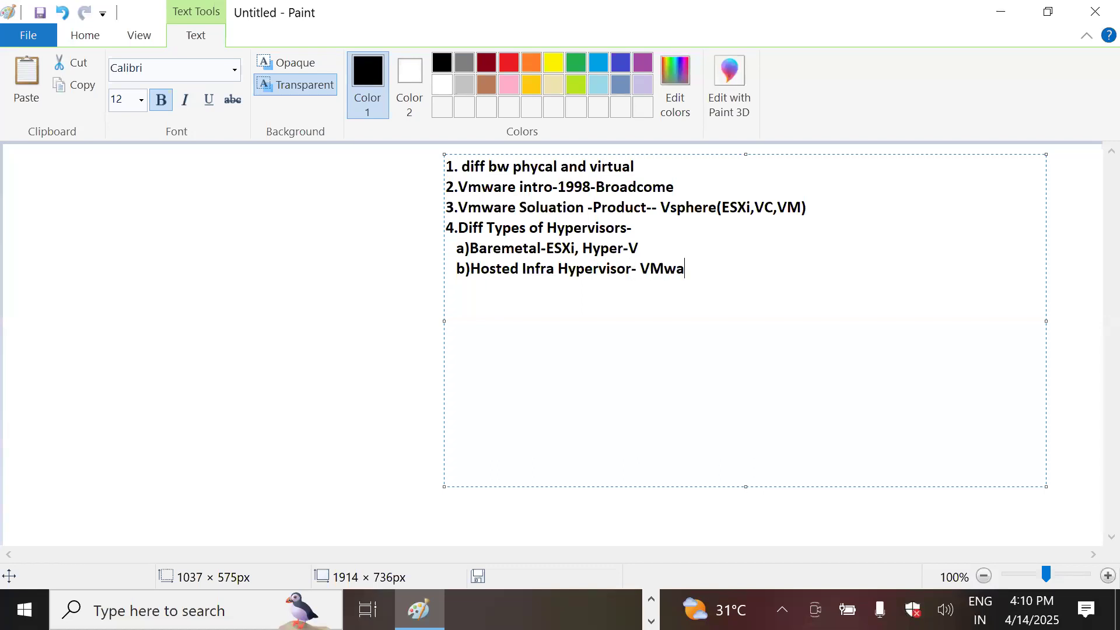
{"action": "type", "text": "re Work Station-"}
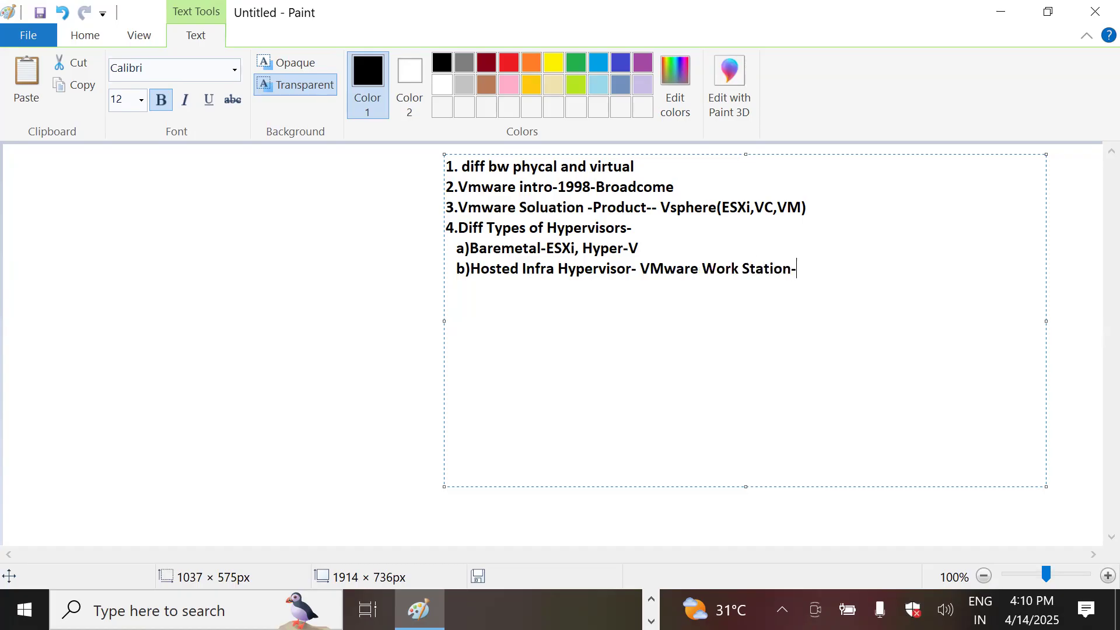
{"action": "type", "text": "Best practive"}
{"action": "key", "text": "Return"}
{"action": "type", "text": "5."}
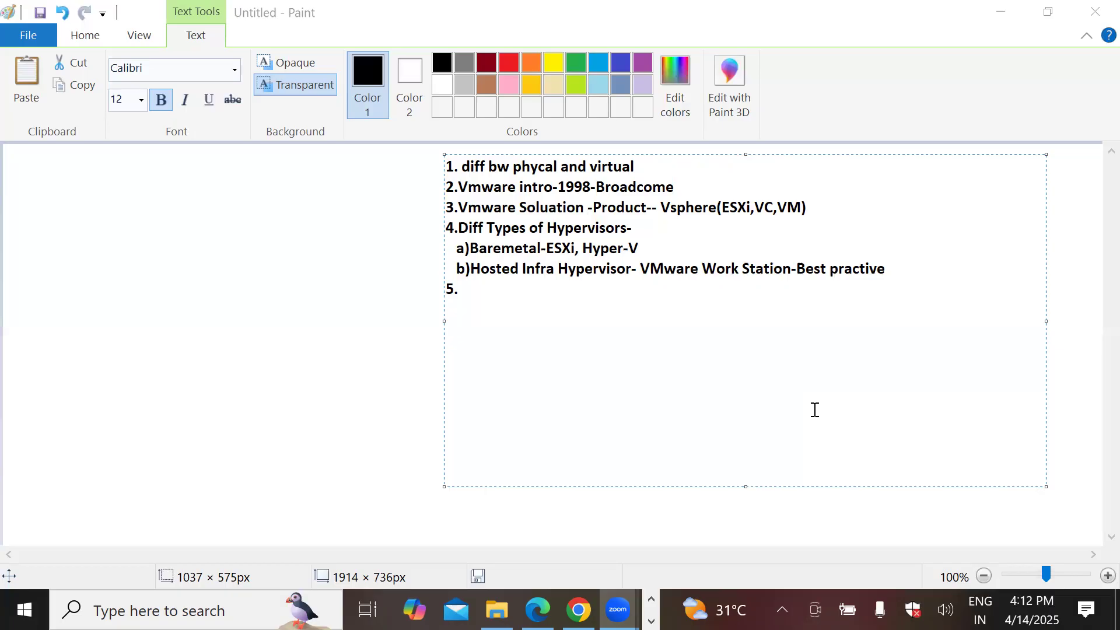
{"action": "left_click", "coordinate": [472, 295]}
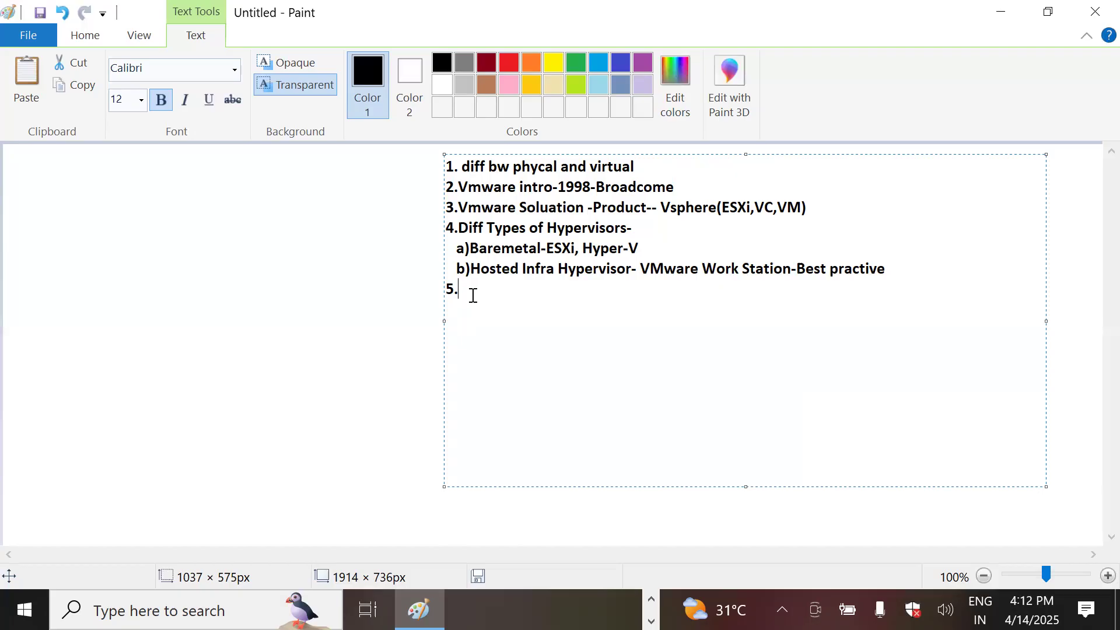
Step: Complete item 5 as 'ESXi instalation & Configuration' and add '6.Cheked ESXi Dashboard'
{"action": "type", "text": "ESXi instalation & Con"}
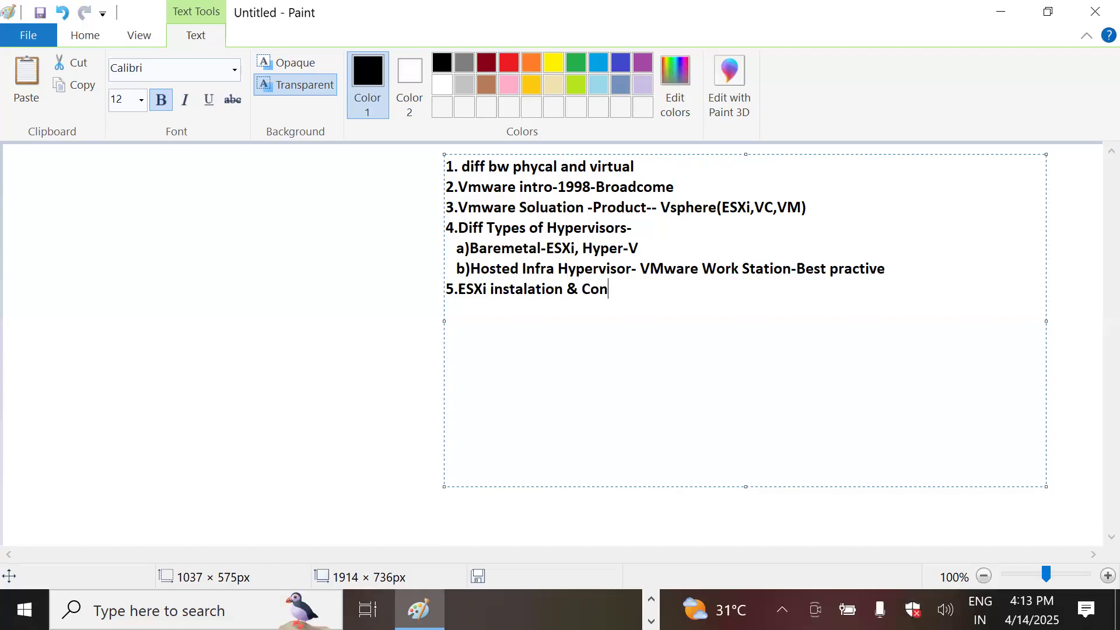
{"action": "type", "text": "figuration"}
{"action": "key", "text": "Return"}
{"action": "type", "text": "6"}
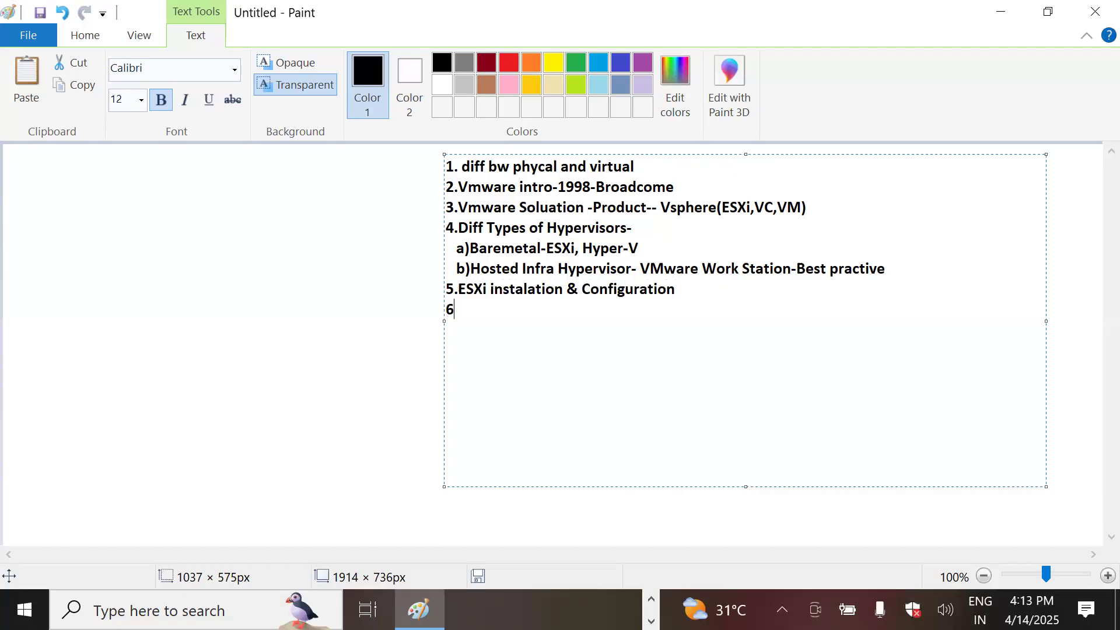
{"action": "type", "text": "."}
{"action": "type", "text": "Cheked ESXi"}
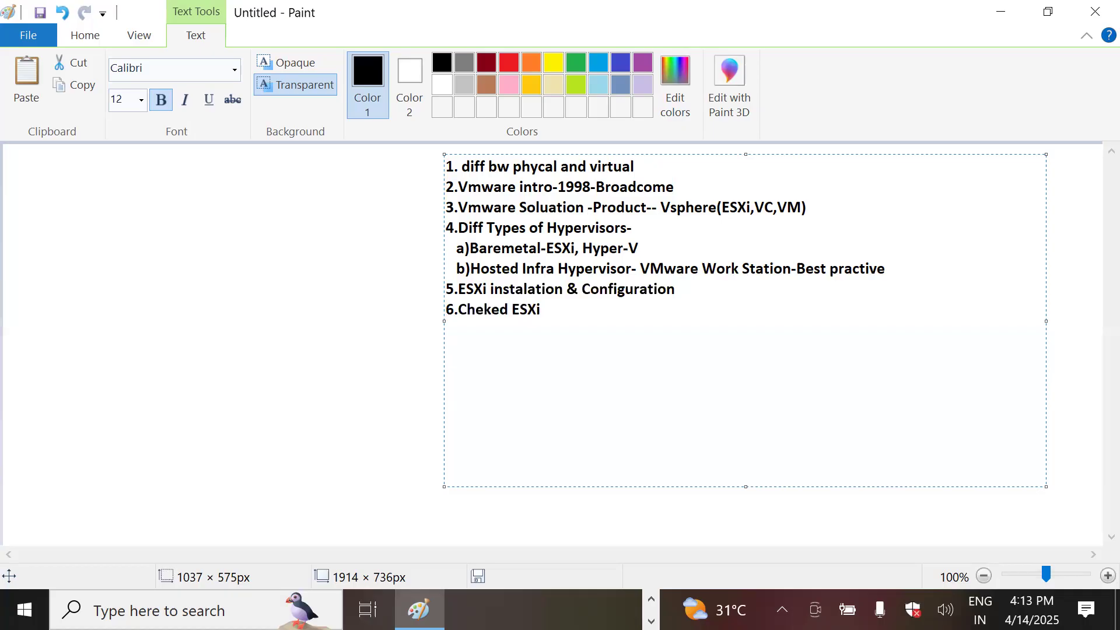
{"action": "type", "text": " Dashboard"}
Step: Add note '7.Created VM and Increased RAM, CPU', correcting the misspelling of Increased
{"action": "key", "text": "Return"}
{"action": "type", "text": "7.Crea"}
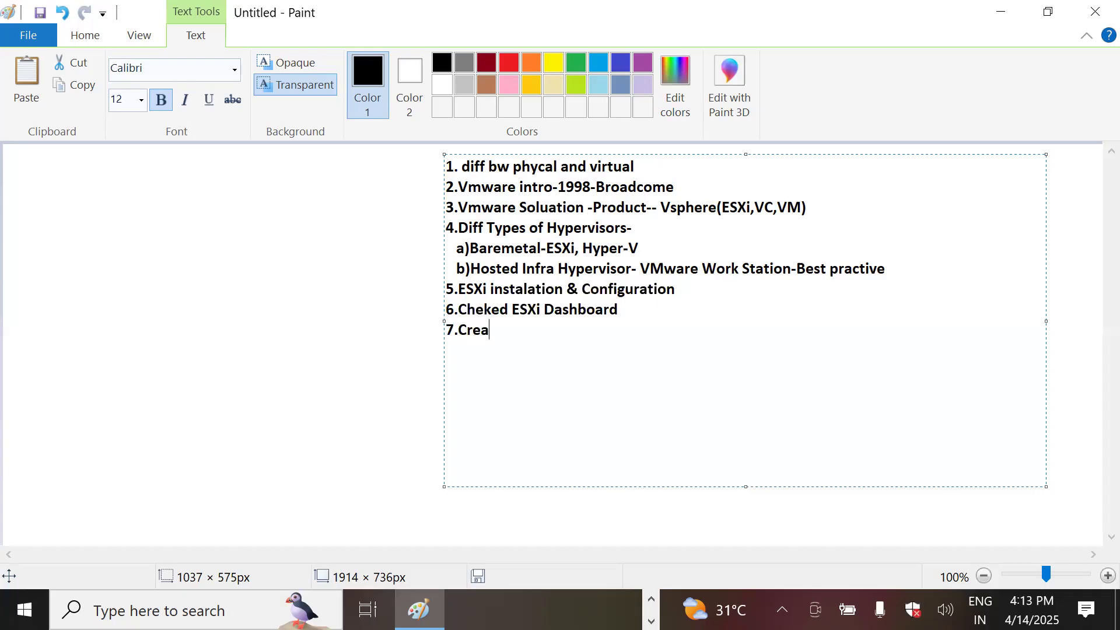
{"action": "type", "text": "ted VM and "}
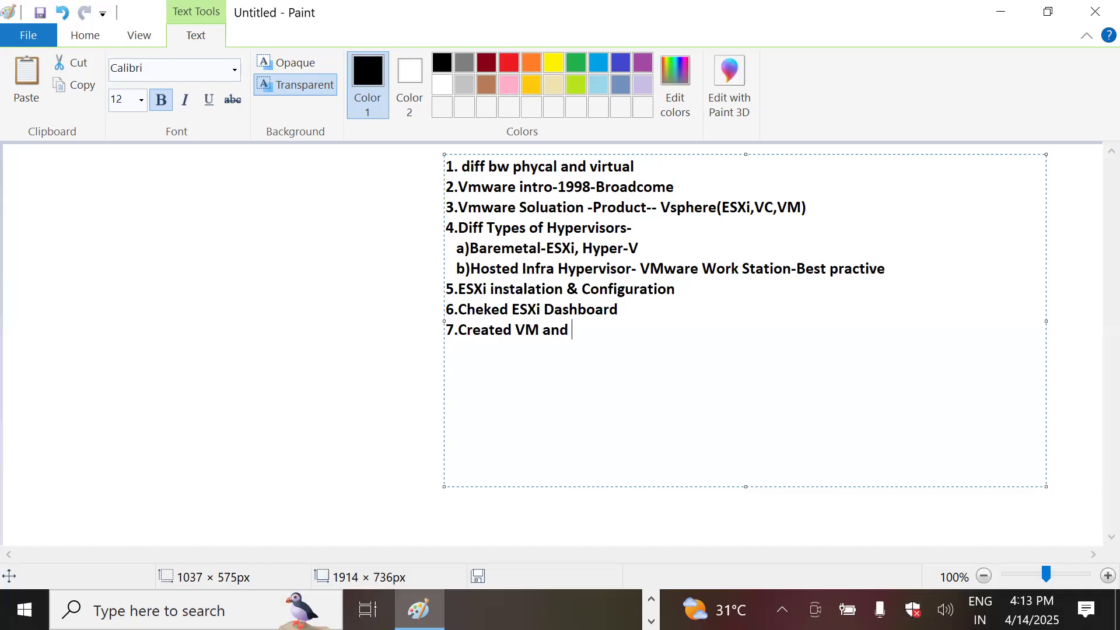
{"action": "type", "text": "Increassed"}
{"action": "key", "text": "BackSpace"}
{"action": "key", "text": "BackSpace"}
{"action": "key", "text": "BackSpace"}
{"action": "key", "text": "BackSpace"}
{"action": "type", "text": "ed RAM, "}
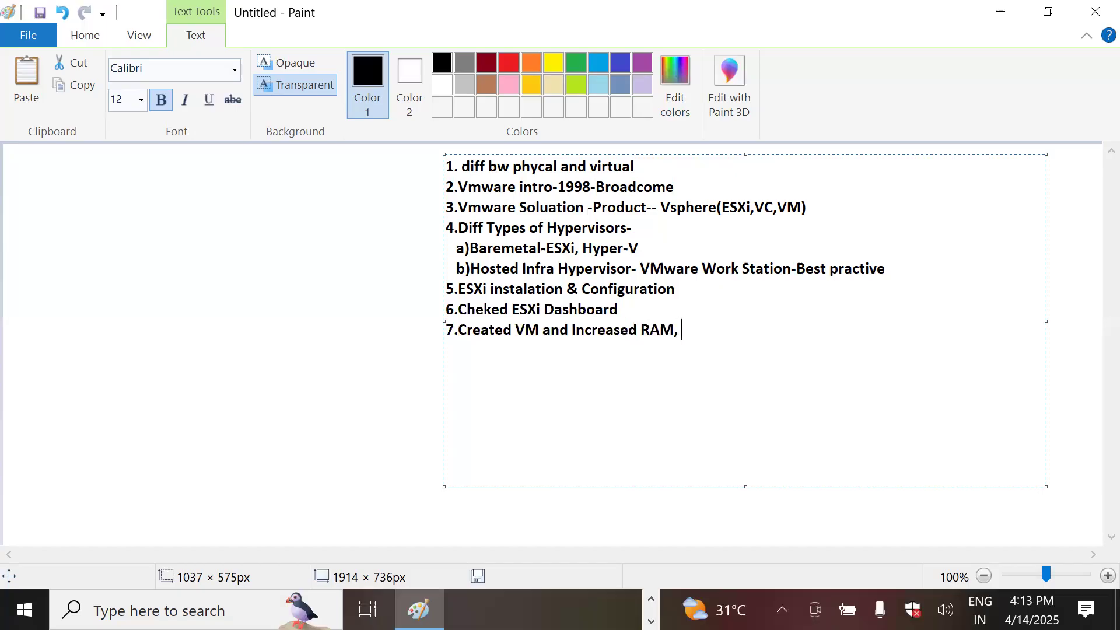
{"action": "type", "text": "CPU"}
Step: Add note '8.Hot add and hot plug', fixing the 'plud' typo
{"action": "key", "text": "Return"}
{"action": "type", "text": "8.Hotadd and "}
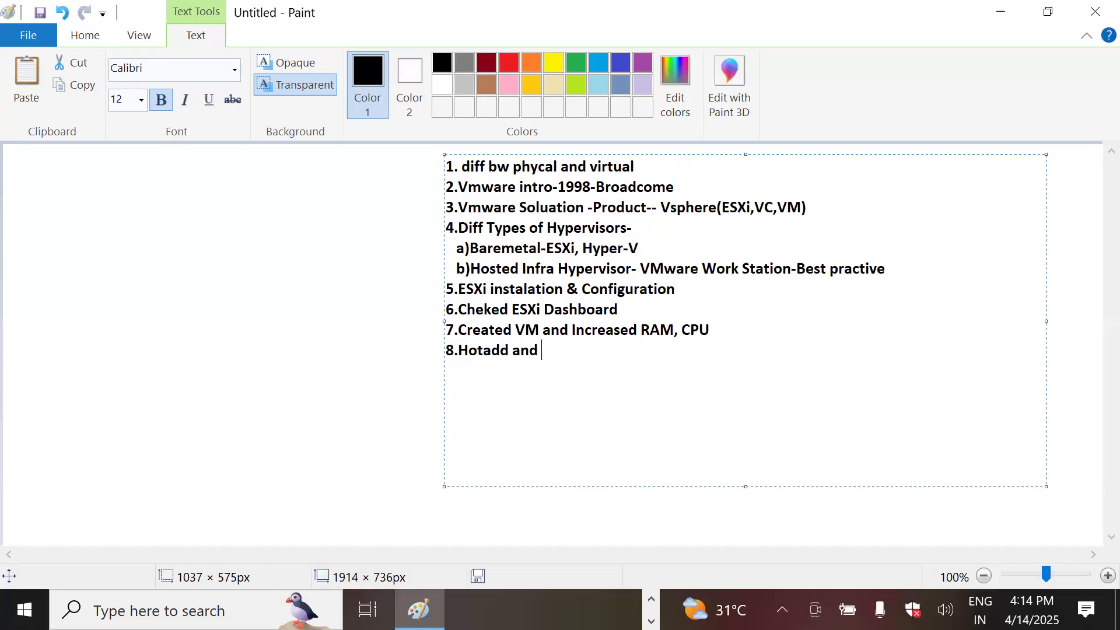
{"action": "type", "text": "hot plud"}
{"action": "left_click", "coordinate": [483, 350]}
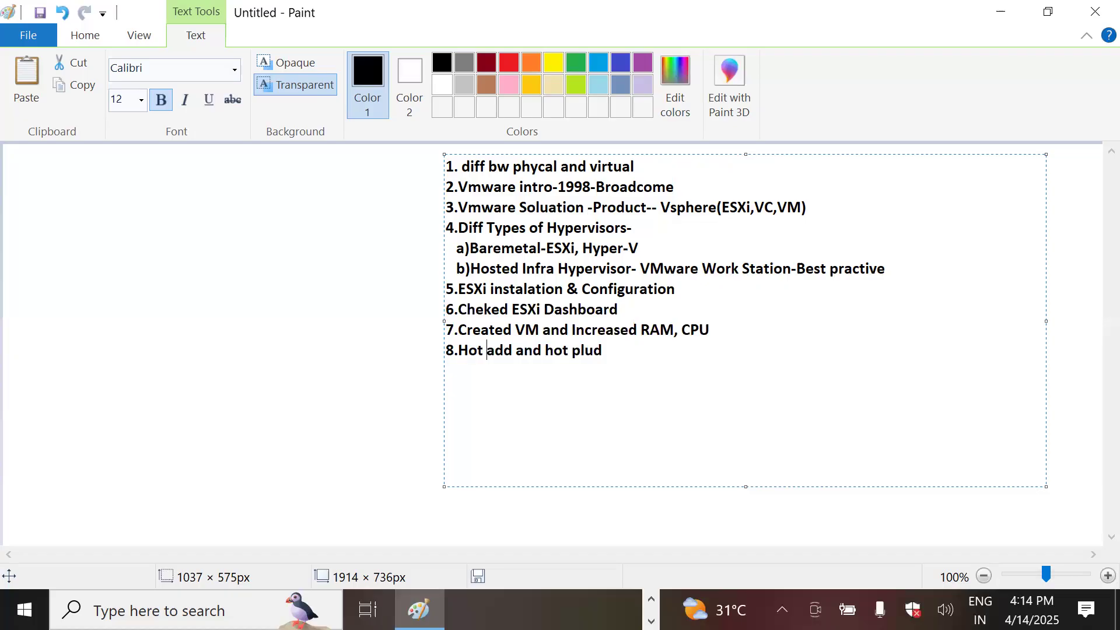
{"action": "left_click", "coordinate": [608, 351]}
{"action": "key", "text": "BackSpace"}
{"action": "type", "text": "g"}
Step: Switch from Paint to the browser's VMware Hands-On Labs console showing the Windows10 VM
{"action": "left_click", "coordinate": [652, 600]}
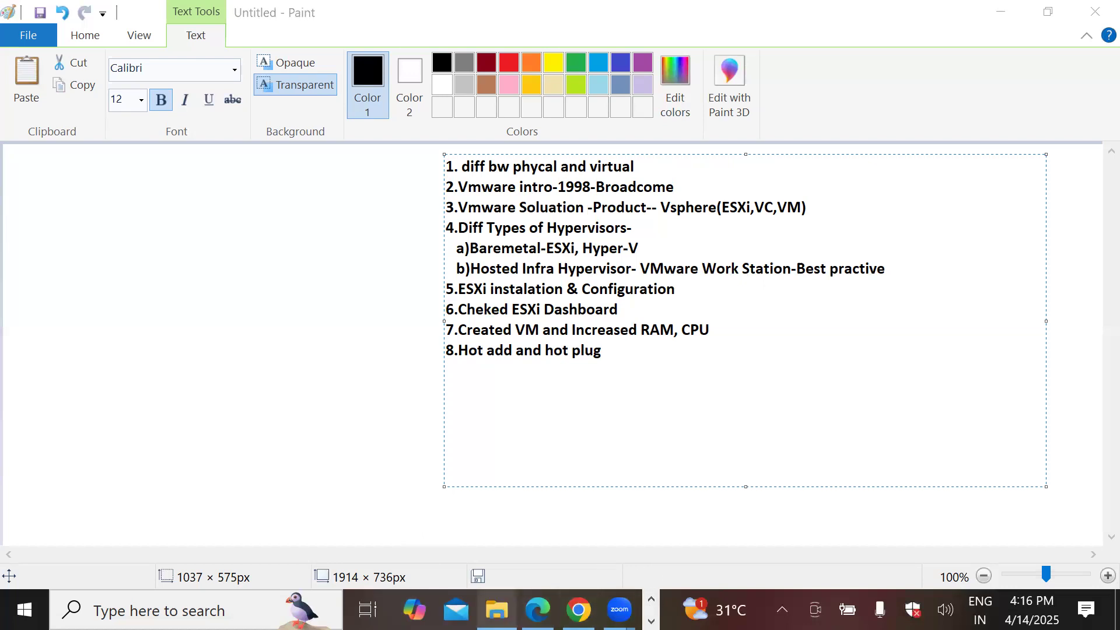
{"action": "left_click", "coordinate": [578, 609]}
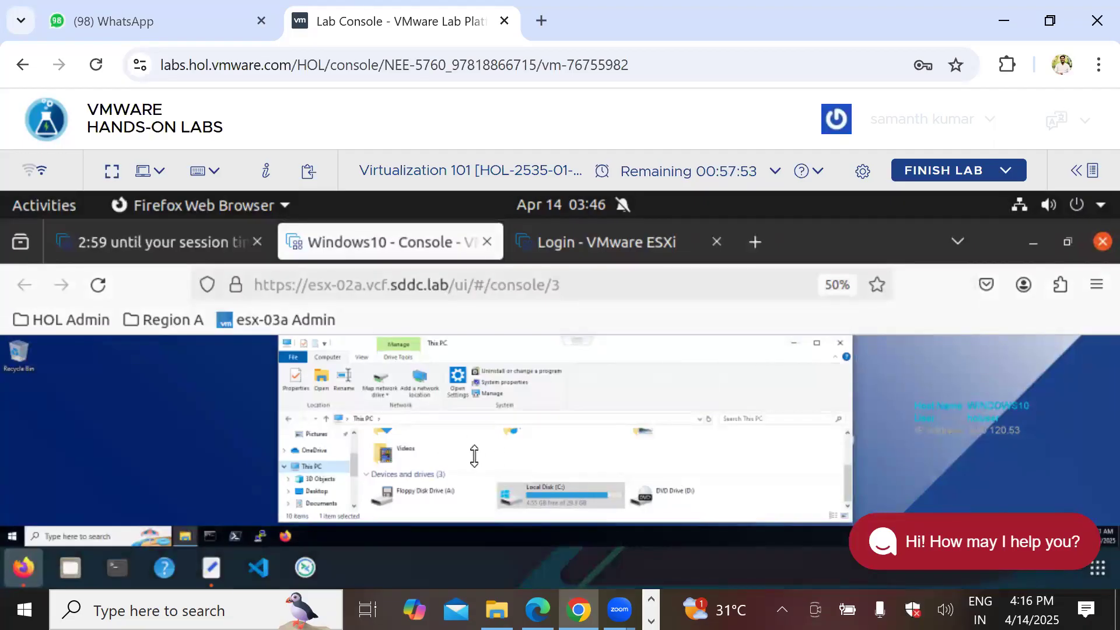
Step: Reload the console page and log in to the ESXi host with the saved root login
{"action": "left_click", "coordinate": [98, 285]}
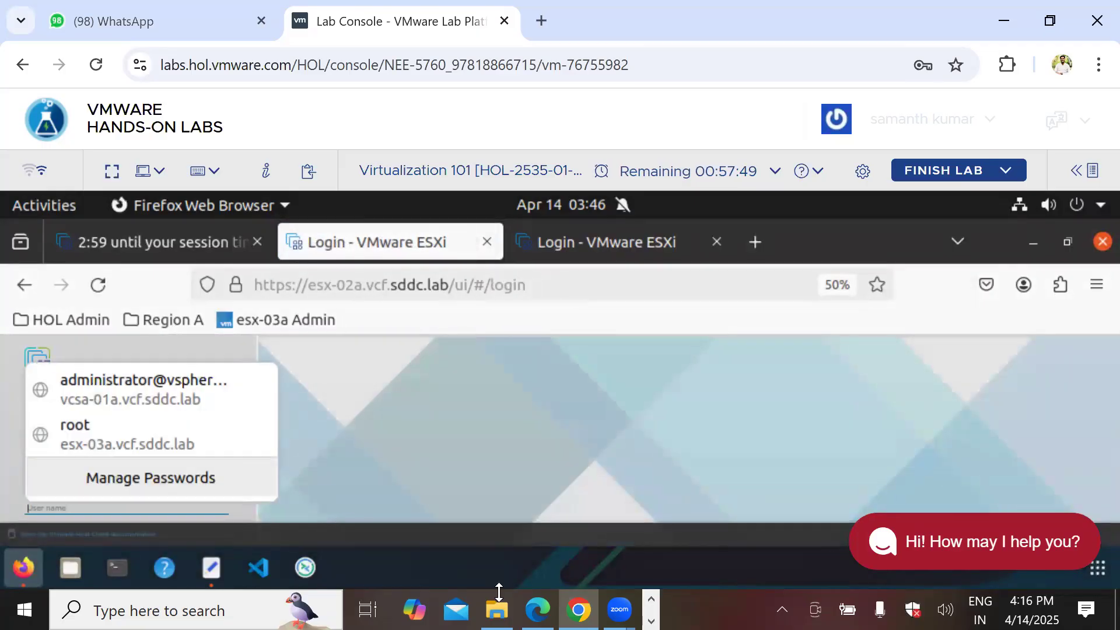
{"action": "left_click", "coordinate": [93, 434]}
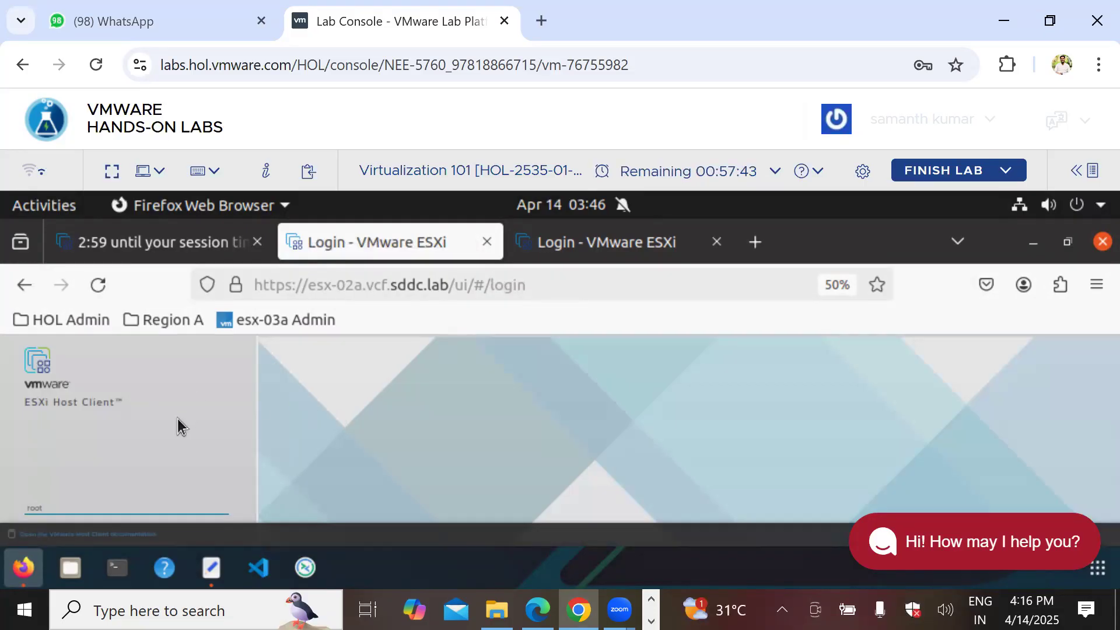
{"action": "key", "text": "ctrl+minus"}
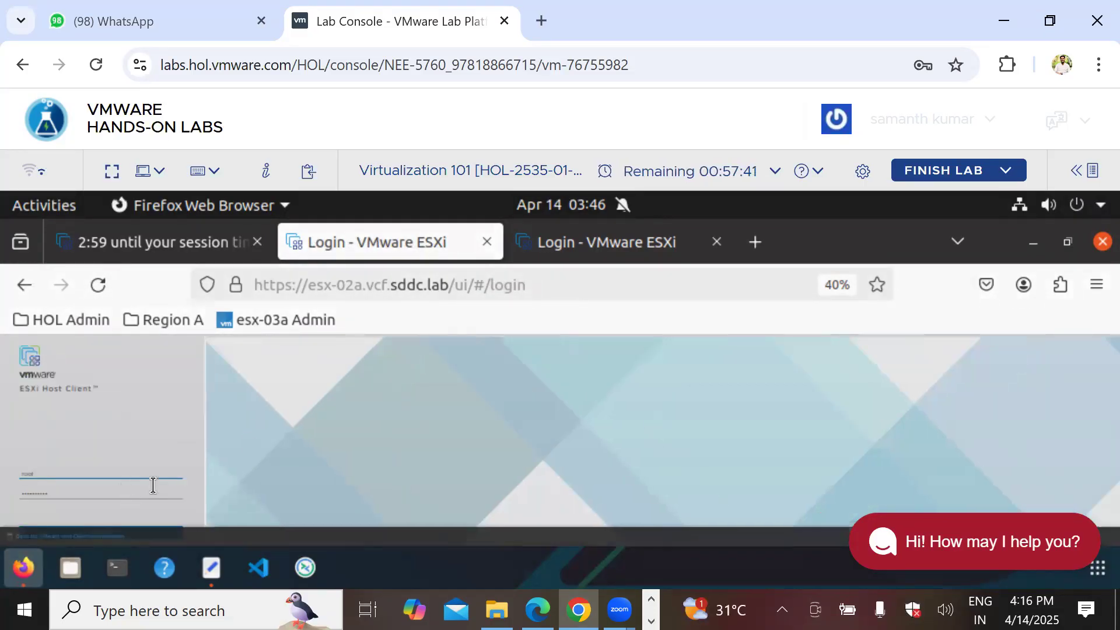
{"action": "key", "text": "ctrl+minus"}
{"action": "left_click", "coordinate": [78, 486]}
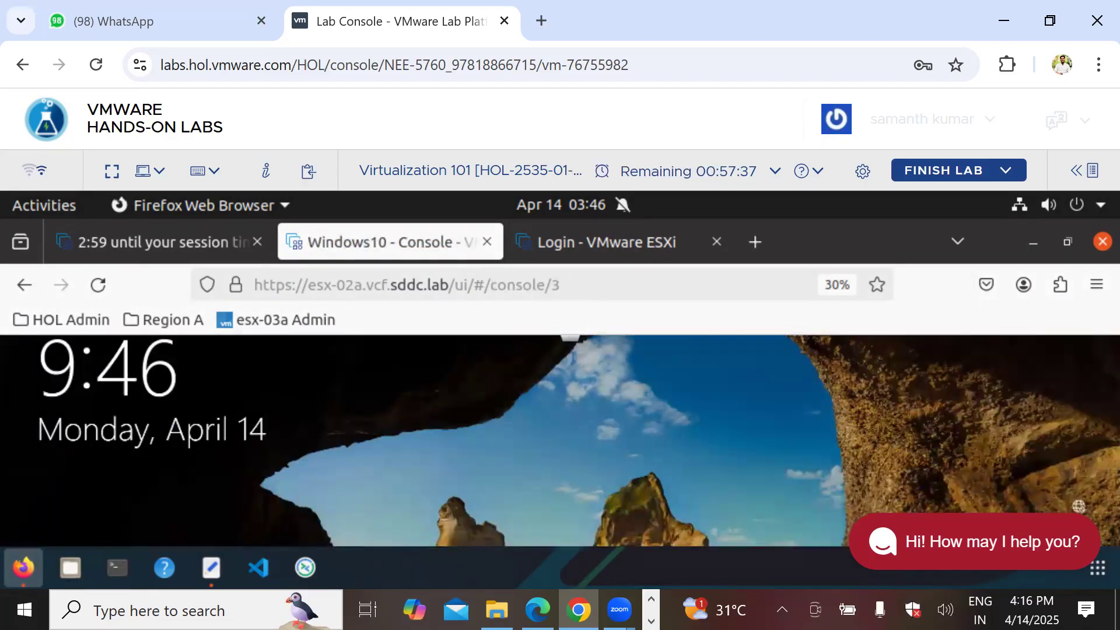
Step: Unlock the Windows10 VM by entering the account password
{"action": "key", "text": "space"}
{"action": "left_click", "coordinate": [902, 485]}
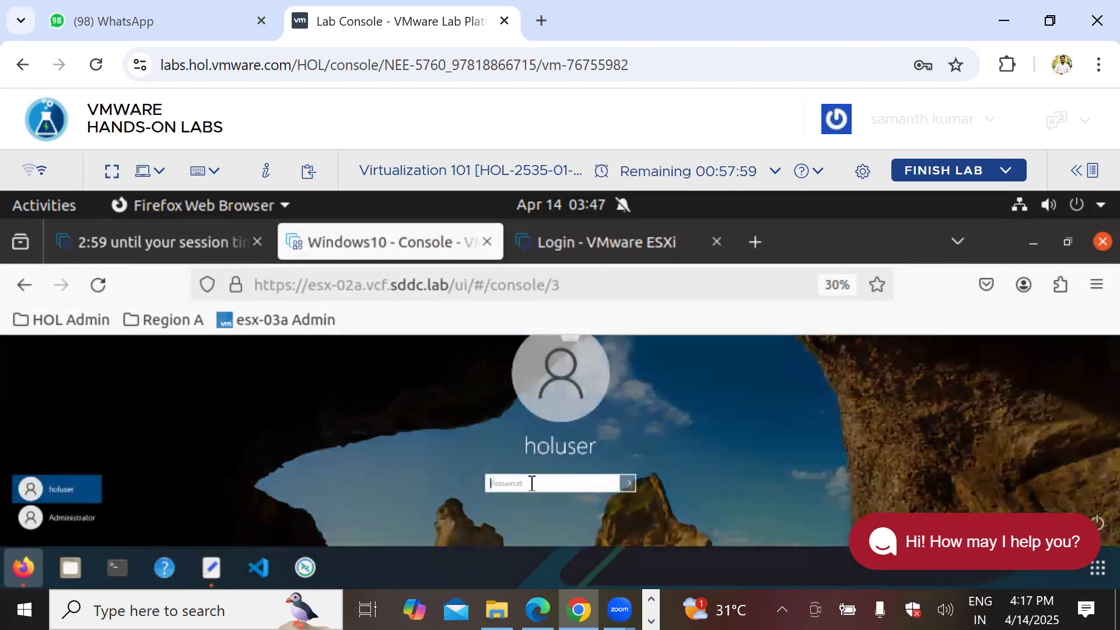
{"action": "type", "text": "•••"}
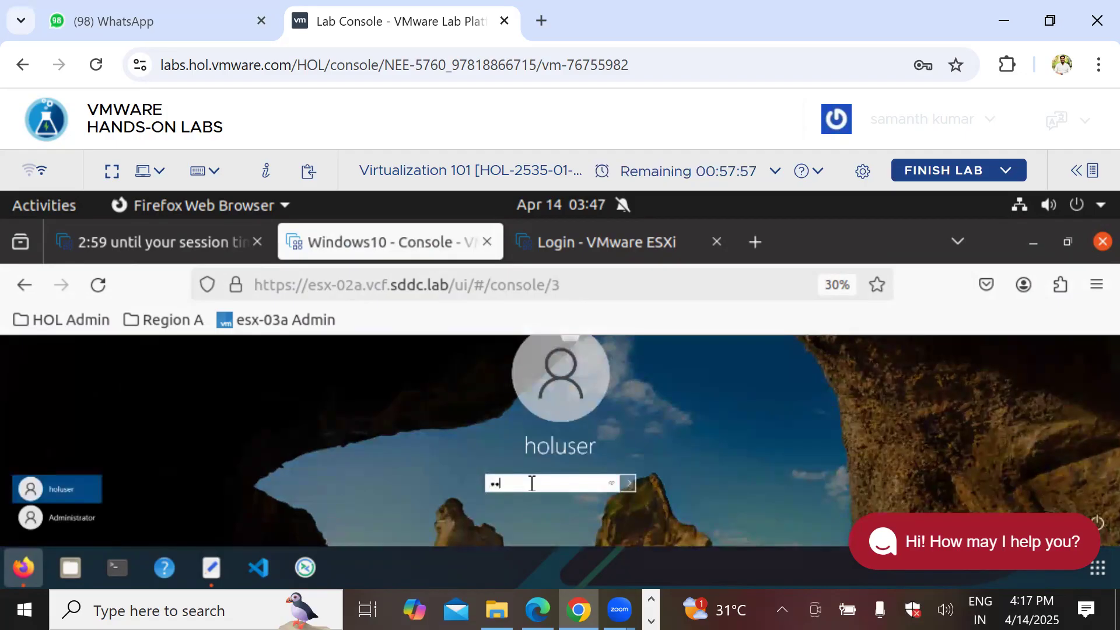
{"action": "type", "text": "••••••"}
{"action": "key", "text": "Return"}
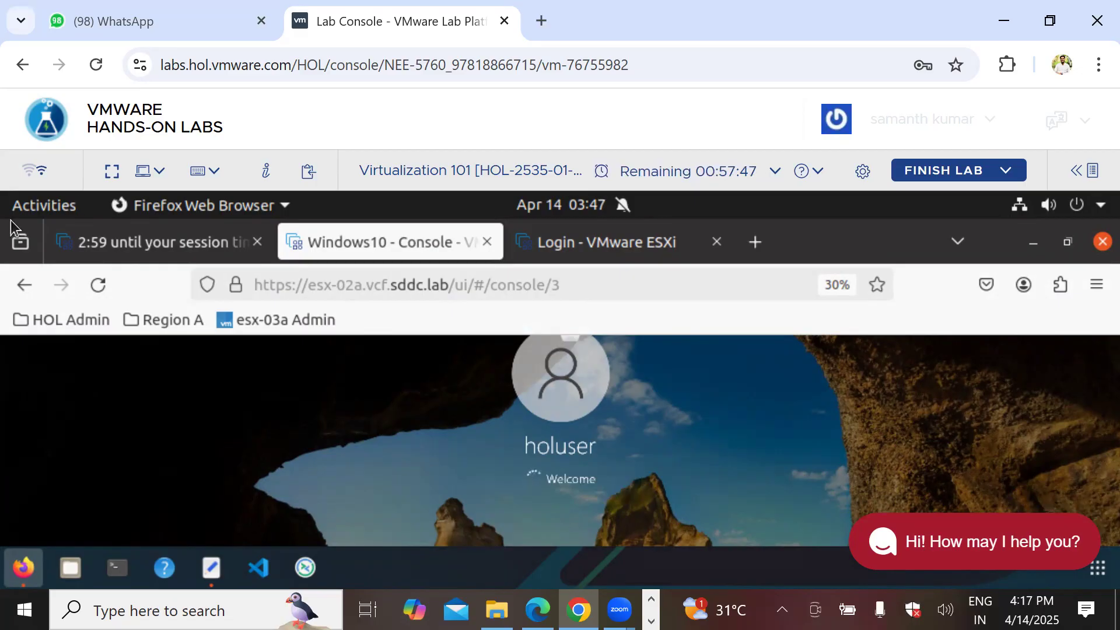
Step: Return to the VM details tab, zoom the page back in, and bring Paint forward
{"action": "left_click", "coordinate": [134, 242]}
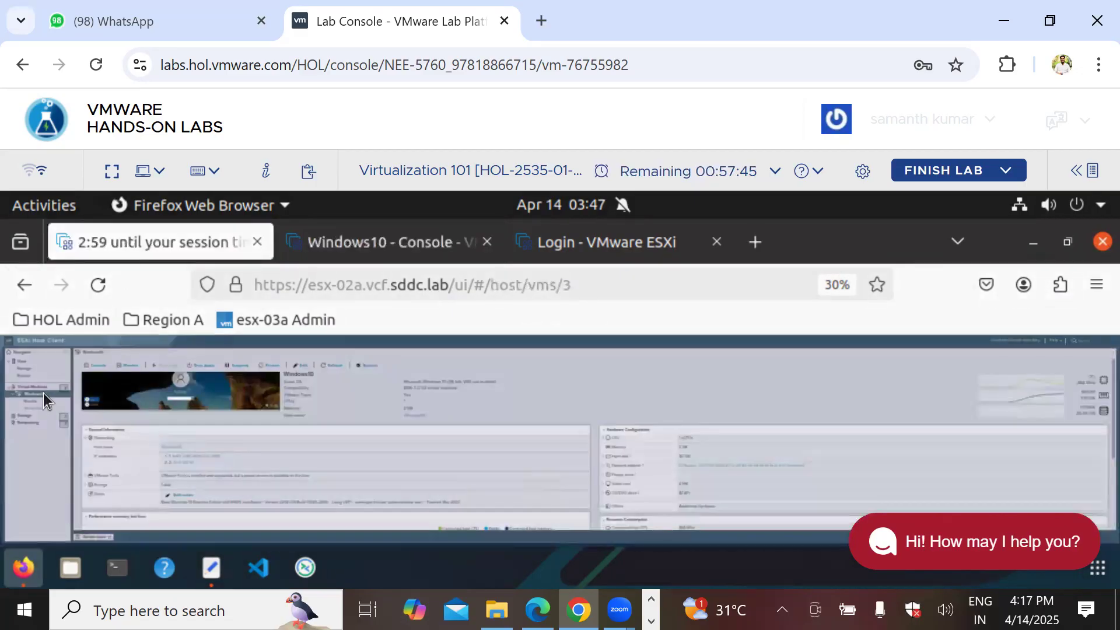
{"action": "key", "text": "ctrl+plus"}
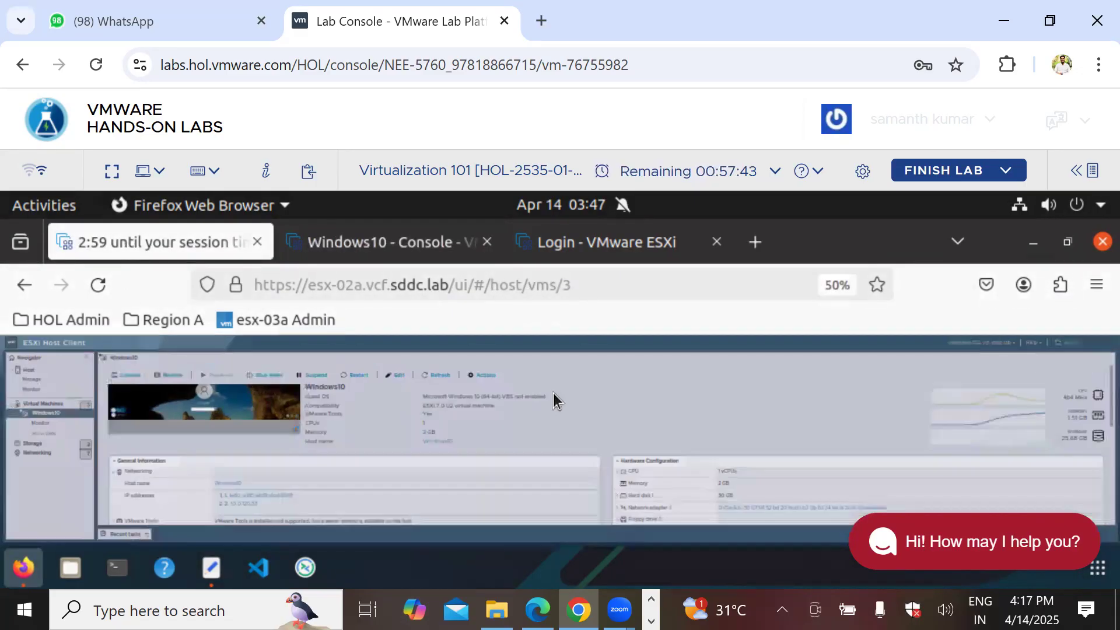
{"action": "key", "text": "ctrl+plus"}
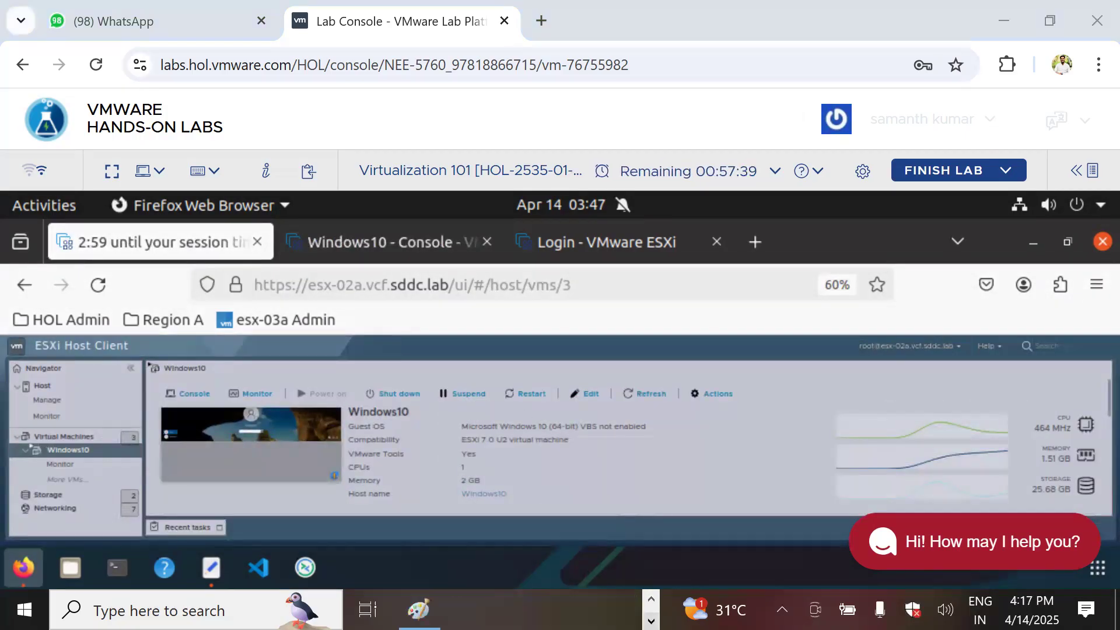
{"action": "left_click", "coordinate": [419, 609]}
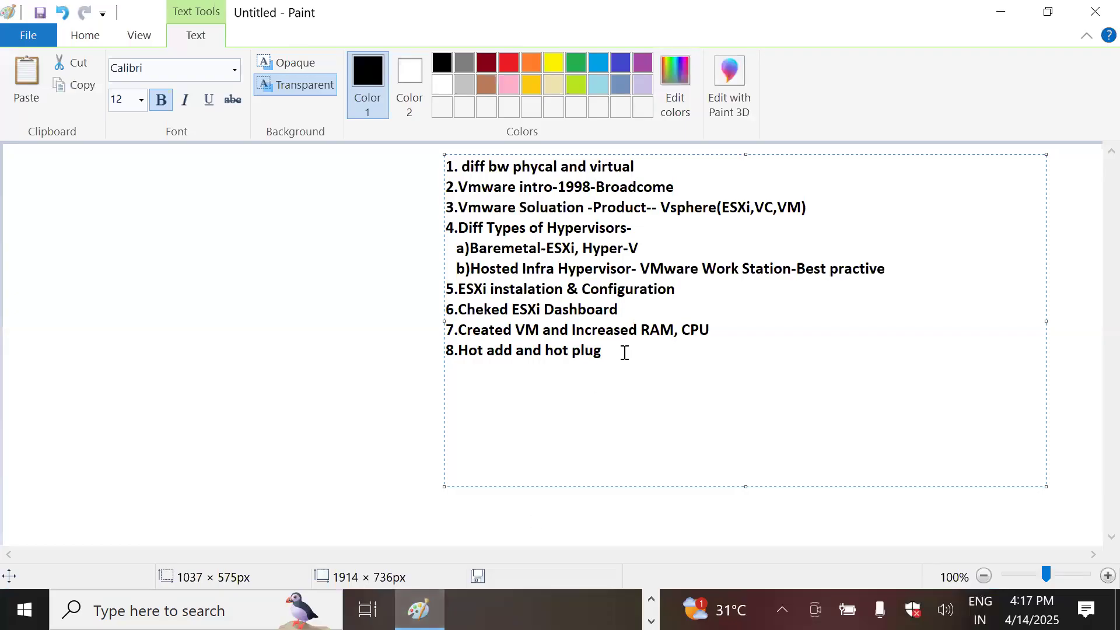
Step: Add the note line '7.How to add or increase Harddisk.' below the hot plug item
{"action": "key", "text": "Return"}
{"action": "type", "text": "7.How to add or increase "}
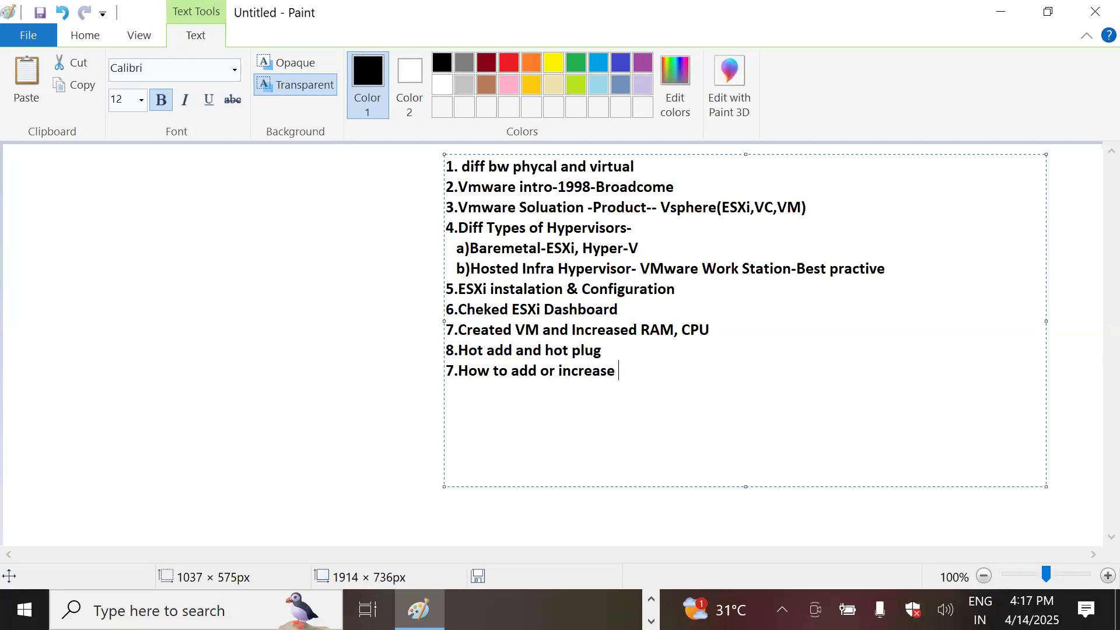
{"action": "type", "text": "Harddisk."}
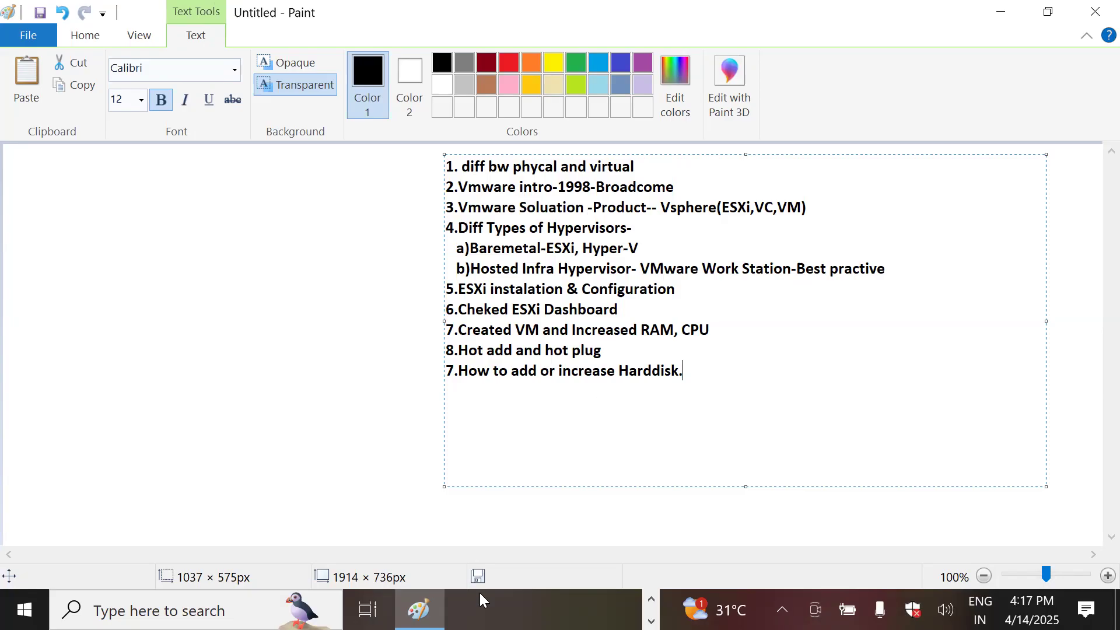
{"action": "left_click", "coordinate": [651, 599]}
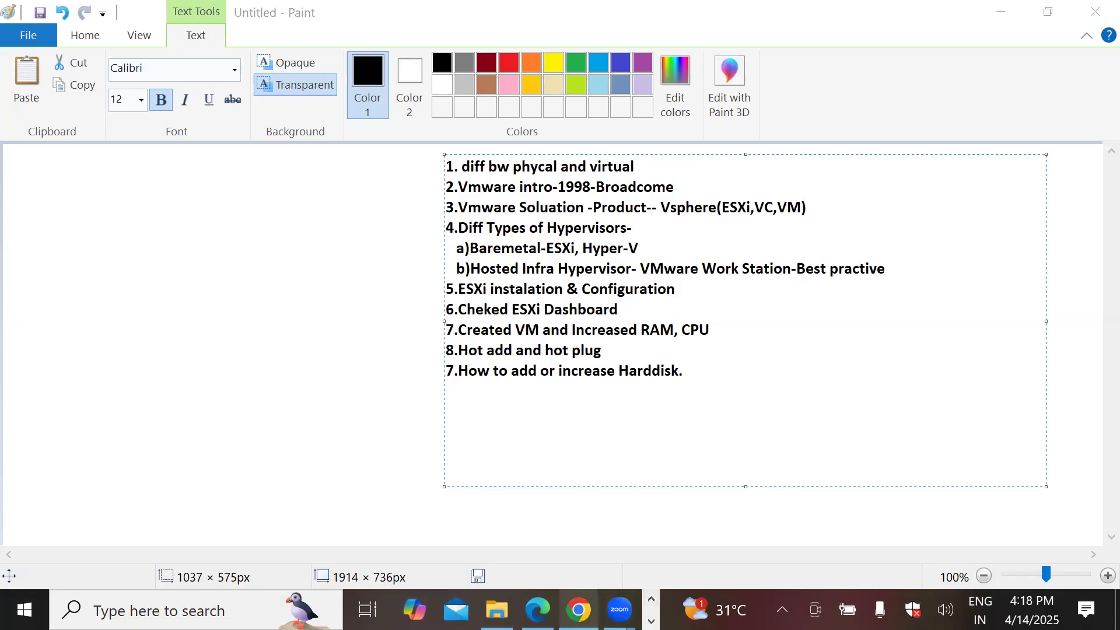
Step: Dismiss the Windows10 settings error, restart the VM, and reload the host client
{"action": "left_click", "coordinate": [578, 610]}
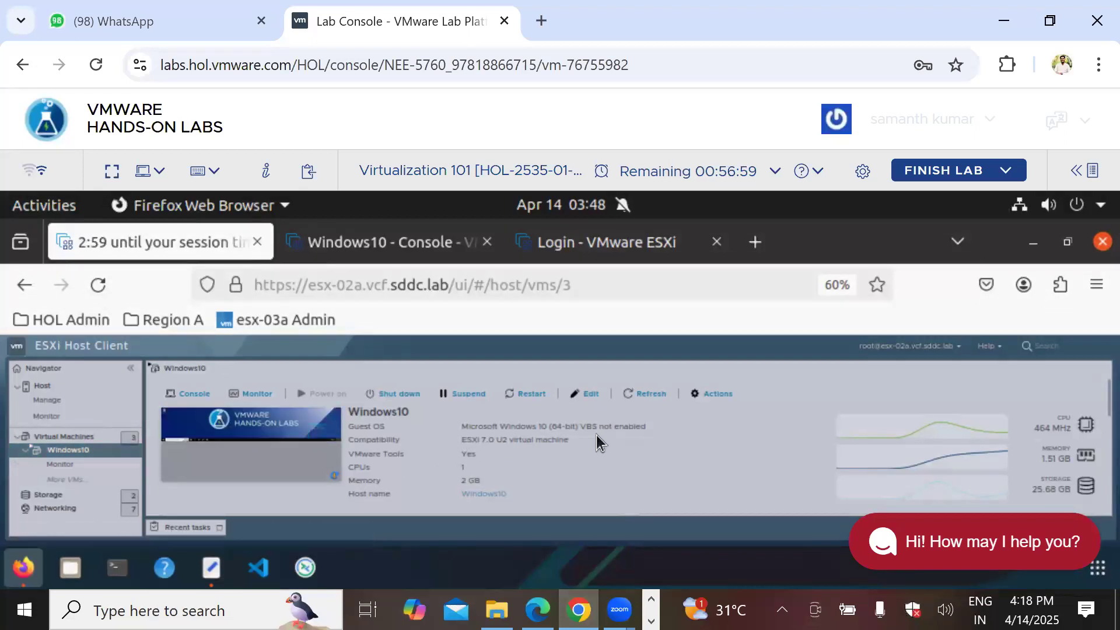
{"action": "left_click", "coordinate": [581, 395]}
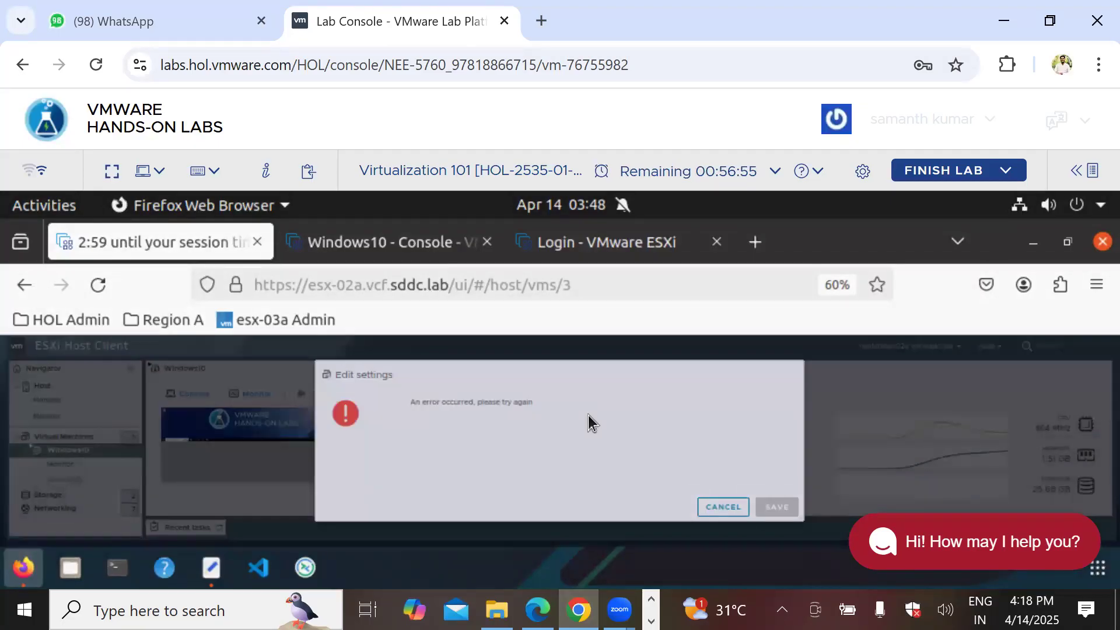
{"action": "left_click", "coordinate": [734, 508]}
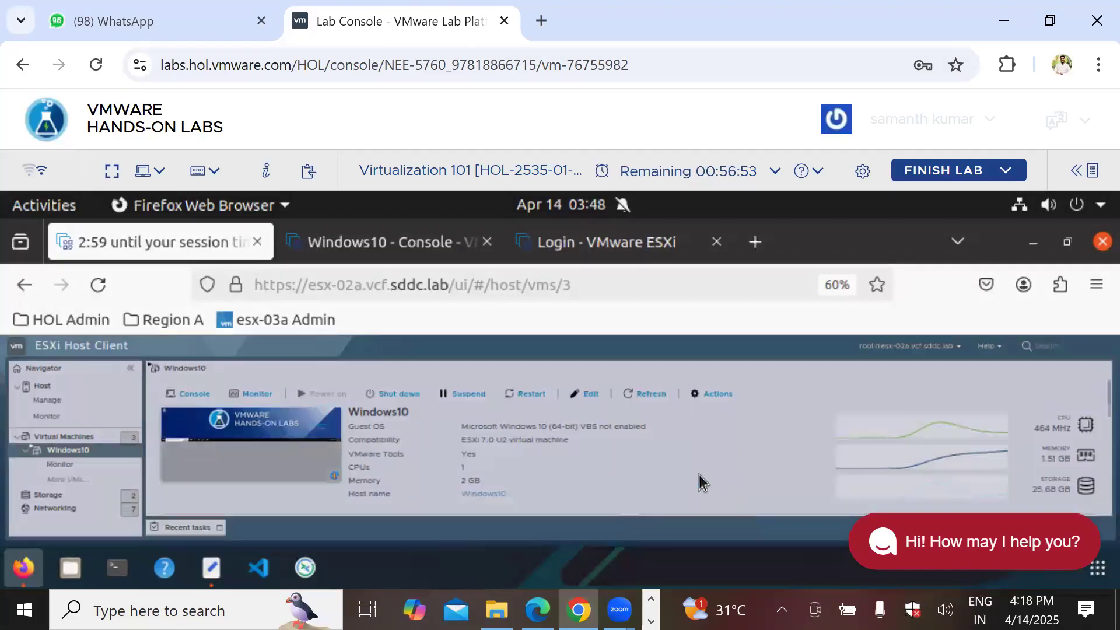
{"action": "left_click", "coordinate": [528, 394]}
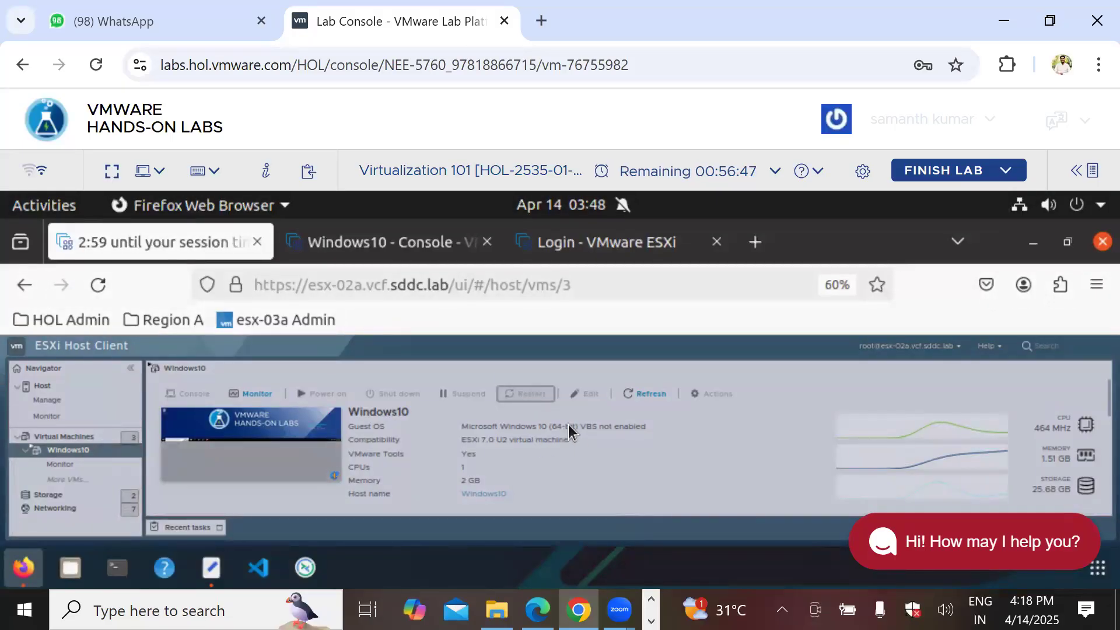
{"action": "left_click", "coordinate": [99, 285]}
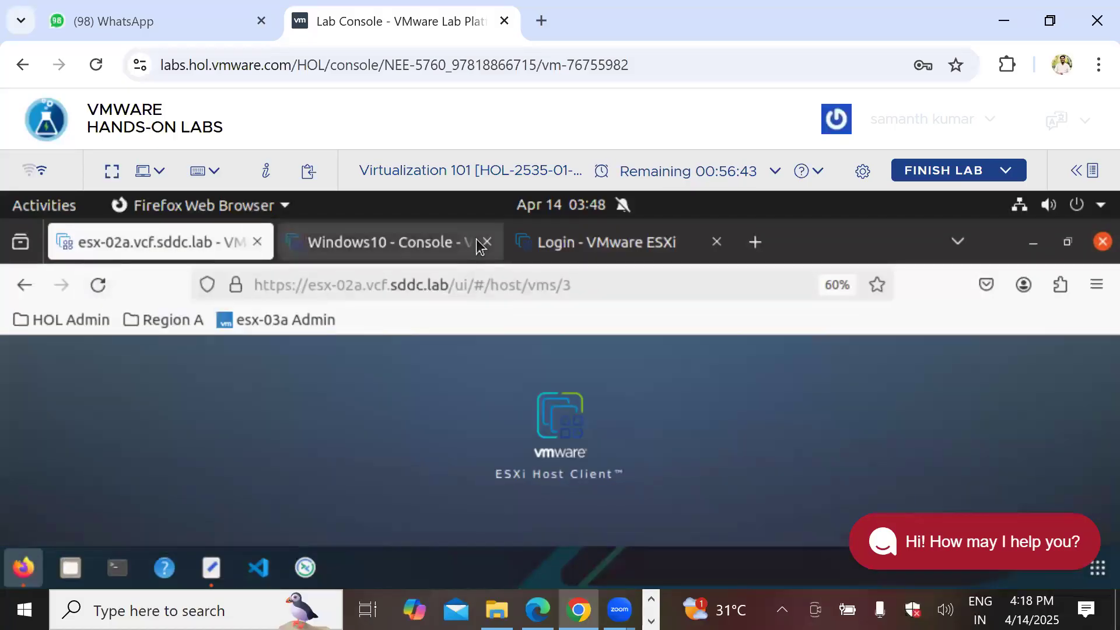
Step: Close the Windows10 console tab and list the host's virtual machines
{"action": "left_click", "coordinate": [437, 243]}
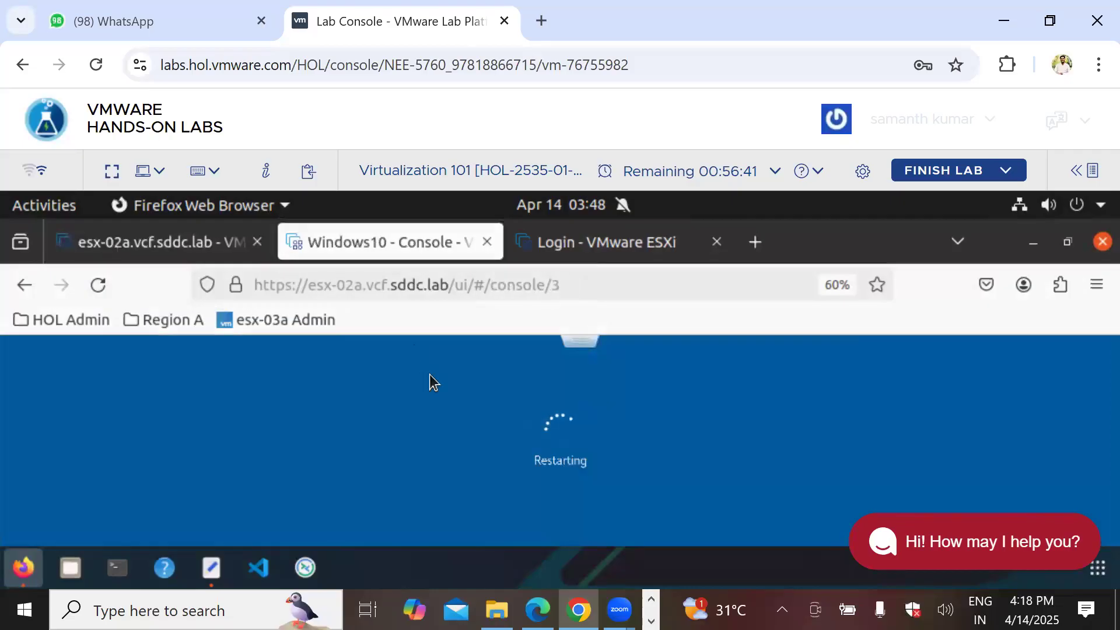
{"action": "left_click", "coordinate": [486, 242]}
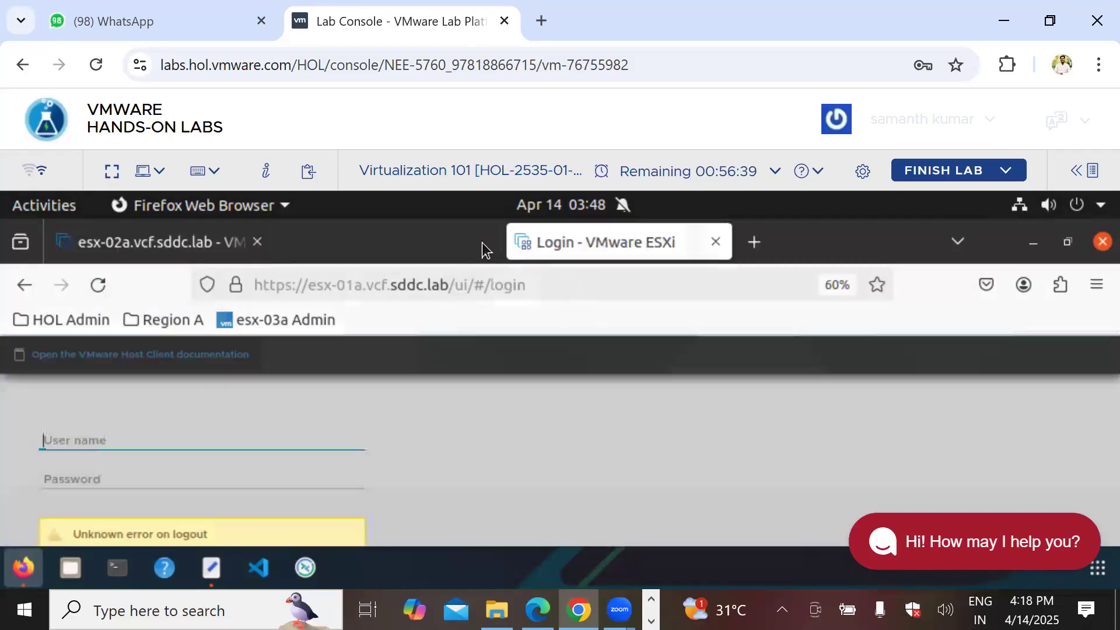
{"action": "left_click", "coordinate": [167, 244]}
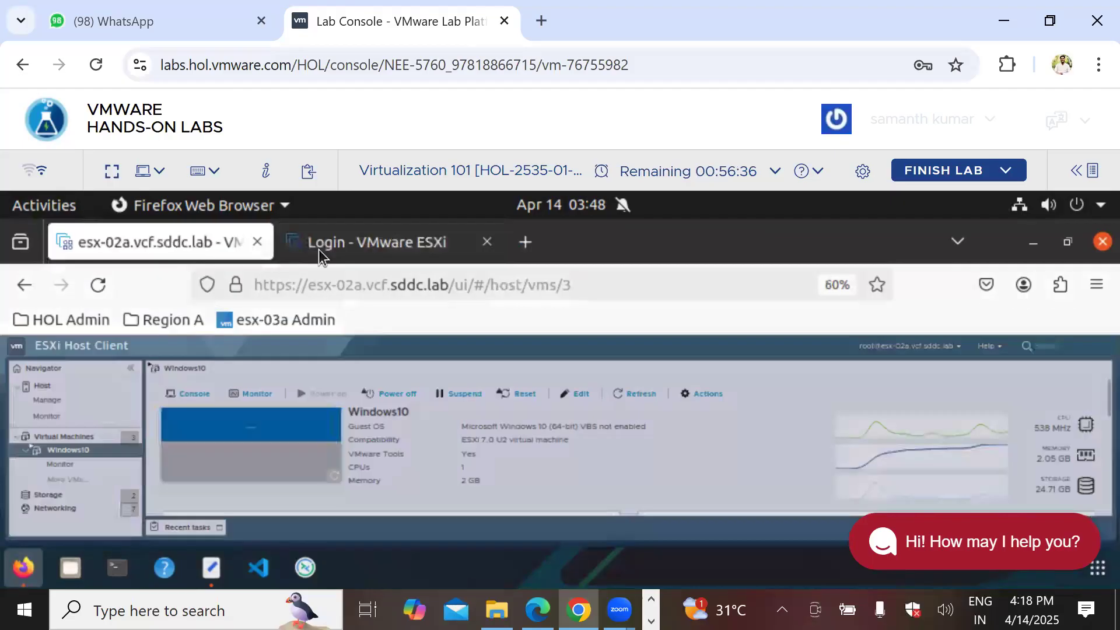
{"action": "left_click", "coordinate": [26, 451]}
{"action": "left_click", "coordinate": [68, 464]}
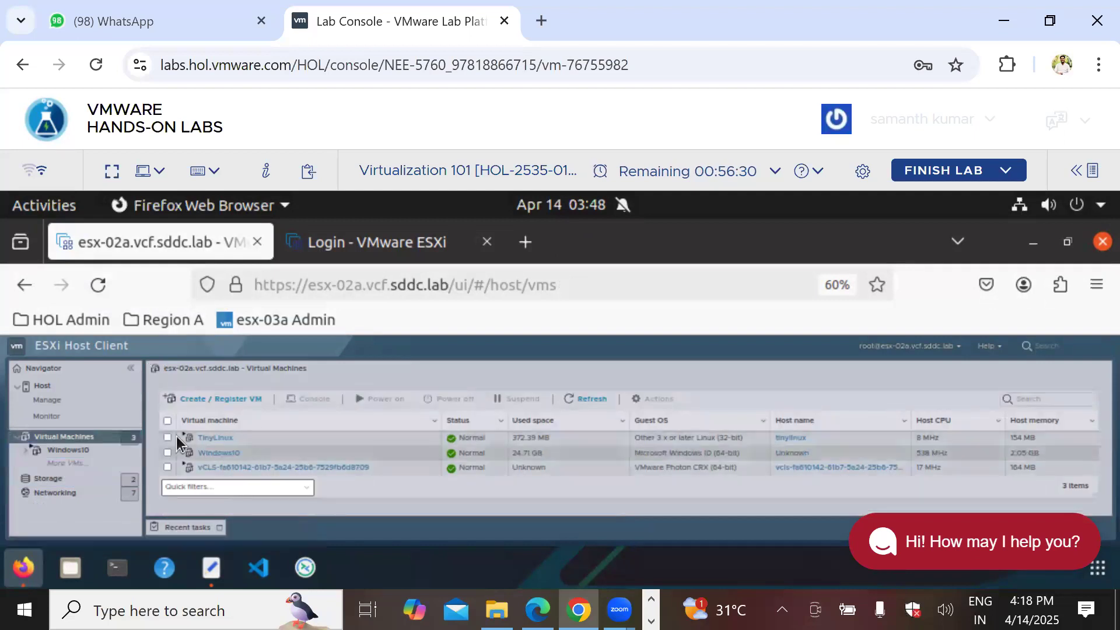
Step: Resize TinyLinux's Hard disk 1 to 102 MB and save
{"action": "left_click", "coordinate": [217, 437]}
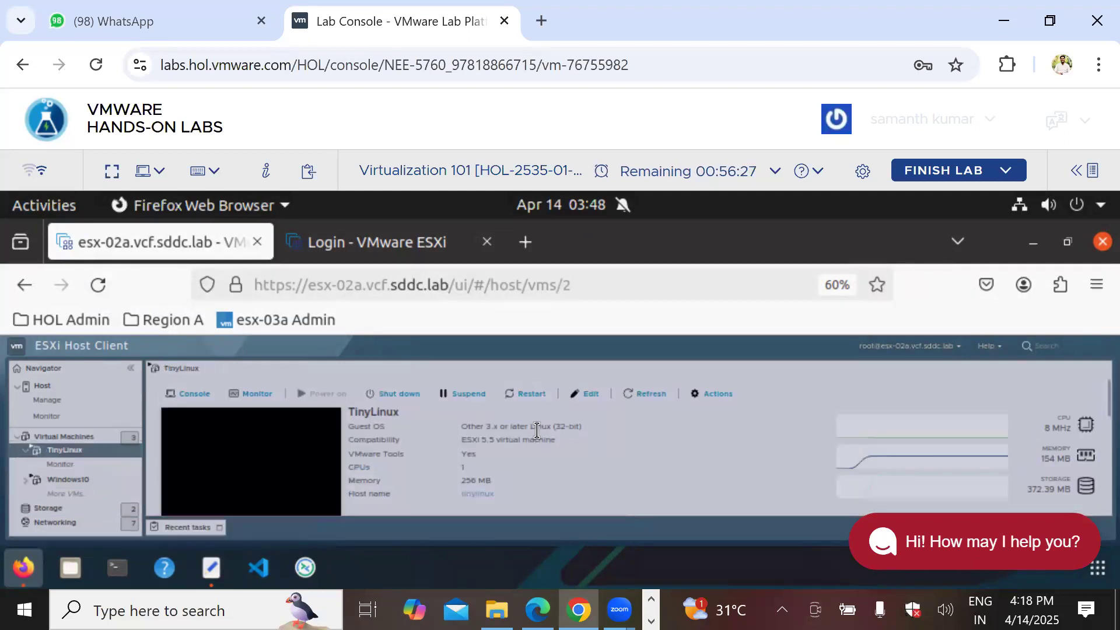
{"action": "left_click", "coordinate": [591, 395]}
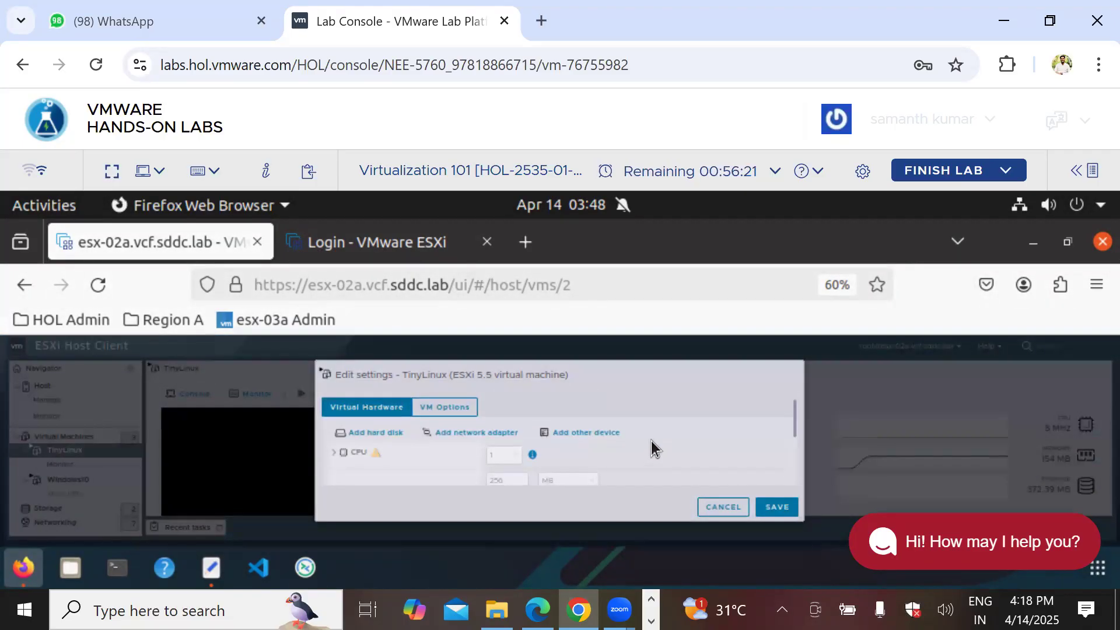
{"action": "scroll", "coordinate": [652, 446], "scroll_direction": "down", "scroll_amount": 2}
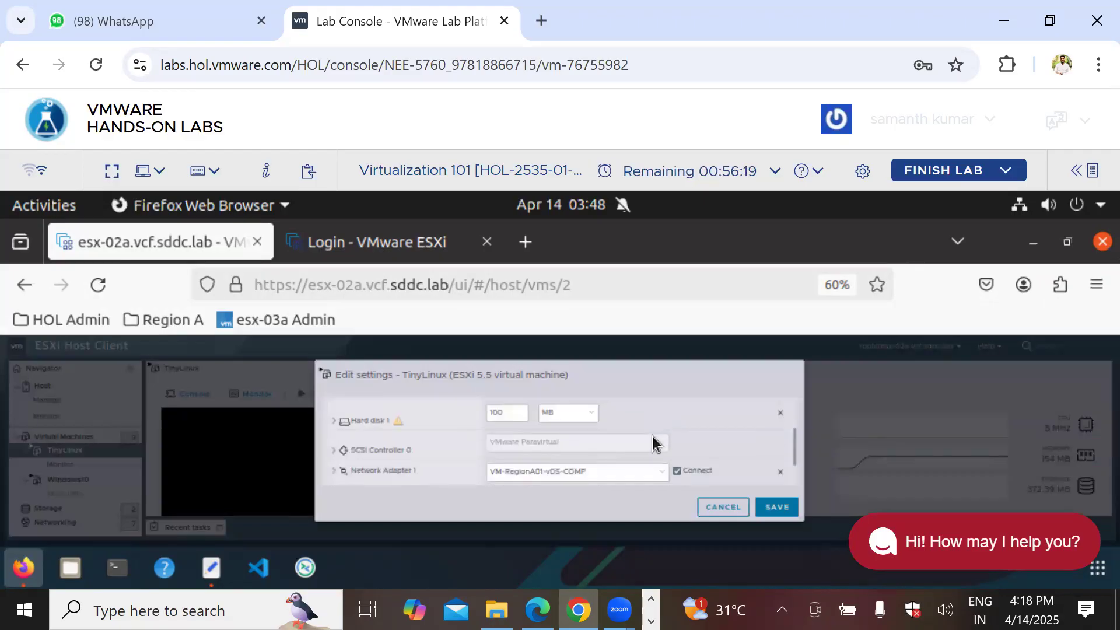
{"action": "left_click_drag", "start_coordinate": [509, 414], "coordinate": [478, 412]}
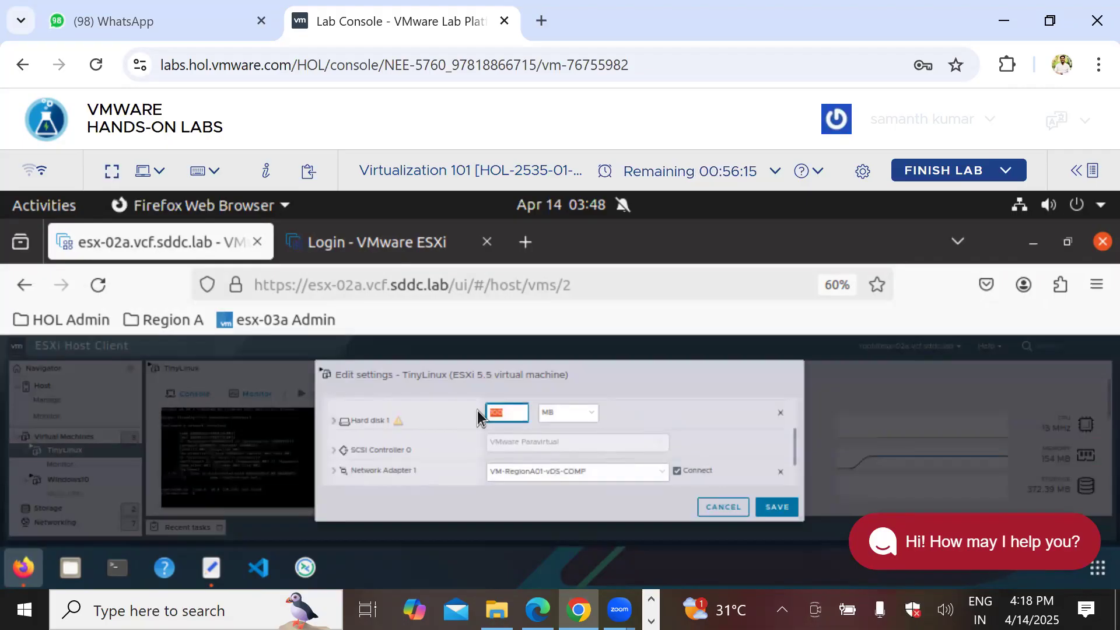
{"action": "type", "text": "1"}
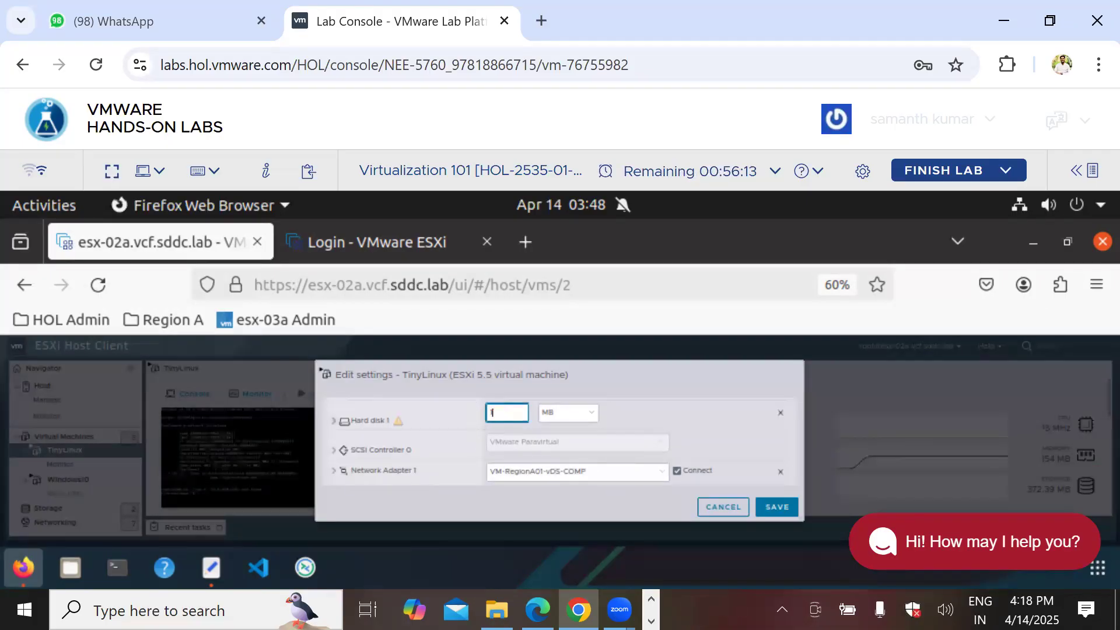
{"action": "type", "text": "02"}
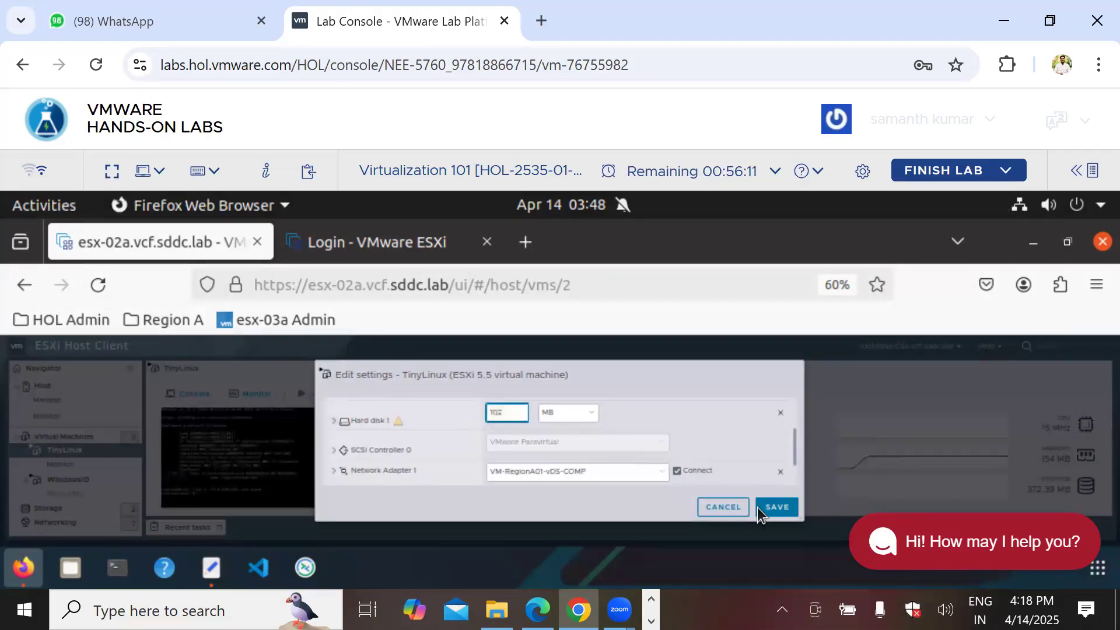
{"action": "left_click", "coordinate": [775, 508]}
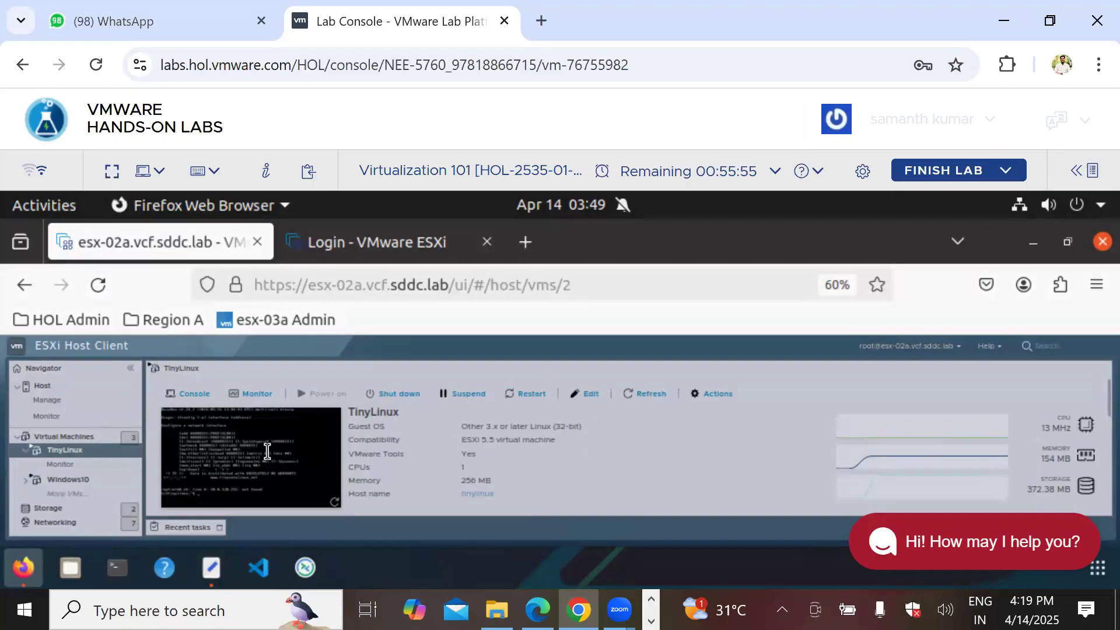
Step: Recheck TinyLinux's settings without changes, then open the Windows10 VM
{"action": "left_click", "coordinate": [591, 394]}
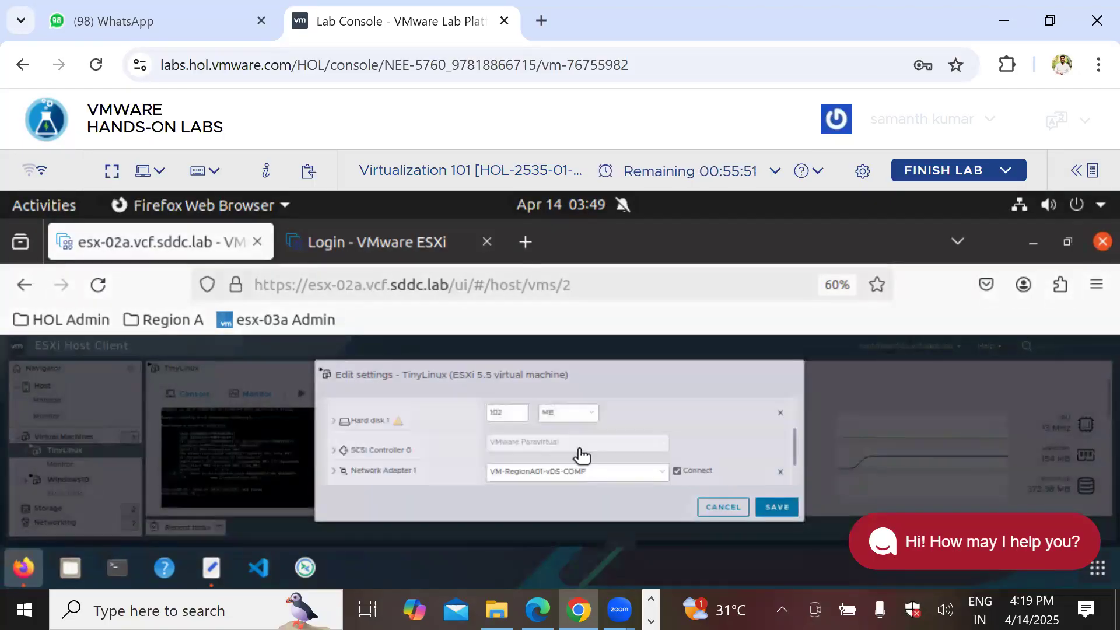
{"action": "scroll", "coordinate": [575, 454], "scroll_direction": "down", "scroll_amount": 5}
{"action": "scroll", "coordinate": [493, 425], "scroll_direction": "up", "scroll_amount": 3}
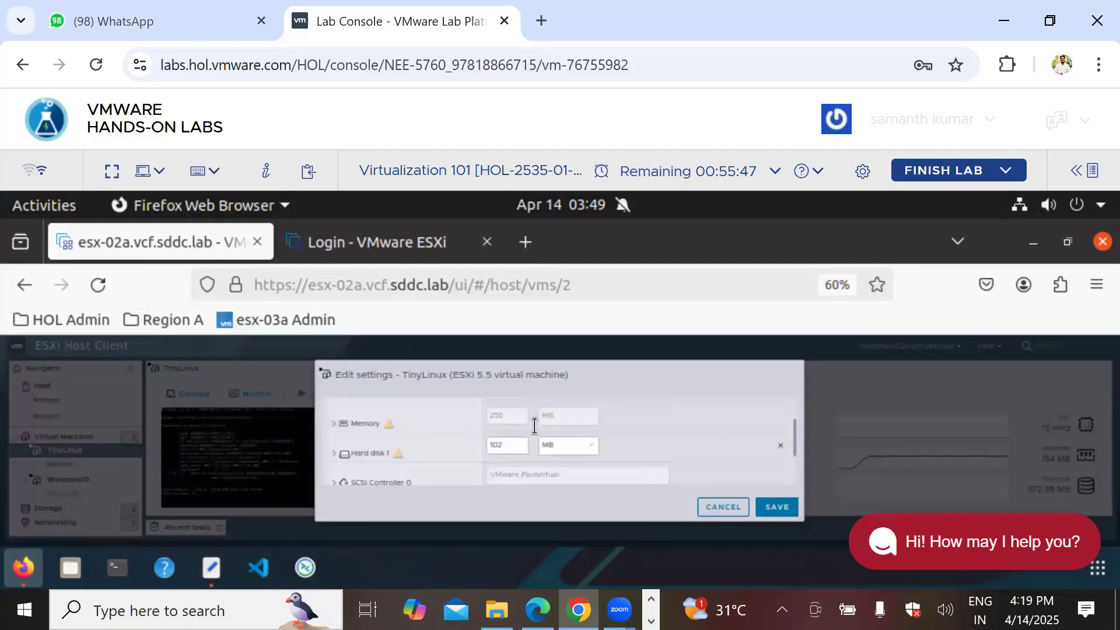
{"action": "left_click", "coordinate": [722, 507]}
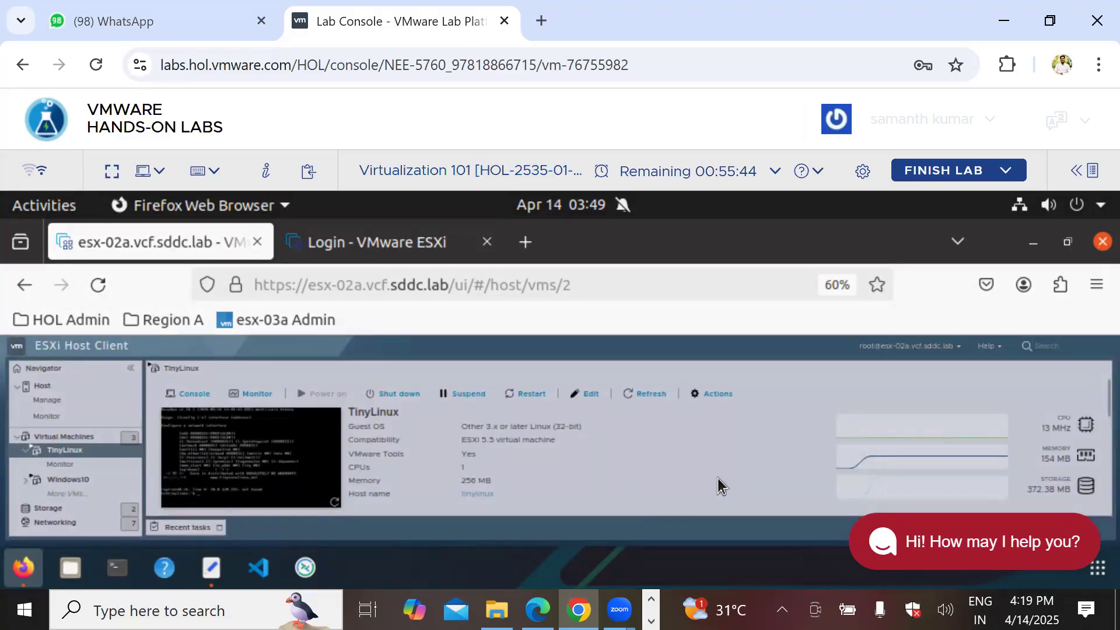
{"action": "left_click", "coordinate": [82, 480]}
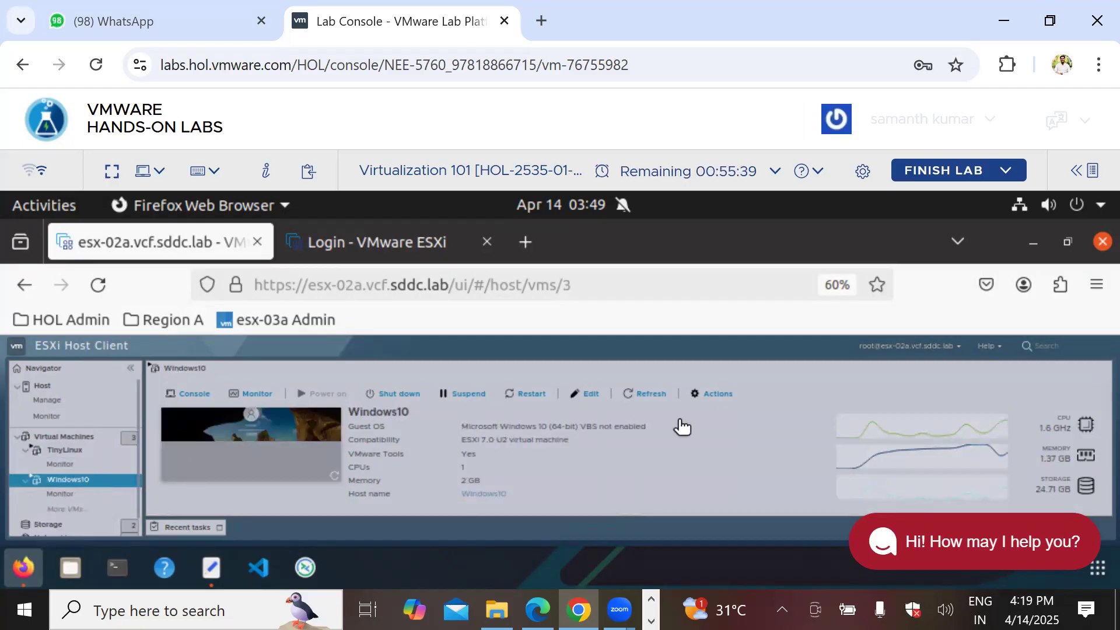
Step: In Windows10's hardware settings, set Hard disk 1 to 30 GB
{"action": "left_click", "coordinate": [586, 399]}
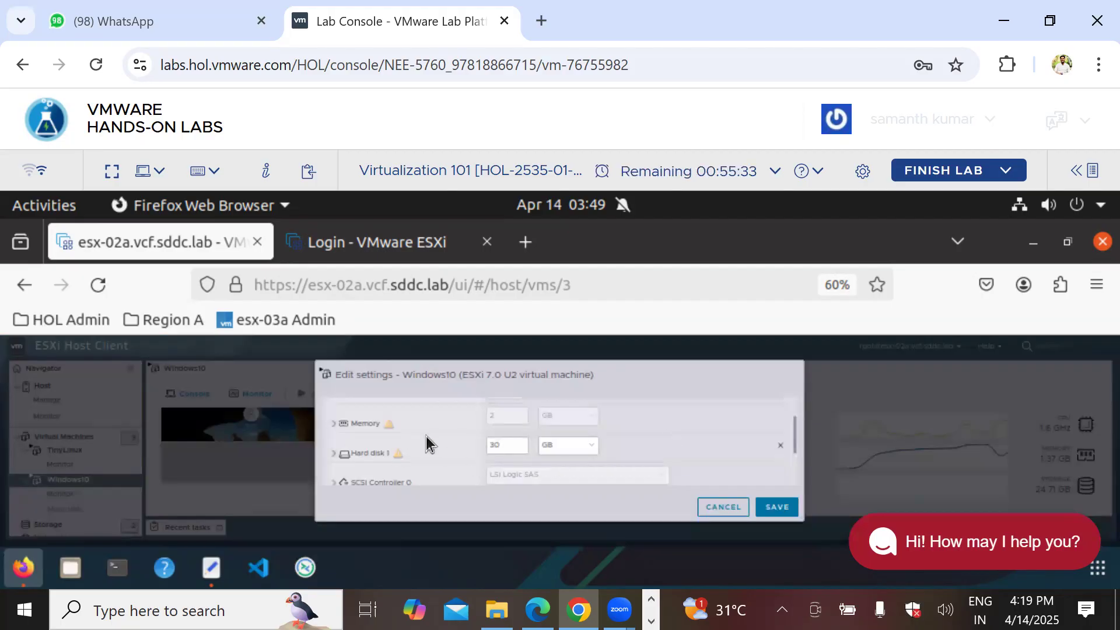
{"action": "left_click", "coordinate": [501, 445]}
{"action": "type", "text": "30"}
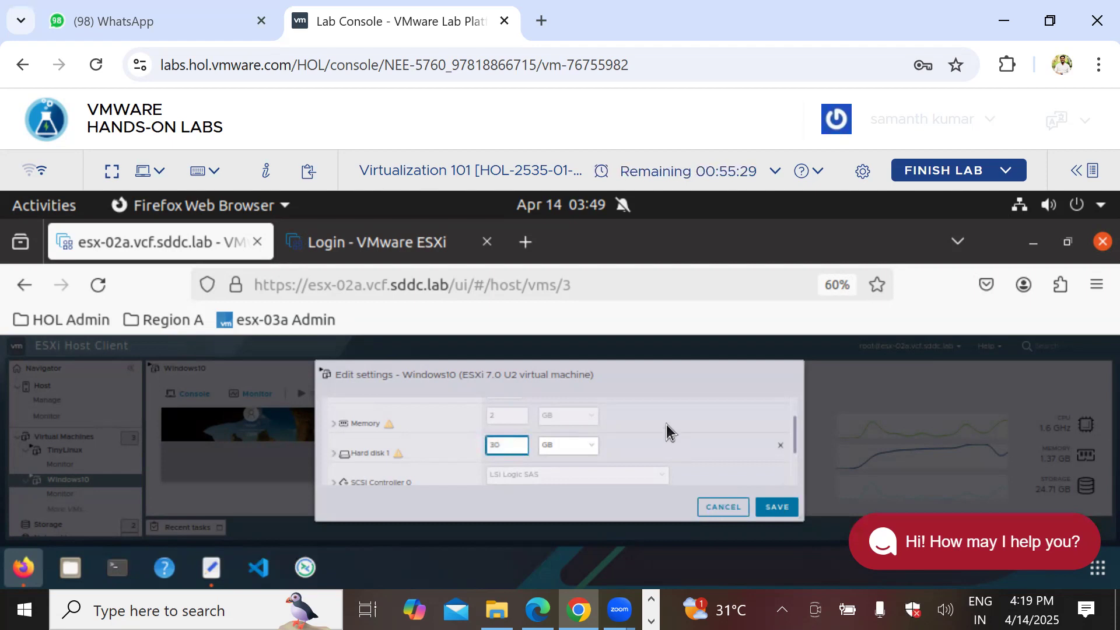
{"action": "scroll", "coordinate": [666, 425], "scroll_direction": "up", "scroll_amount": 3}
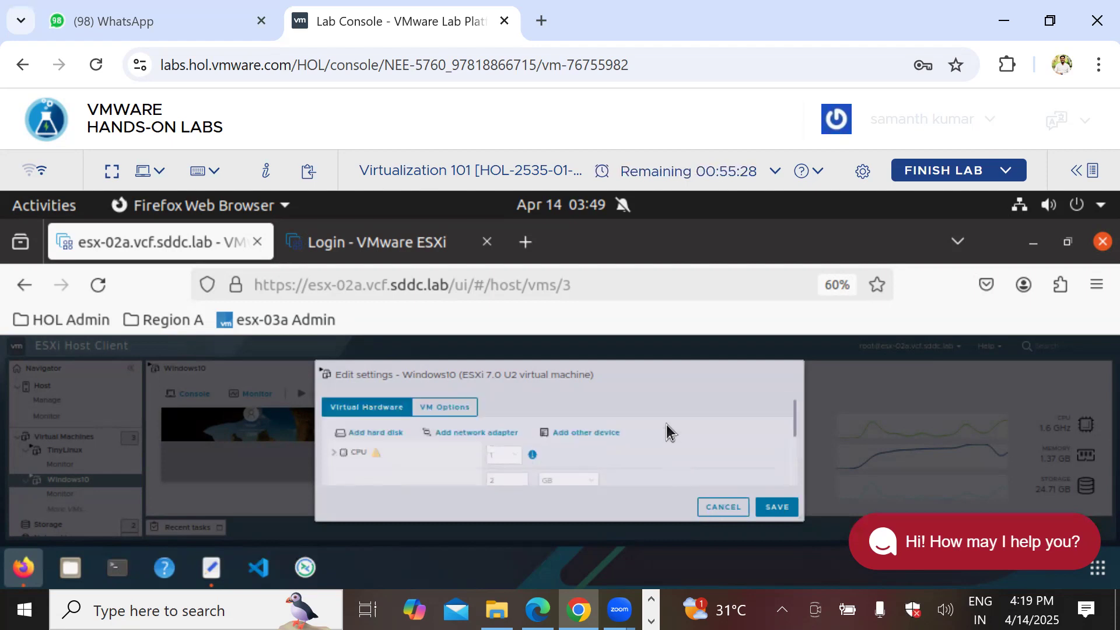
Step: Add a new standard hard disk of 150 MB and save the configuration
{"action": "left_click", "coordinate": [369, 432]}
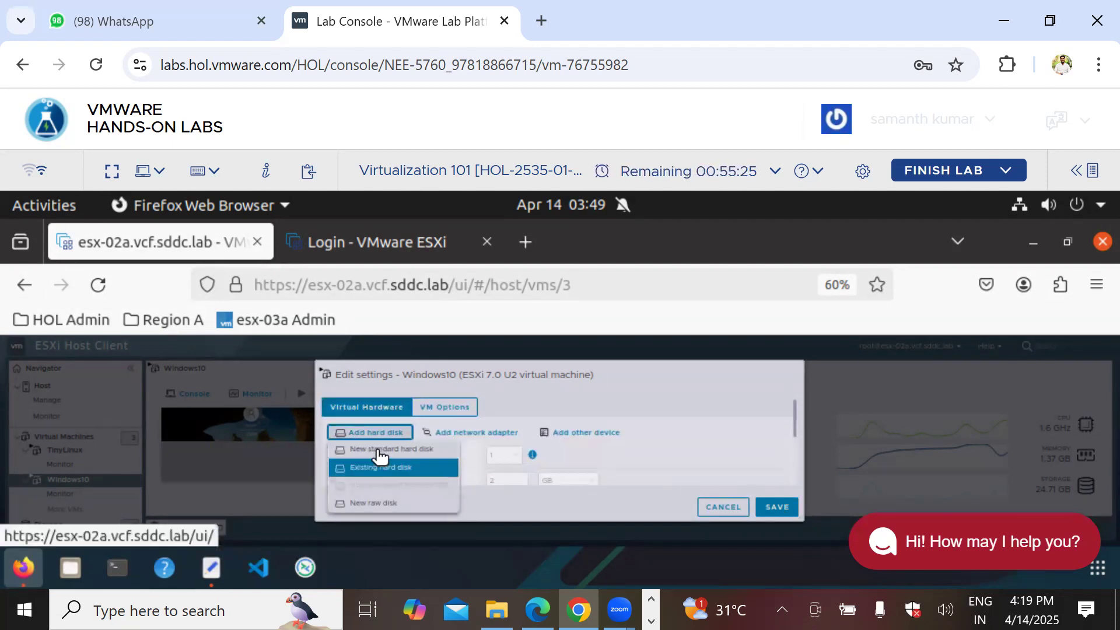
{"action": "left_click", "coordinate": [382, 449]}
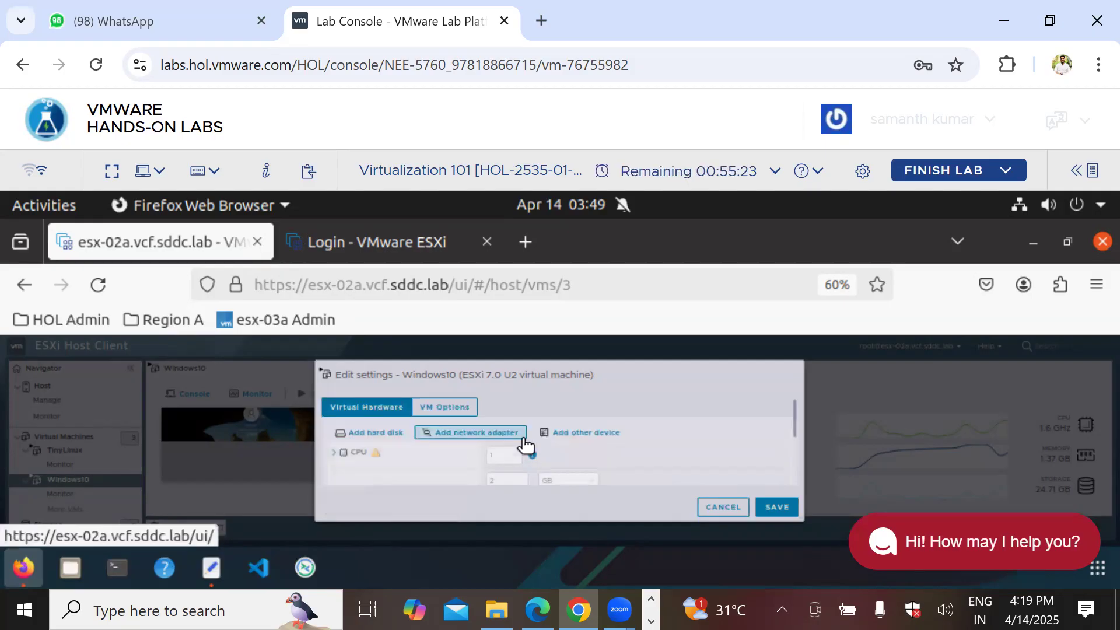
{"action": "scroll", "coordinate": [685, 431], "scroll_direction": "down", "scroll_amount": 2}
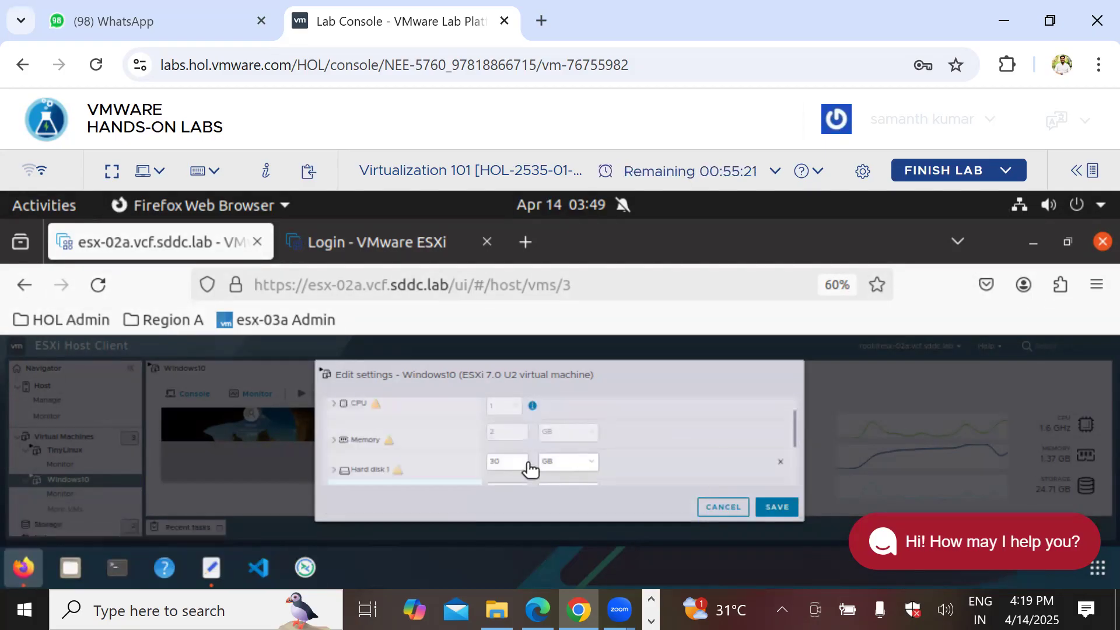
{"action": "scroll", "coordinate": [525, 464], "scroll_direction": "down", "scroll_amount": 3}
{"action": "scroll", "coordinate": [439, 458], "scroll_direction": "up", "scroll_amount": 2}
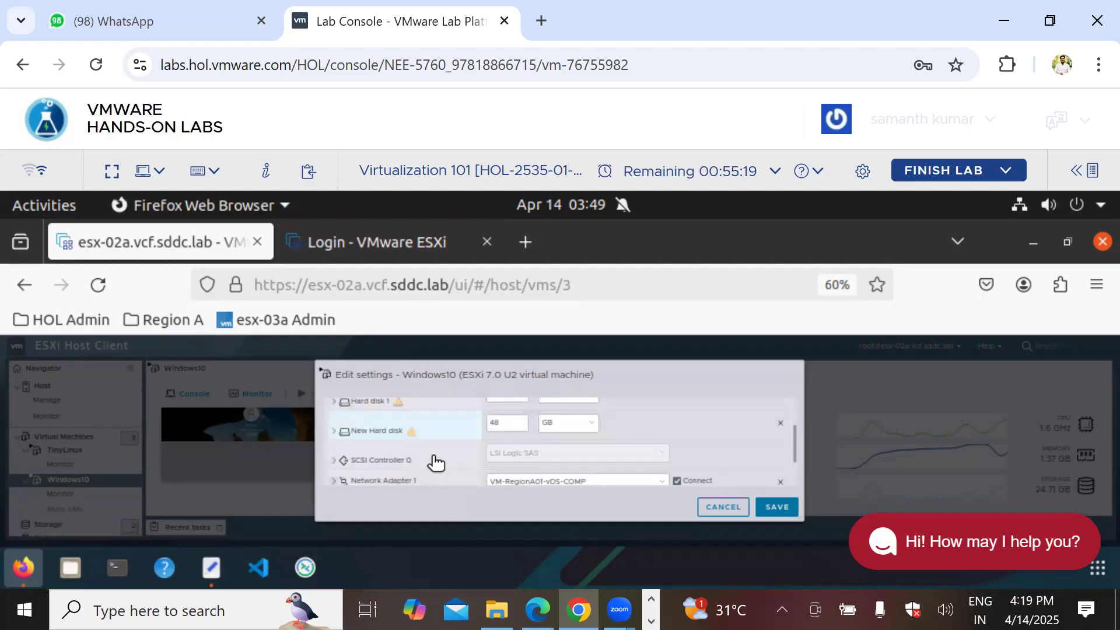
{"action": "left_click_drag", "start_coordinate": [505, 439], "coordinate": [483, 438]}
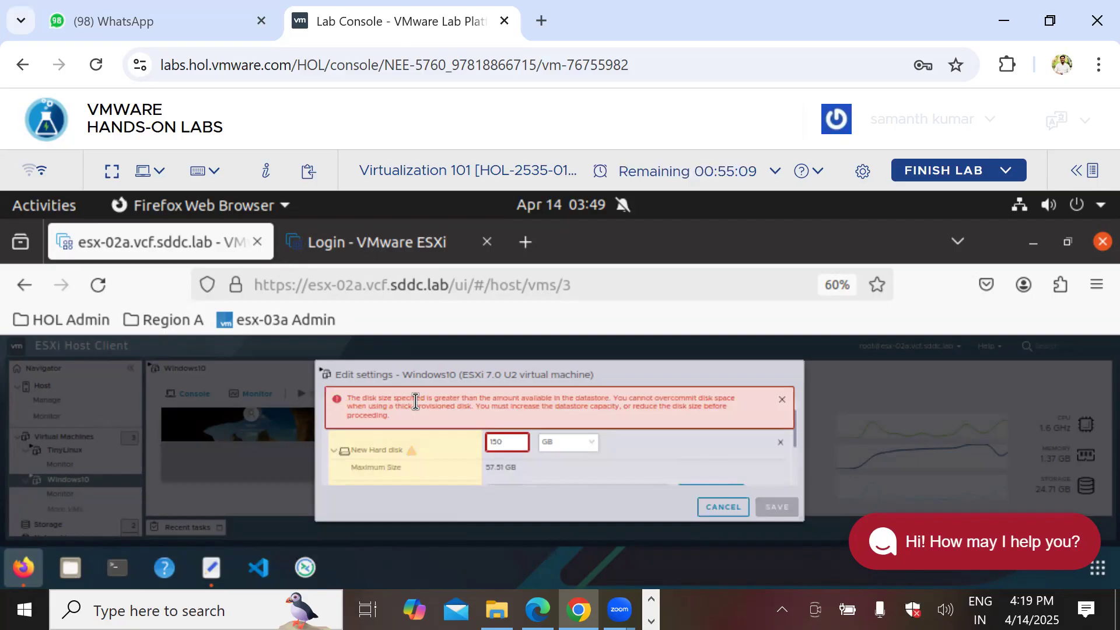
{"action": "left_click", "coordinate": [595, 453]}
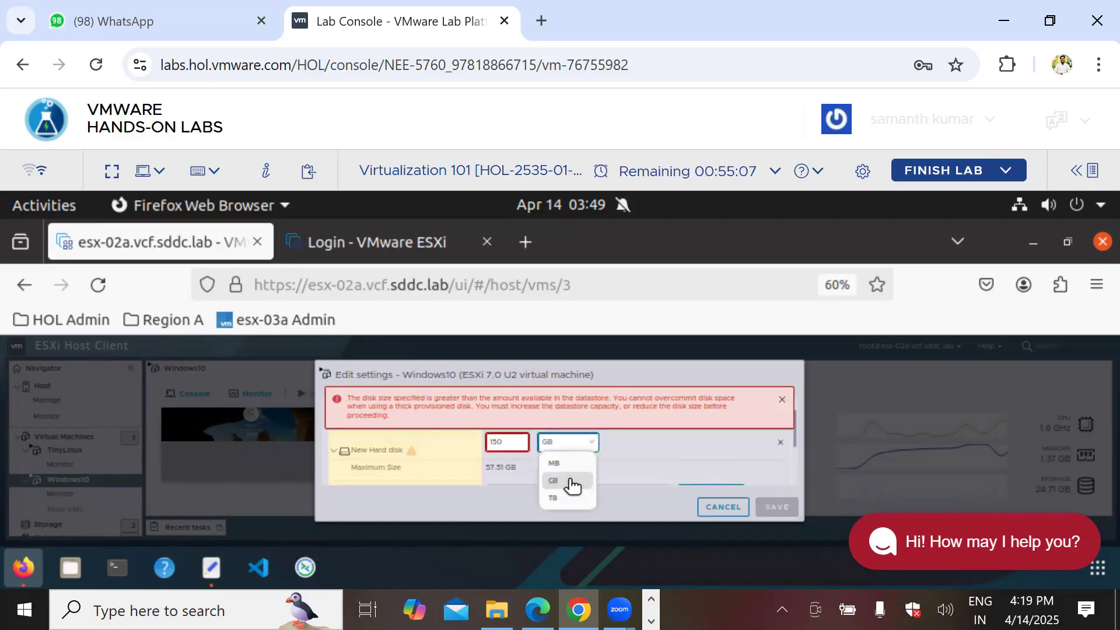
{"action": "left_click", "coordinate": [560, 463]}
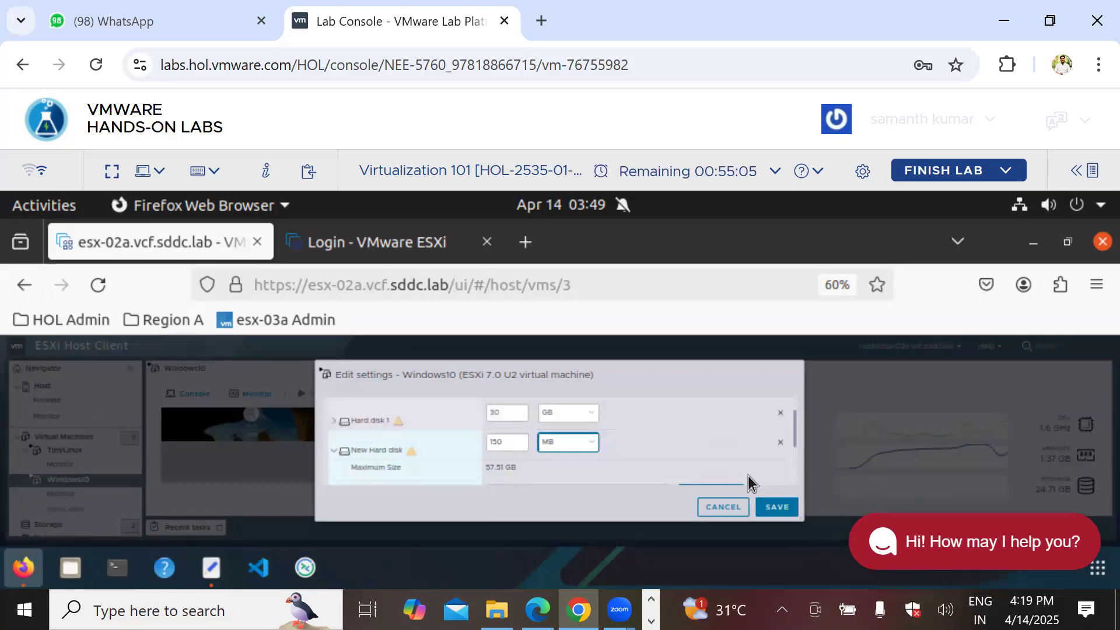
{"action": "left_click", "coordinate": [778, 507]}
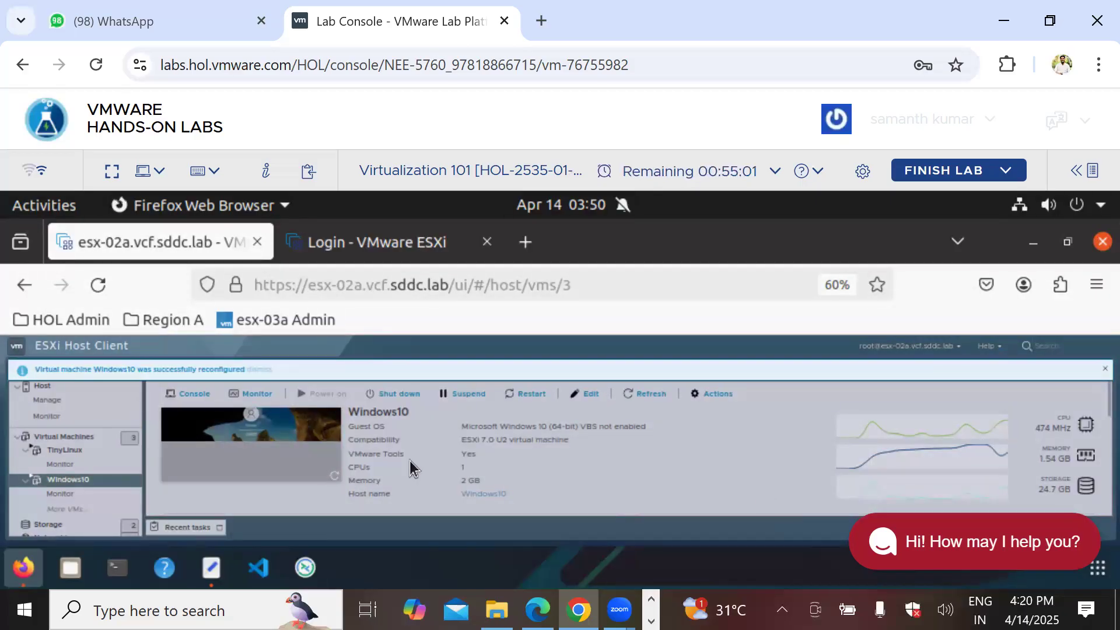
{"action": "left_click", "coordinate": [195, 395]}
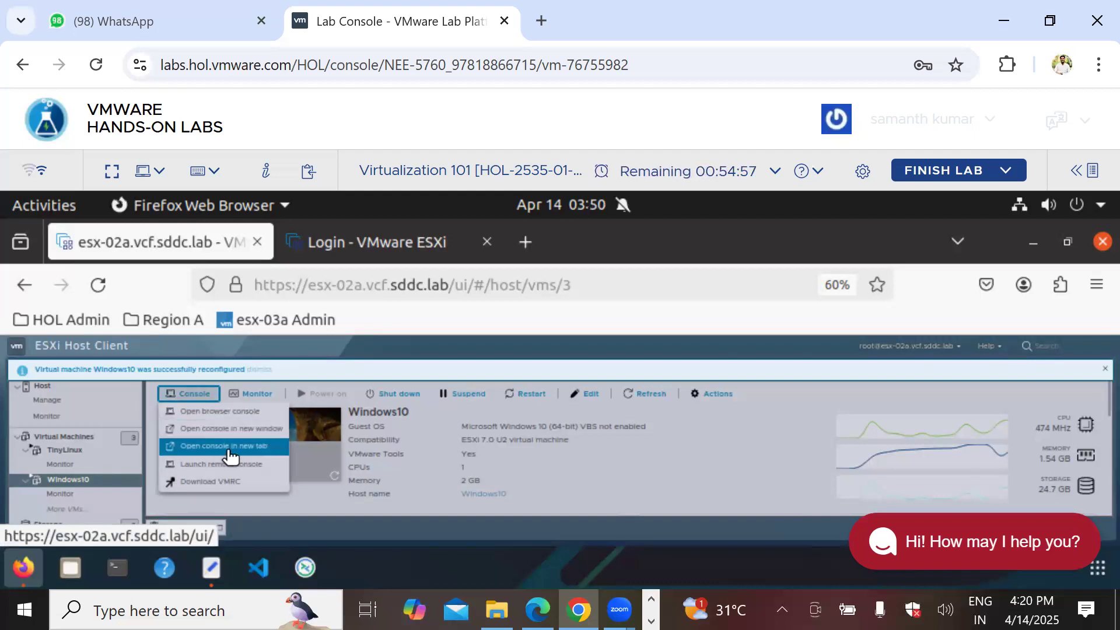
Step: Open Windows10 consoles in new tabs twice, then close the console and ESXi login tabs
{"action": "left_click", "coordinate": [231, 447]}
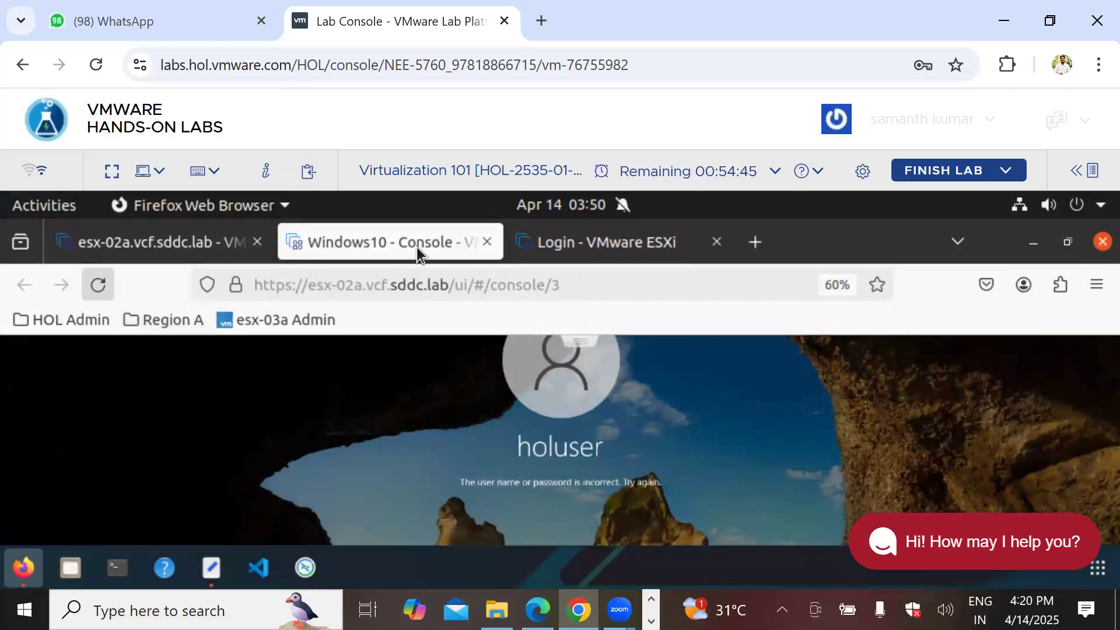
{"action": "left_click", "coordinate": [490, 241]}
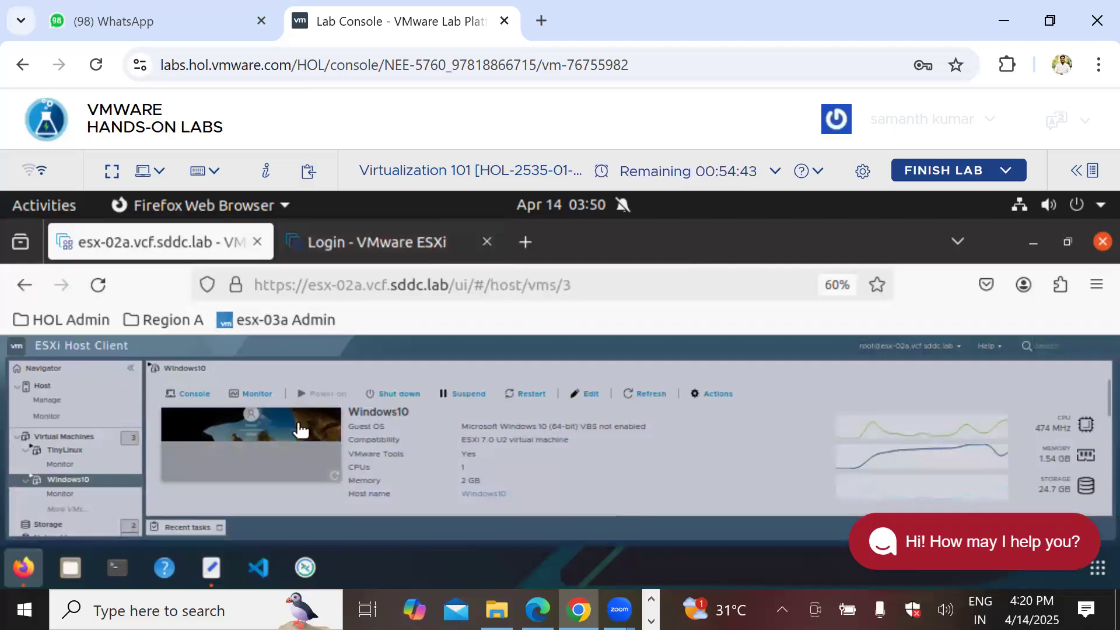
{"action": "left_click", "coordinate": [191, 392]}
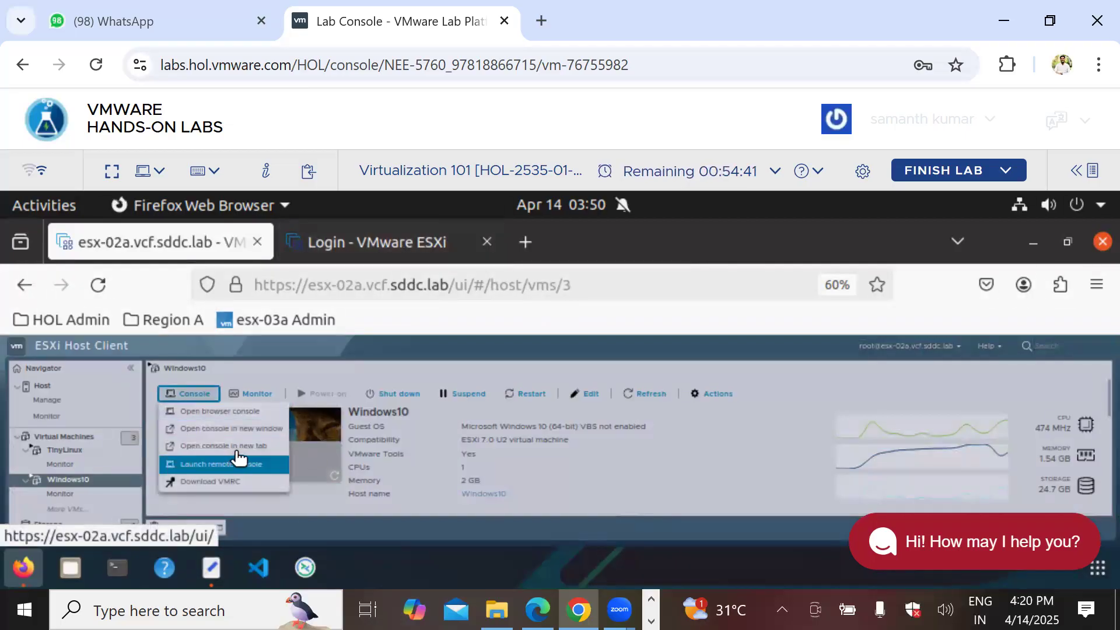
{"action": "left_click", "coordinate": [231, 446]}
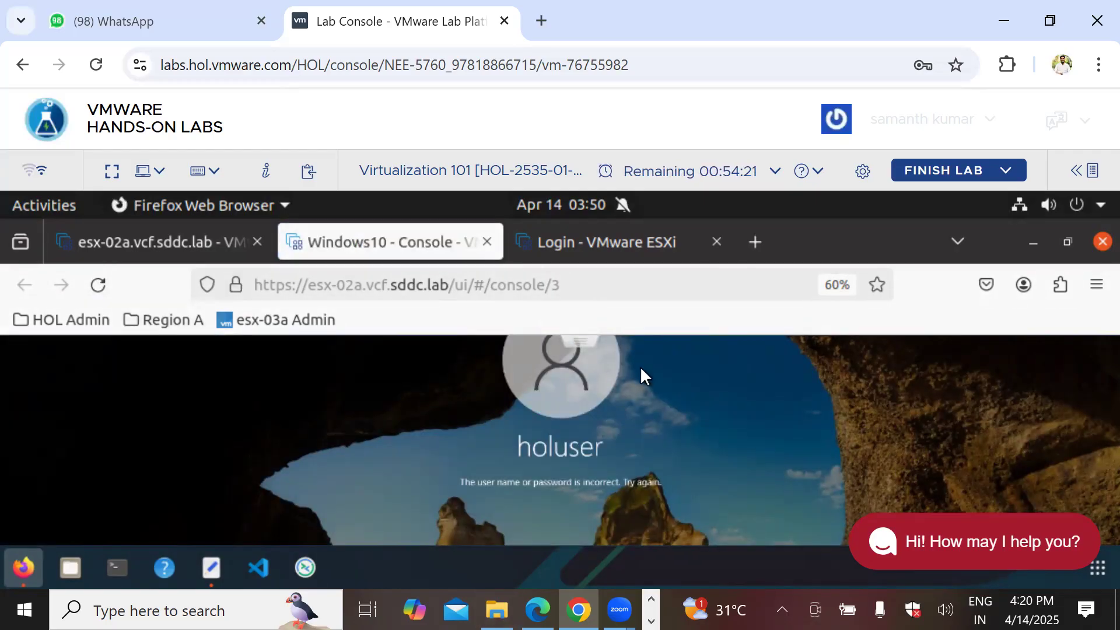
{"action": "left_click", "coordinate": [487, 242]}
{"action": "left_click", "coordinate": [487, 241]}
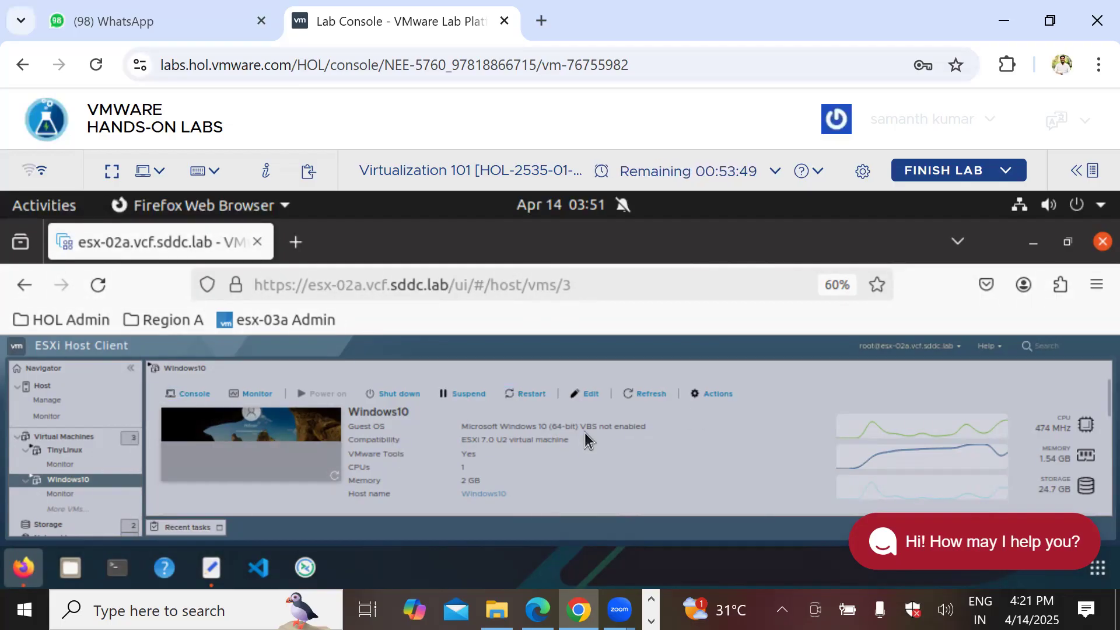
Step: Show all virtual machines, open TinyLinux's action menu, then dismiss it
{"action": "left_click", "coordinate": [71, 434]}
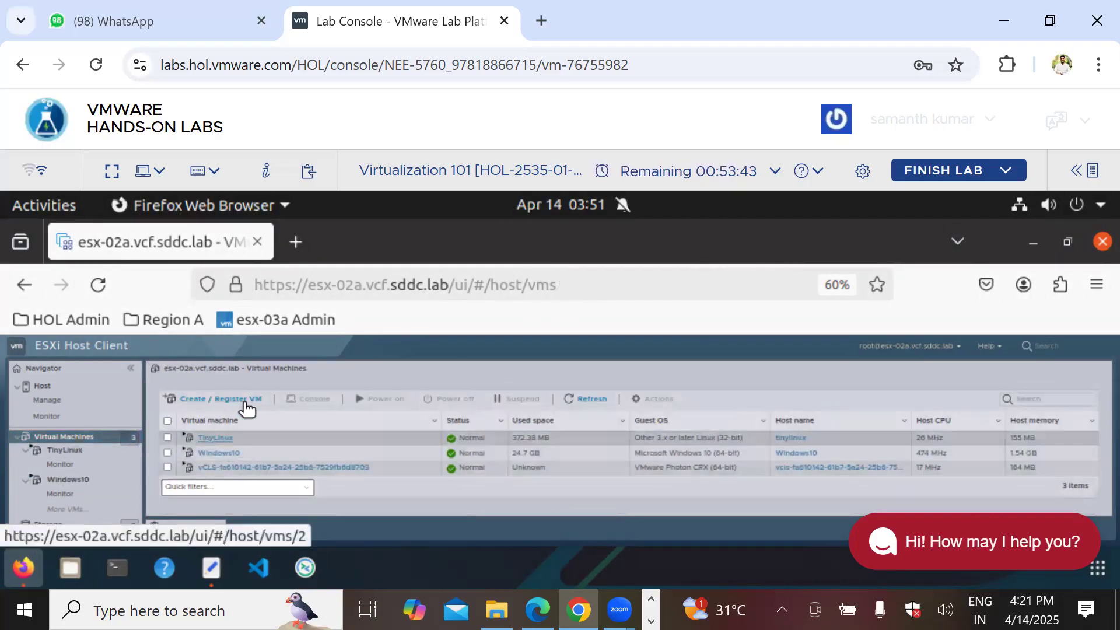
{"action": "right_click", "coordinate": [222, 442]}
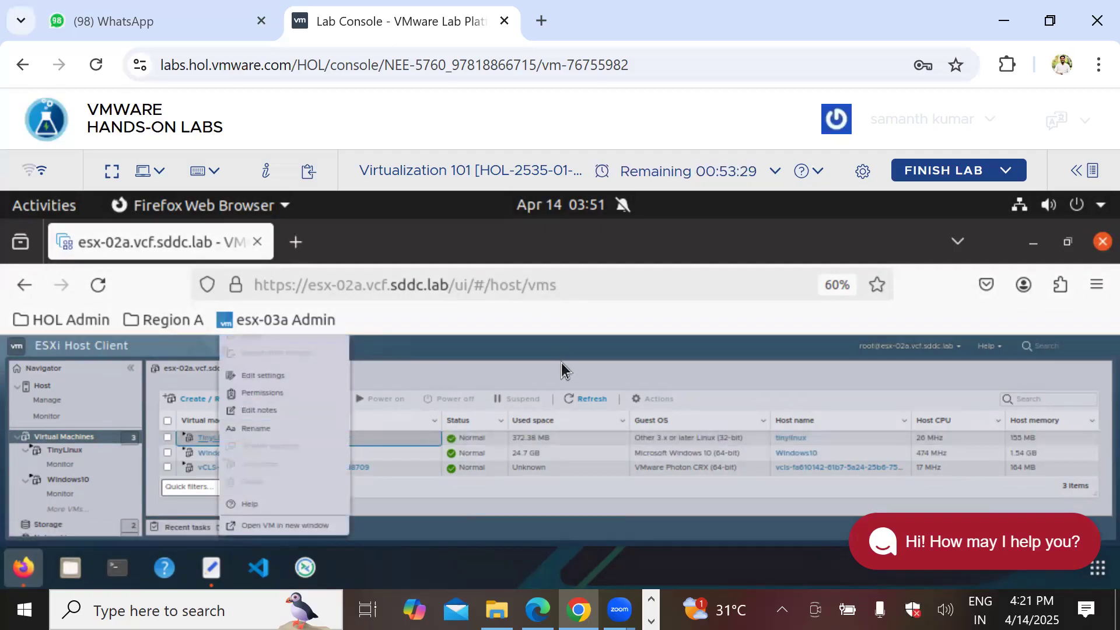
{"action": "left_click", "coordinate": [552, 379]}
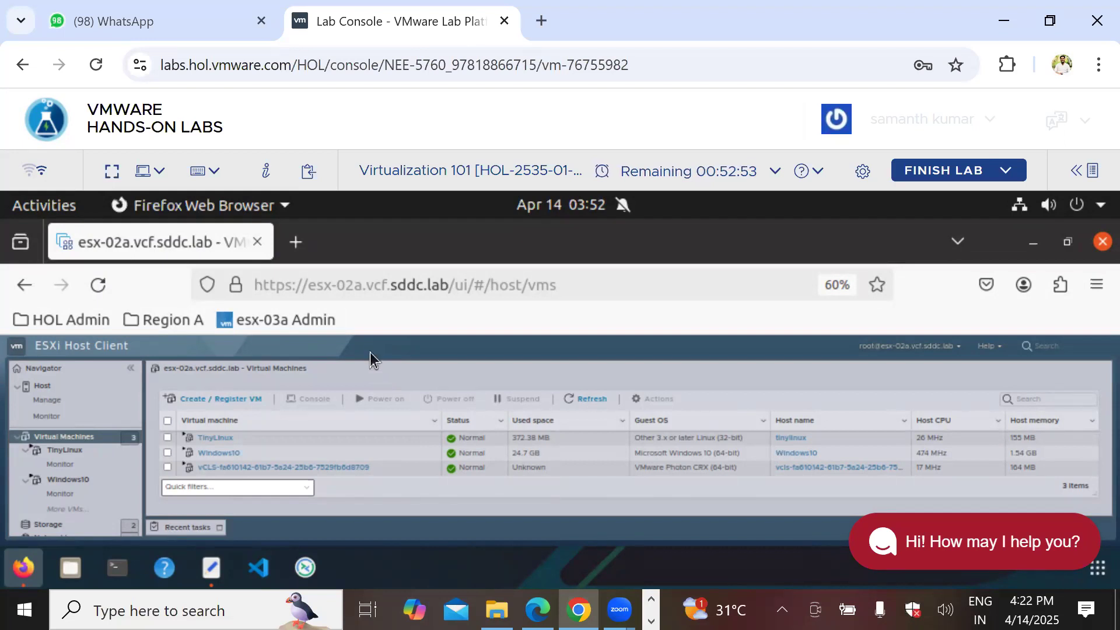
Step: Open the Windows10 console in a new tab, reload it, then close it
{"action": "left_click", "coordinate": [216, 455]}
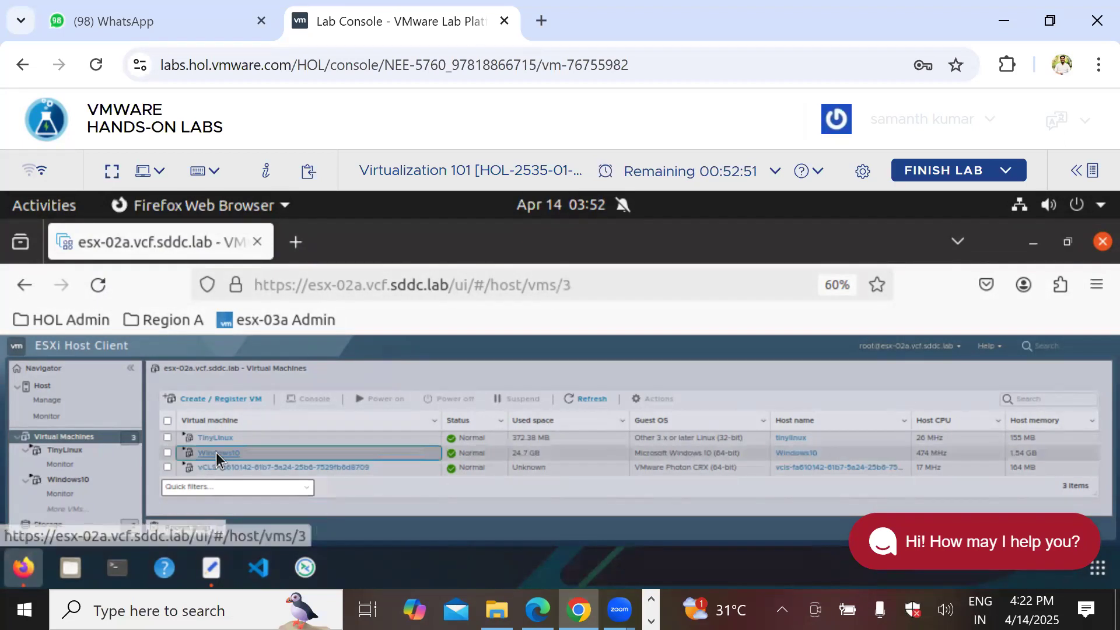
{"action": "left_click", "coordinate": [196, 399]}
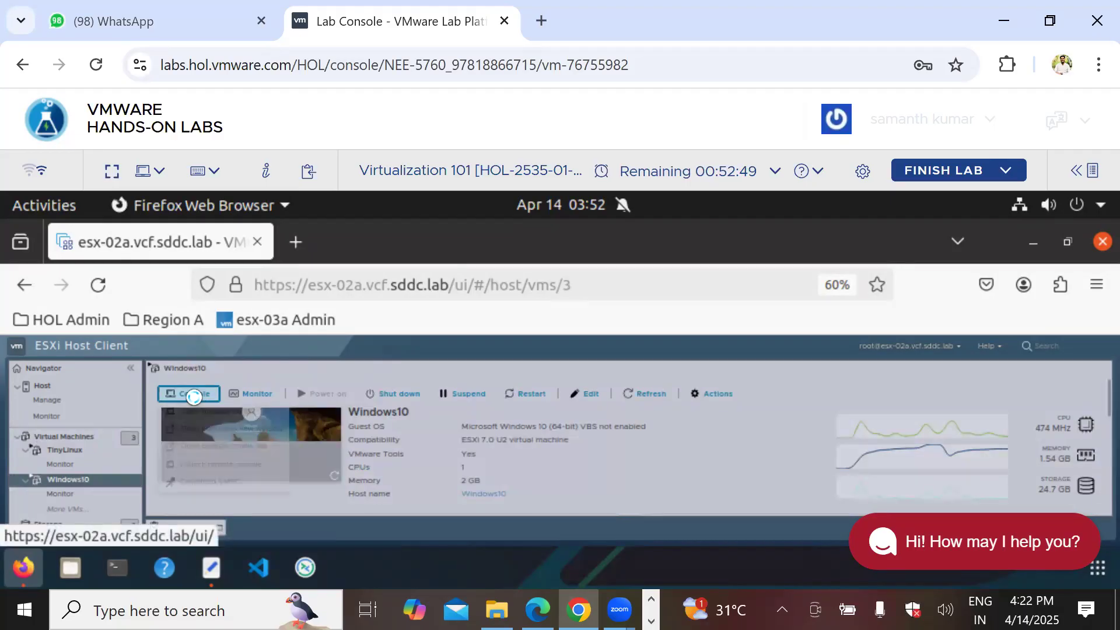
{"action": "left_click", "coordinate": [220, 448]}
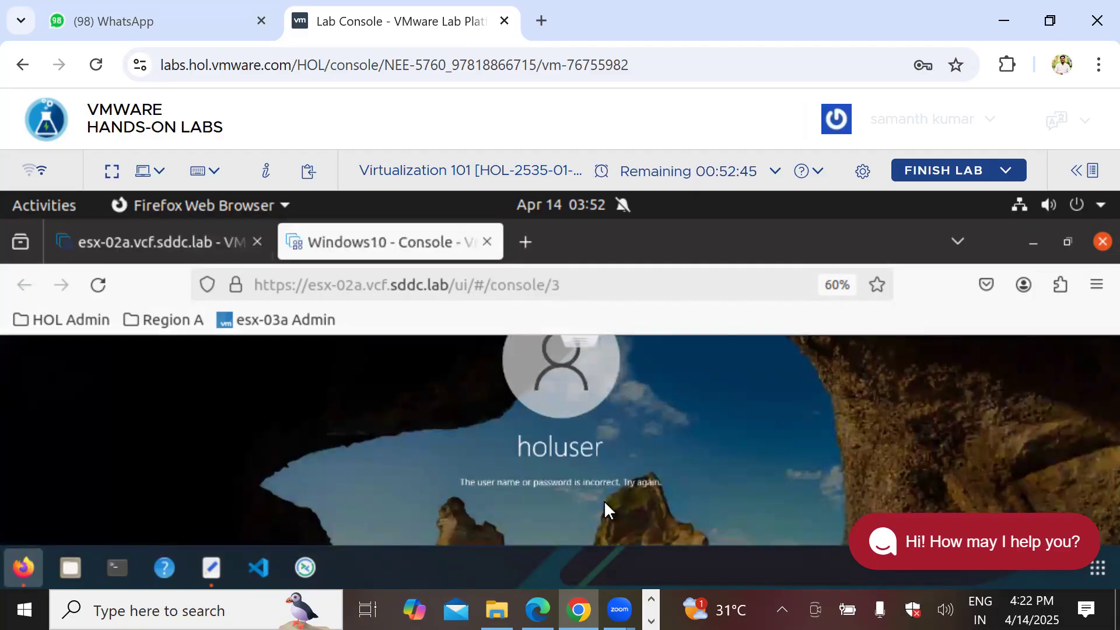
{"action": "left_click", "coordinate": [98, 285]}
{"action": "left_click", "coordinate": [487, 242]}
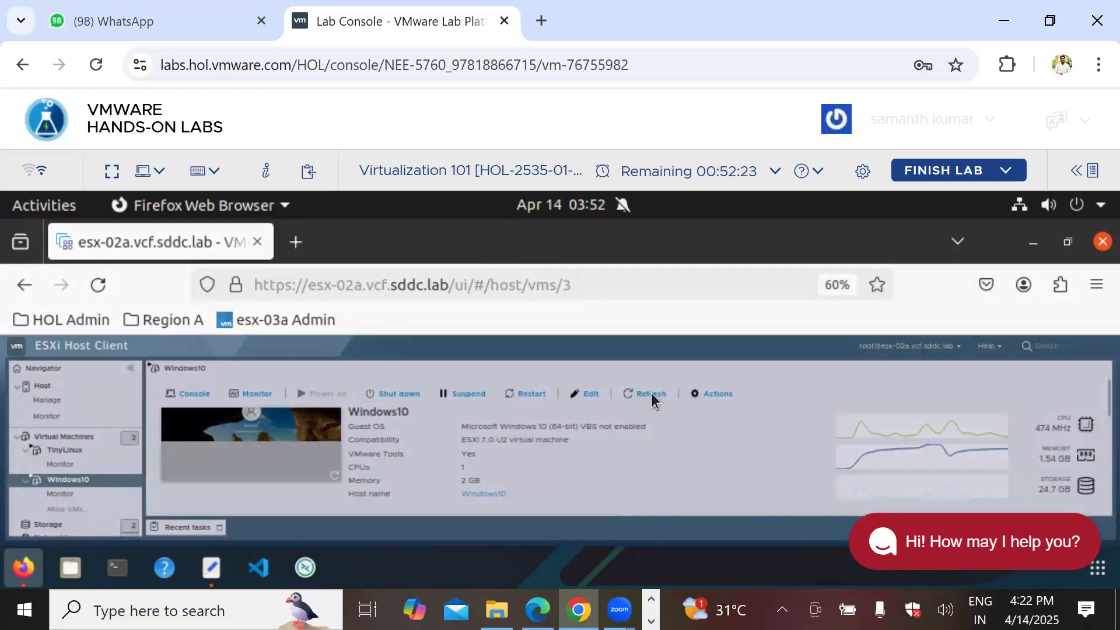
Step: Open and cancel Windows10's settings, then reopen its console in a new tab
{"action": "left_click", "coordinate": [590, 396]}
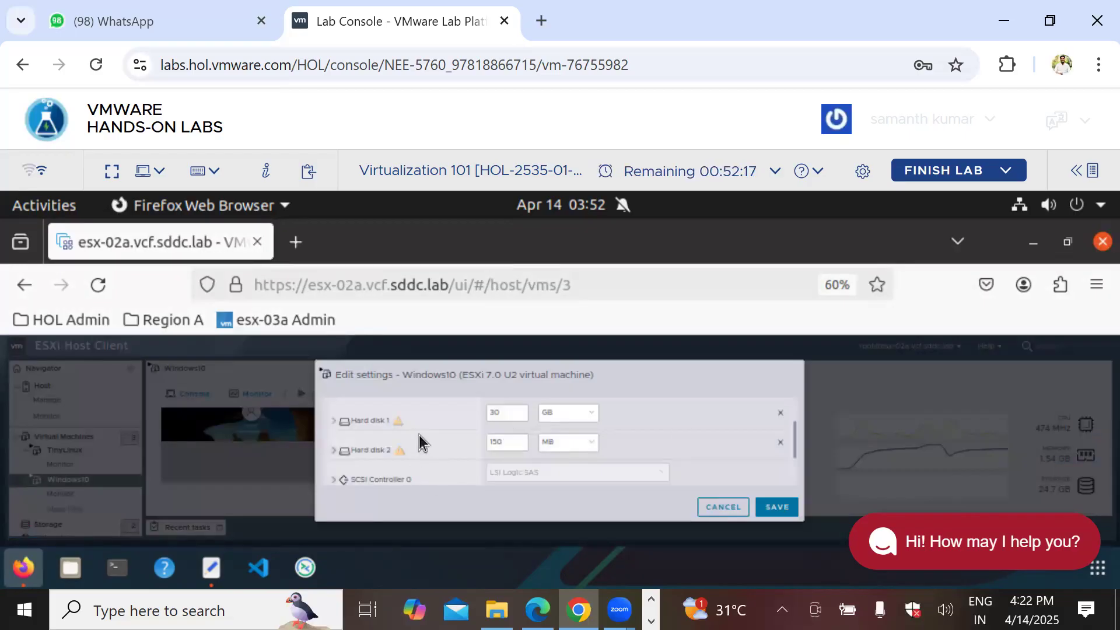
{"action": "left_click", "coordinate": [723, 506]}
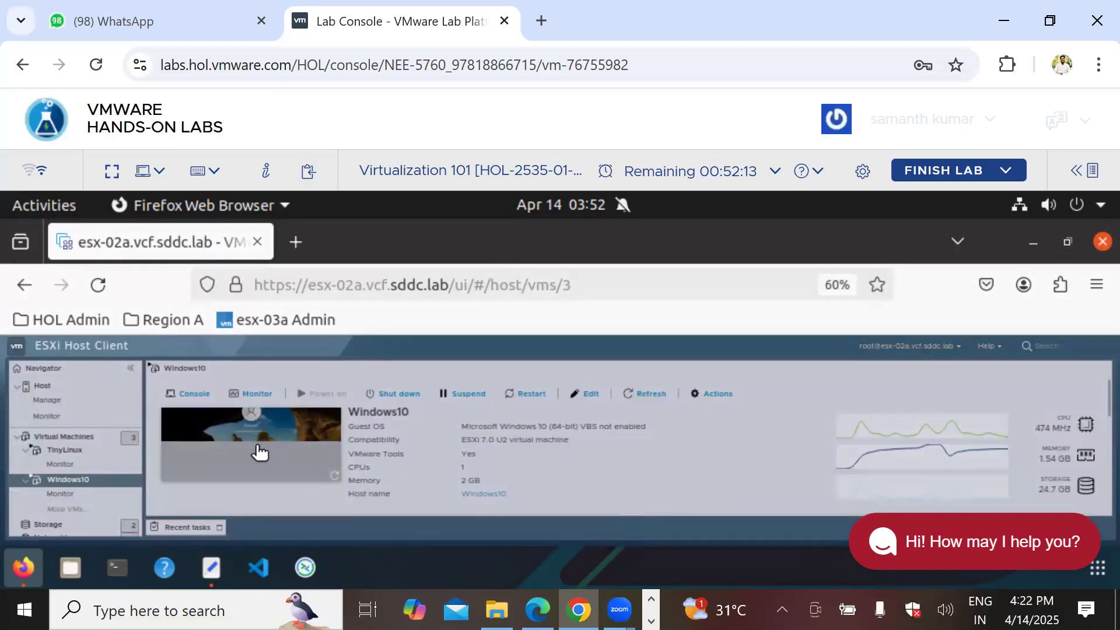
{"action": "left_click", "coordinate": [193, 400]}
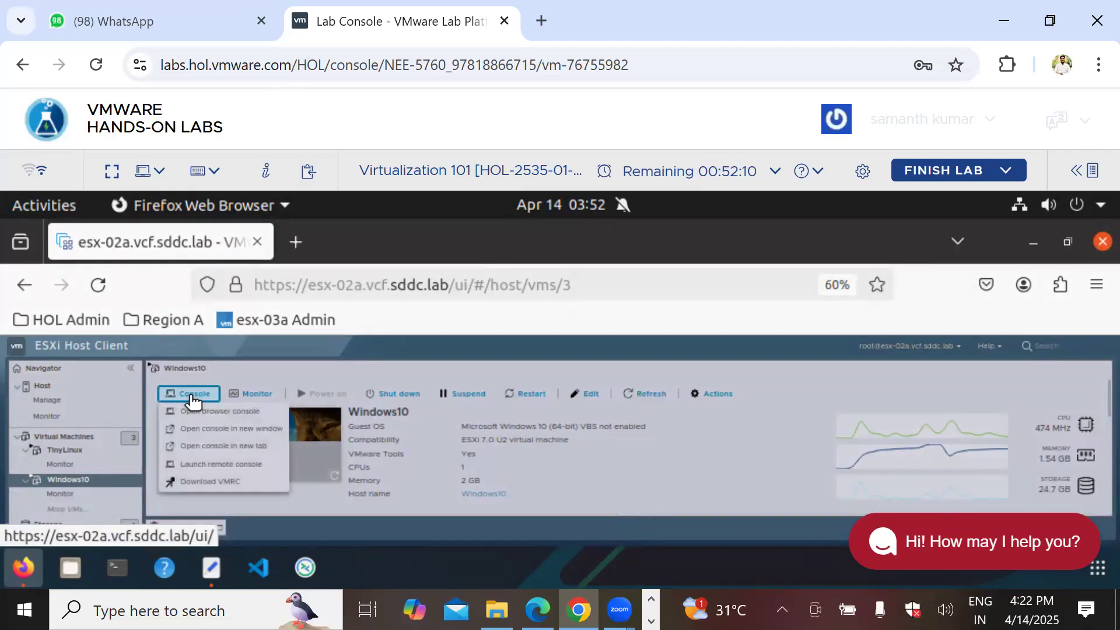
{"action": "left_click", "coordinate": [231, 447]}
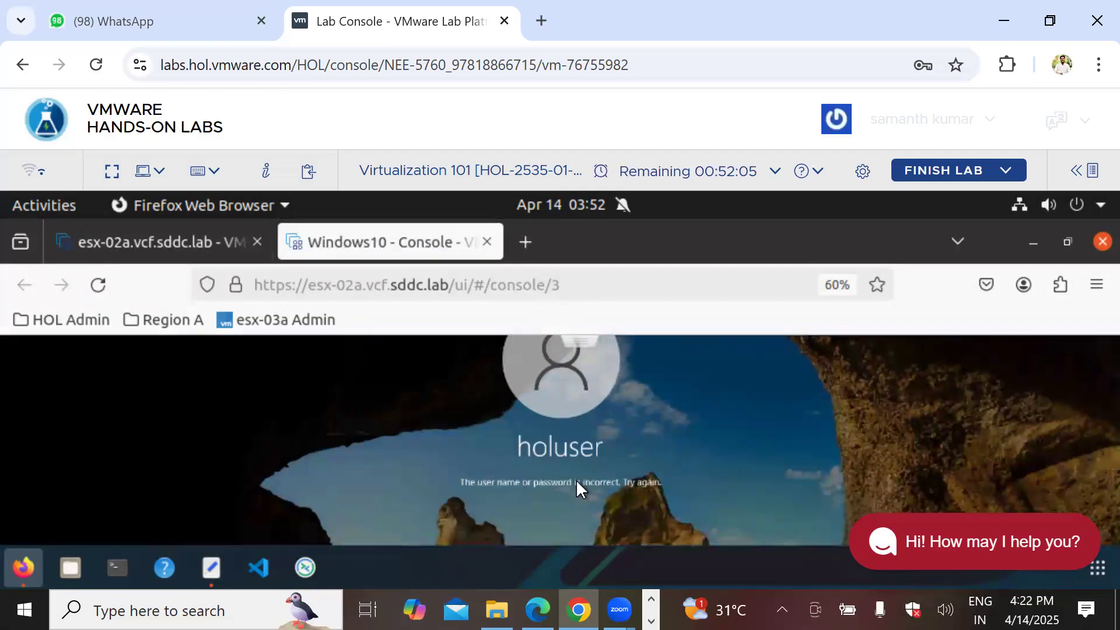
Step: Select the ESXi administrator password on line 18 of README.txt, then return to Firefox
{"action": "left_click", "coordinate": [212, 567]}
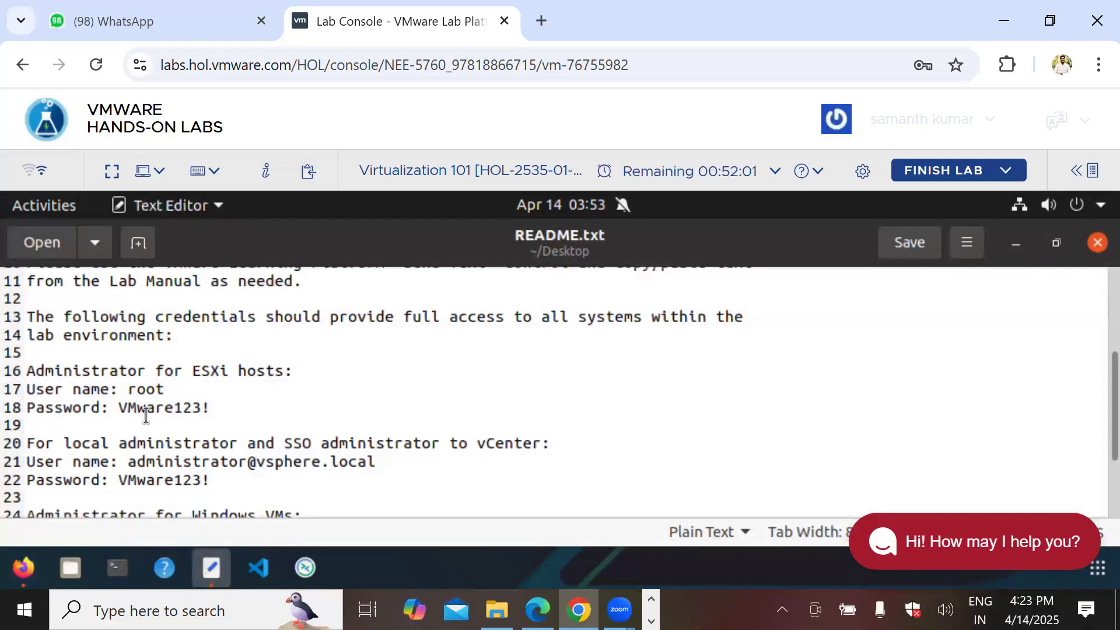
{"action": "left_click_drag", "start_coordinate": [120, 408], "coordinate": [209, 408]}
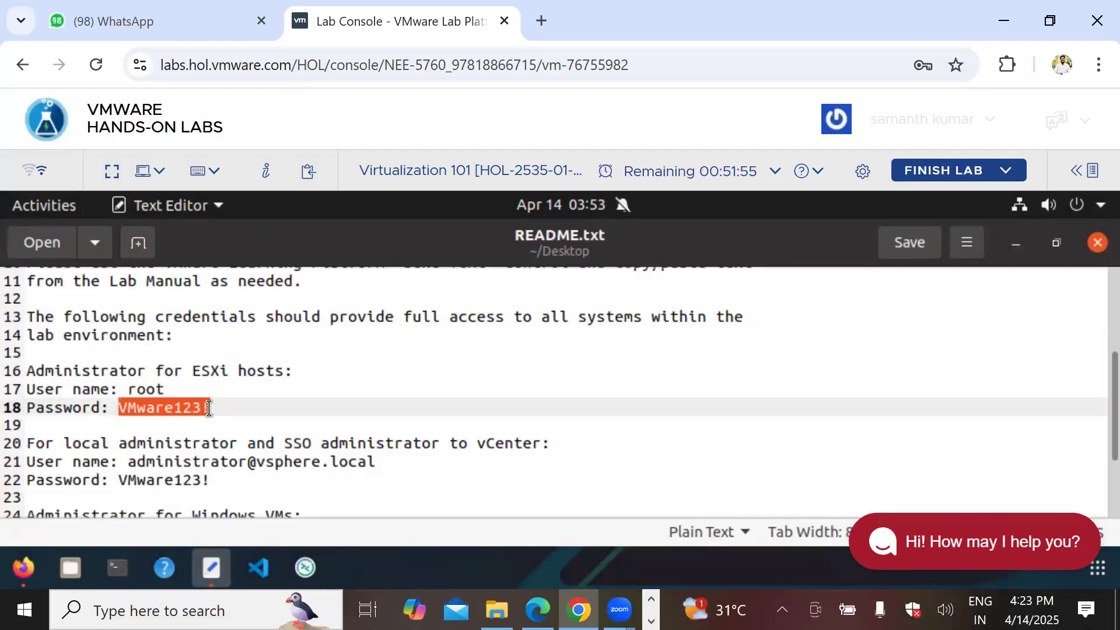
{"action": "left_click", "coordinate": [209, 409]}
{"action": "left_click_drag", "start_coordinate": [120, 407], "coordinate": [202, 408]}
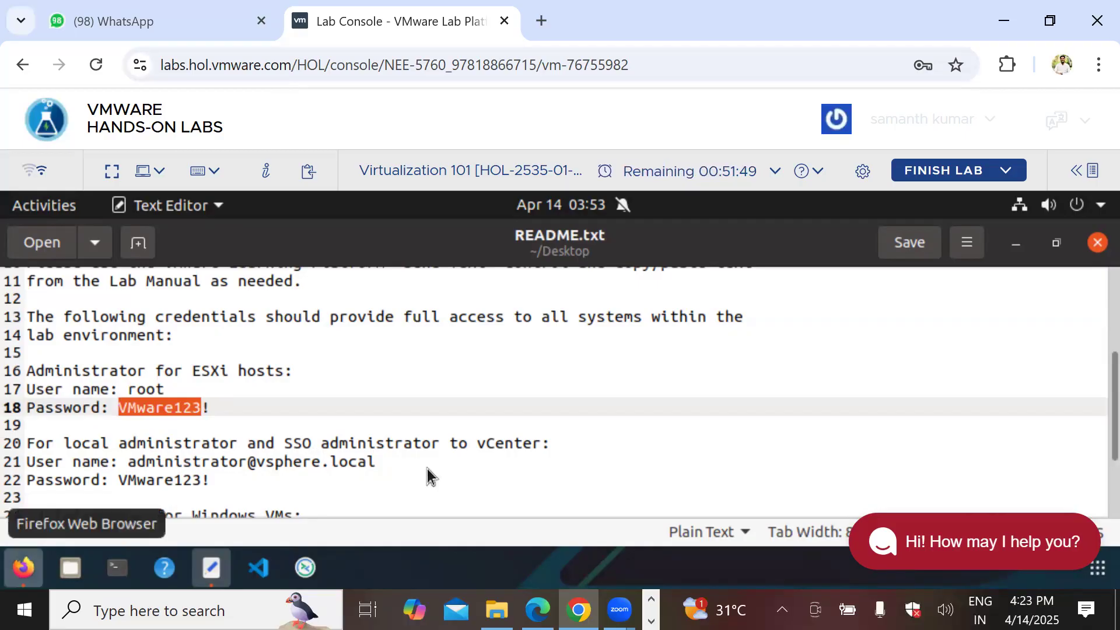
{"action": "left_click", "coordinate": [23, 567]}
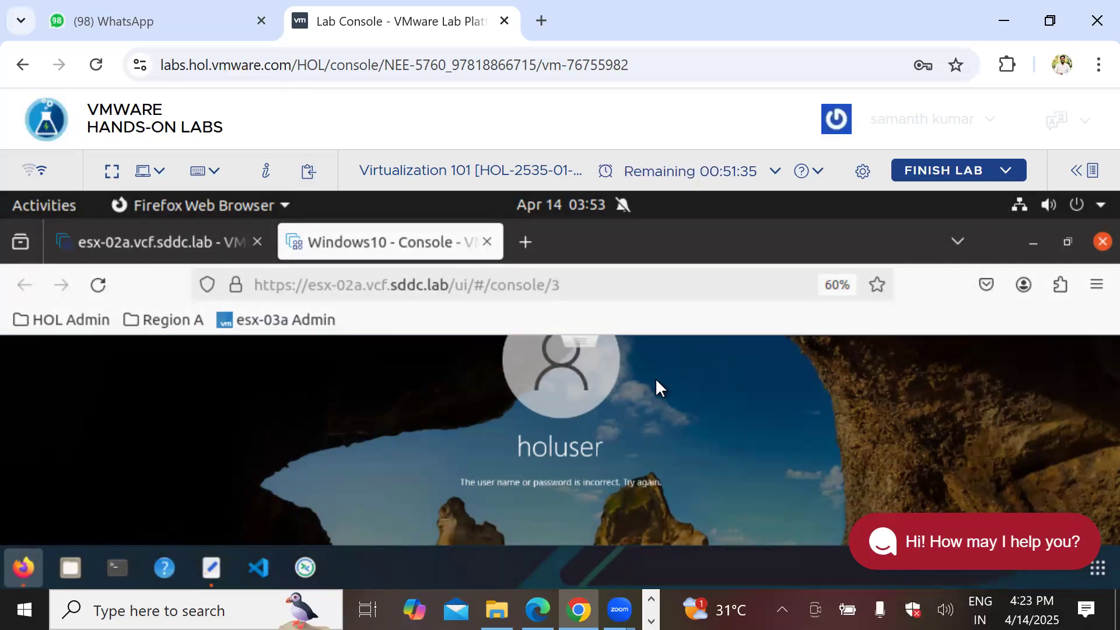
Step: Review Windows10's 30 GB and 150 MB disks unchanged, then open another console tab
{"action": "left_click", "coordinate": [150, 231]}
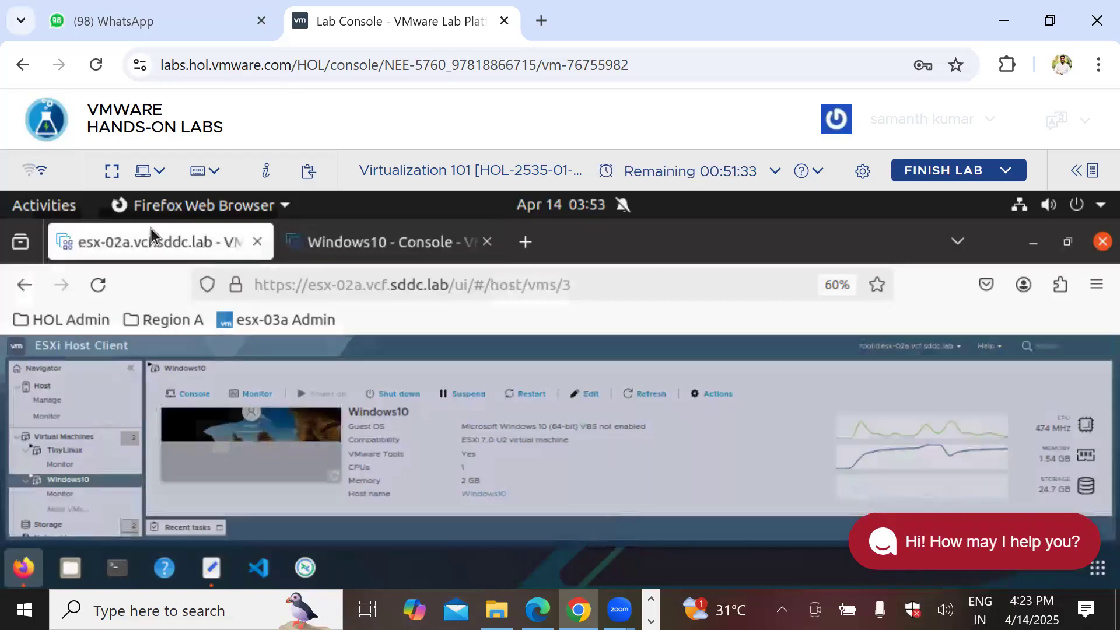
{"action": "left_click", "coordinate": [593, 394]}
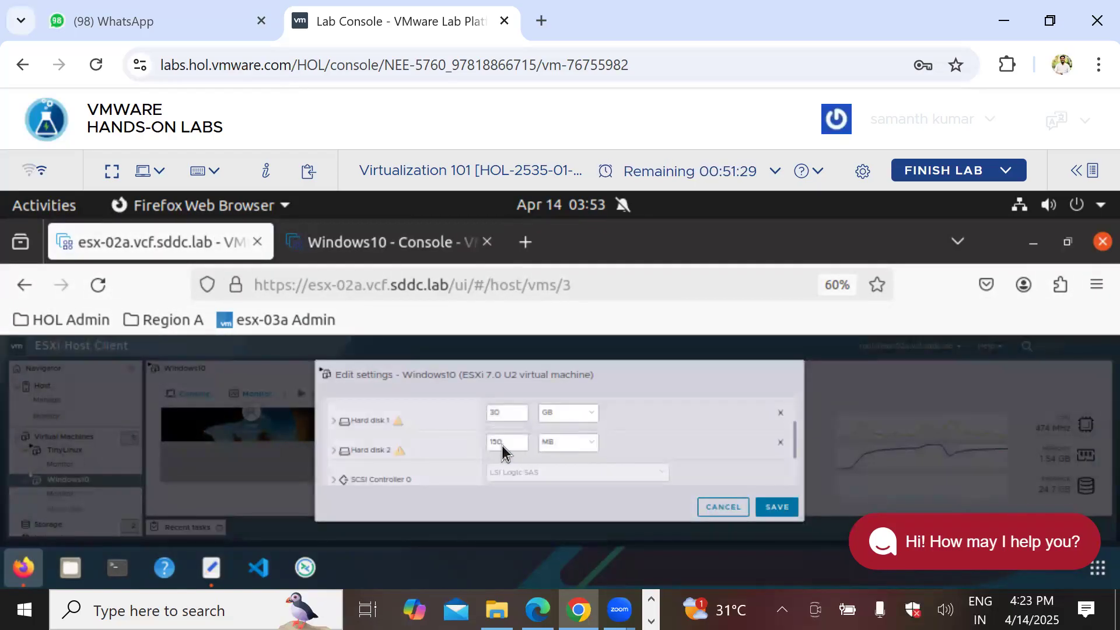
{"action": "left_click_drag", "start_coordinate": [455, 433], "coordinate": [451, 433]}
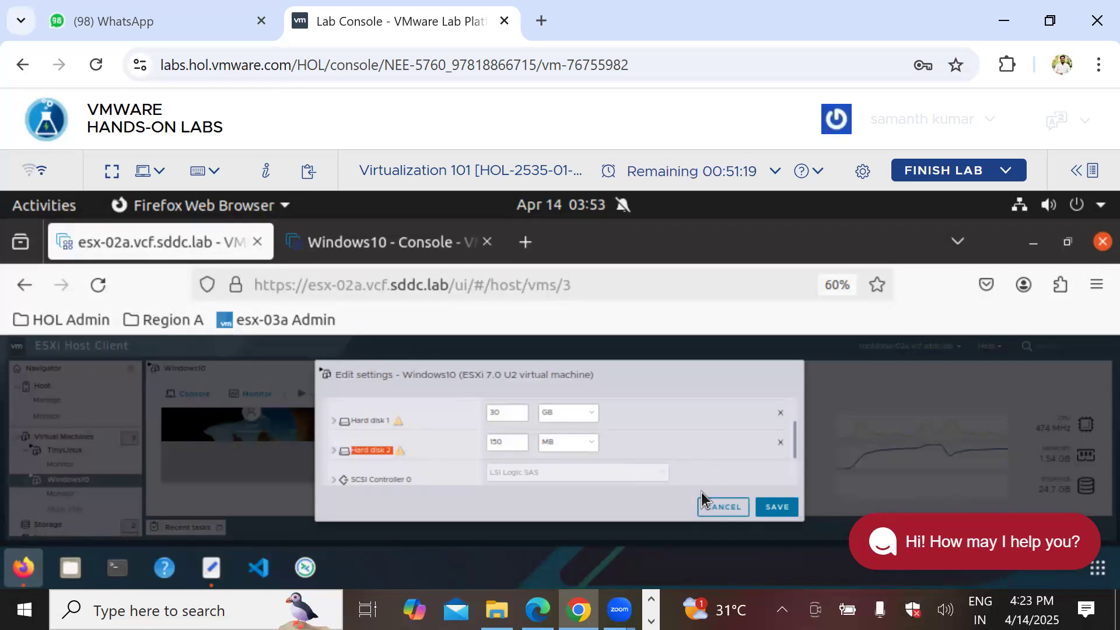
{"action": "left_click", "coordinate": [713, 515]}
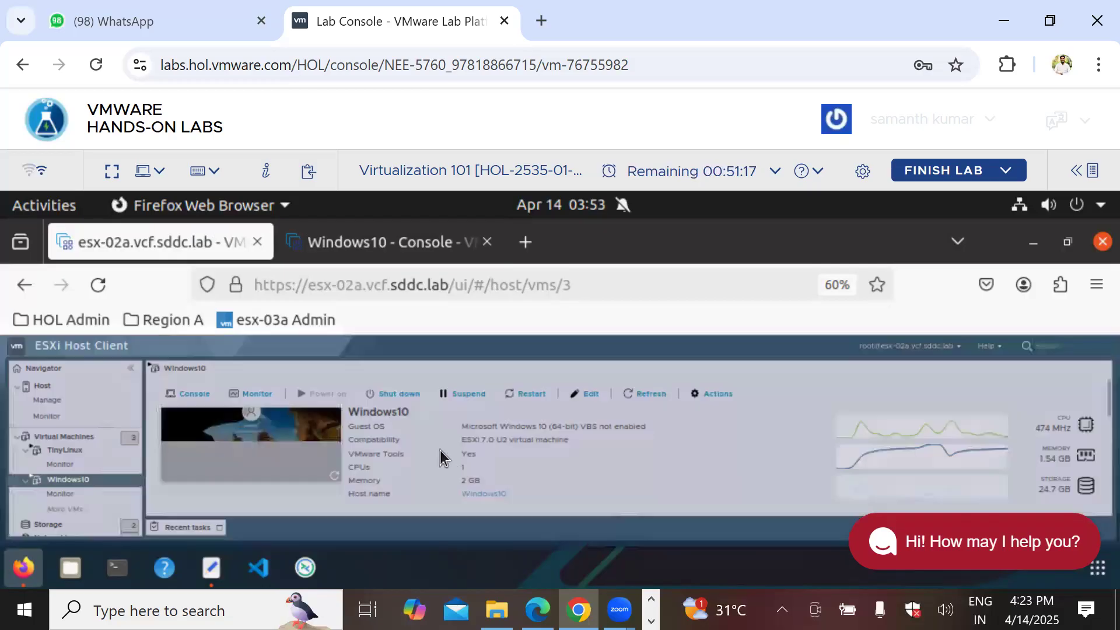
{"action": "left_click", "coordinate": [193, 394]}
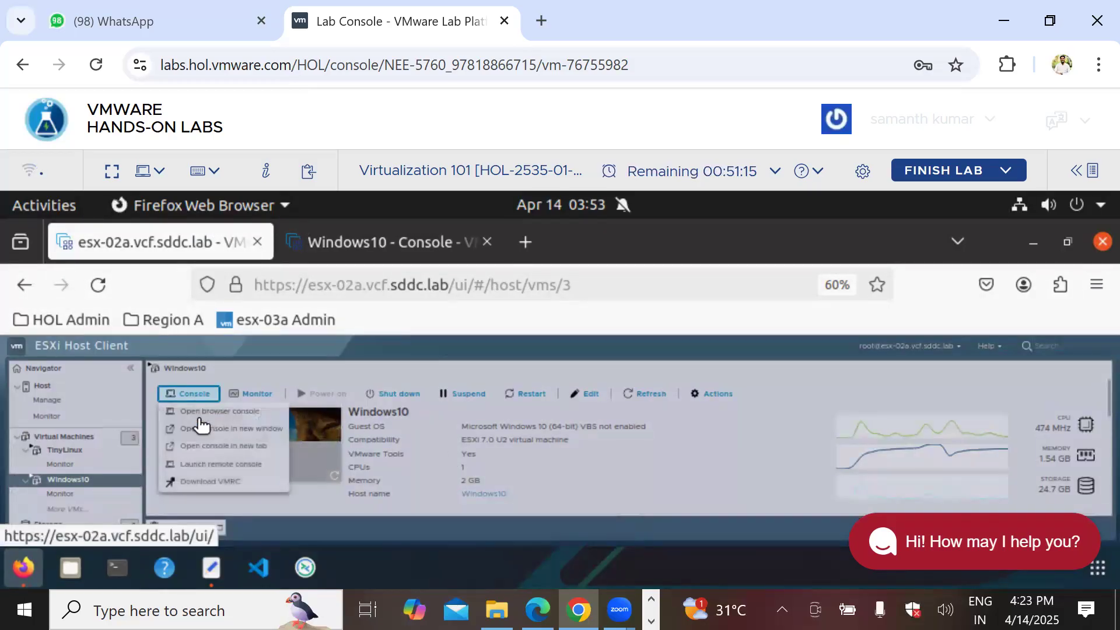
{"action": "left_click", "coordinate": [228, 447]}
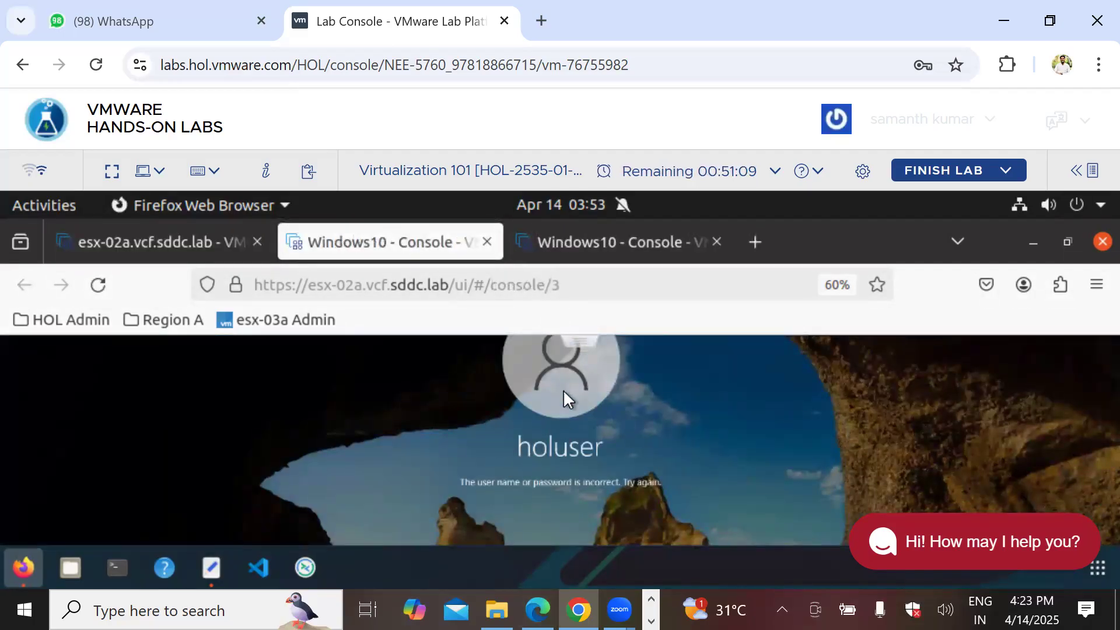
Step: Open the Run dialog through Windows Search, then switch to the VMware notes PDF in Edge
{"action": "key", "text": "super+s"}
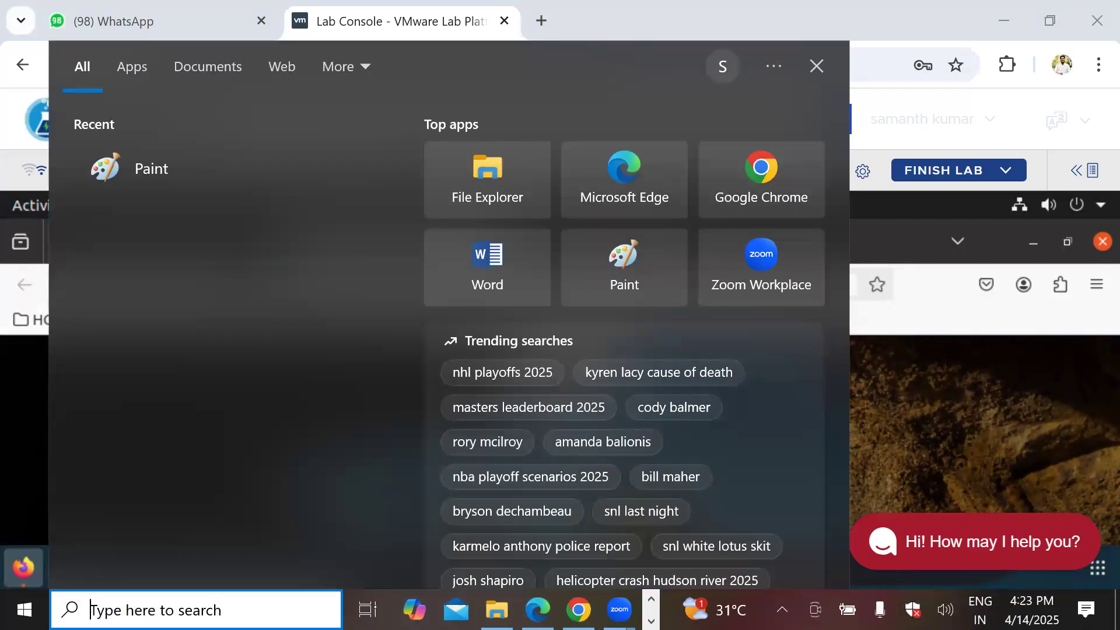
{"action": "type", "text": "run"}
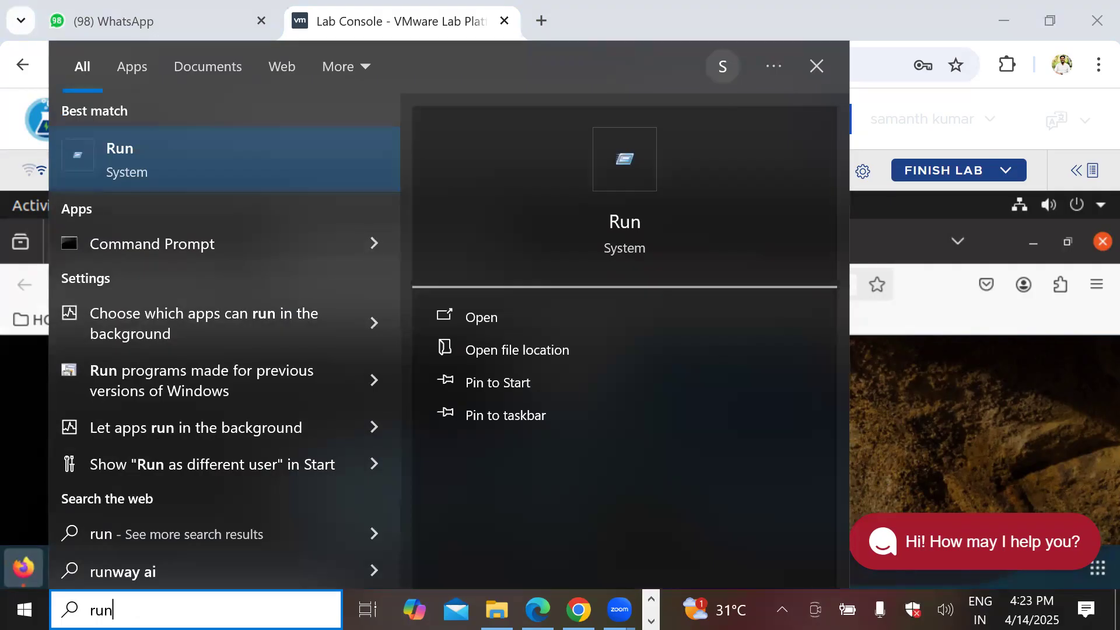
{"action": "key", "text": "Return"}
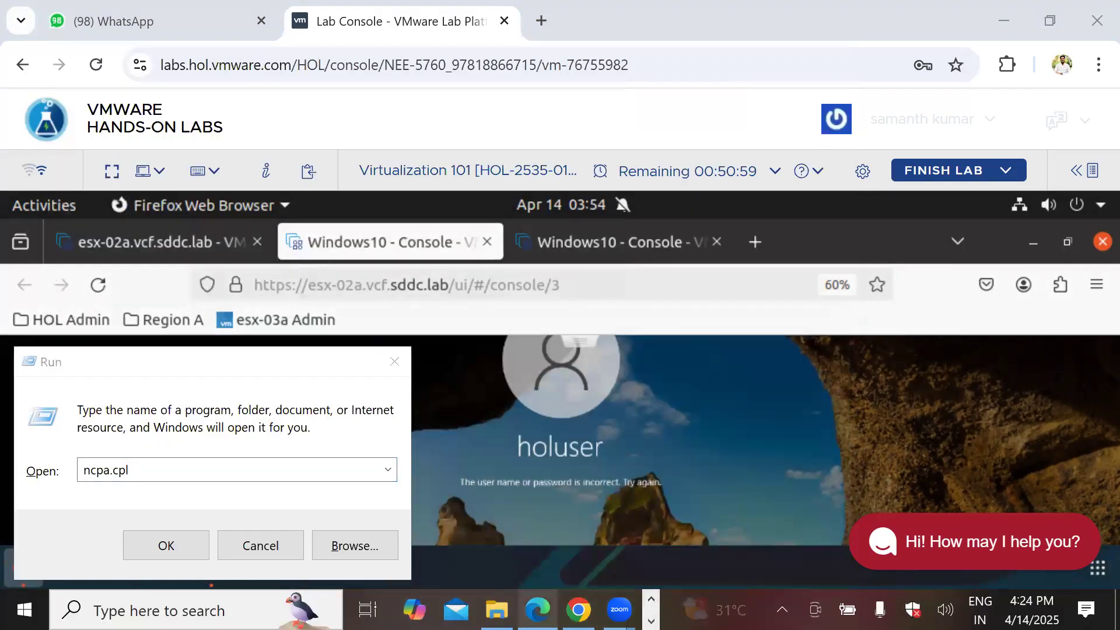
{"action": "left_click", "coordinate": [537, 519]}
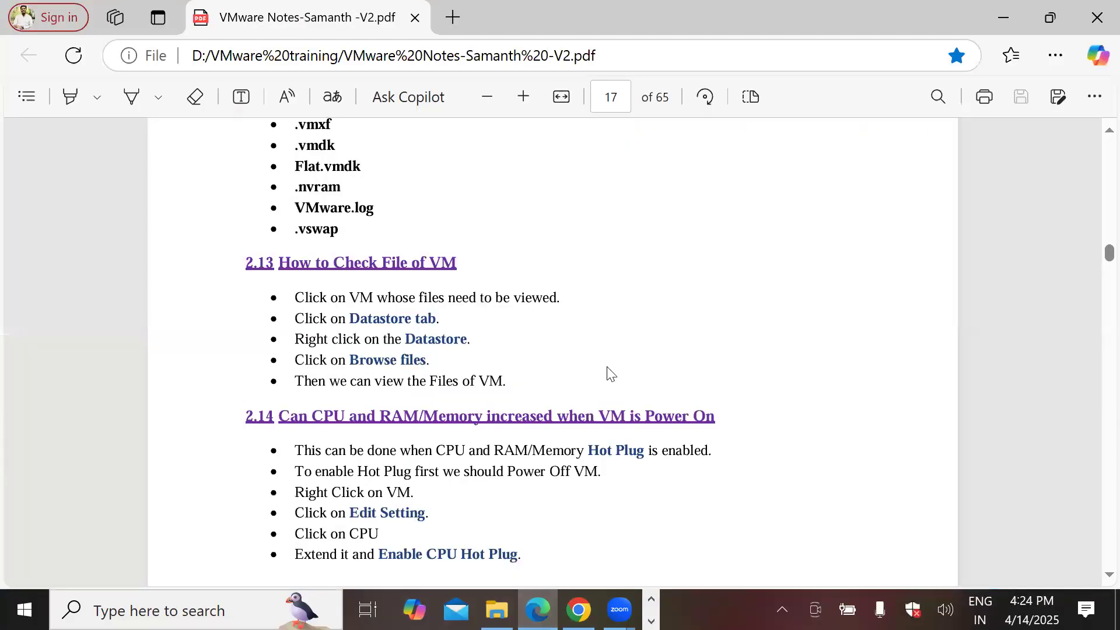
Step: Search the PDF for 'msc' and scroll through the surrounding pages of the VMware notes
{"action": "key", "text": "ctrl+f"}
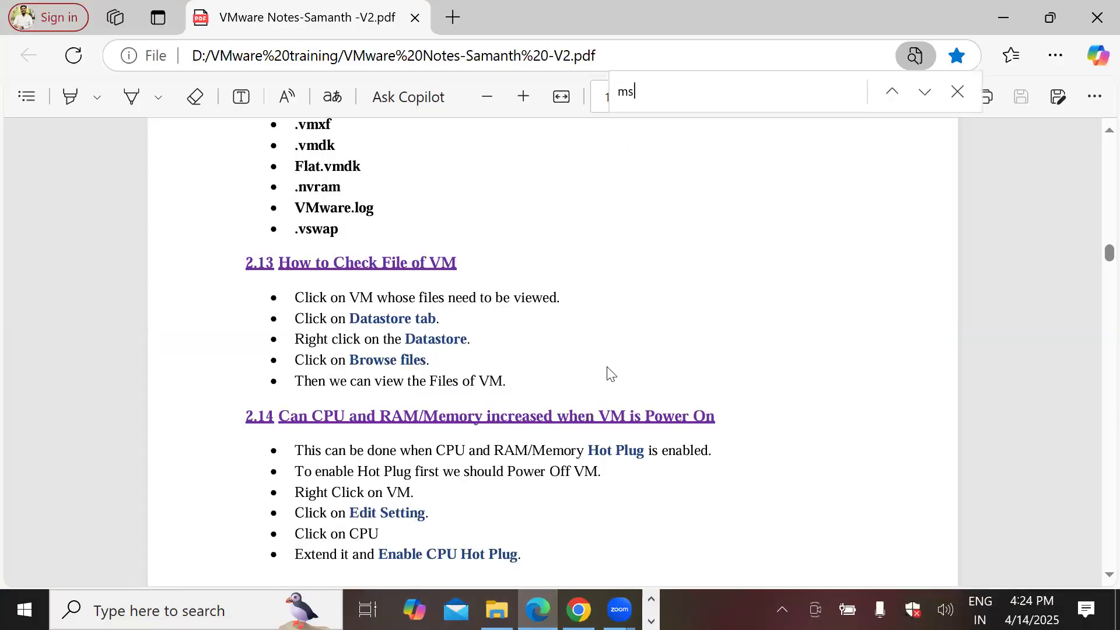
{"action": "type", "text": "msc"}
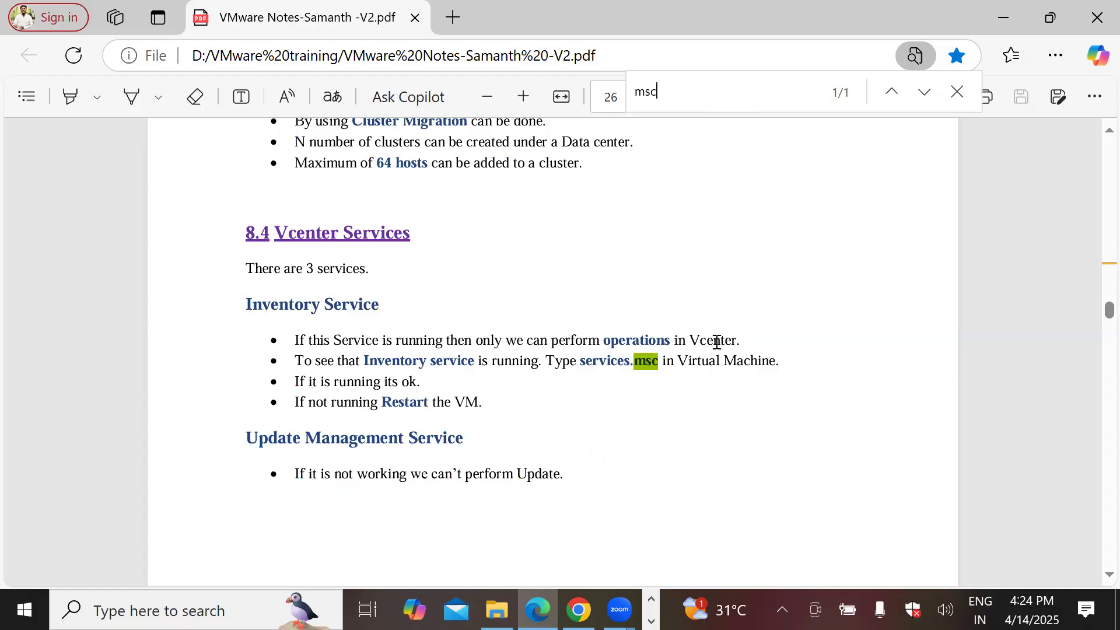
{"action": "scroll", "coordinate": [717, 342], "scroll_direction": "down", "scroll_amount": 8}
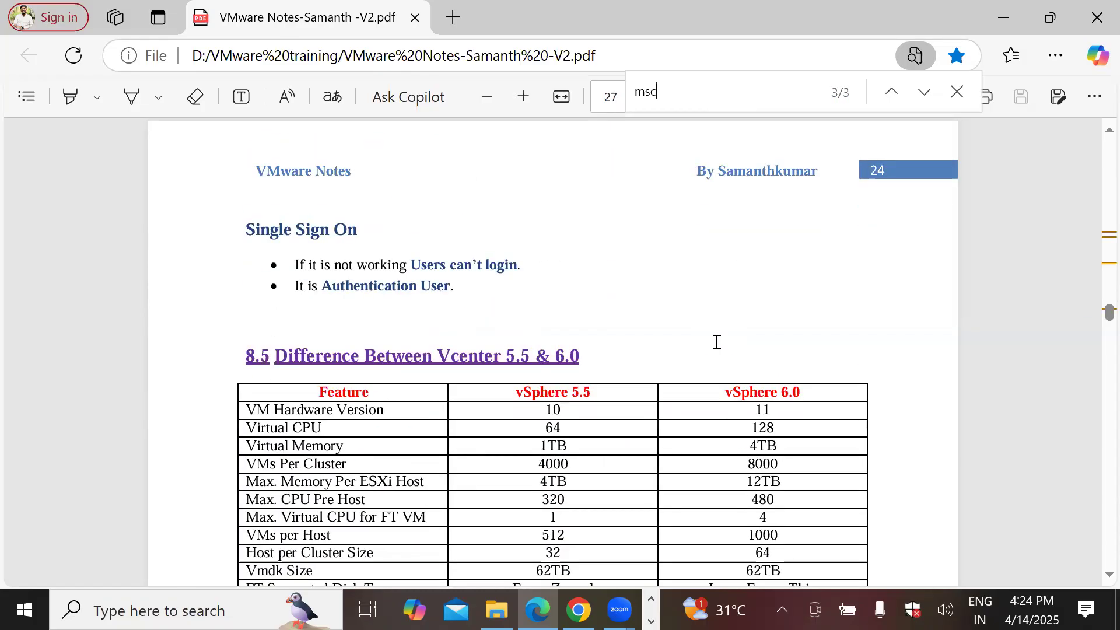
{"action": "scroll", "coordinate": [717, 343], "scroll_direction": "down", "scroll_amount": 10}
{"action": "scroll", "coordinate": [717, 343], "scroll_direction": "up", "scroll_amount": 14}
{"action": "scroll", "coordinate": [717, 342], "scroll_direction": "up", "scroll_amount": 15}
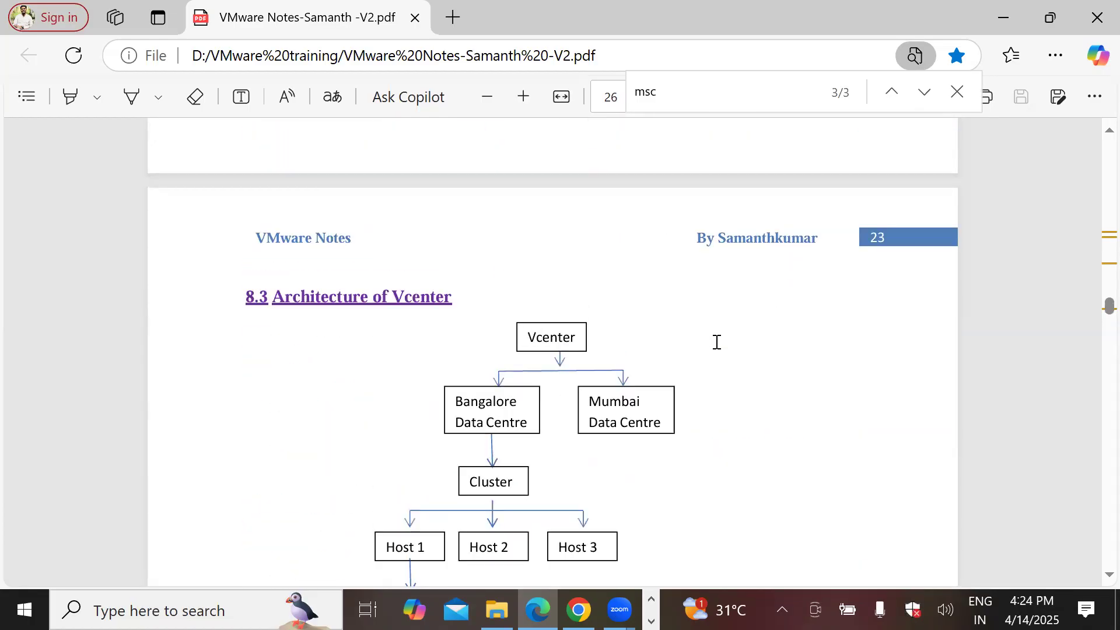
{"action": "scroll", "coordinate": [717, 342], "scroll_direction": "up", "scroll_amount": 15}
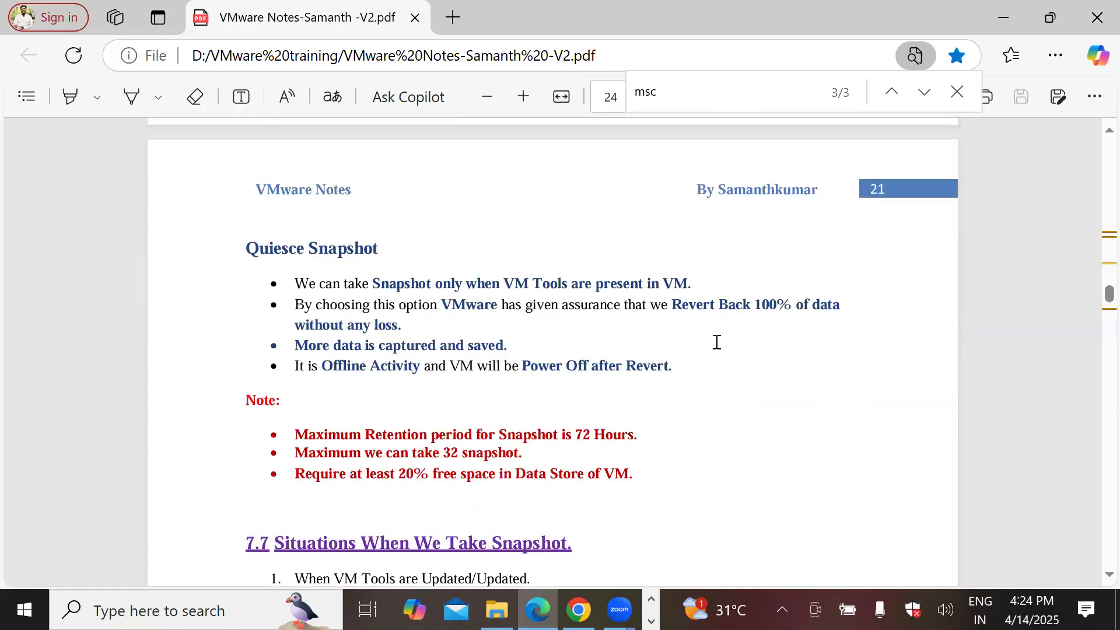
{"action": "scroll", "coordinate": [717, 342], "scroll_direction": "up", "scroll_amount": 15}
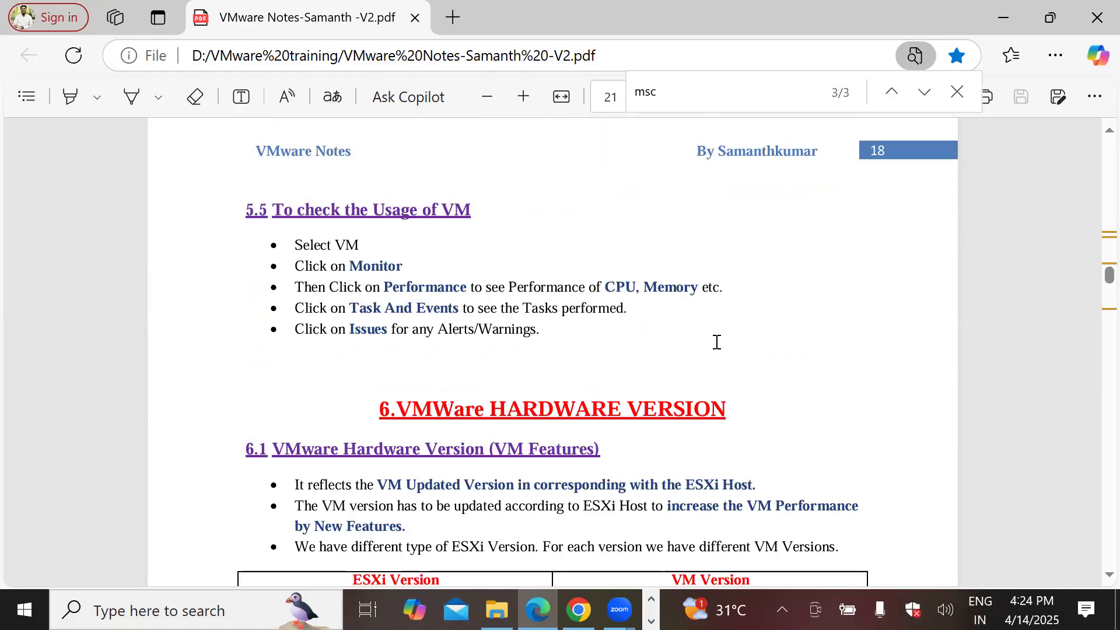
{"action": "scroll", "coordinate": [717, 342], "scroll_direction": "up", "scroll_amount": 15}
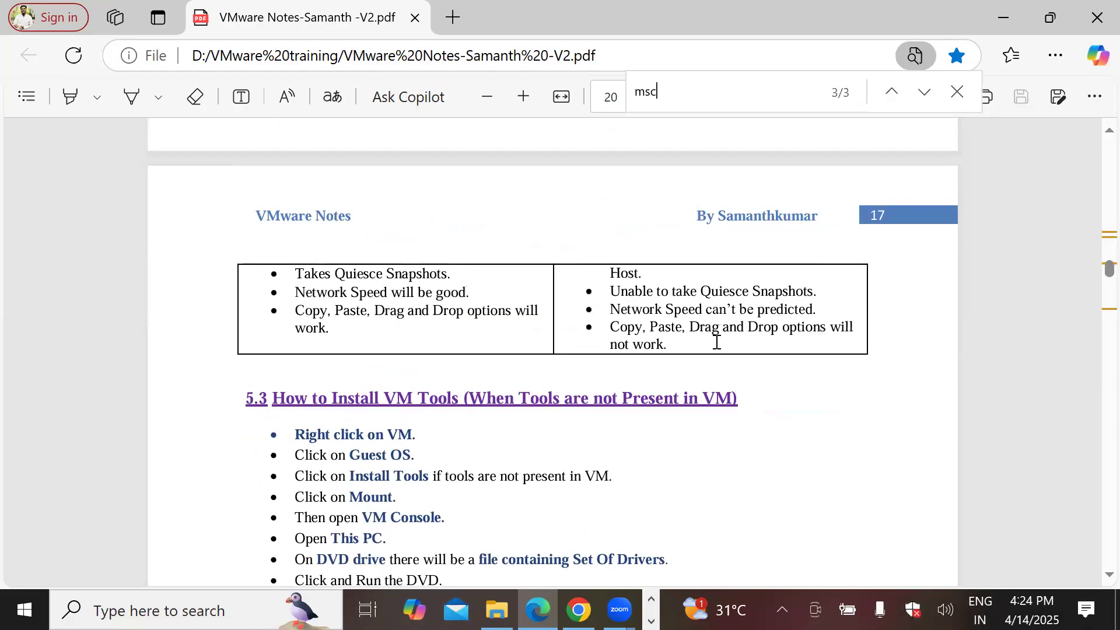
{"action": "scroll", "coordinate": [717, 342], "scroll_direction": "up", "scroll_amount": 3}
{"action": "scroll", "coordinate": [717, 342], "scroll_direction": "down", "scroll_amount": 15}
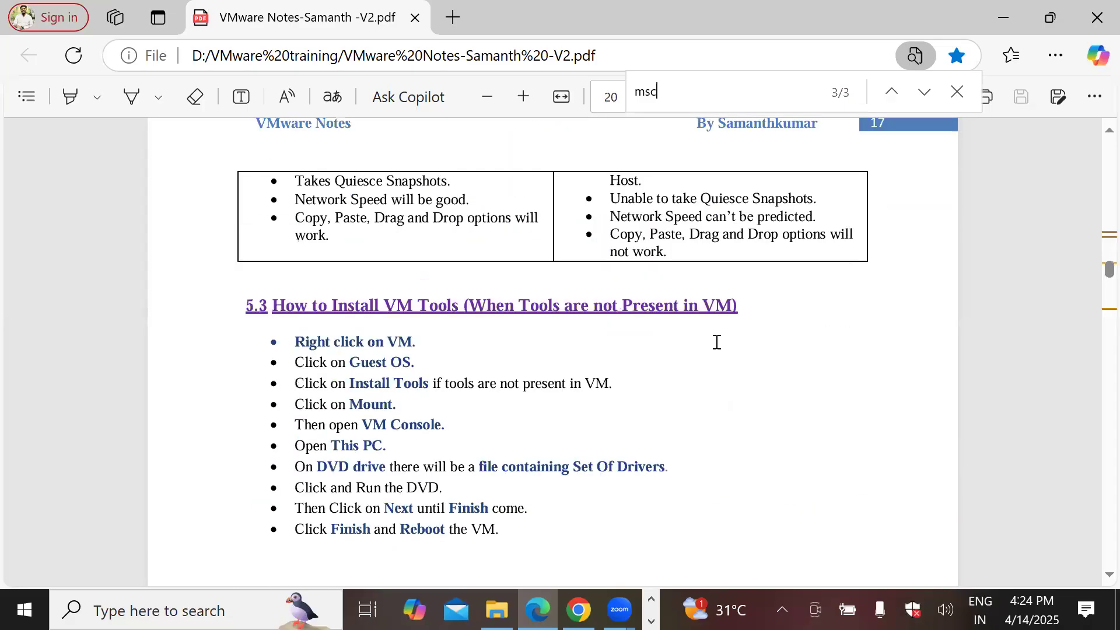
{"action": "scroll", "coordinate": [716, 343], "scroll_direction": "down", "scroll_amount": 18}
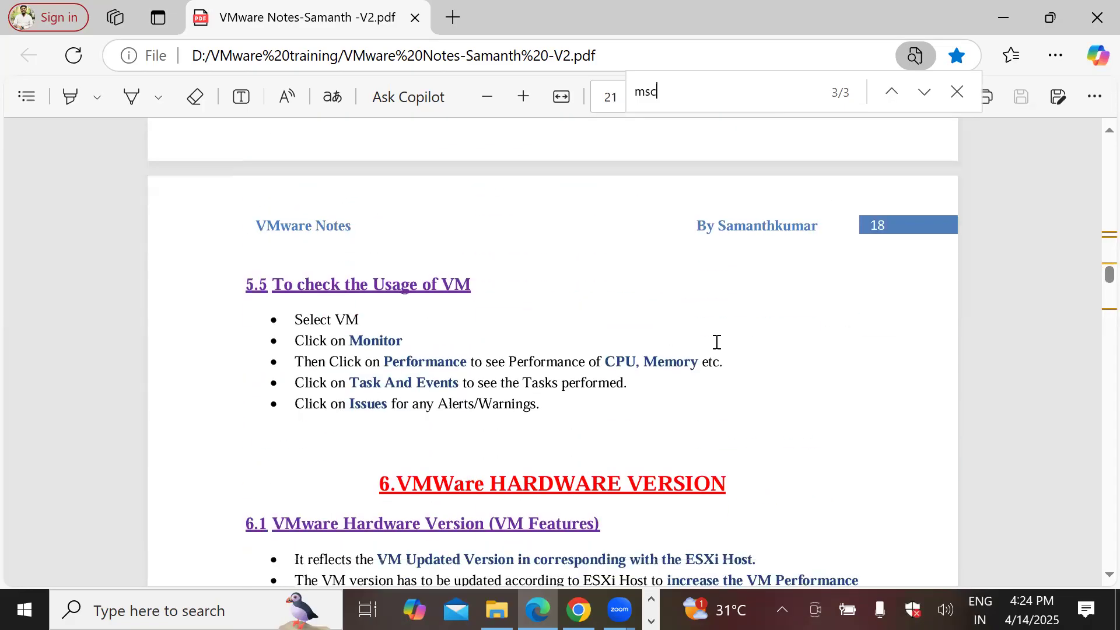
{"action": "scroll", "coordinate": [717, 342], "scroll_direction": "down", "scroll_amount": 10}
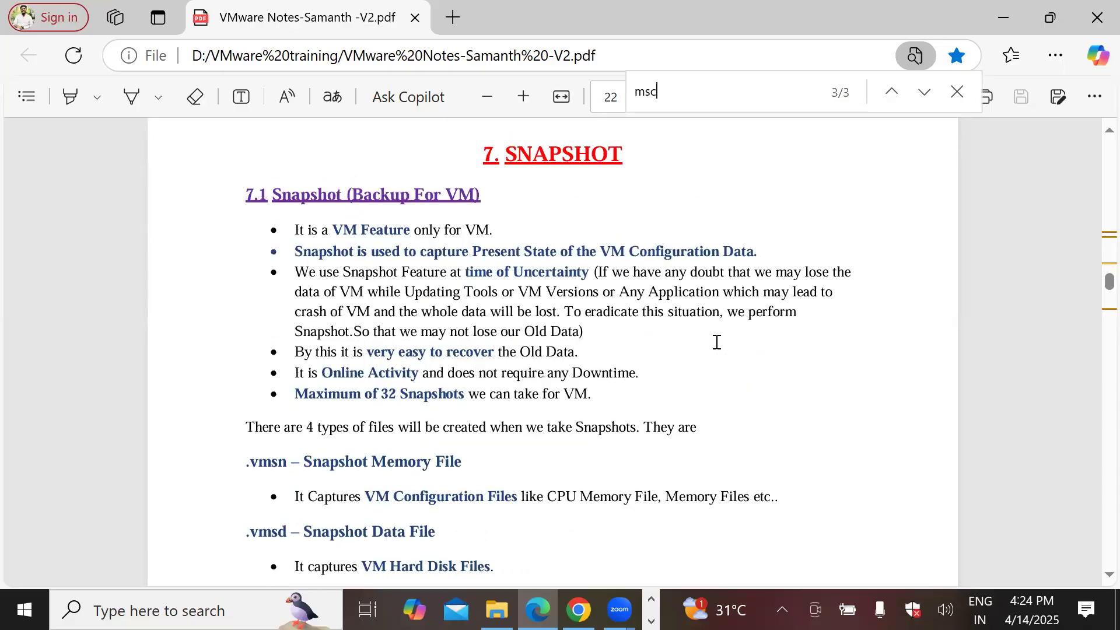
{"action": "scroll", "coordinate": [717, 342], "scroll_direction": "down", "scroll_amount": 15}
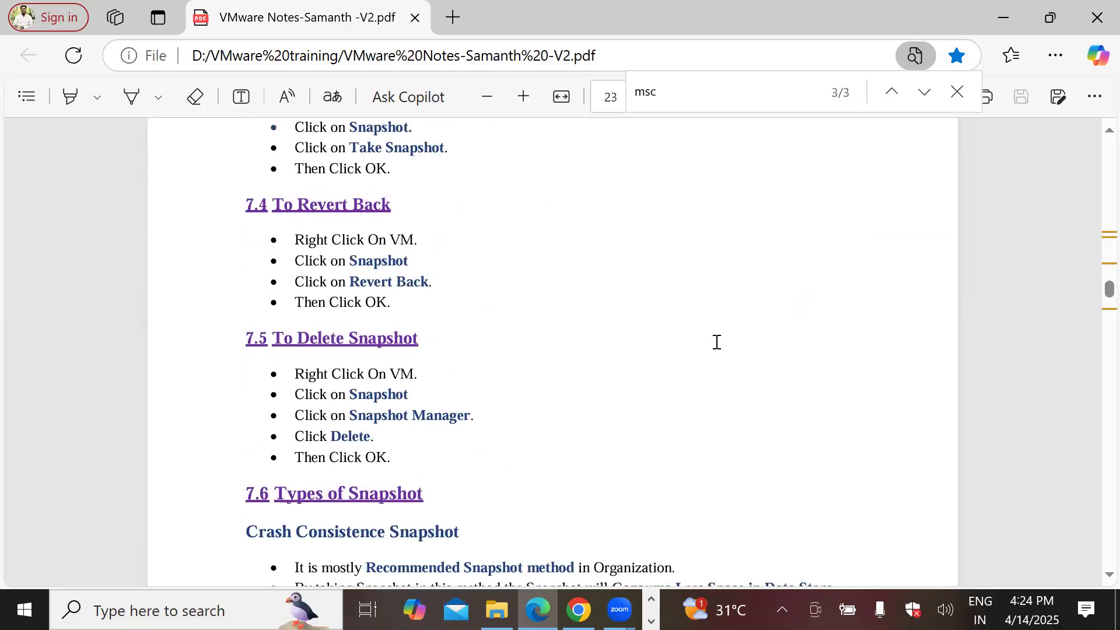
{"action": "left_click_drag", "start_coordinate": [1110, 295], "coordinate": [1098, 99]}
{"action": "scroll", "coordinate": [673, 374], "scroll_direction": "down", "scroll_amount": 15}
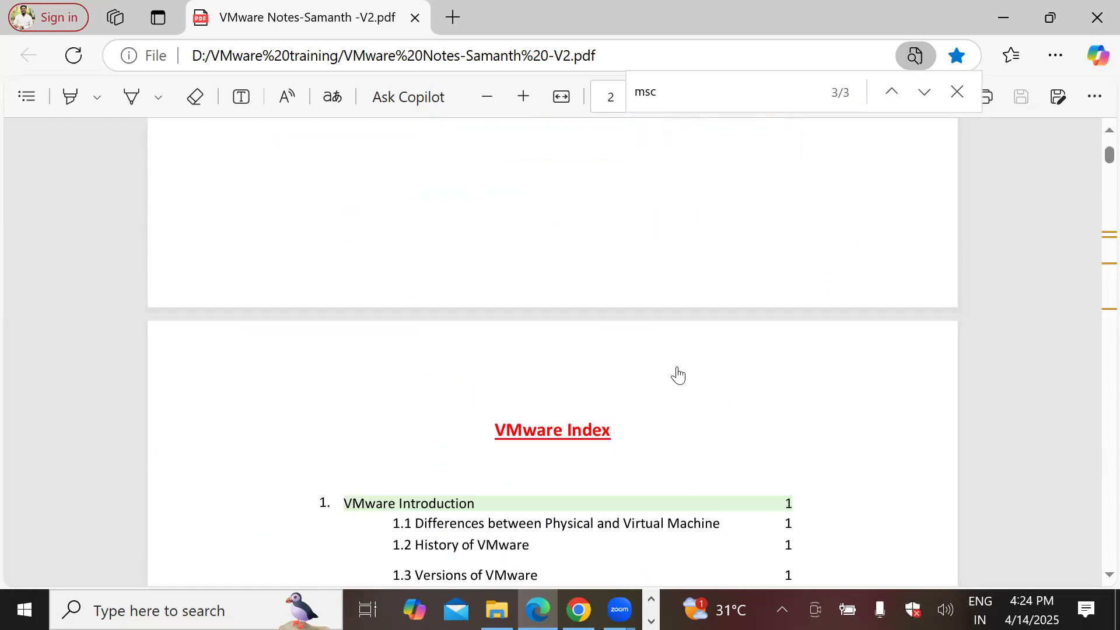
{"action": "scroll", "coordinate": [680, 367], "scroll_direction": "down", "scroll_amount": 5}
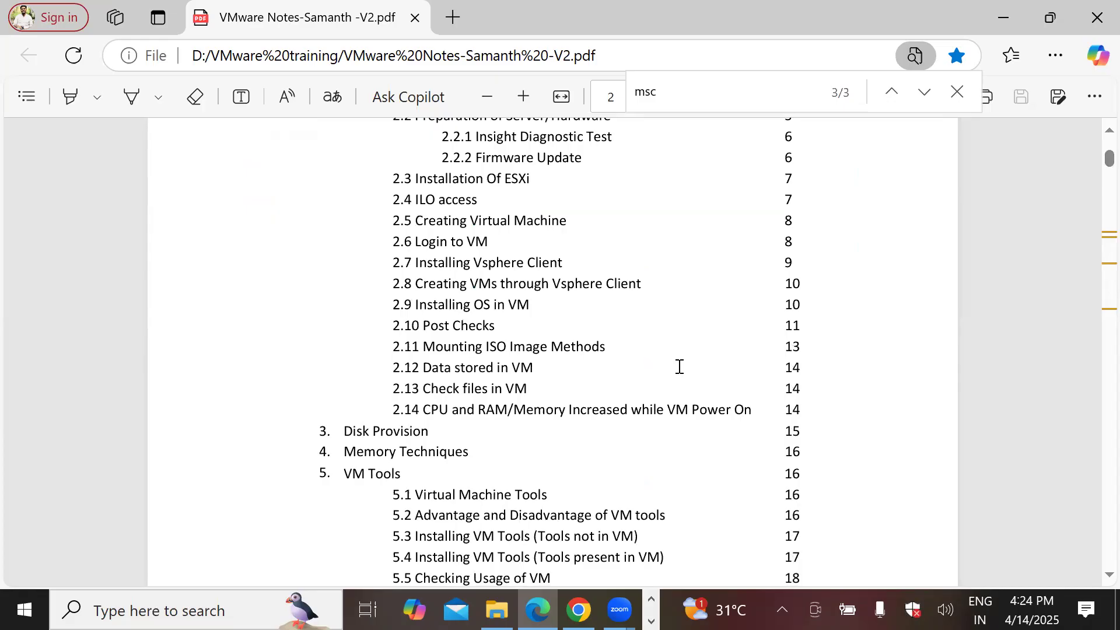
{"action": "scroll", "coordinate": [679, 367], "scroll_direction": "down", "scroll_amount": 3}
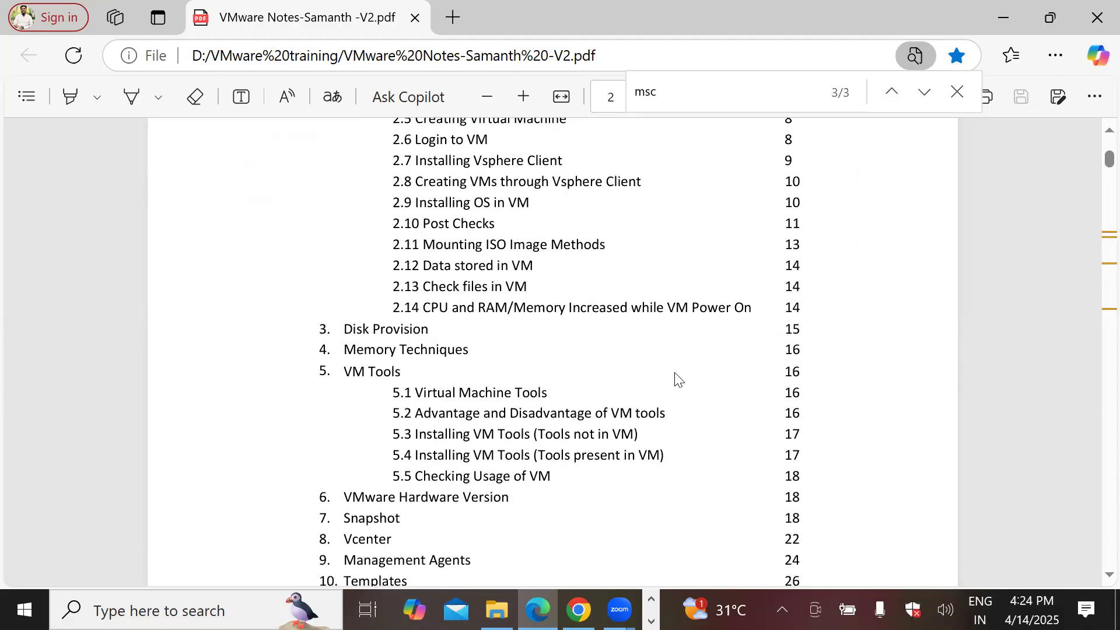
{"action": "scroll", "coordinate": [675, 380], "scroll_direction": "down", "scroll_amount": 3}
{"action": "scroll", "coordinate": [675, 379], "scroll_direction": "up", "scroll_amount": 3}
{"action": "scroll", "coordinate": [675, 380], "scroll_direction": "up", "scroll_amount": 3}
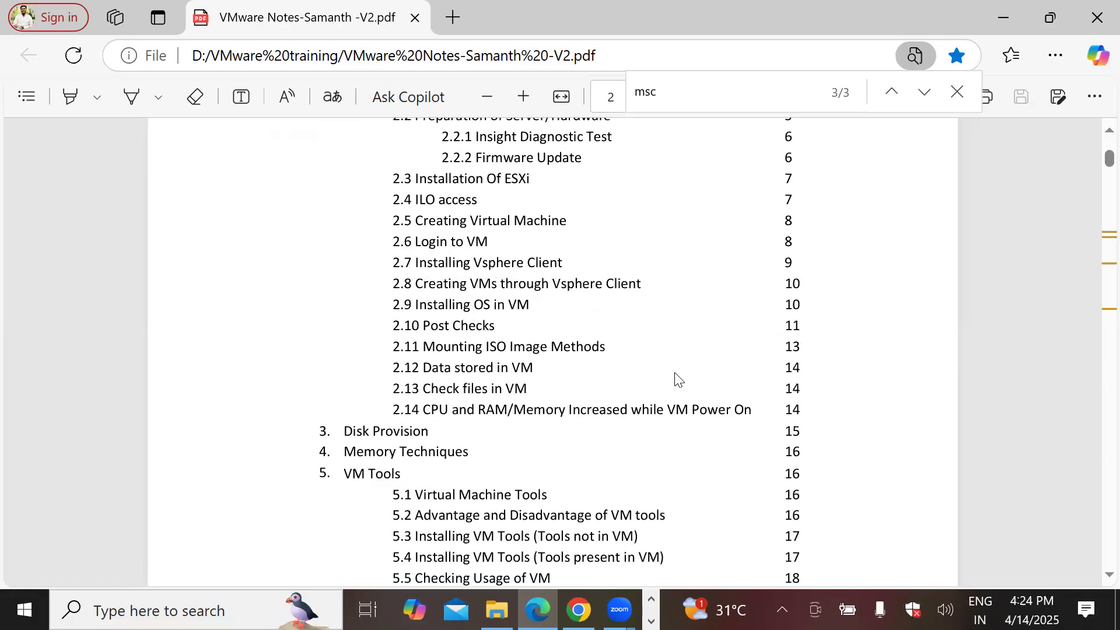
{"action": "scroll", "coordinate": [675, 380], "scroll_direction": "up", "scroll_amount": 3}
{"action": "scroll", "coordinate": [675, 379], "scroll_direction": "up", "scroll_amount": 3}
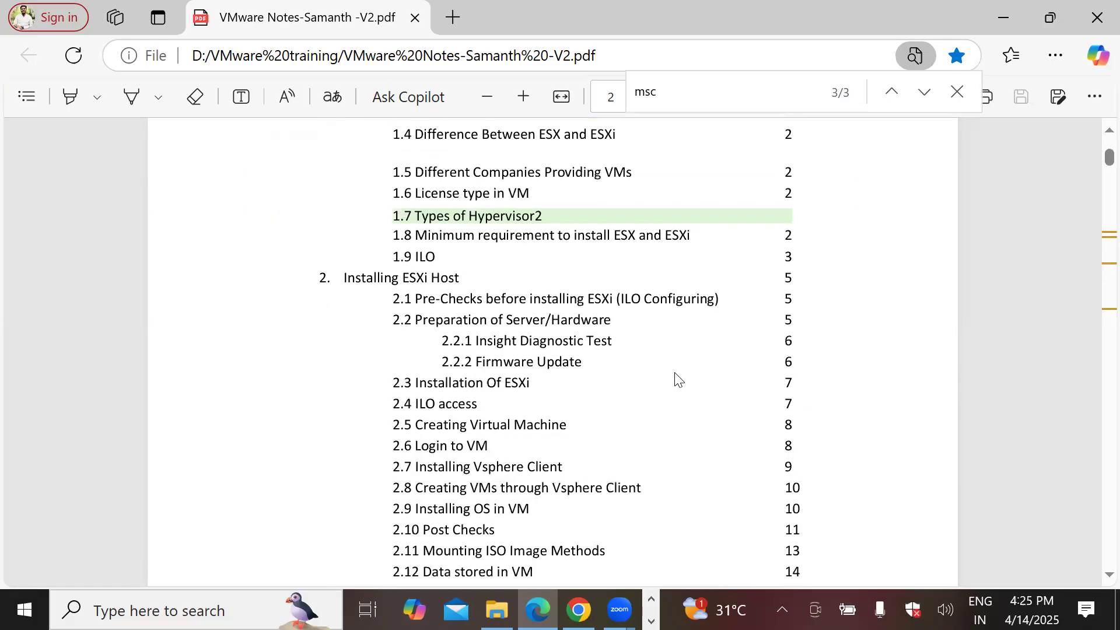
{"action": "scroll", "coordinate": [675, 380], "scroll_direction": "up", "scroll_amount": 3}
{"action": "scroll", "coordinate": [675, 379], "scroll_direction": "down", "scroll_amount": 9}
{"action": "scroll", "coordinate": [676, 380], "scroll_direction": "down", "scroll_amount": 3}
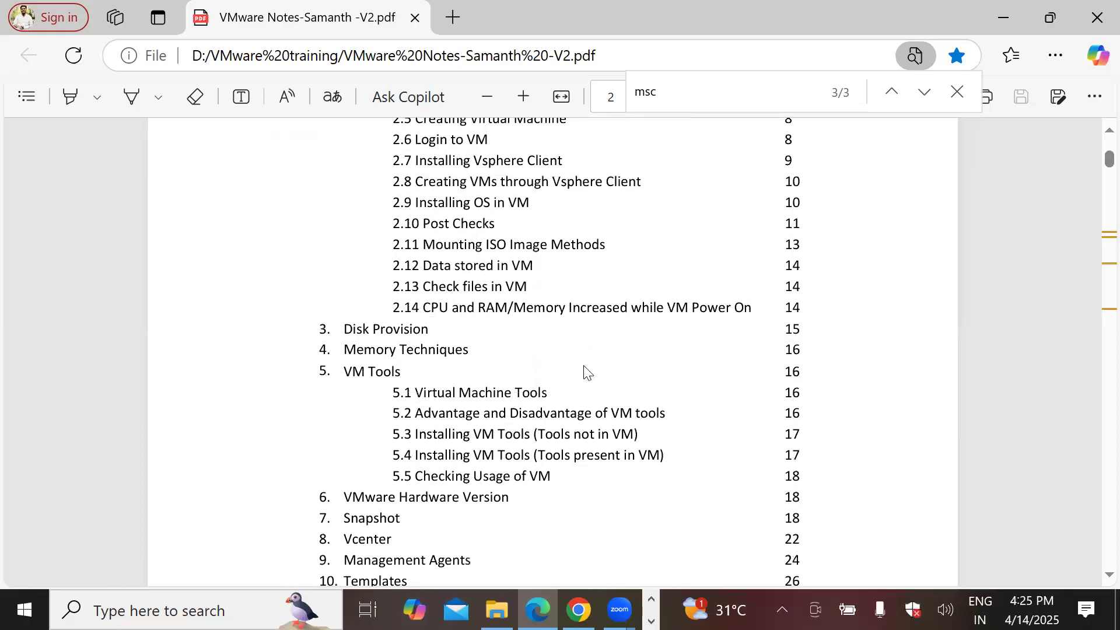
Step: Jump to the 4. Memory Techniques section via its index link and scroll back up
{"action": "left_click", "coordinate": [400, 344]}
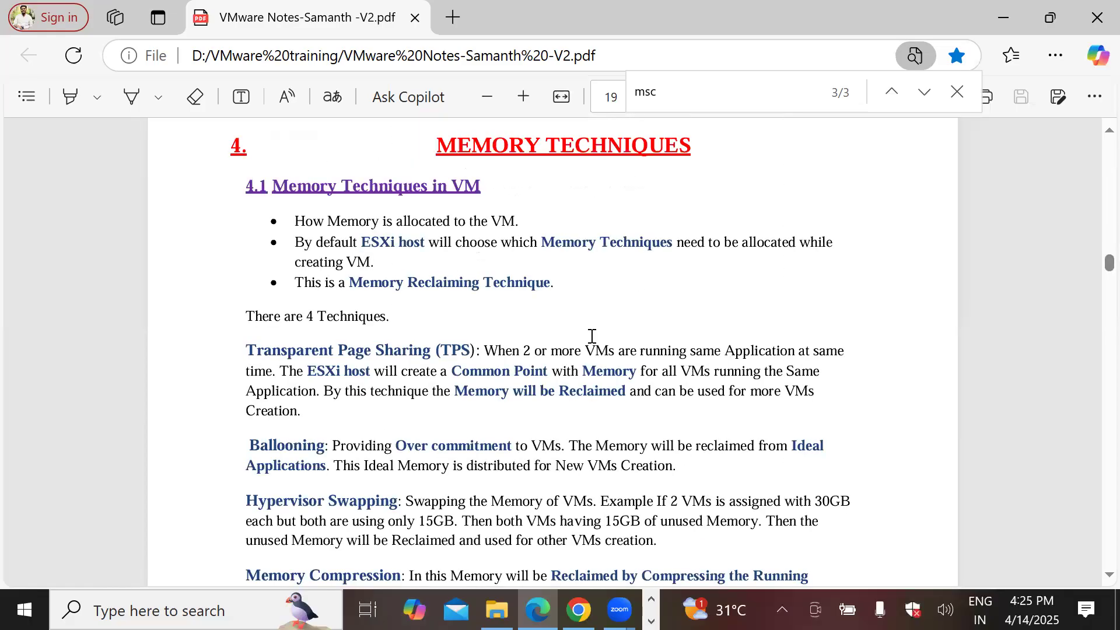
{"action": "scroll", "coordinate": [592, 336], "scroll_direction": "up", "scroll_amount": 10}
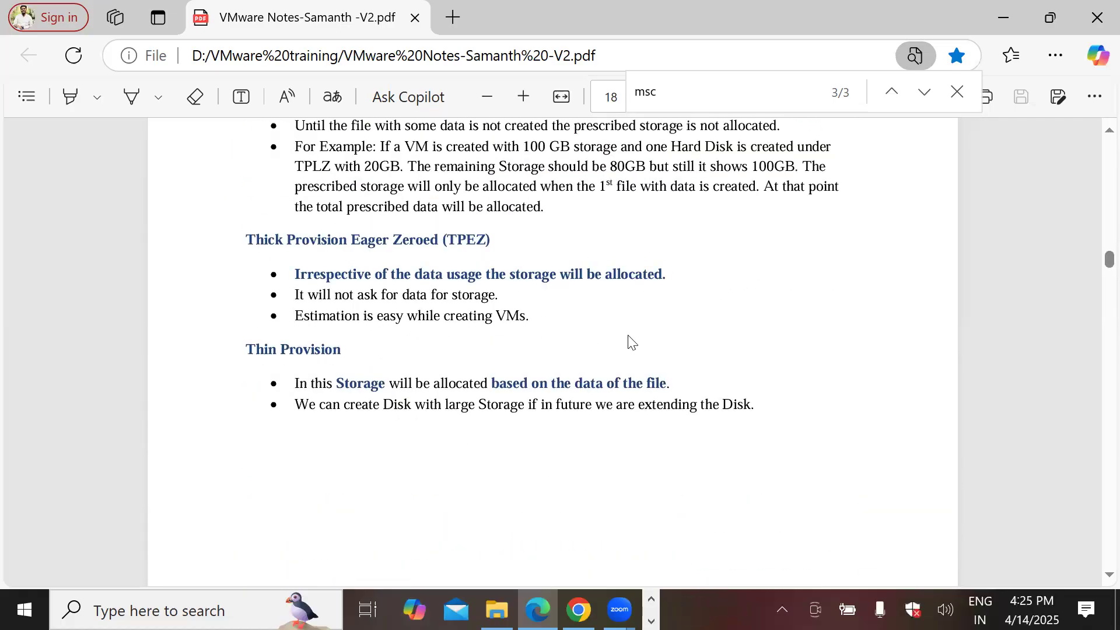
{"action": "scroll", "coordinate": [632, 343], "scroll_direction": "up", "scroll_amount": 10}
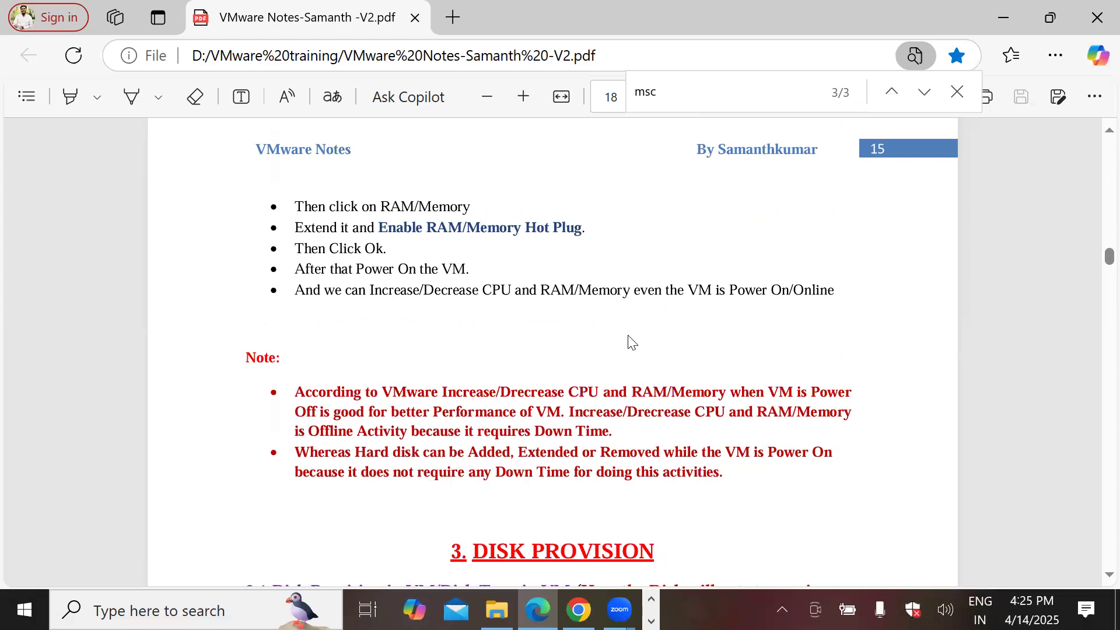
{"action": "scroll", "coordinate": [631, 342], "scroll_direction": "up", "scroll_amount": 9}
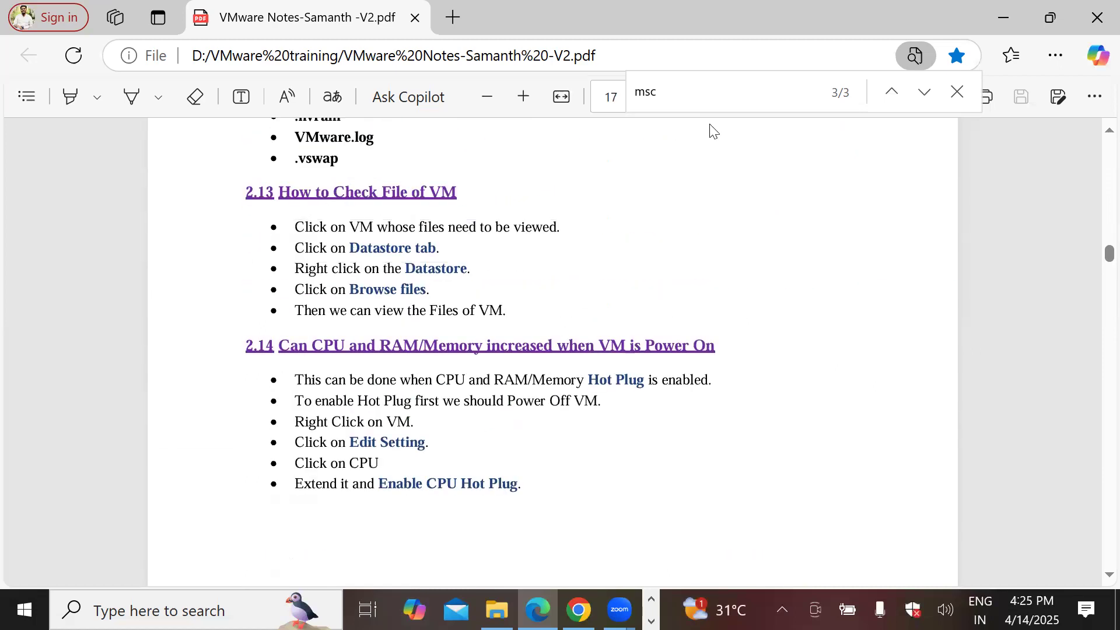
Step: Go to the next Find match and adjust the search term by a letter or two
{"action": "key", "text": "Return"}
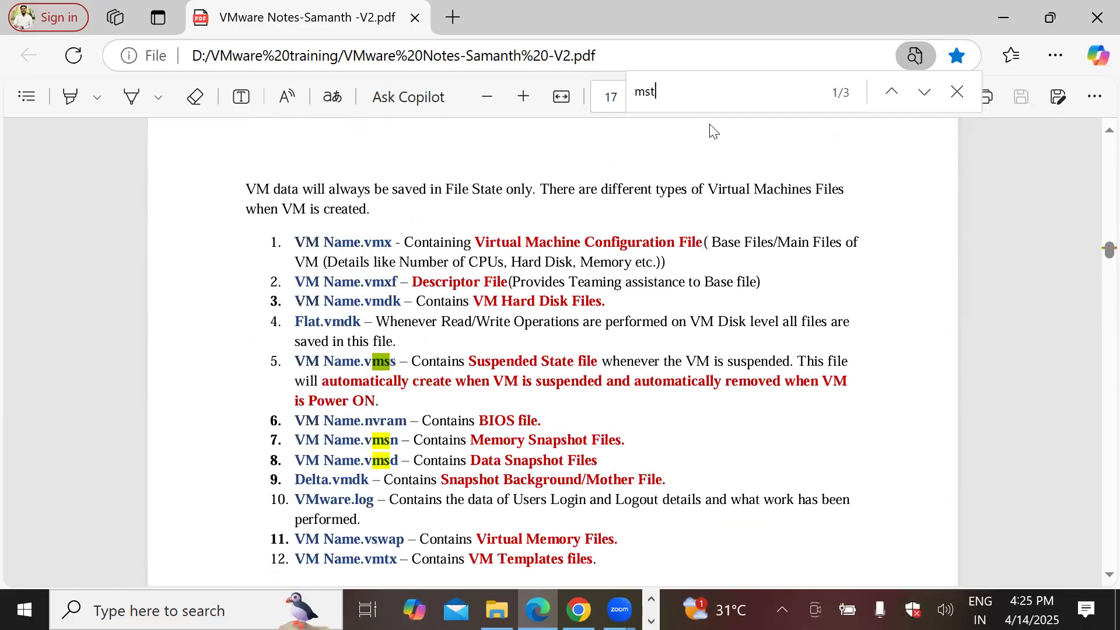
{"action": "type", "text": "t"}
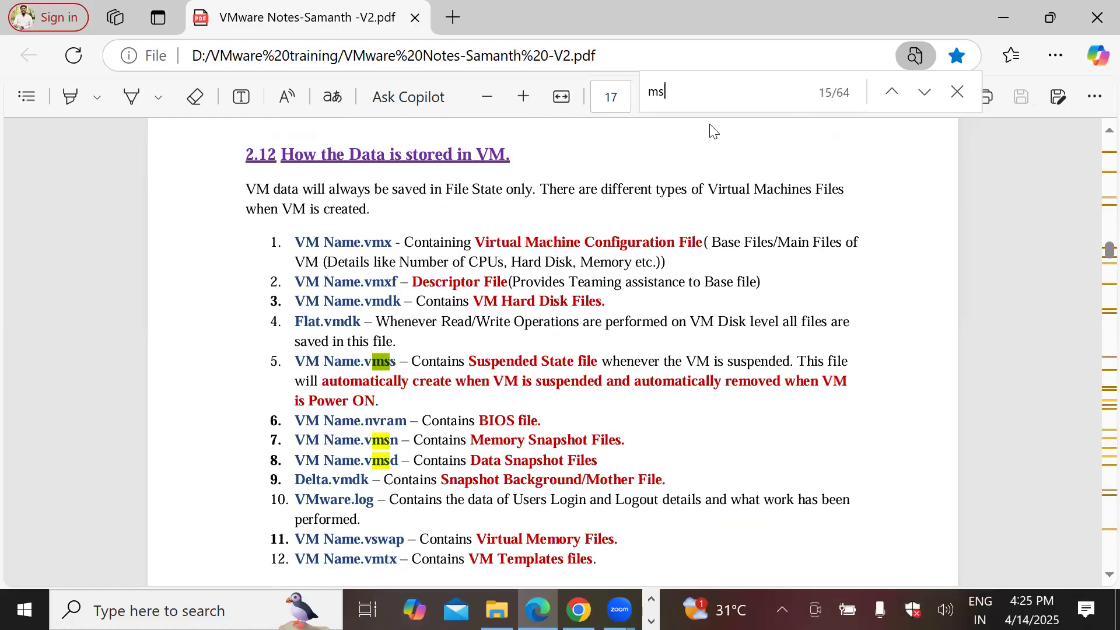
{"action": "type", "text": "s"}
{"action": "key", "text": "BackSpace"}
{"action": "type", "text": "t"}
{"action": "key", "text": "BackSpace"}
{"action": "key", "text": "BackSpace"}
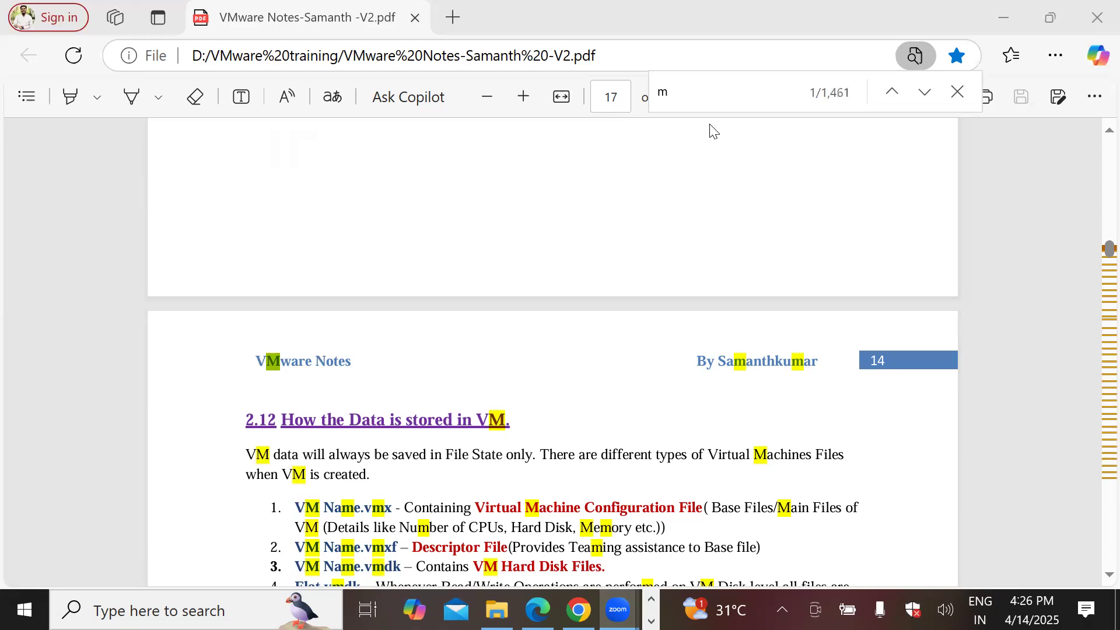
Step: Try 'disk' and 'mgmt' as search terms, then empty the Find box
{"action": "left_click", "coordinate": [696, 103]}
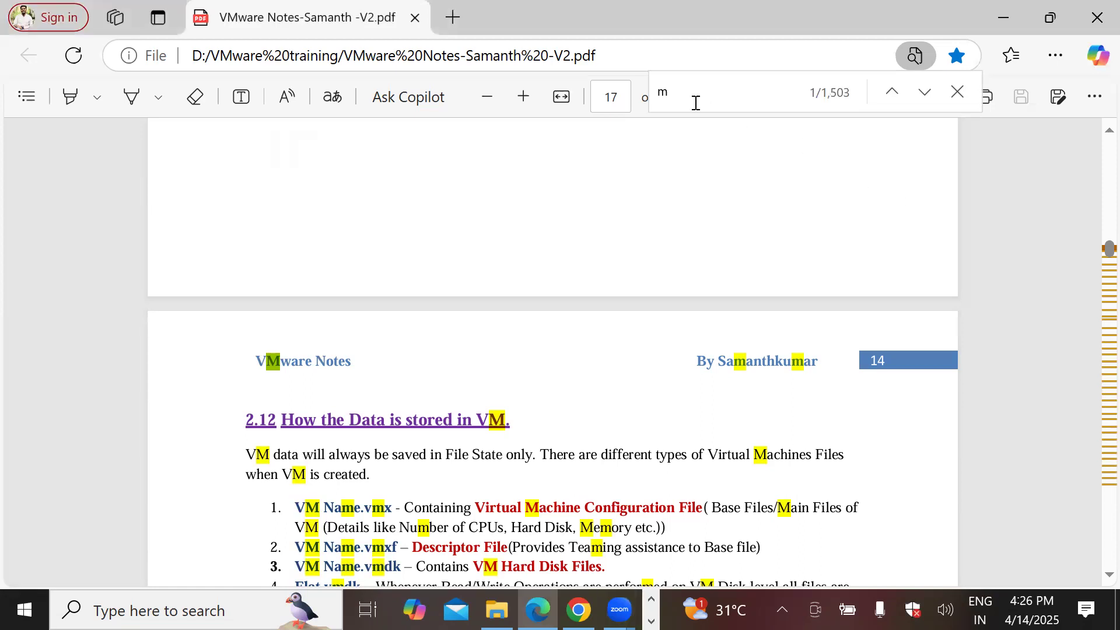
{"action": "key", "text": "BackSpace"}
{"action": "type", "text": "disk"}
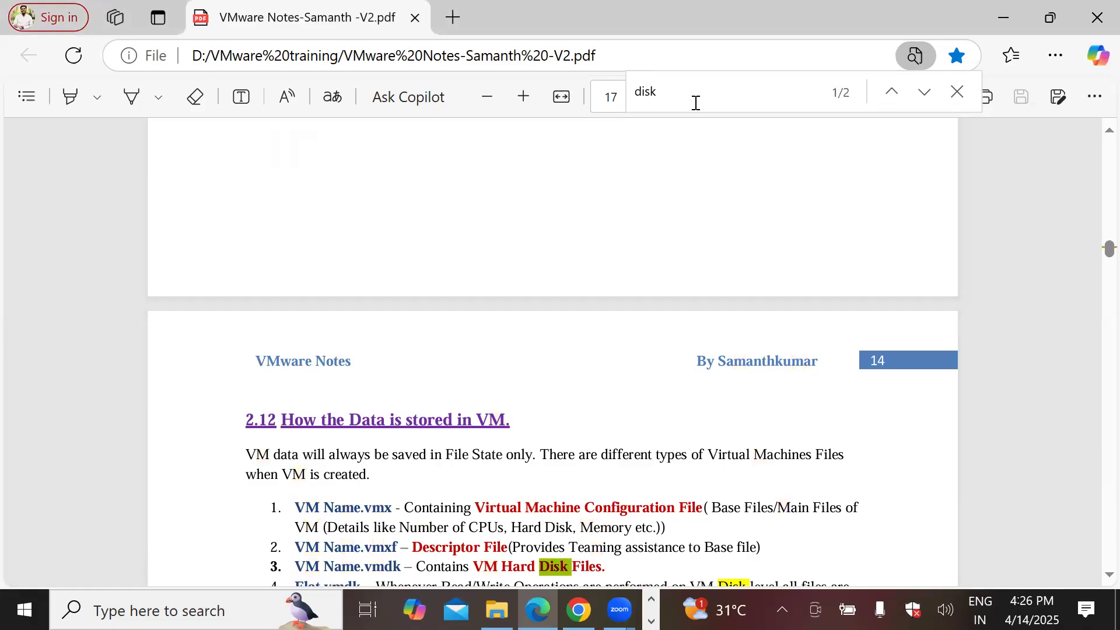
{"action": "key", "text": "BackSpace"}
{"action": "type", "text": "m"}
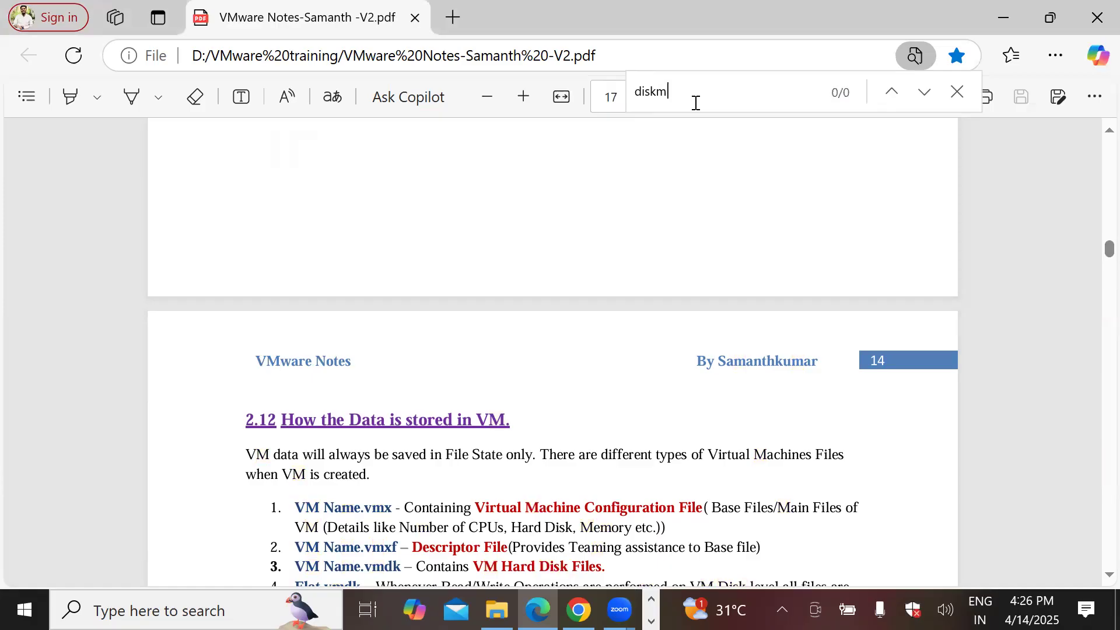
{"action": "key", "text": "BackSpace"}
{"action": "key", "text": "BackSpace"}
{"action": "key", "text": "BackSpace"}
{"action": "key", "text": "BackSpace"}
{"action": "key", "text": "BackSpace"}
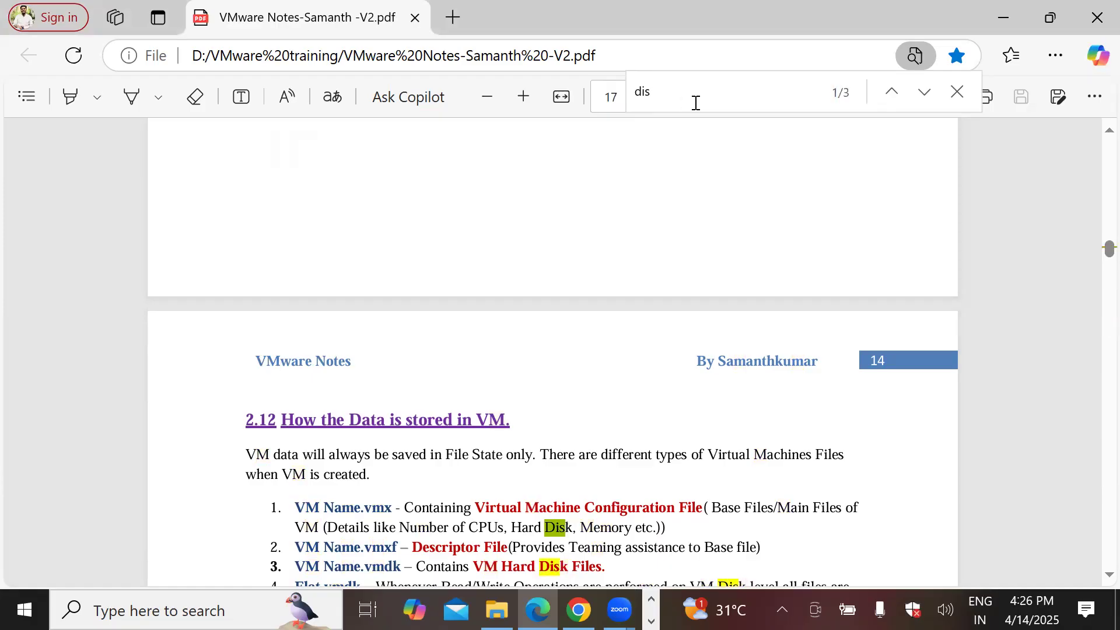
{"action": "type", "text": "mgmt"}
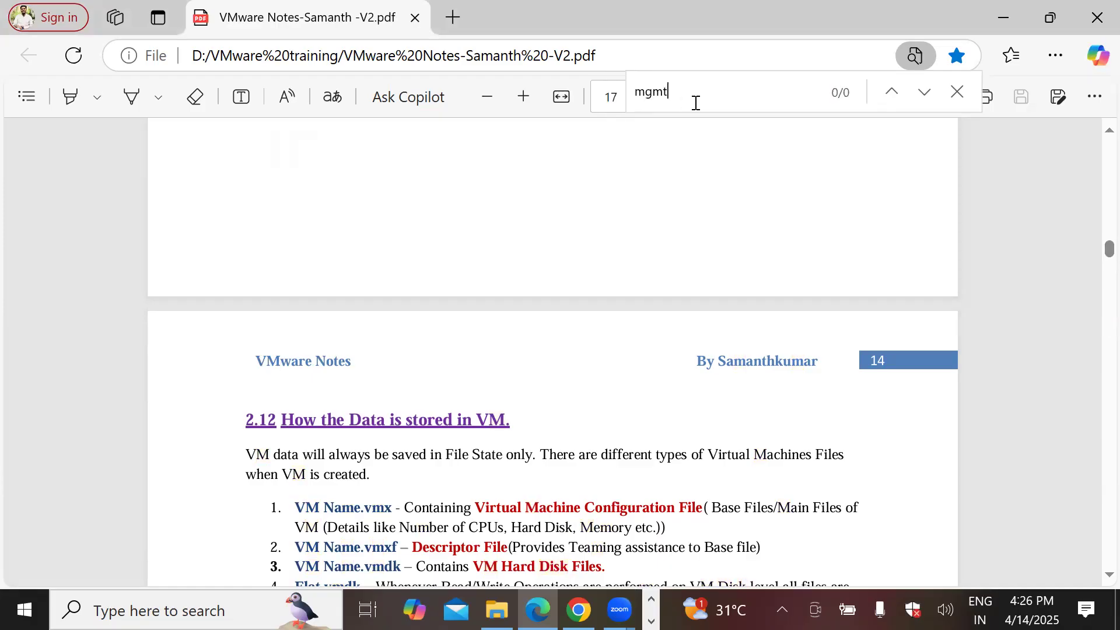
{"action": "key", "text": "BackSpace"}
{"action": "key", "text": "BackSpace"}
{"action": "key", "text": "BackSpace"}
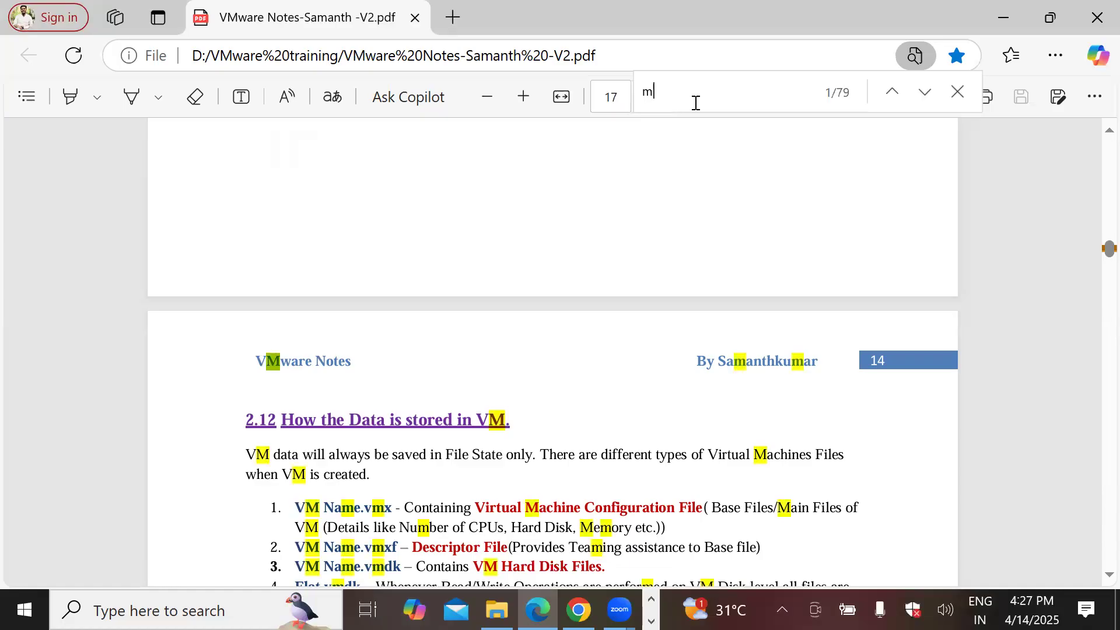
{"action": "key", "text": "BackSpace"}
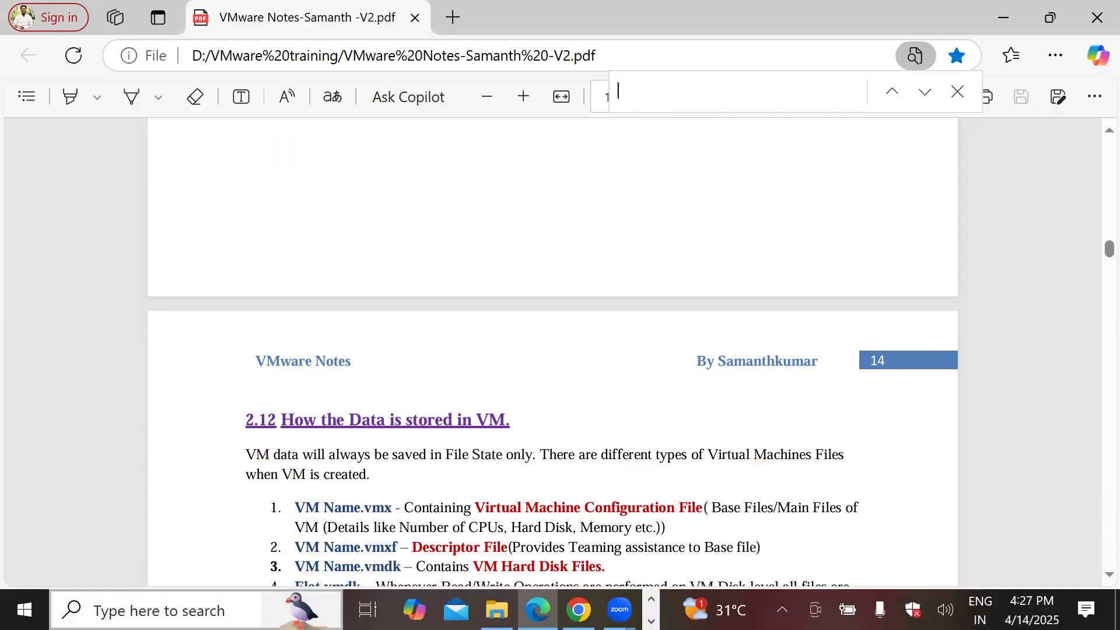
Step: Open Run from the taskbar search and launch diskmgmt.msc
{"action": "left_click", "coordinate": [193, 610]}
{"action": "type", "text": "run"}
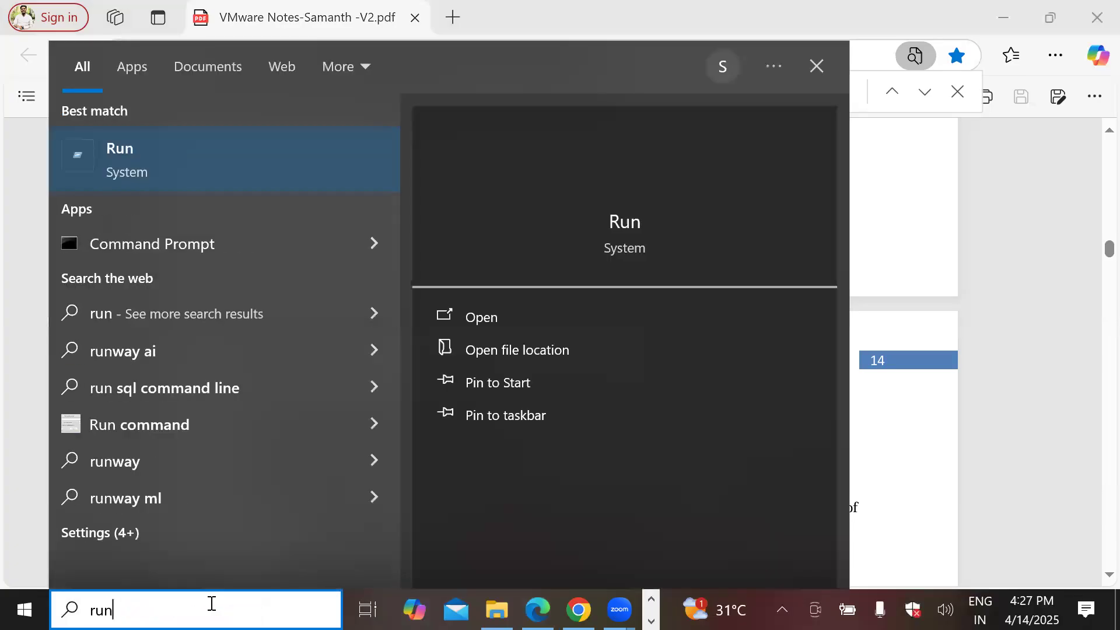
{"action": "key", "text": "Return"}
{"action": "type", "text": "disk"}
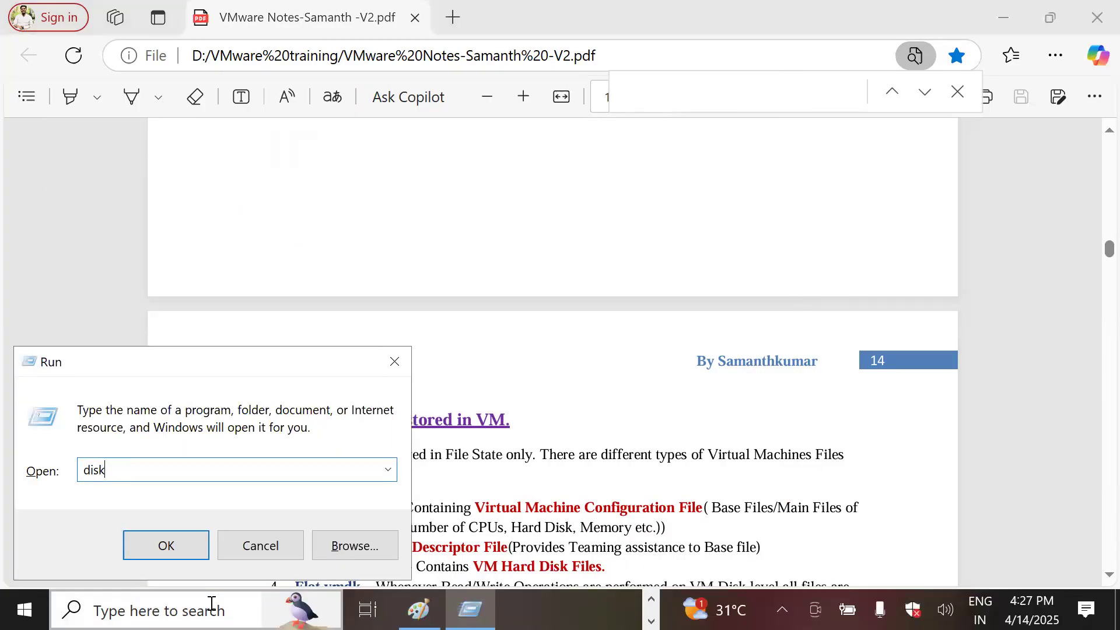
{"action": "type", "text": "mgmt"}
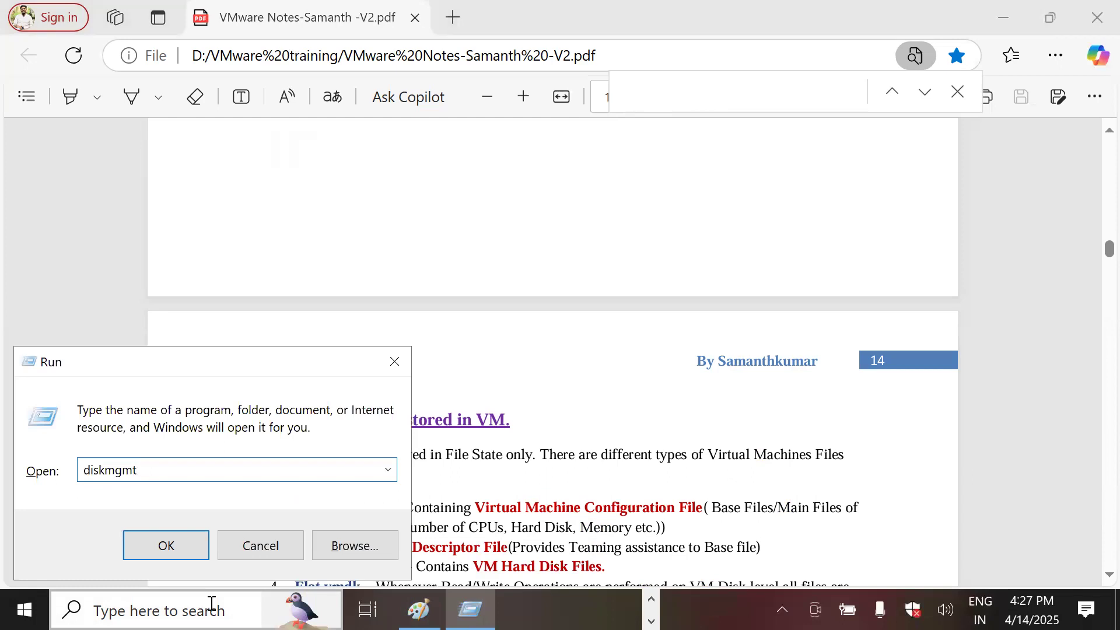
{"action": "type", "text": ".msc"}
{"action": "key", "text": "Return"}
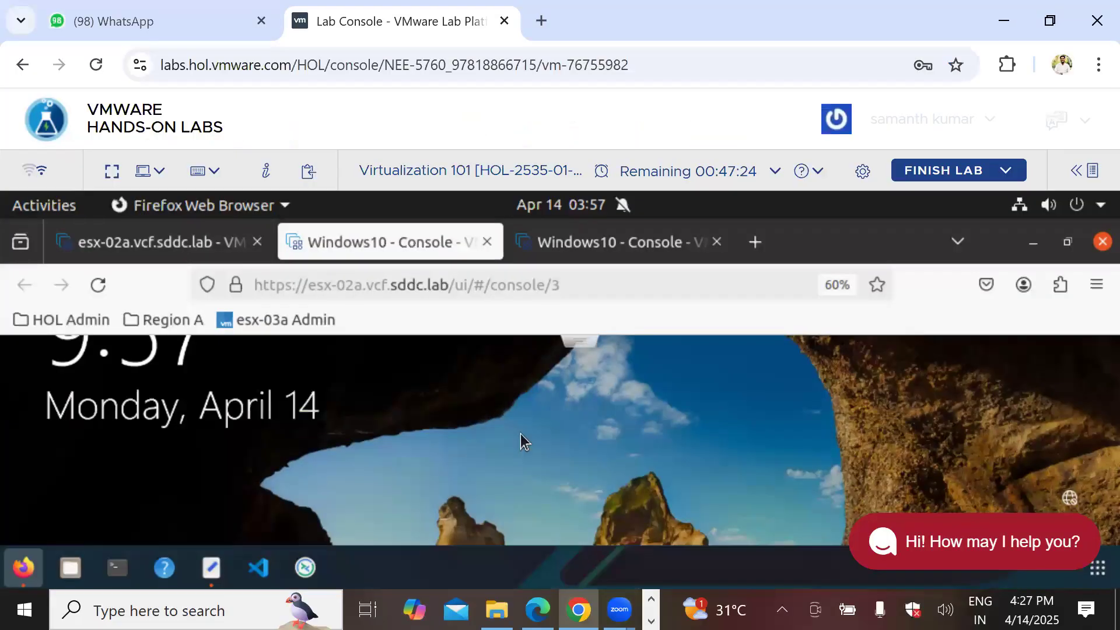
Step: Verify the Windows10 VM's 30 GB and 150 MB disks in ESXi, then reach the password field
{"action": "left_click", "coordinate": [617, 446]}
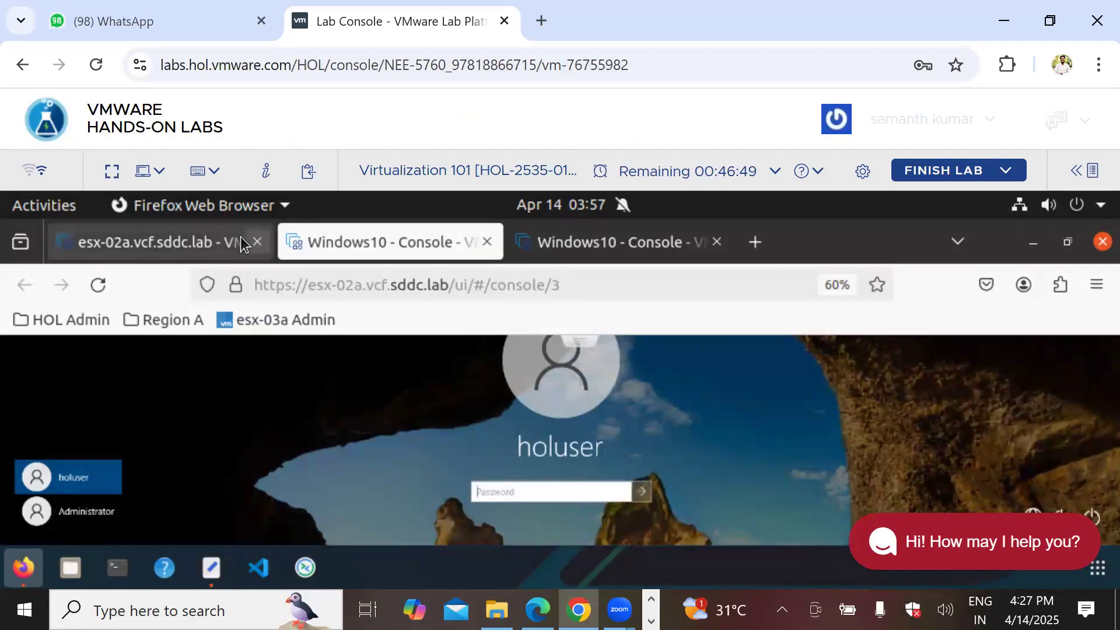
{"action": "left_click", "coordinate": [194, 244]}
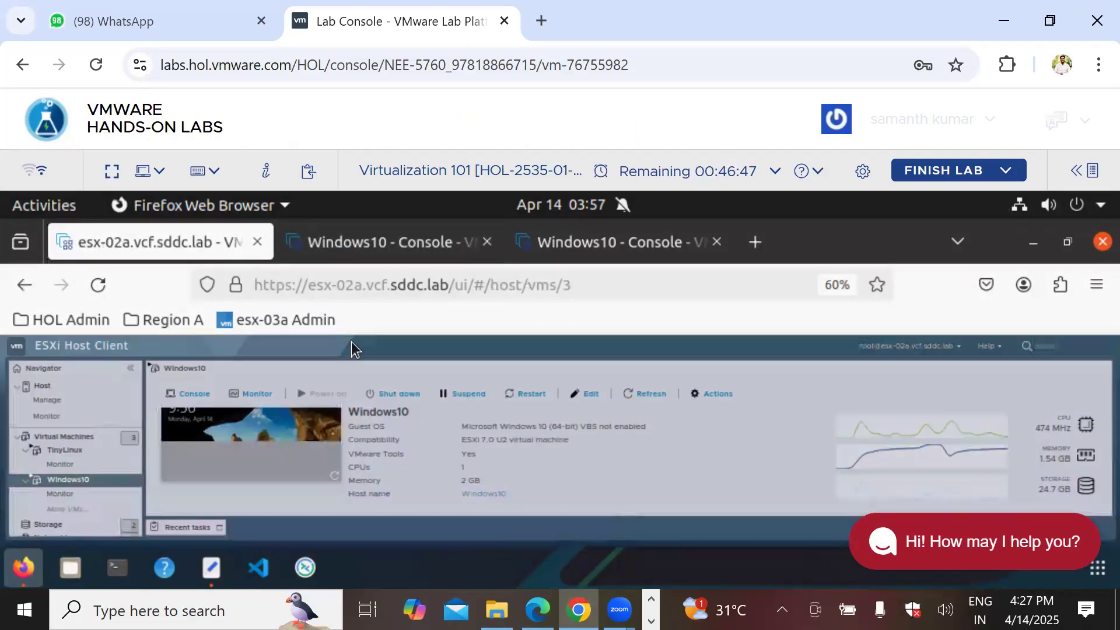
{"action": "left_click", "coordinate": [597, 391]}
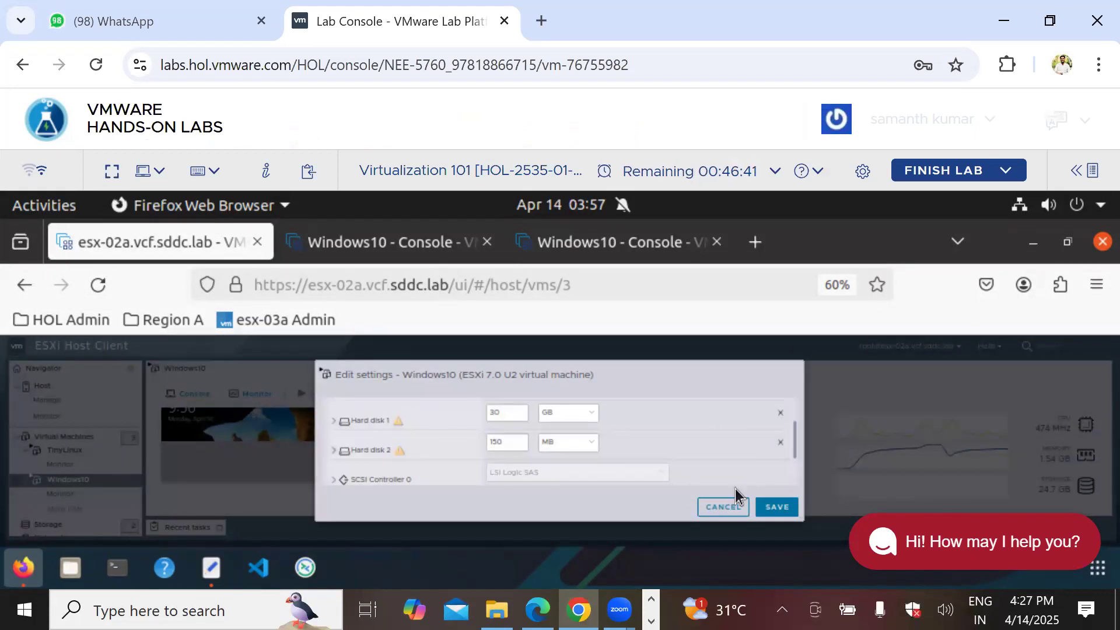
{"action": "left_click", "coordinate": [730, 509]}
{"action": "left_click", "coordinate": [350, 241]}
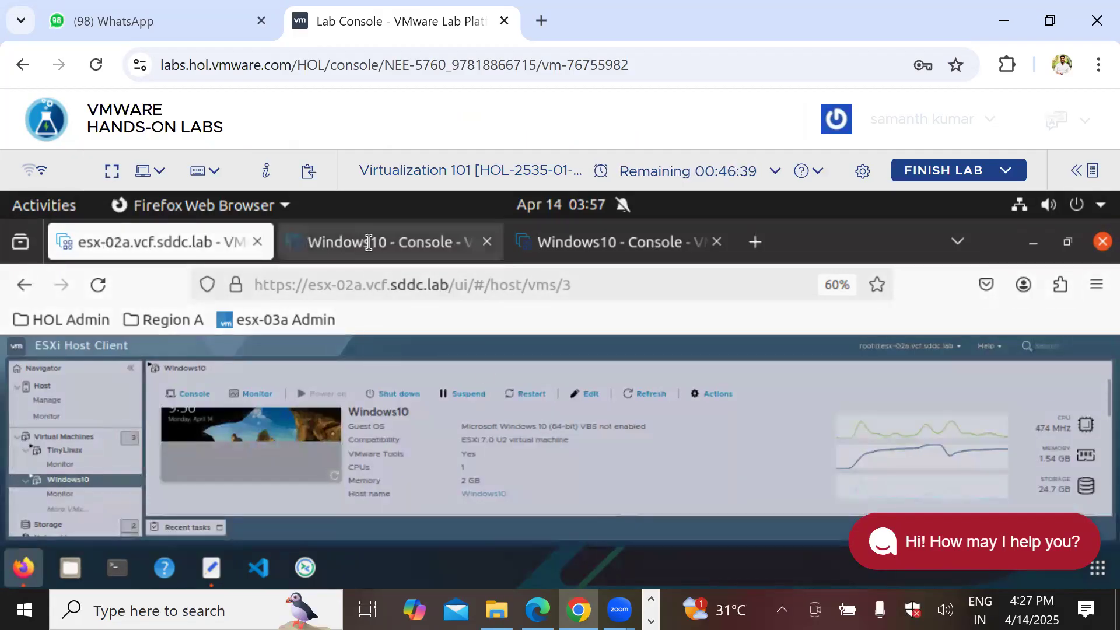
{"action": "left_click", "coordinate": [546, 491]}
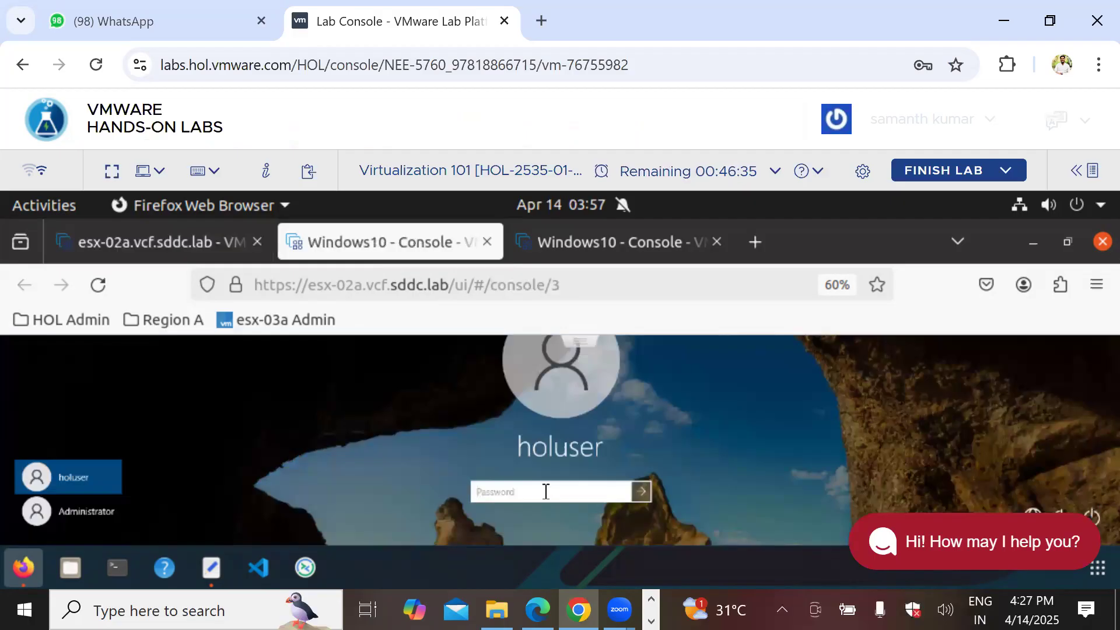
Step: Enter the holuser account password and submit it to sign in
{"action": "type", "text": "VMware1!VMw"}
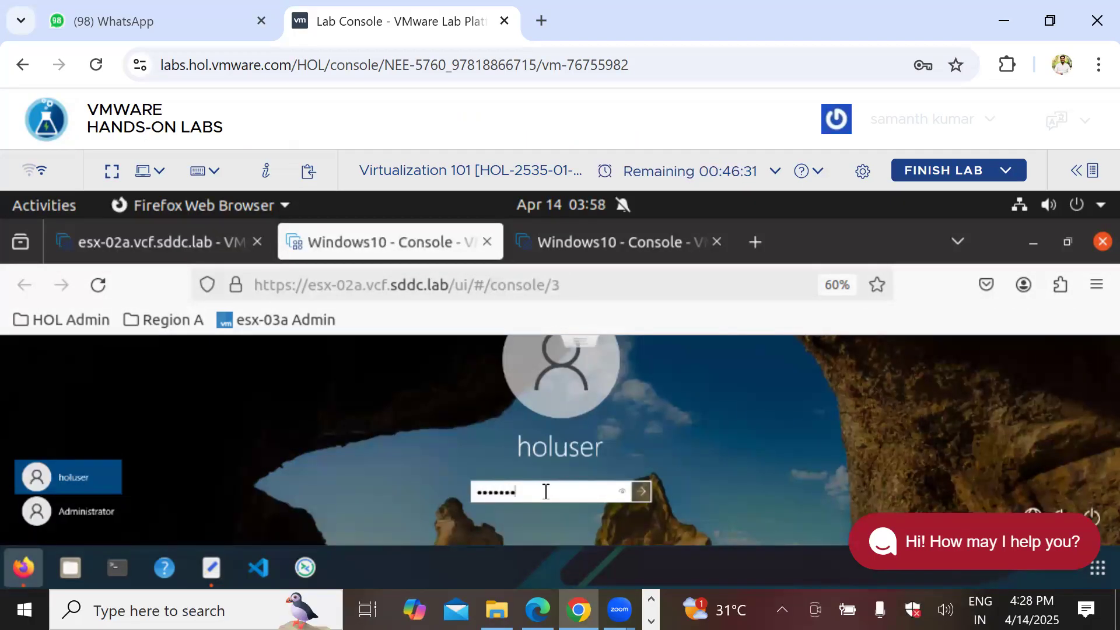
{"action": "left_click", "coordinate": [644, 490]}
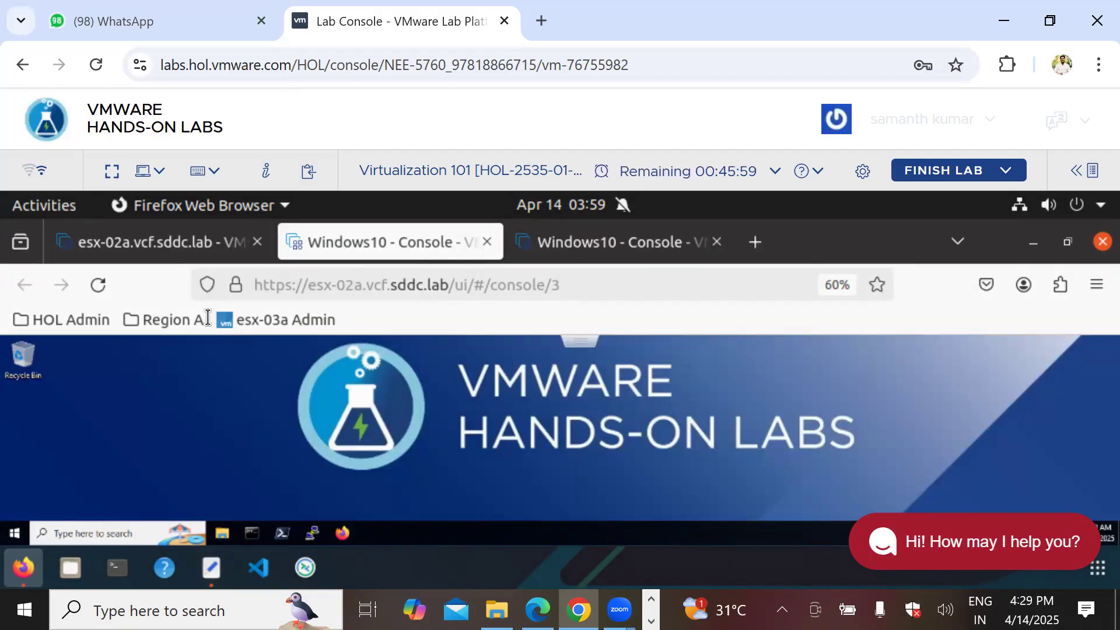
Step: Close both failed Windows10 console tabs, retry the console, and reload the ESXi Host Client page
{"action": "left_click", "coordinate": [98, 285]}
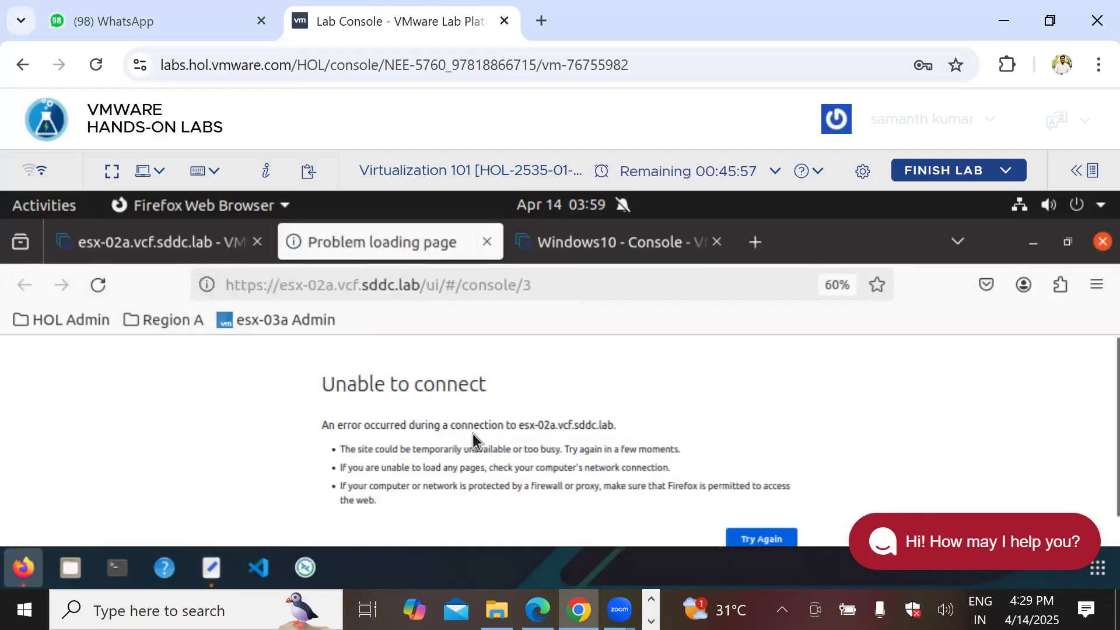
{"action": "left_click", "coordinate": [487, 242]}
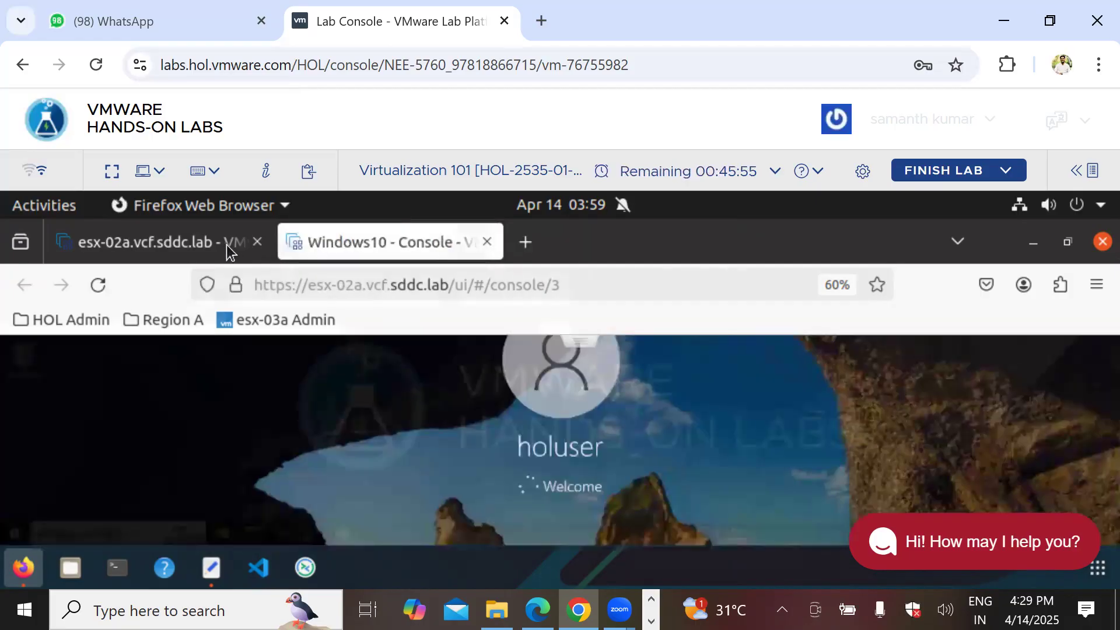
{"action": "left_click", "coordinate": [486, 241]}
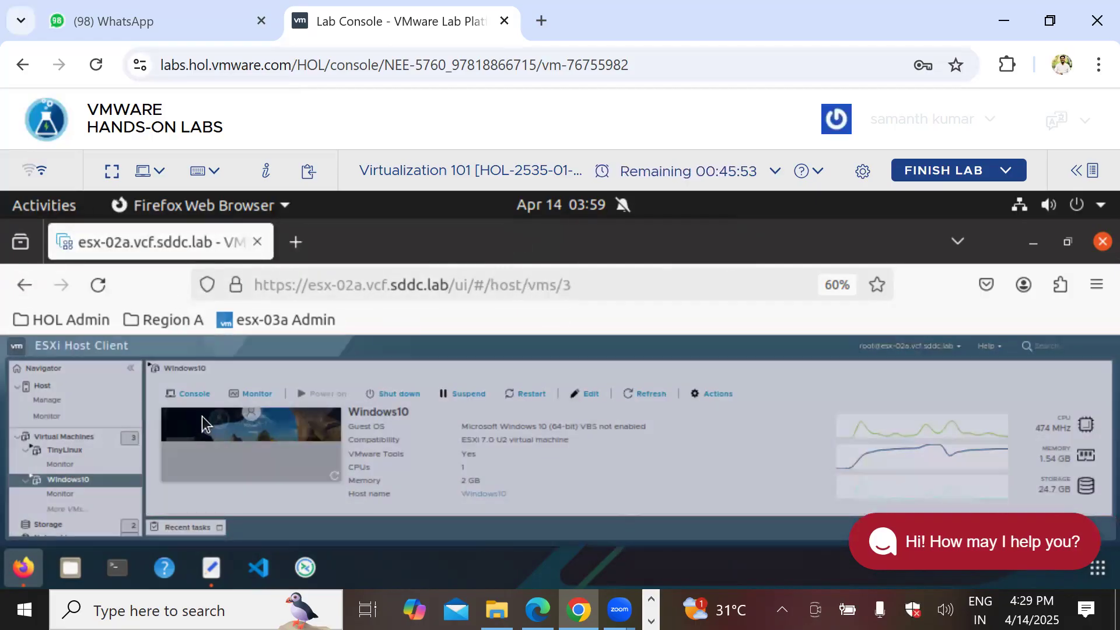
{"action": "left_click", "coordinate": [195, 394]}
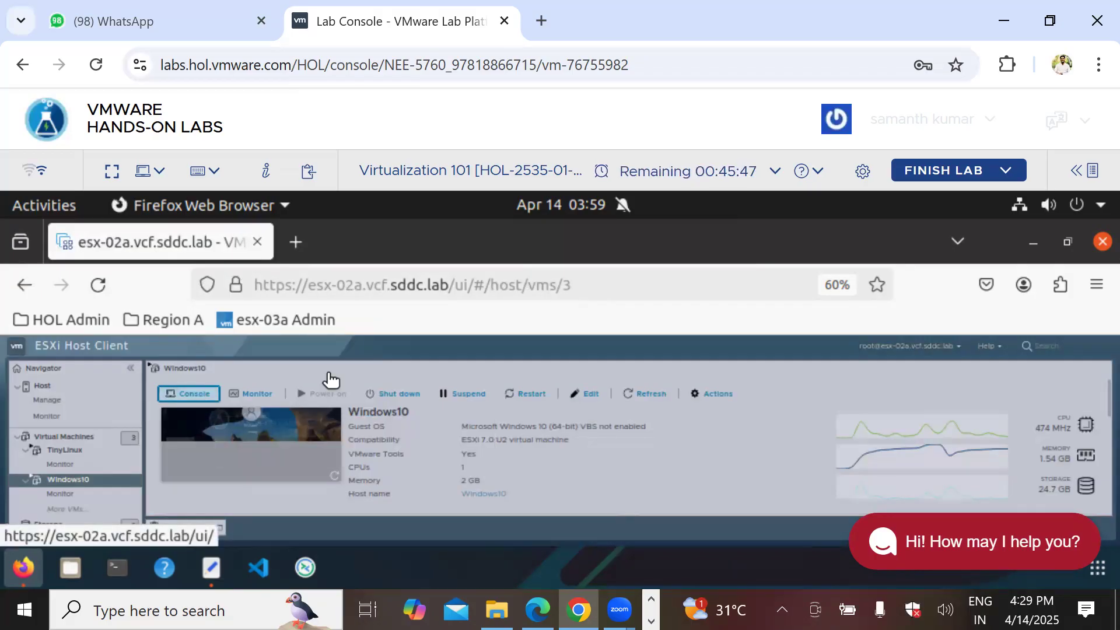
{"action": "left_click", "coordinate": [98, 285]}
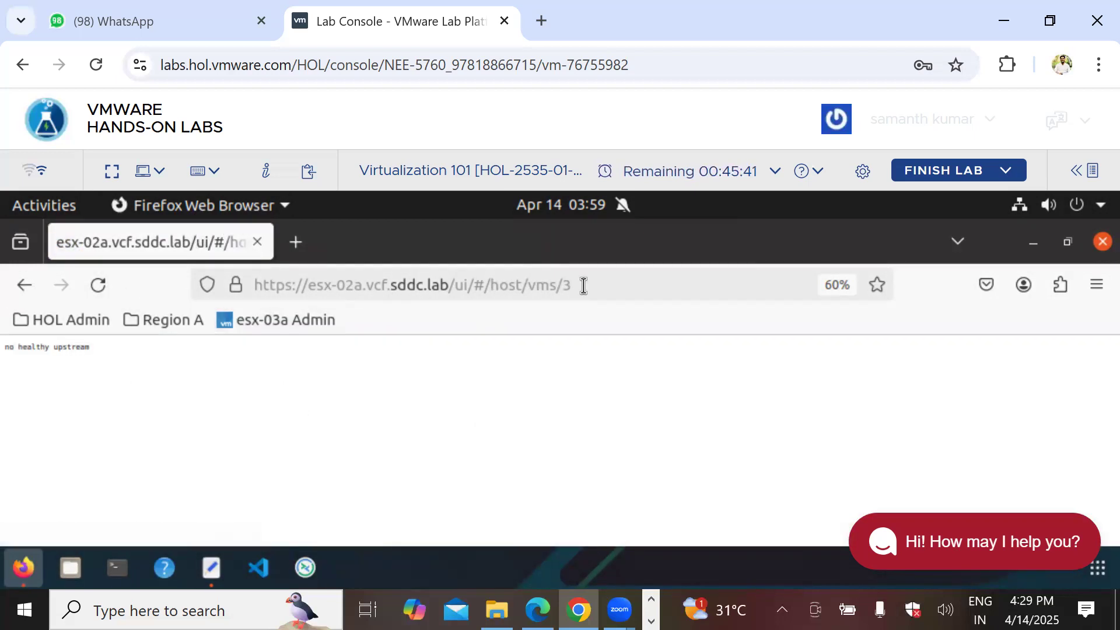
Step: Strip #/host/vms/3 from the host client URL and fill in the saved root login
{"action": "left_click_drag", "start_coordinate": [477, 282], "coordinate": [645, 282]}
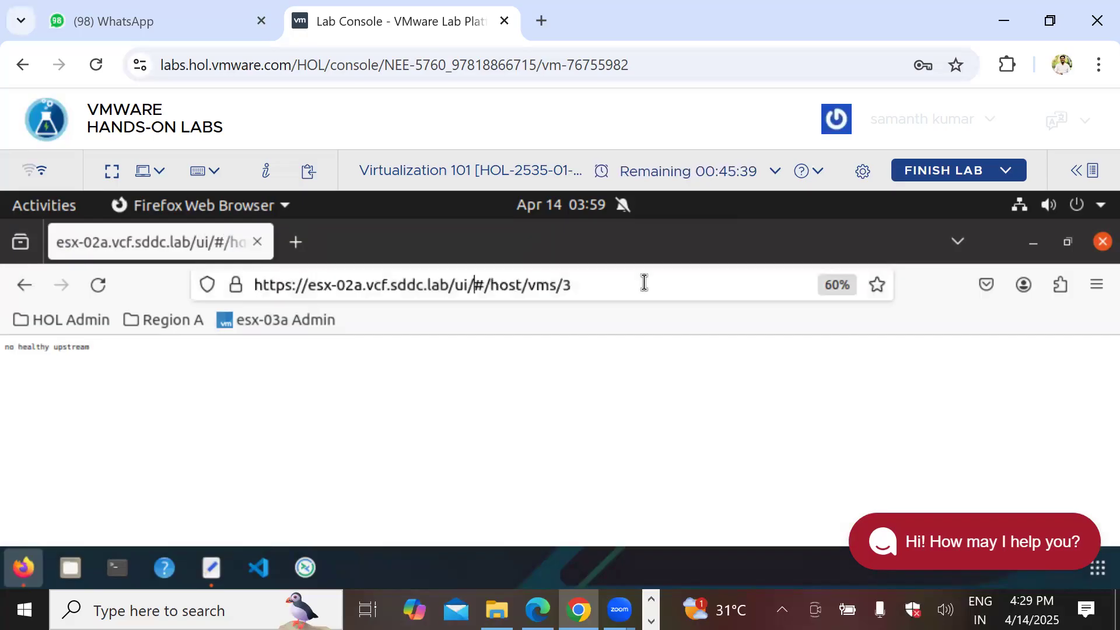
{"action": "key", "text": "BackSpace"}
{"action": "key", "text": "Return"}
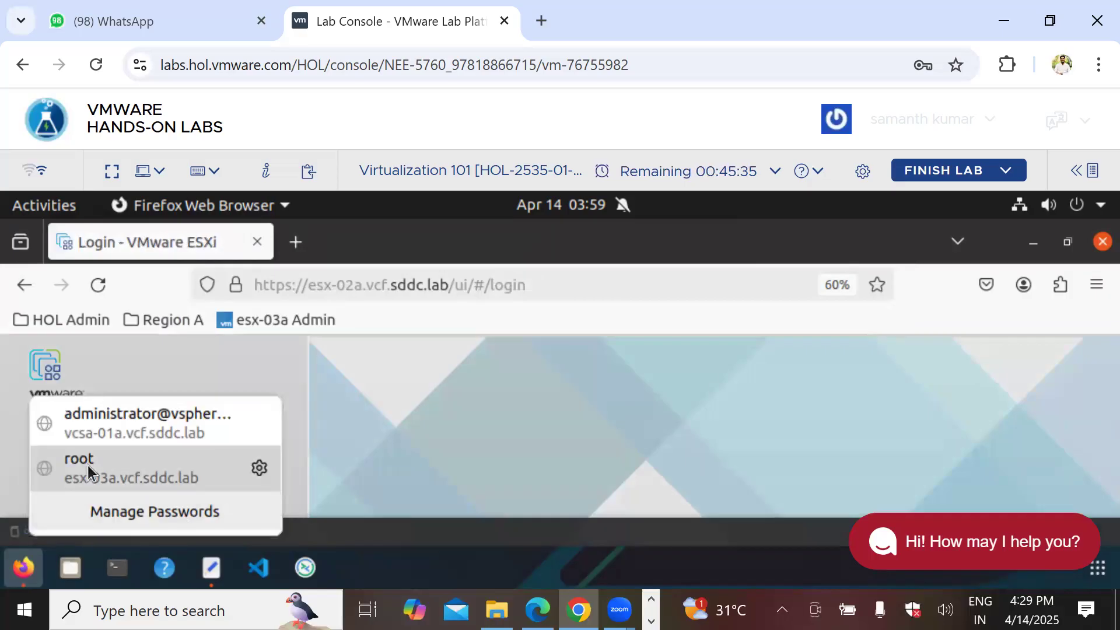
{"action": "left_click", "coordinate": [87, 465]}
{"action": "key", "text": "ctrl+minus"}
{"action": "key", "text": "ctrl+minus"}
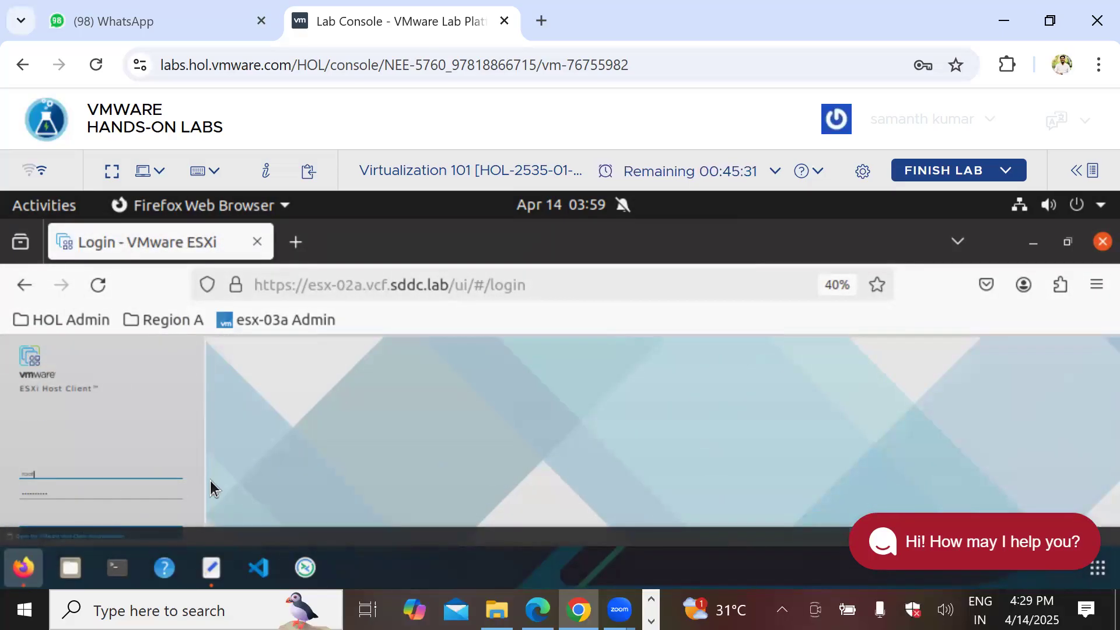
Step: Log in to esx-02a as root and open the Virtual Machines list
{"action": "key", "text": "ctrl+minus"}
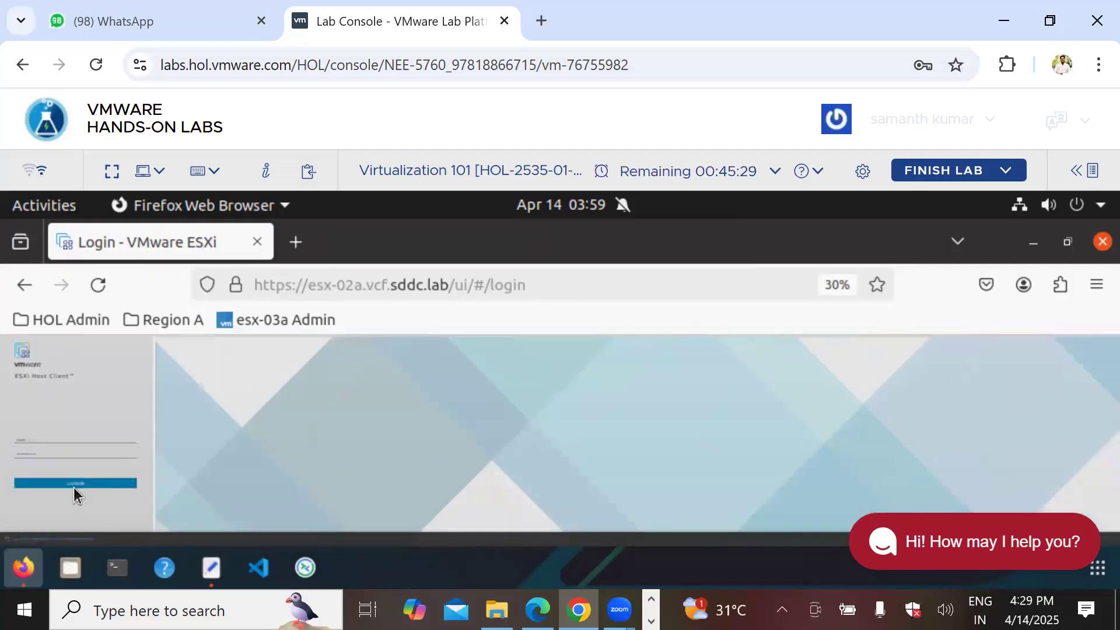
{"action": "left_click", "coordinate": [80, 486]}
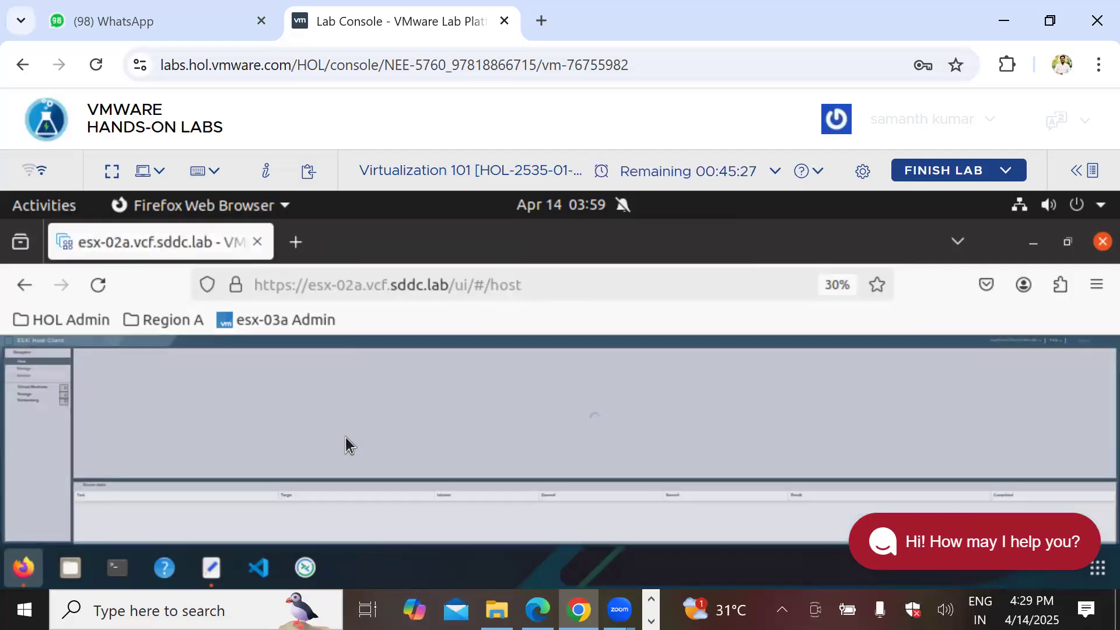
{"action": "key", "text": "ctrl+plus"}
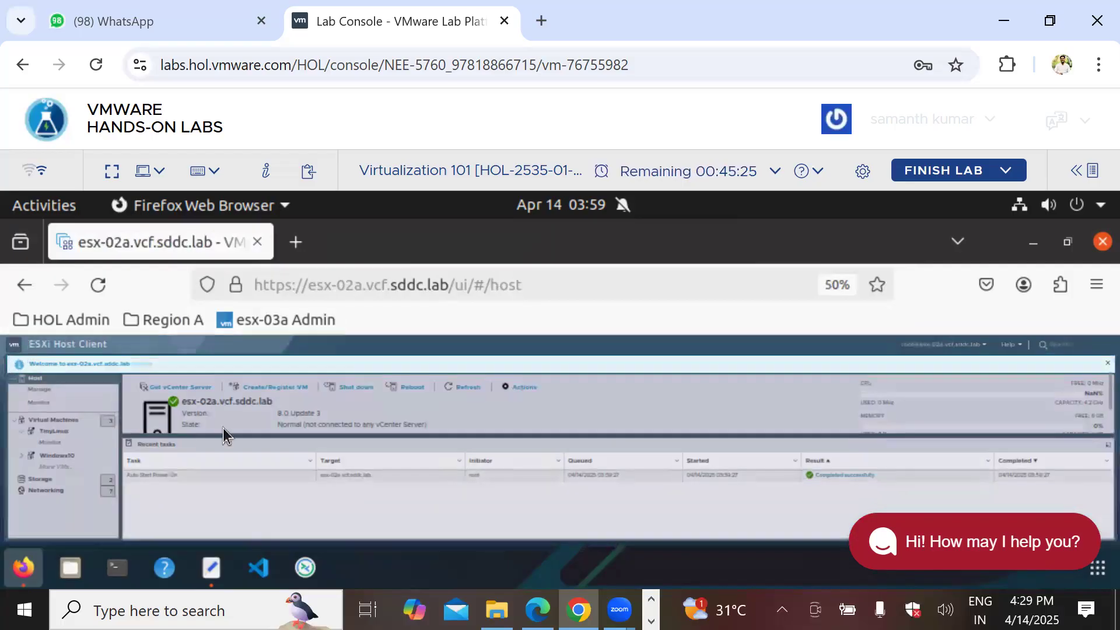
{"action": "left_click", "coordinate": [70, 421]}
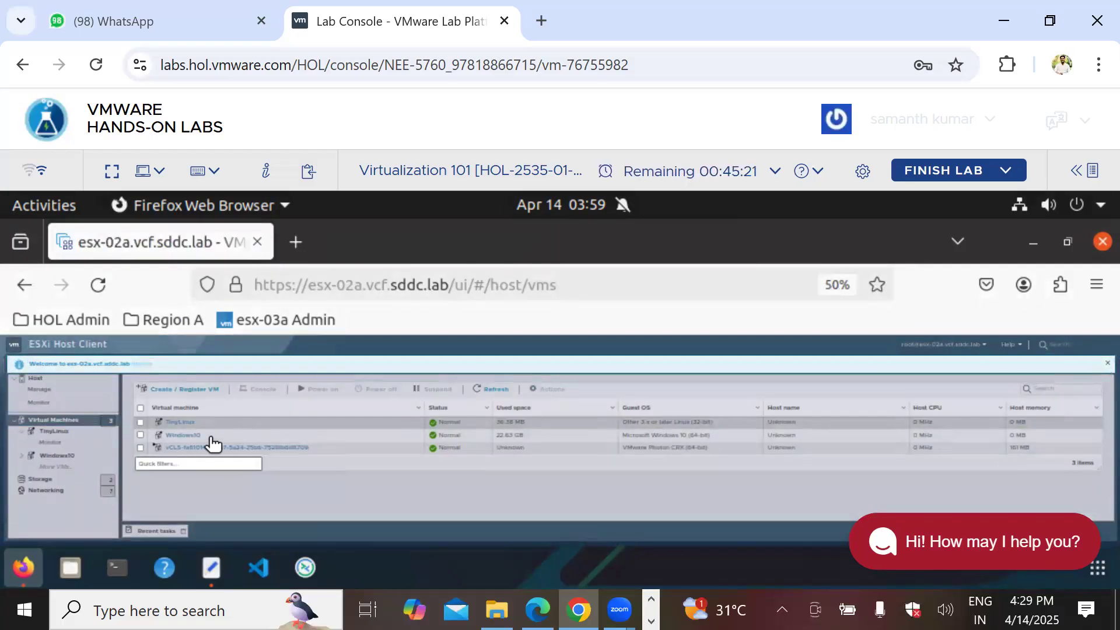
Step: Open Windows10's summary, power it on from the console thumbnail, and close the console popup
{"action": "left_click", "coordinate": [193, 437]}
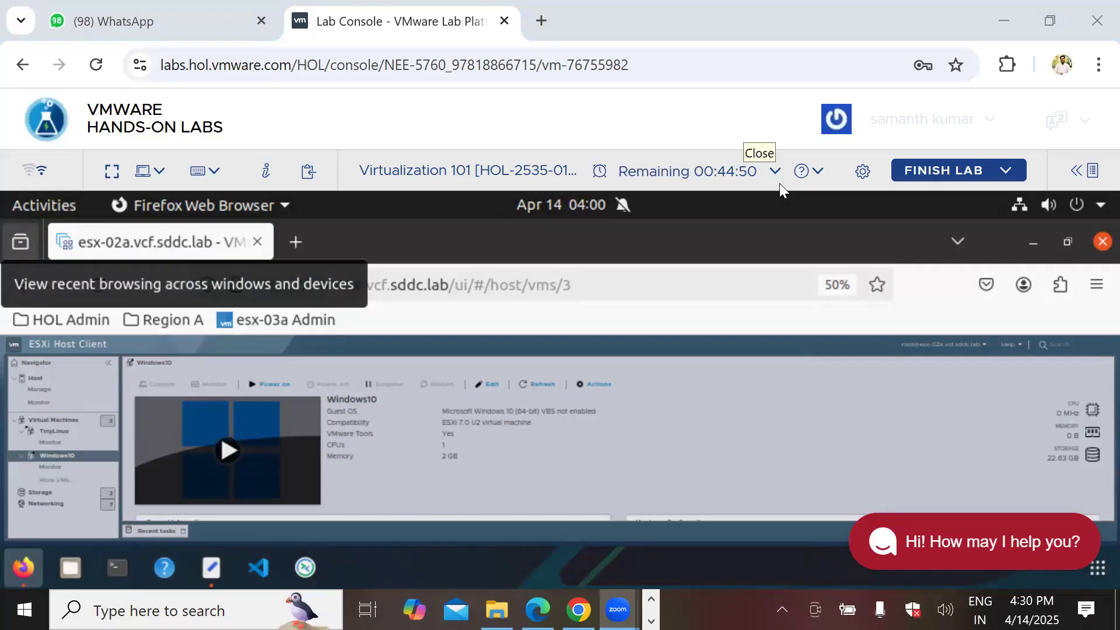
{"action": "left_click", "coordinate": [236, 444]}
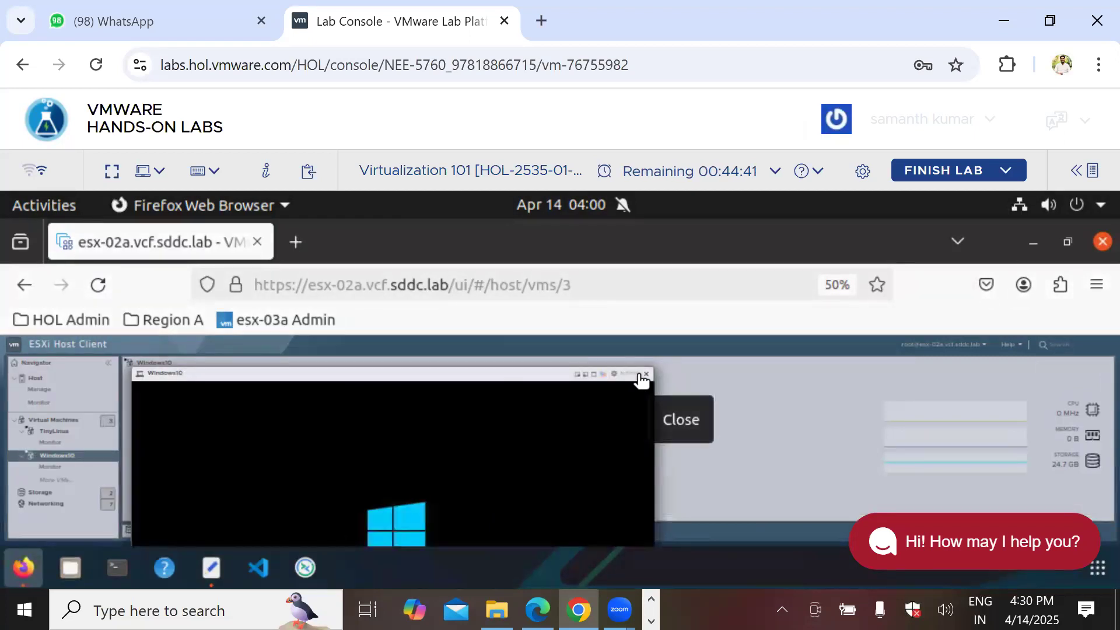
{"action": "left_click", "coordinate": [646, 374]}
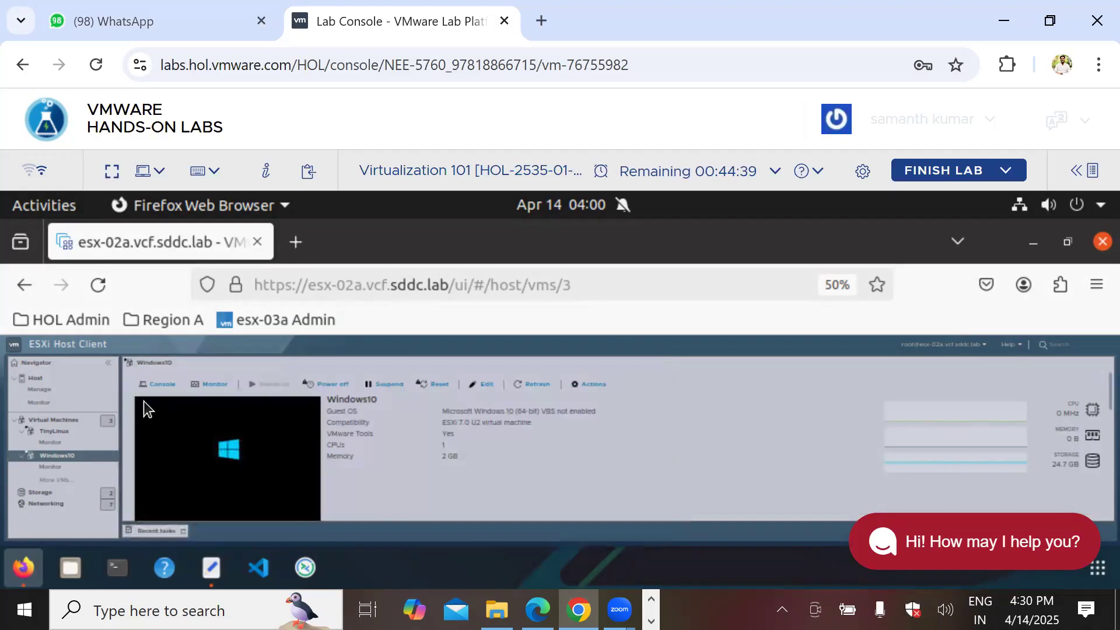
Step: Open the Windows10 VM console in a new browser tab and zoom the page out to 30%
{"action": "left_click", "coordinate": [160, 380]}
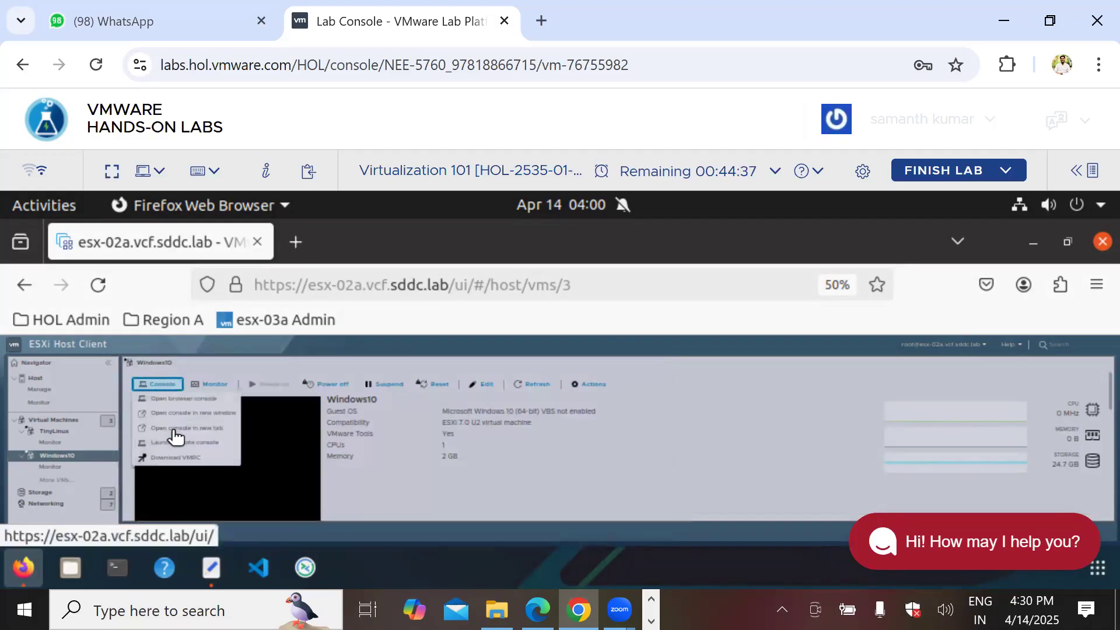
{"action": "left_click", "coordinate": [190, 430]}
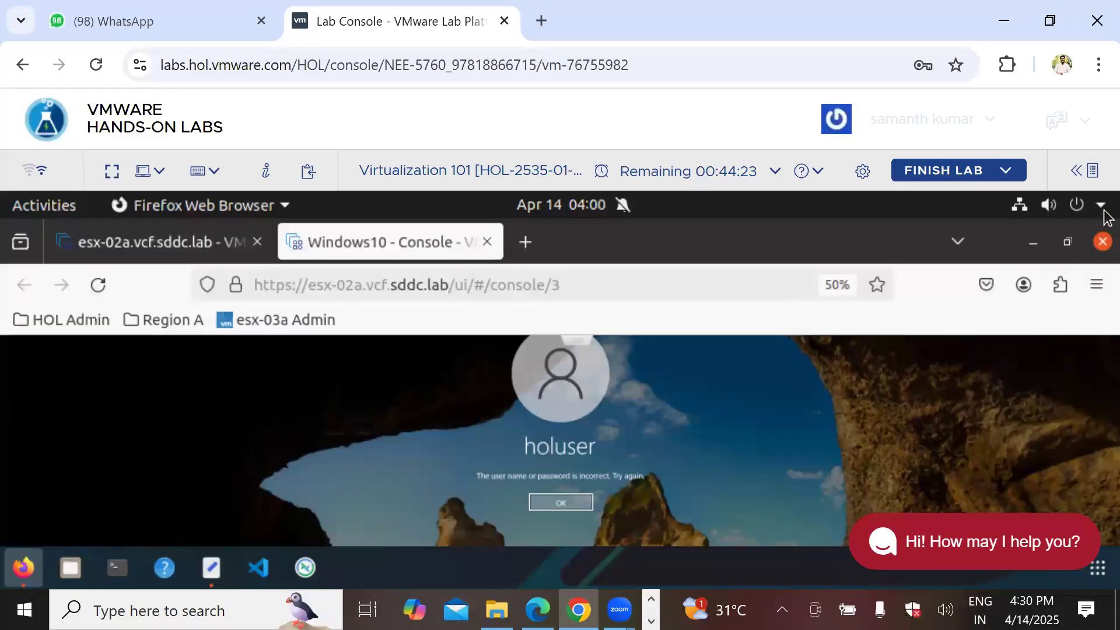
{"action": "left_click", "coordinate": [1097, 284]}
{"action": "scroll", "coordinate": [968, 442], "scroll_direction": "down", "scroll_amount": 5}
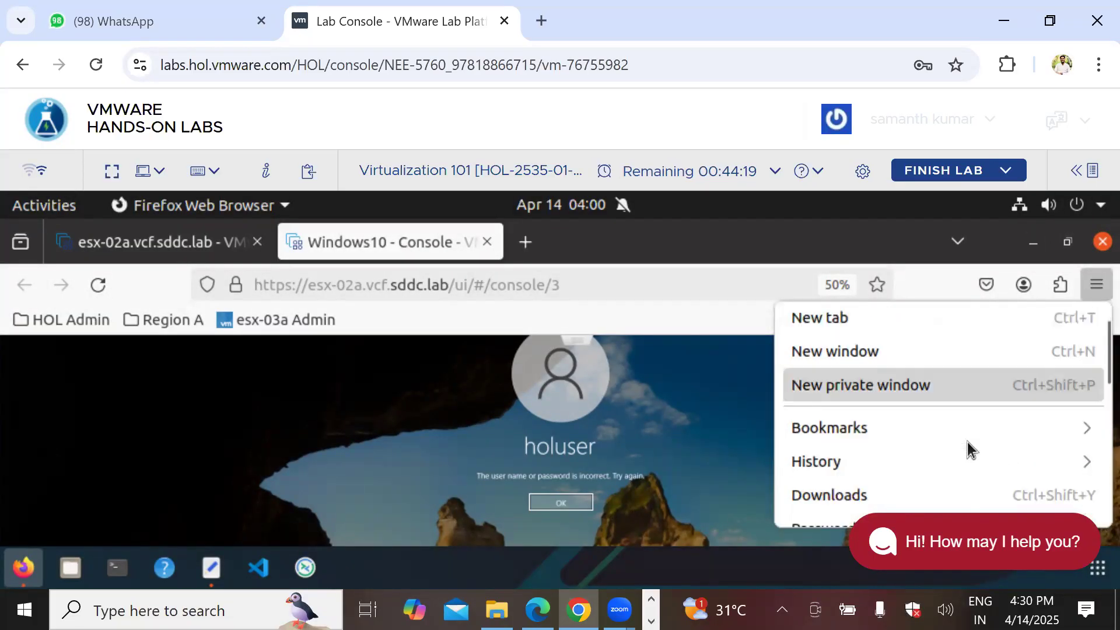
{"action": "scroll", "coordinate": [967, 443], "scroll_direction": "down", "scroll_amount": 2}
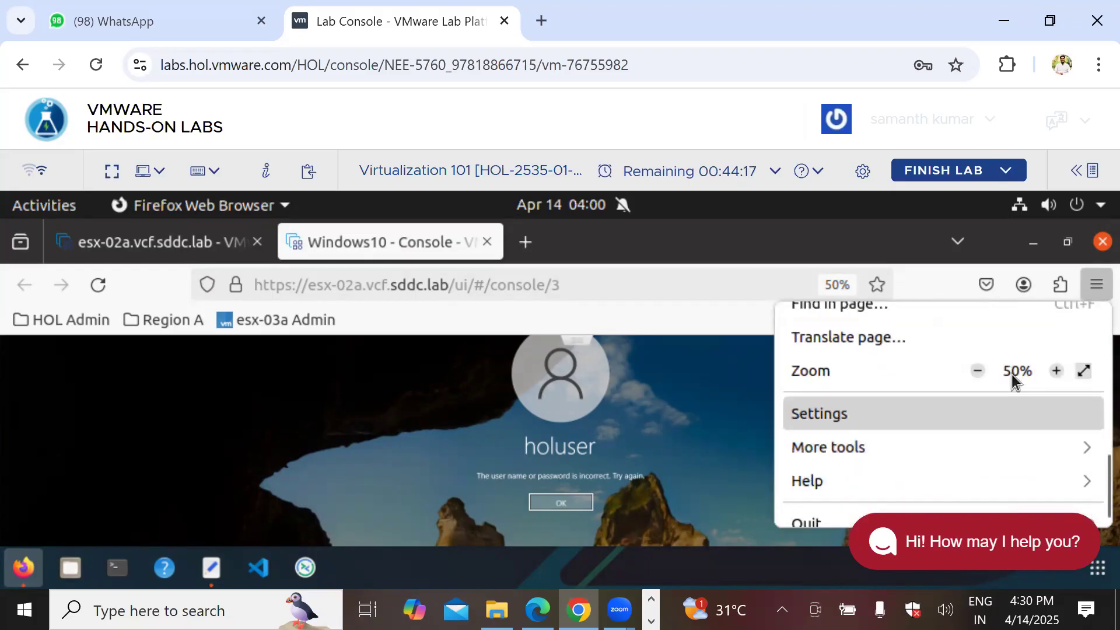
{"action": "left_click", "coordinate": [978, 371]}
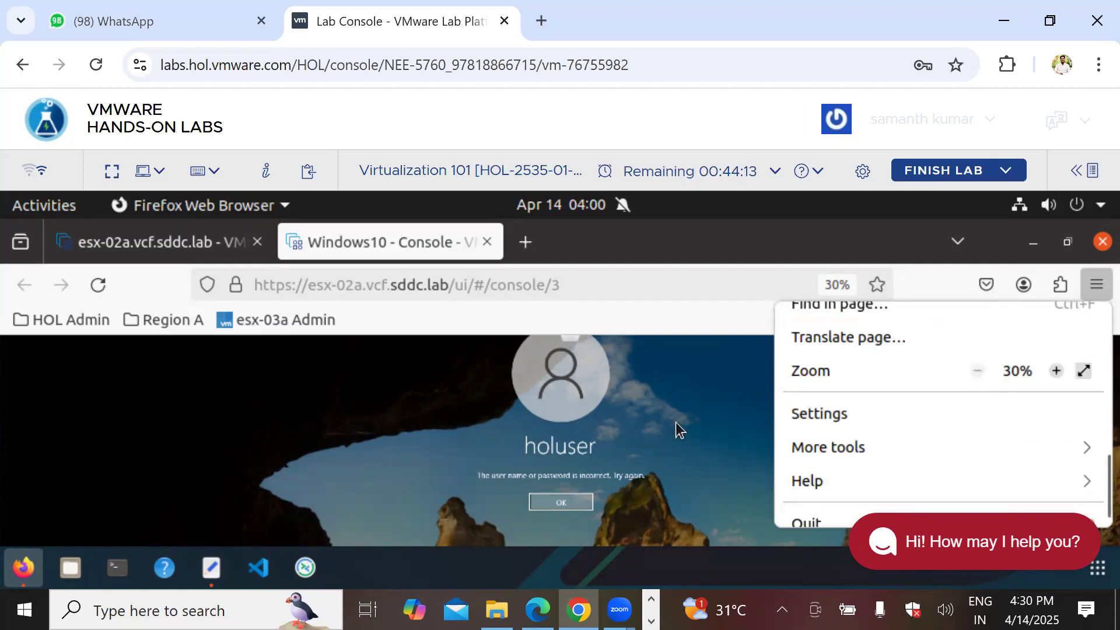
{"action": "left_click", "coordinate": [568, 501]}
Step: Dismiss the incorrect-password message and sign in to the VM as holuser with the account password
{"action": "left_click", "coordinate": [568, 501]}
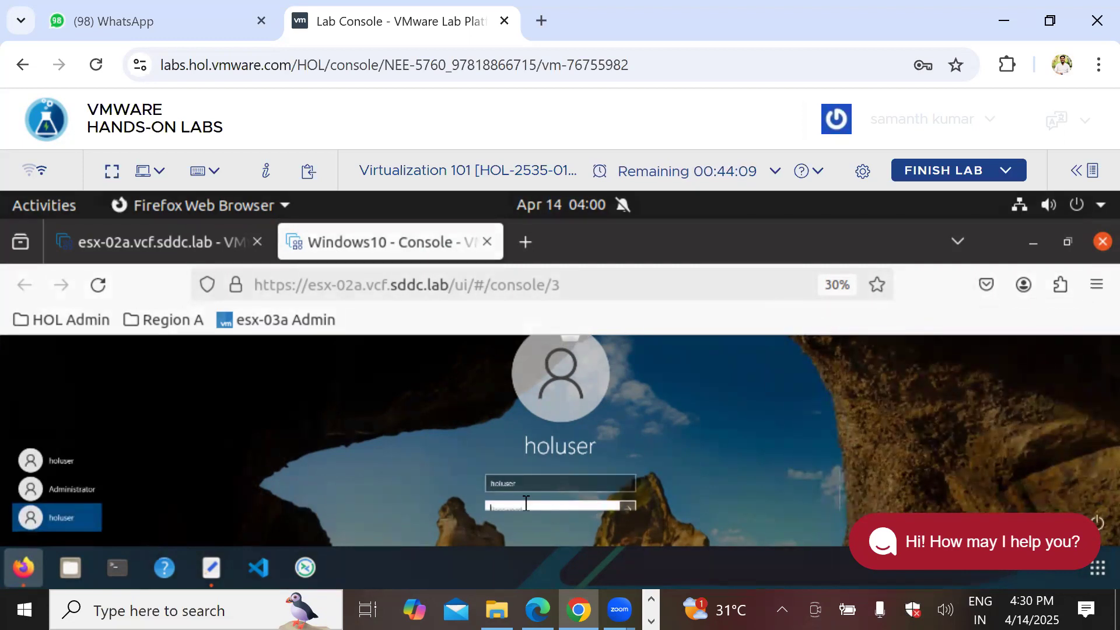
{"action": "type", "text": "VMware123"}
{"action": "left_click", "coordinate": [628, 506]}
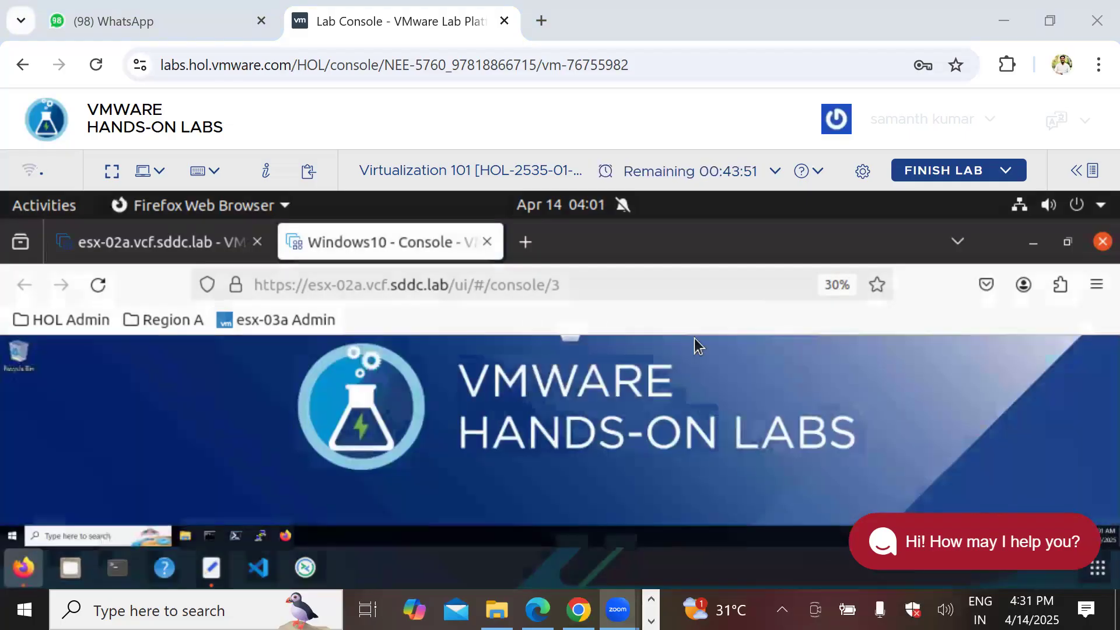
Step: Open File Explorer maximized in the VM, go to This PC and select Local Disk (C:)
{"action": "left_click", "coordinate": [182, 535]}
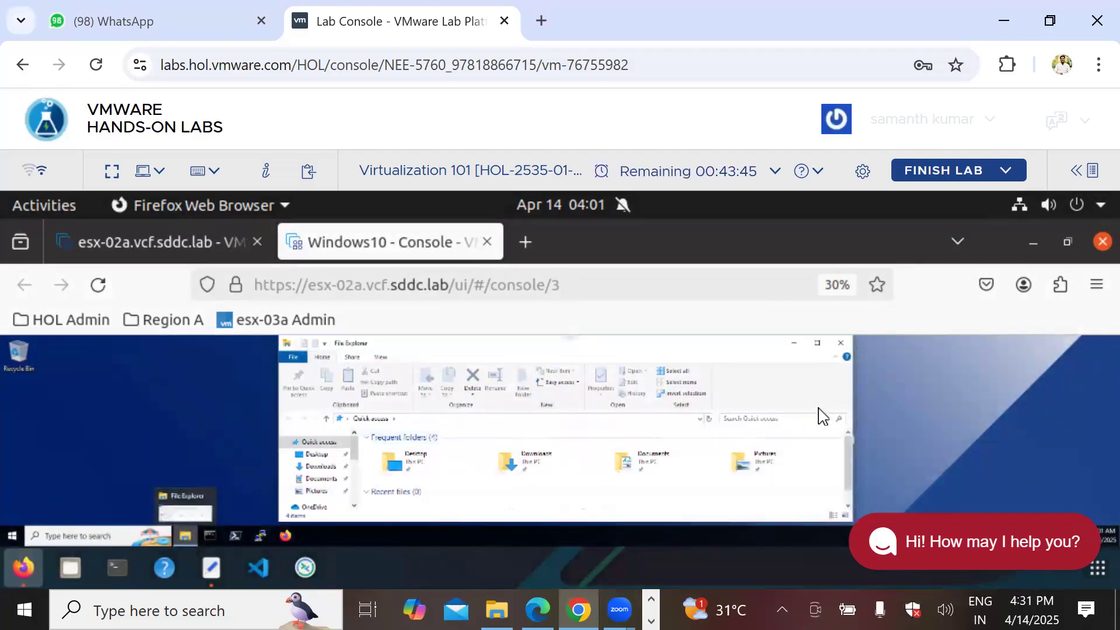
{"action": "left_click", "coordinate": [817, 344]}
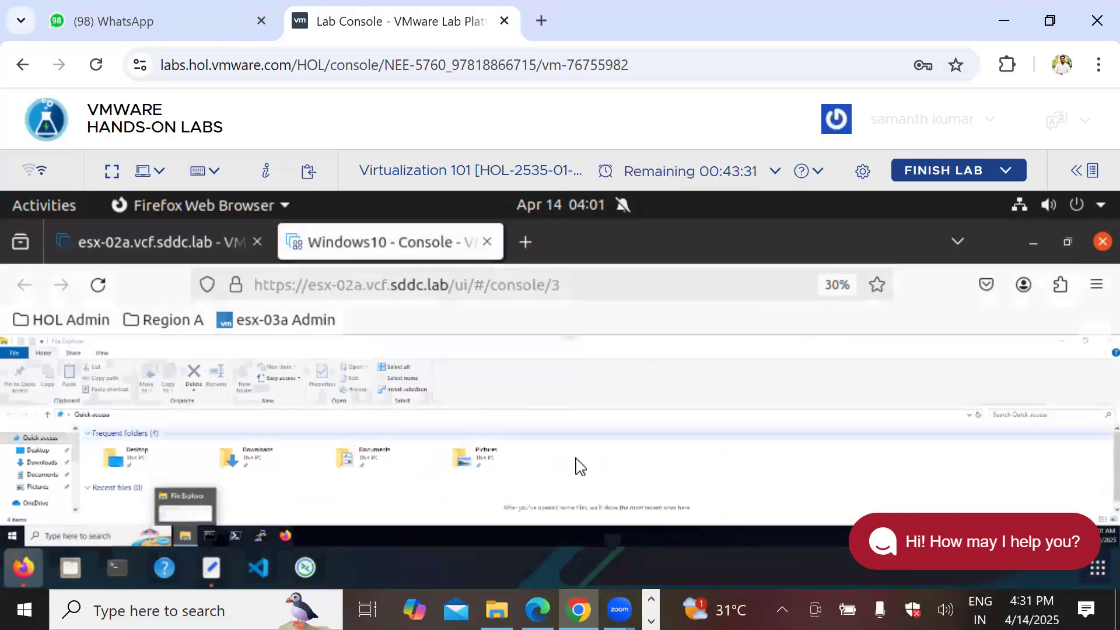
{"action": "scroll", "coordinate": [32, 495], "scroll_direction": "down", "scroll_amount": 1}
{"action": "left_click", "coordinate": [35, 486]}
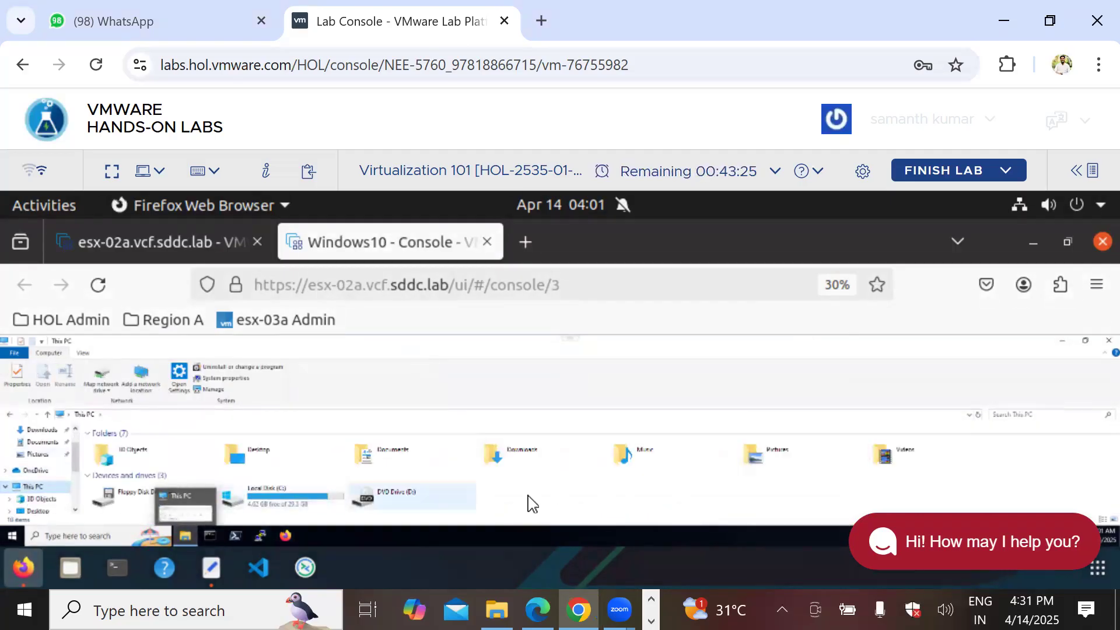
{"action": "left_click", "coordinate": [301, 498]}
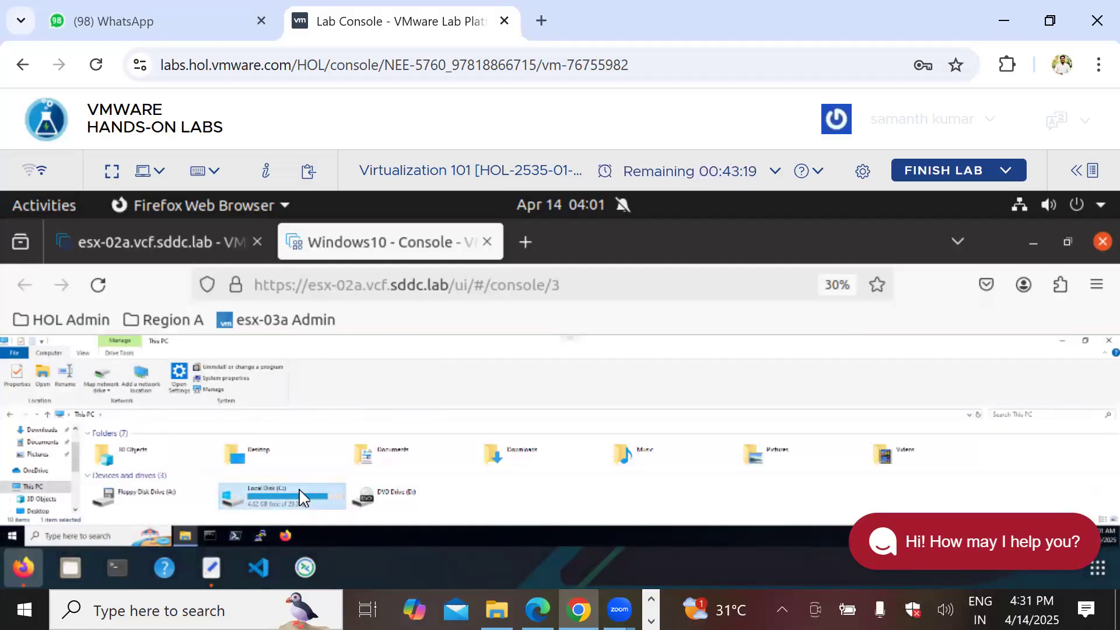
Step: In the esx-02a host client at 50% zoom, check Windows10's 30 GB and 150 MB disks, then cancel
{"action": "left_click", "coordinate": [131, 235]}
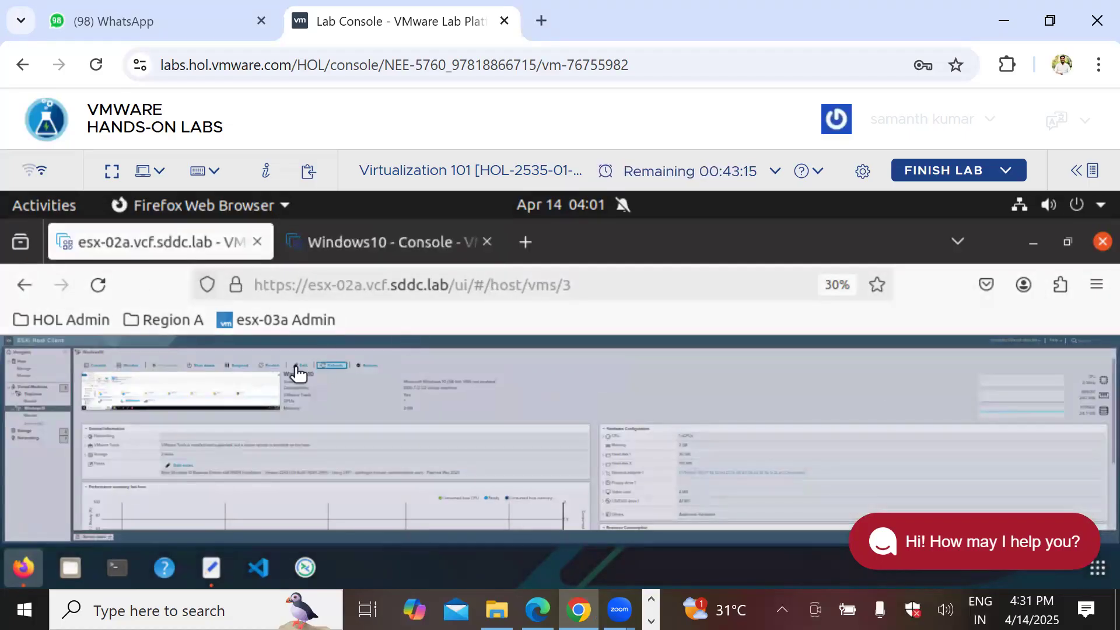
{"action": "key", "text": "ctrl+plus"}
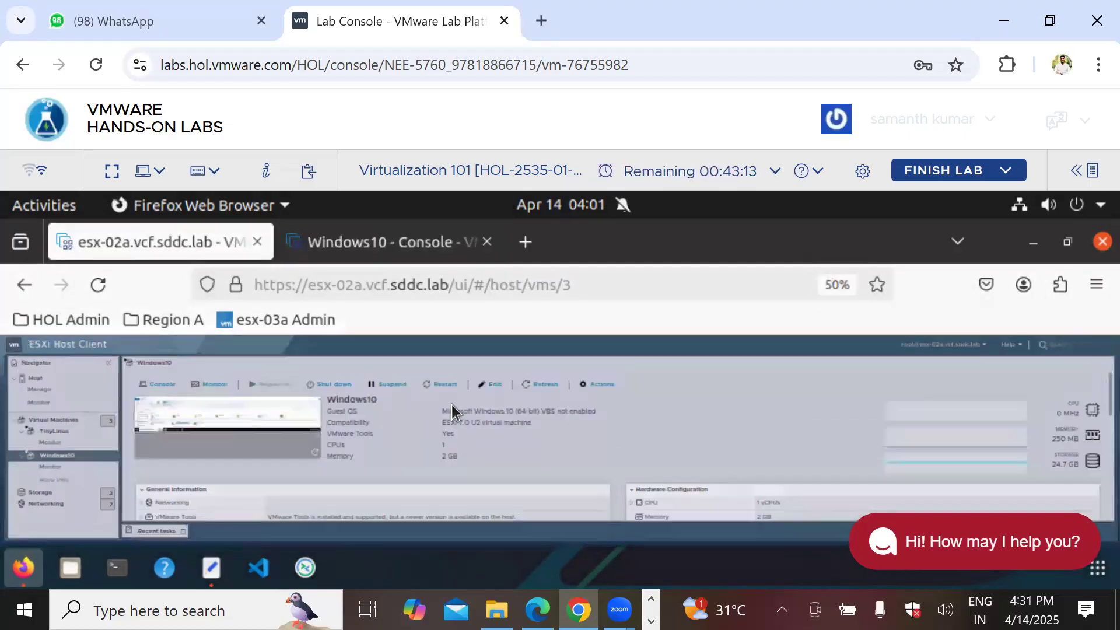
{"action": "left_click", "coordinate": [493, 385]}
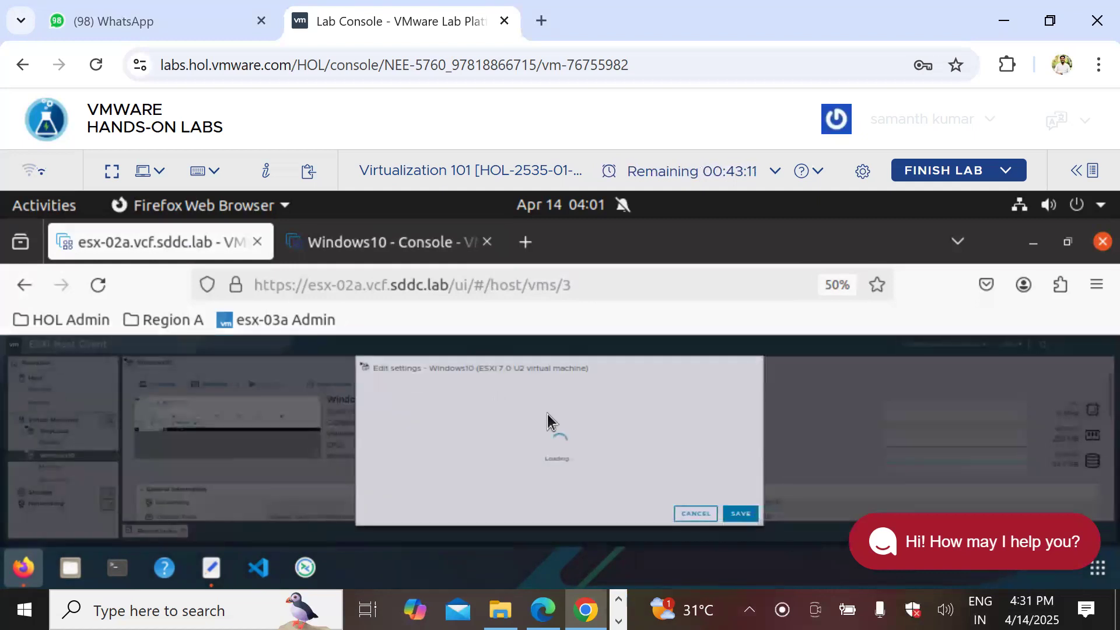
{"action": "scroll", "coordinate": [616, 435], "scroll_direction": "down", "scroll_amount": 2}
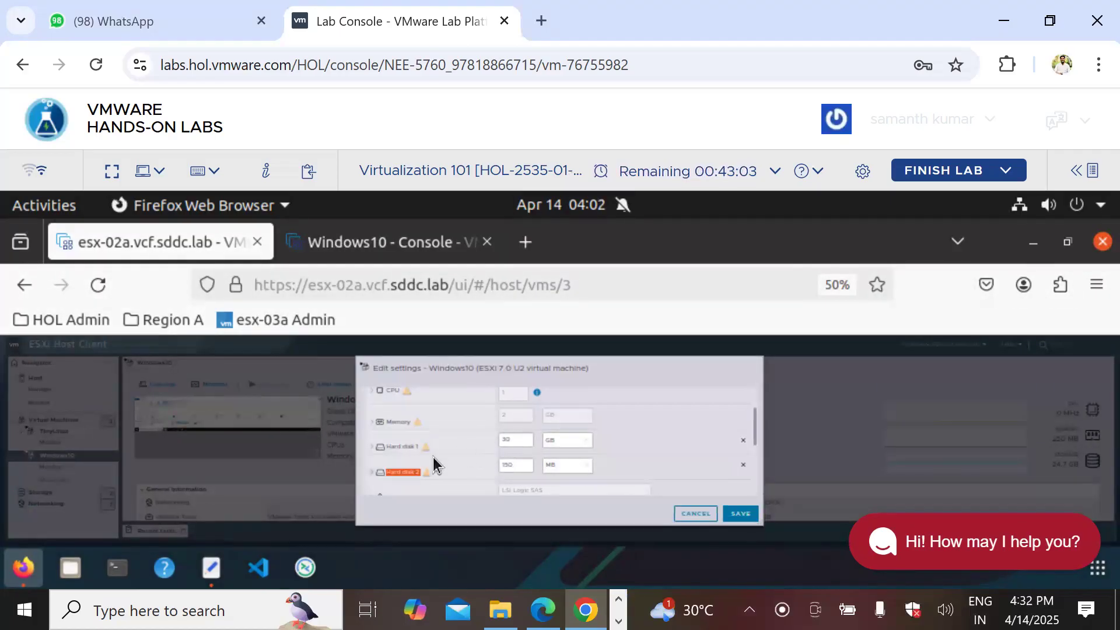
{"action": "left_click", "coordinate": [681, 515]}
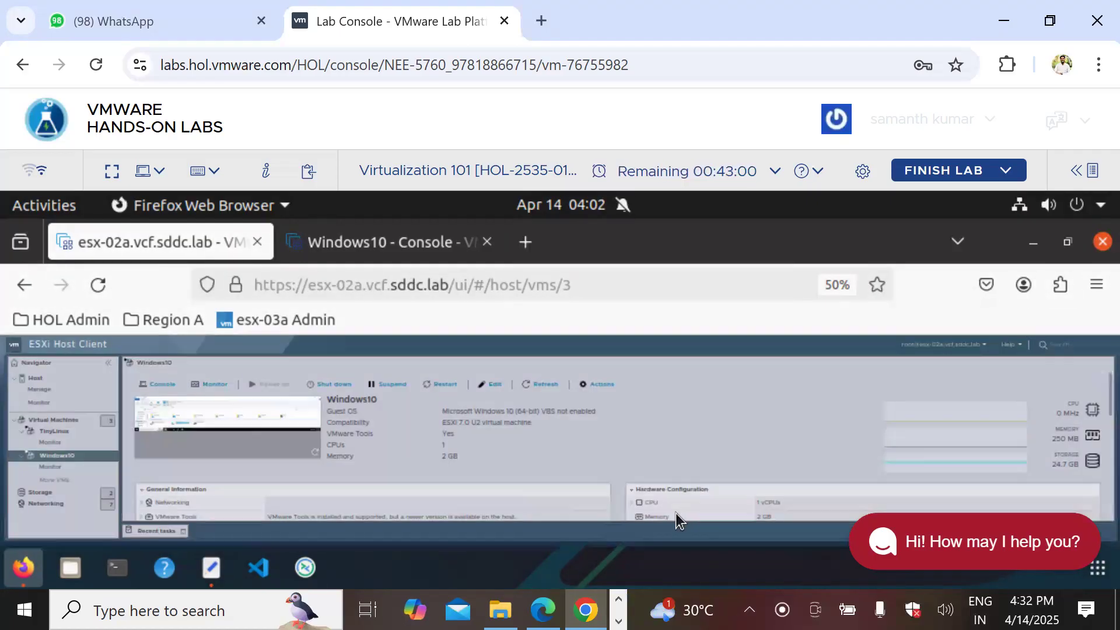
Step: Back in the Windows10 console, search for 'run' and launch the Run box
{"action": "left_click", "coordinate": [376, 244]}
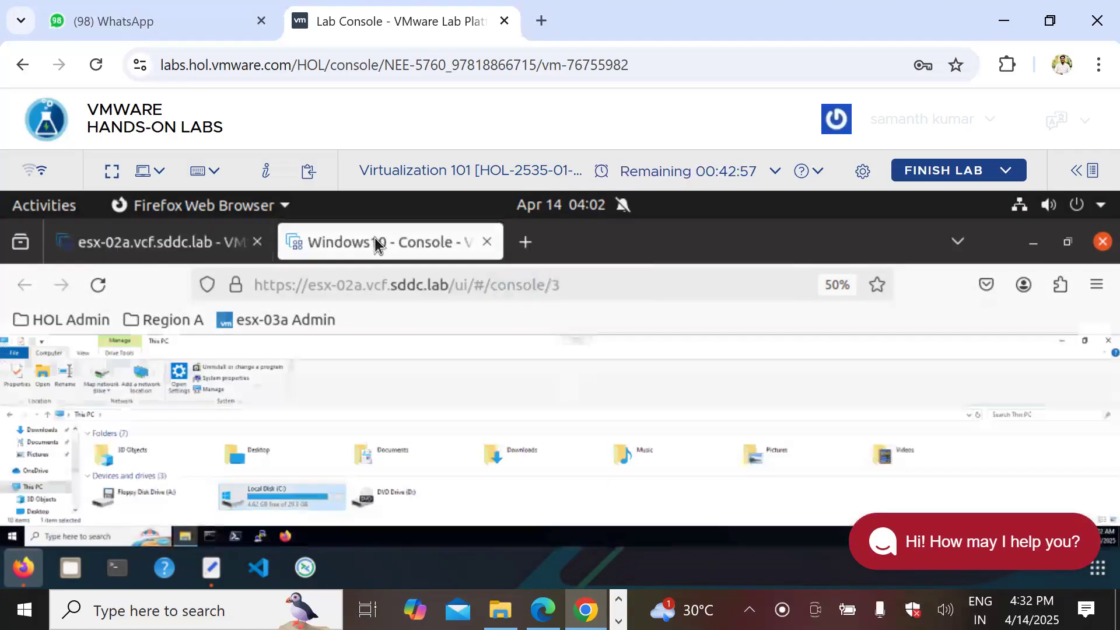
{"action": "left_click", "coordinate": [81, 537]}
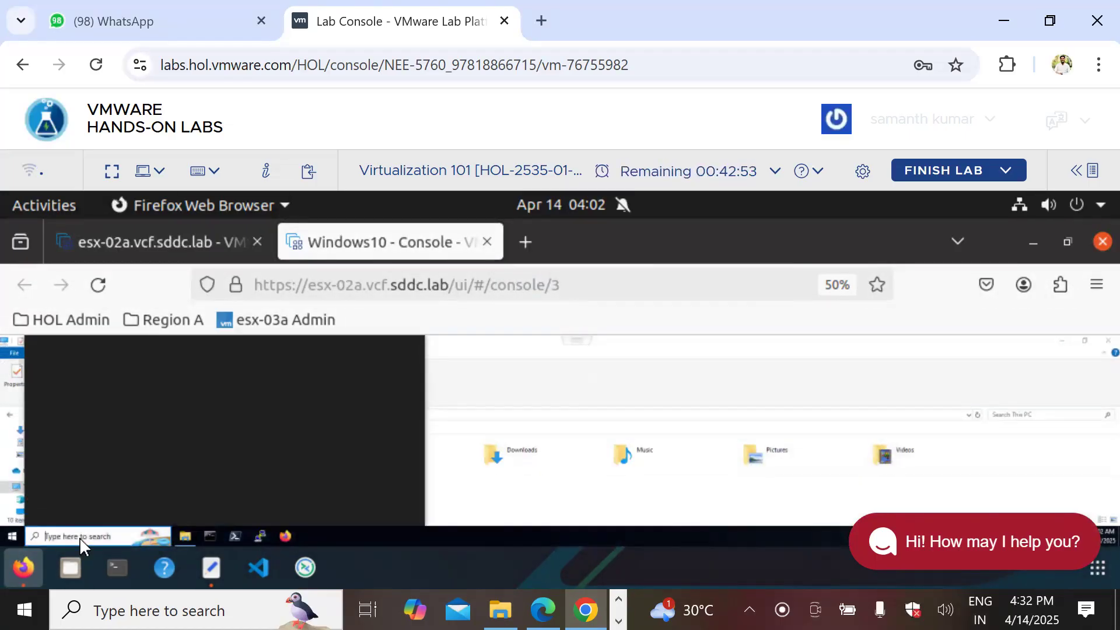
{"action": "type", "text": "run"}
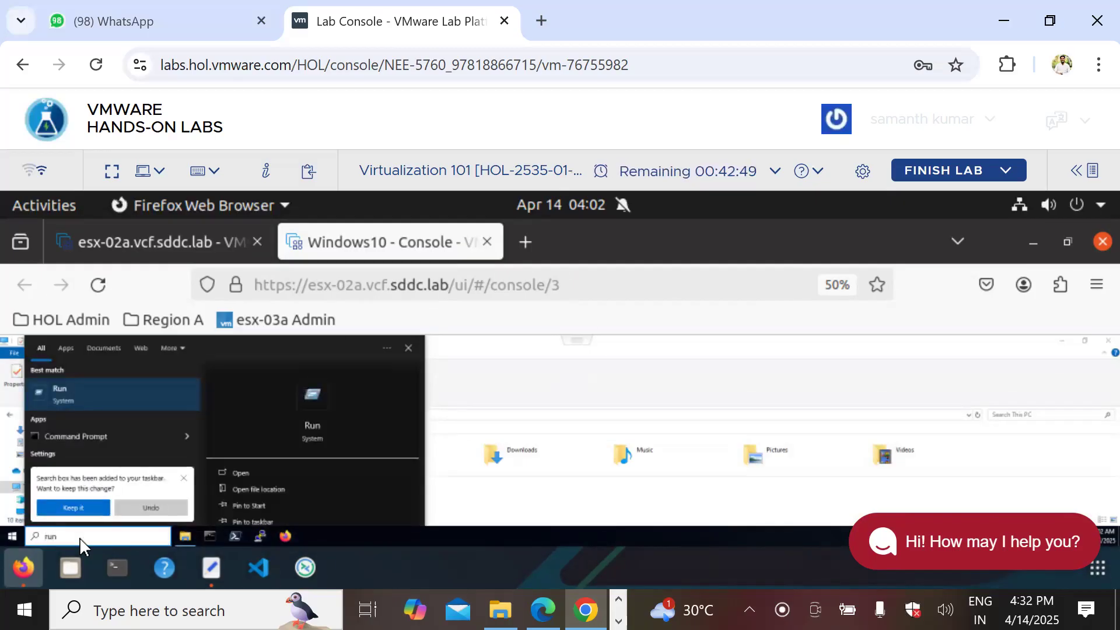
{"action": "left_click", "coordinate": [81, 389]}
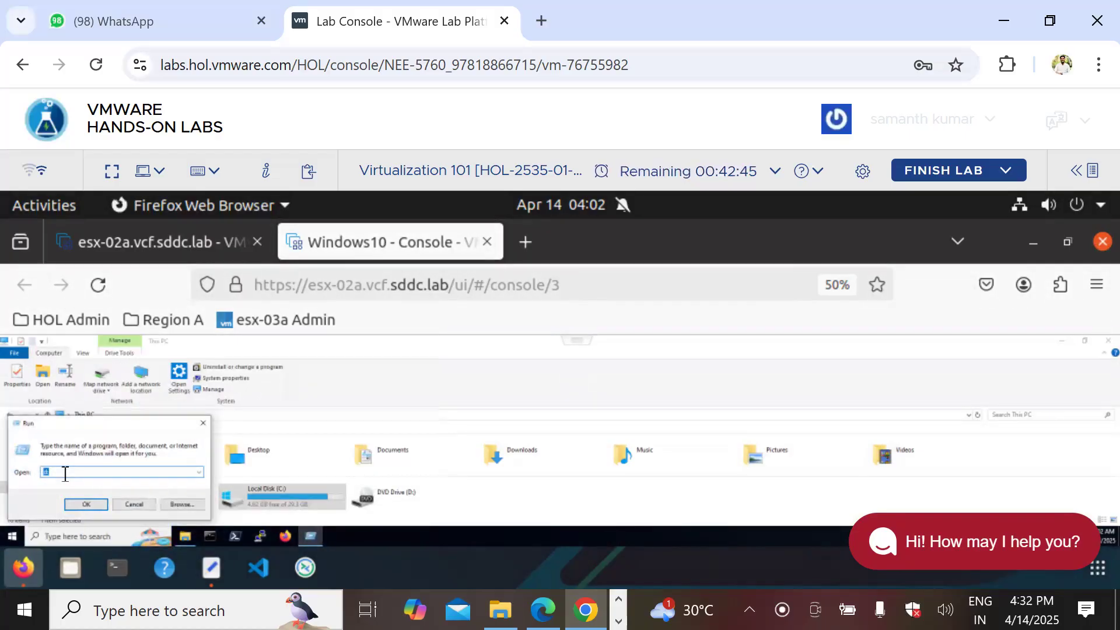
Step: Try 'diskmgmgt.ms', dismiss the not-found error, and retype the command as 'diskmgmt.msc'
{"action": "type", "text": "diskmgmgt"}
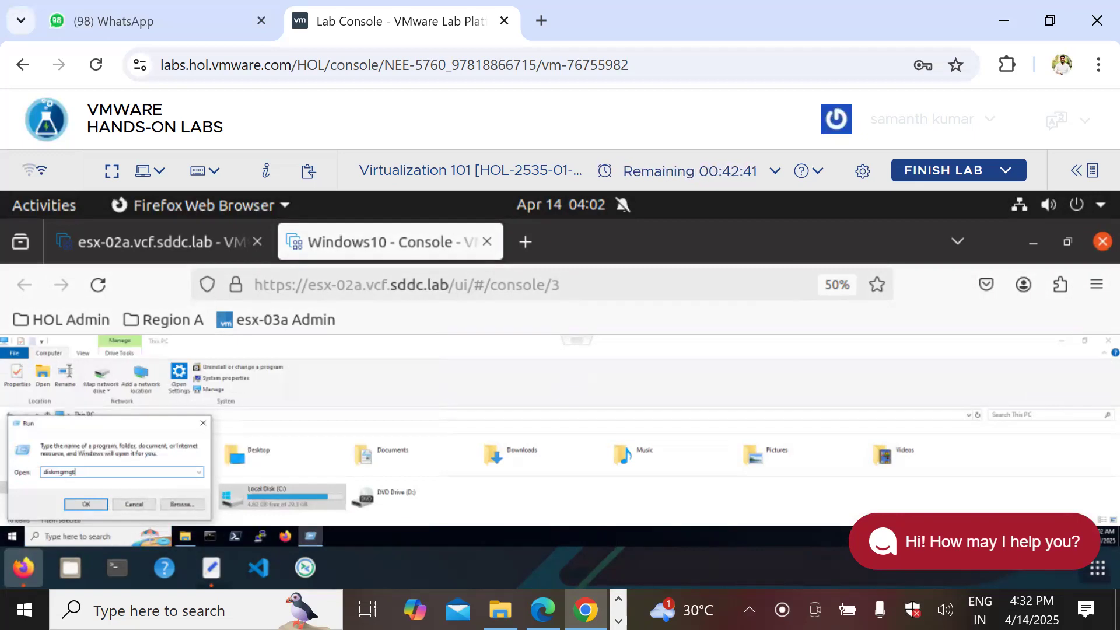
{"action": "type", "text": ".msc"}
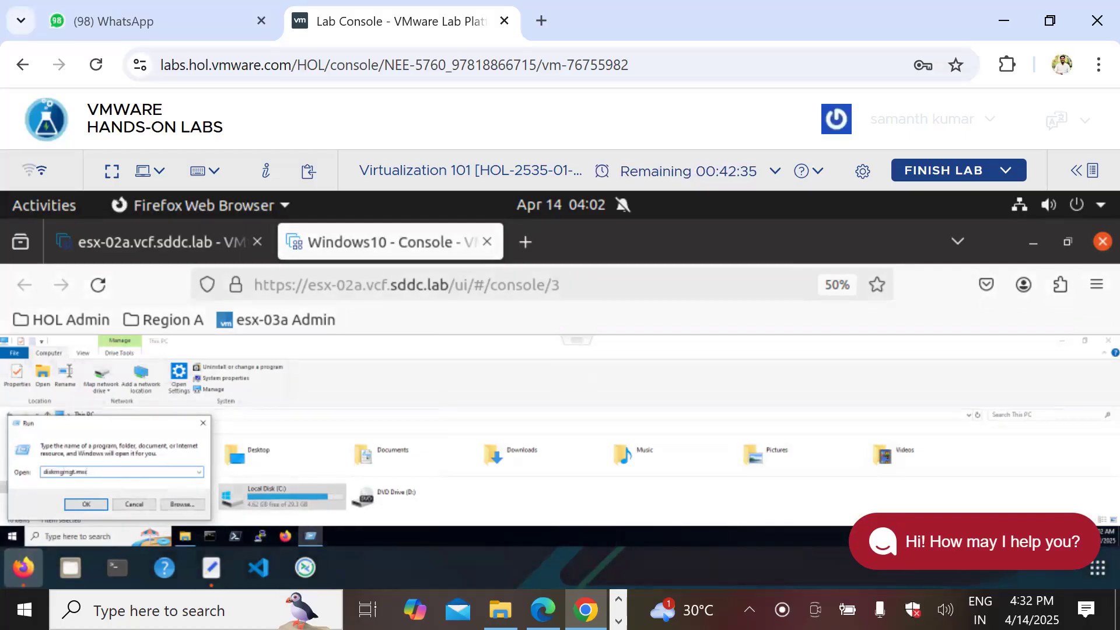
{"action": "key", "text": "Return"}
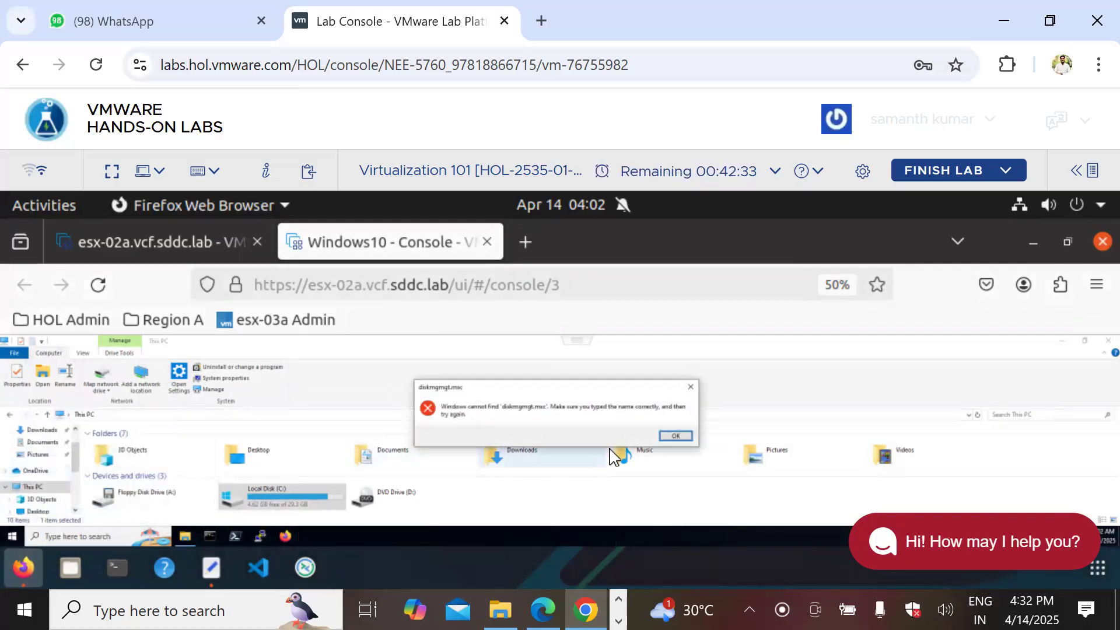
{"action": "left_click", "coordinate": [672, 436]}
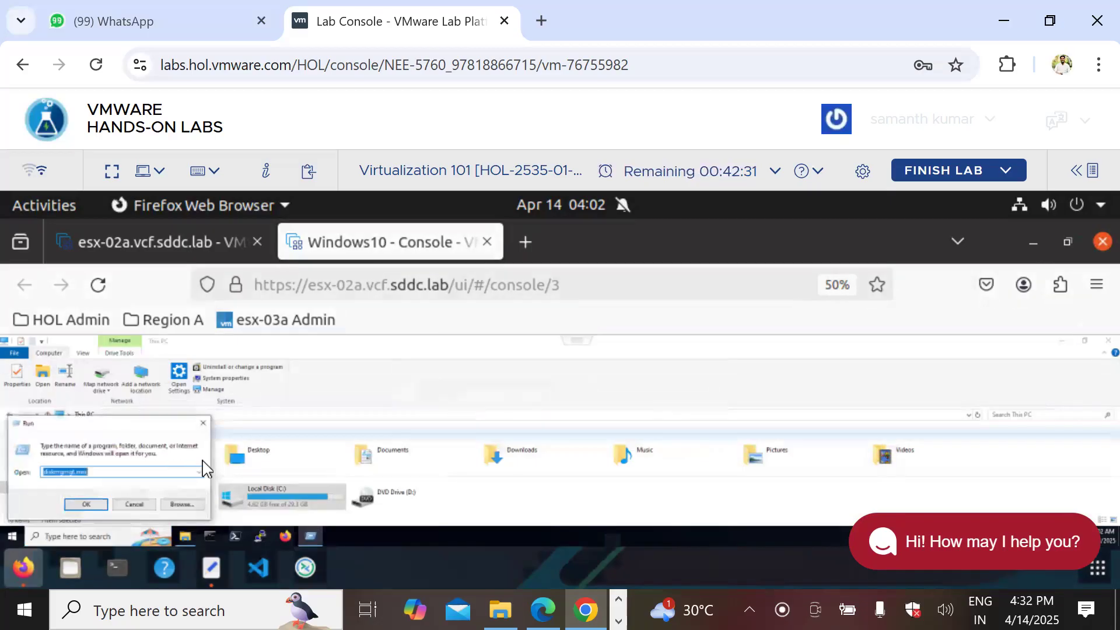
{"action": "left_click", "coordinate": [100, 472]}
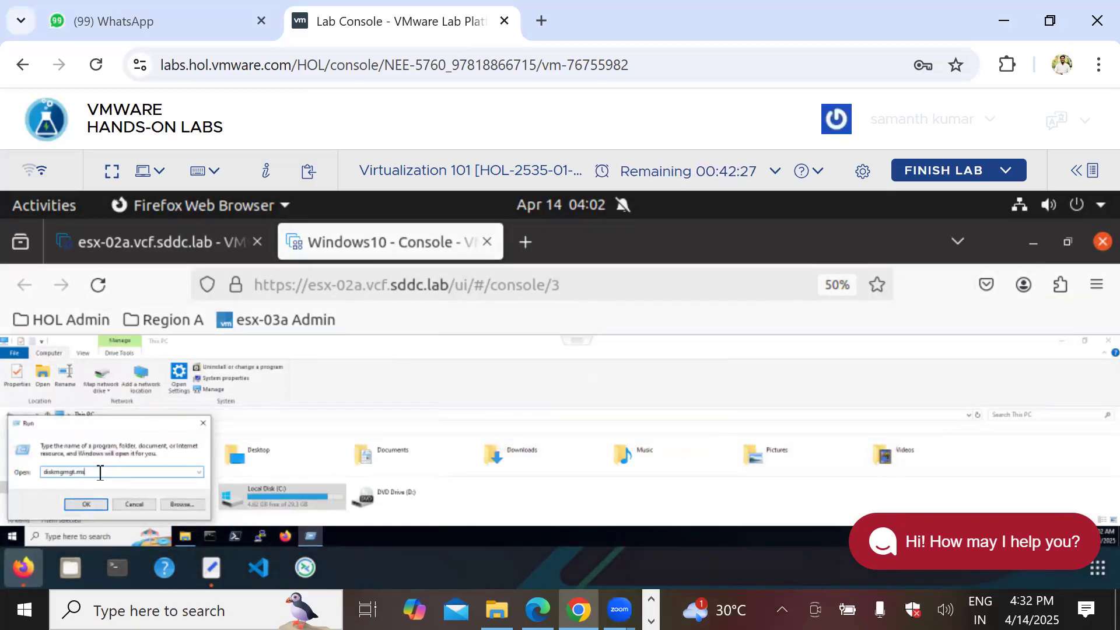
{"action": "key", "text": "BackSpace"}
{"action": "key", "text": "BackSpace"}
{"action": "key", "text": "BackSpace"}
{"action": "key", "text": "BackSpace"}
{"action": "key", "text": "BackSpace"}
{"action": "key", "text": "BackSpace"}
{"action": "key", "text": "BackSpace"}
{"action": "key", "text": "BackSpace"}
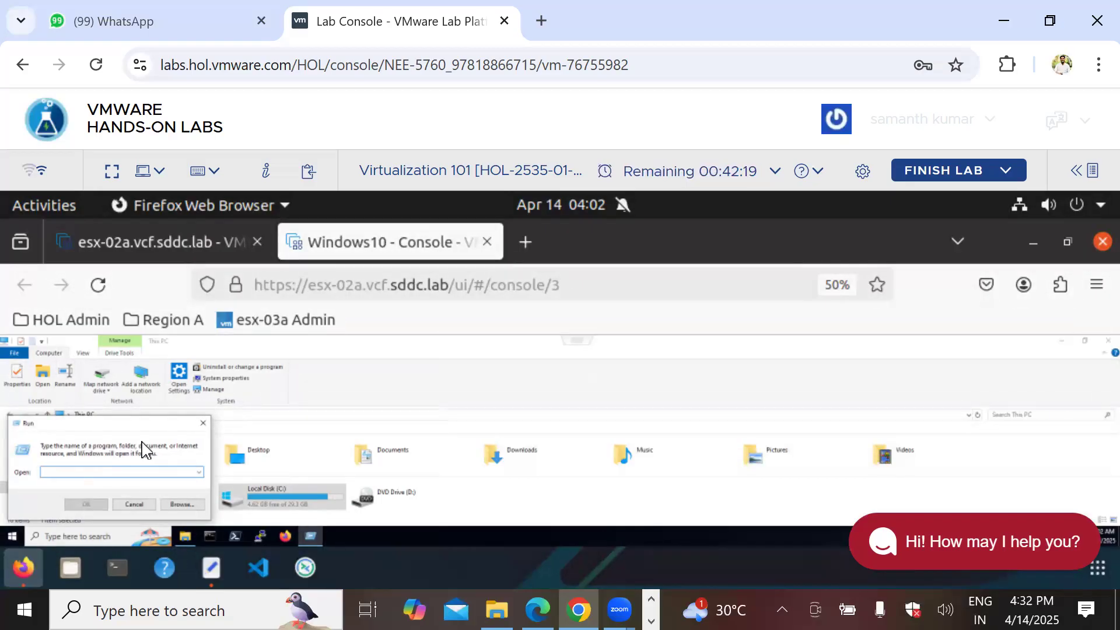
{"action": "type", "text": "d"}
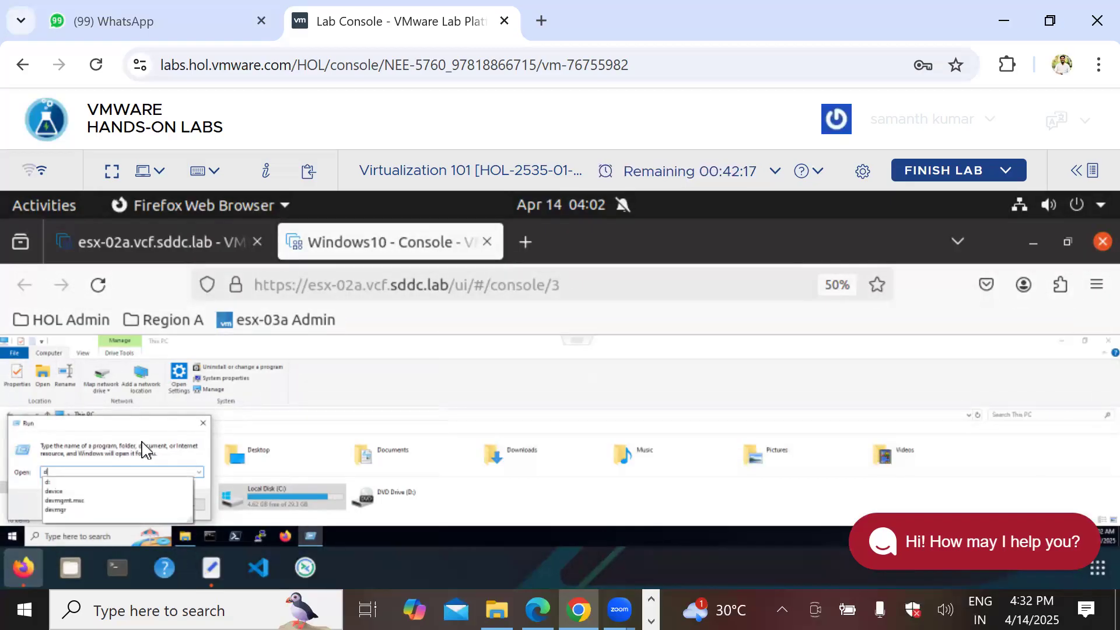
{"action": "type", "text": "iskmgmt"}
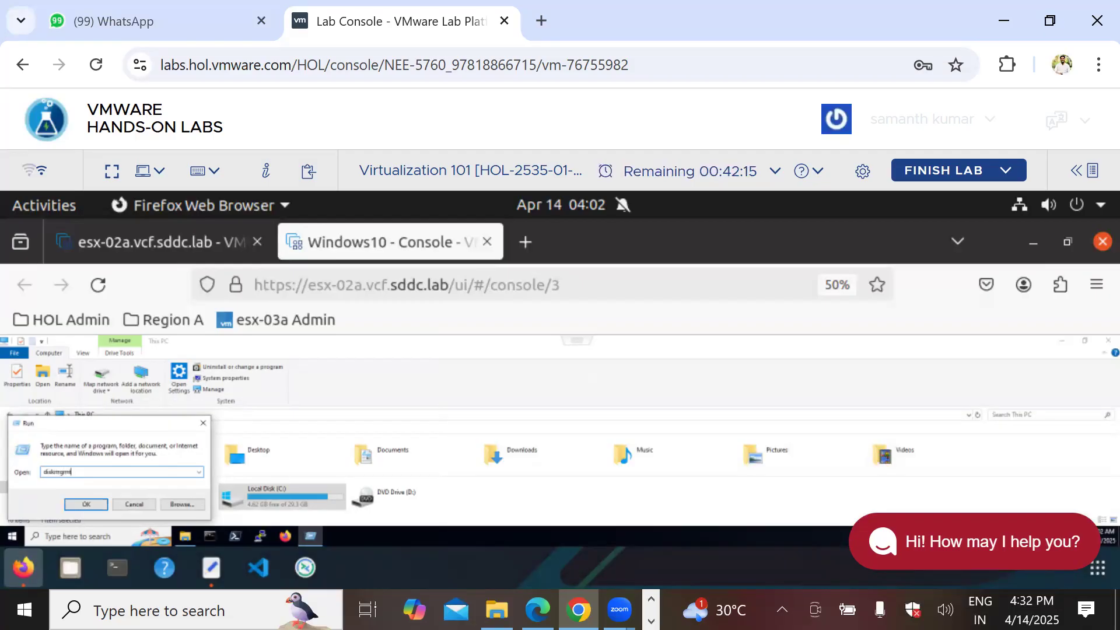
{"action": "type", "text": ".msc"}
Step: Launch diskmgmt.msc, initialize Disk 1 as GPT, and maximize the Disk Management window
{"action": "key", "text": "Return"}
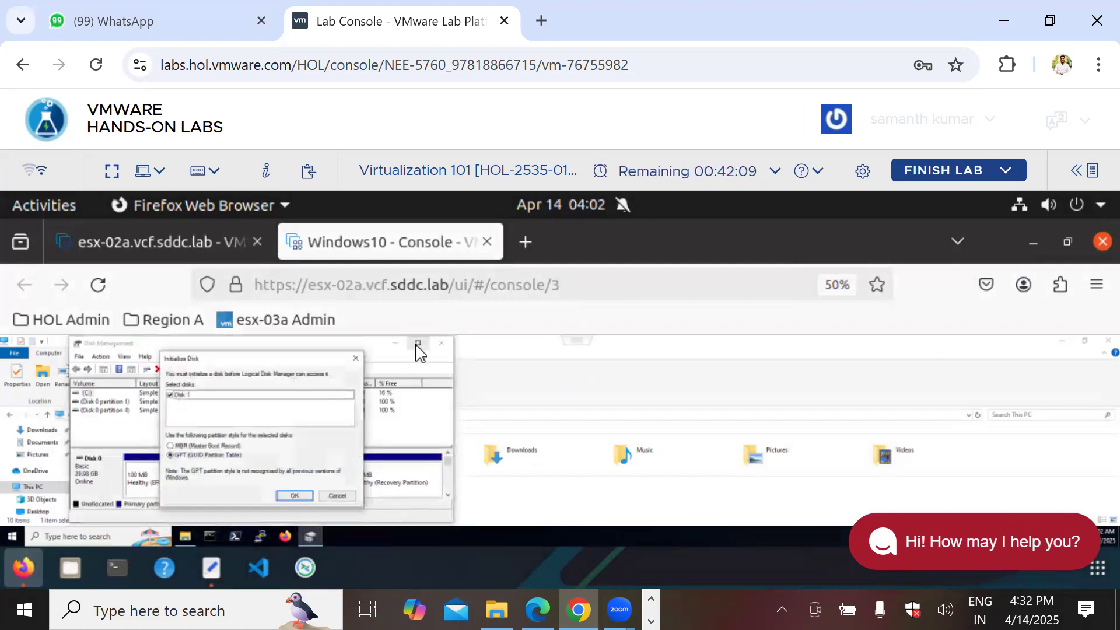
{"action": "left_click", "coordinate": [306, 497]}
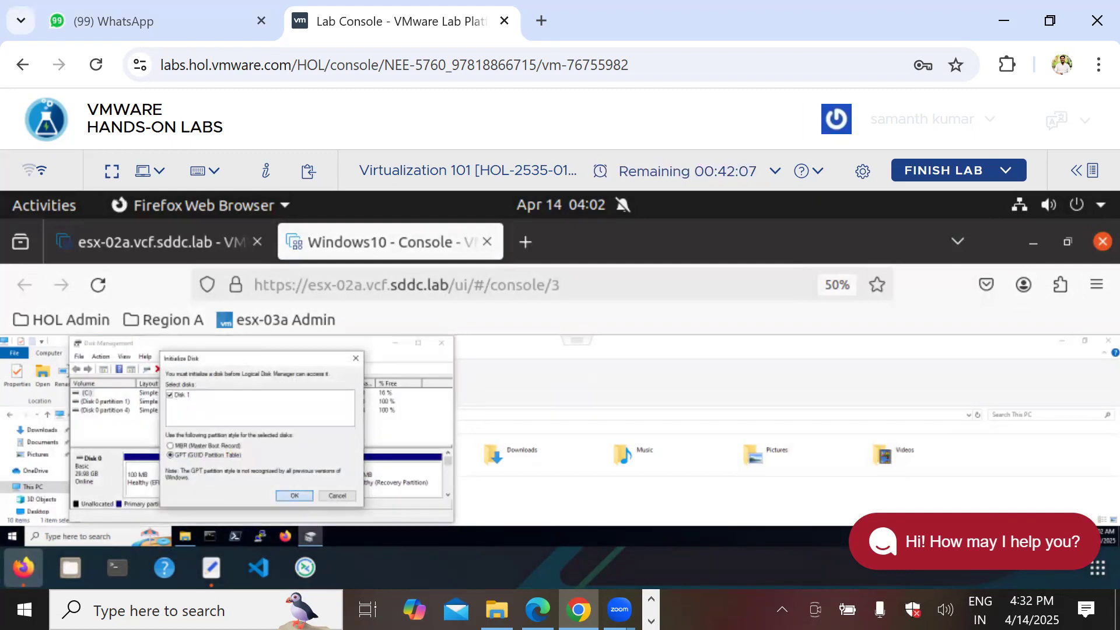
{"action": "left_click", "coordinate": [418, 343]}
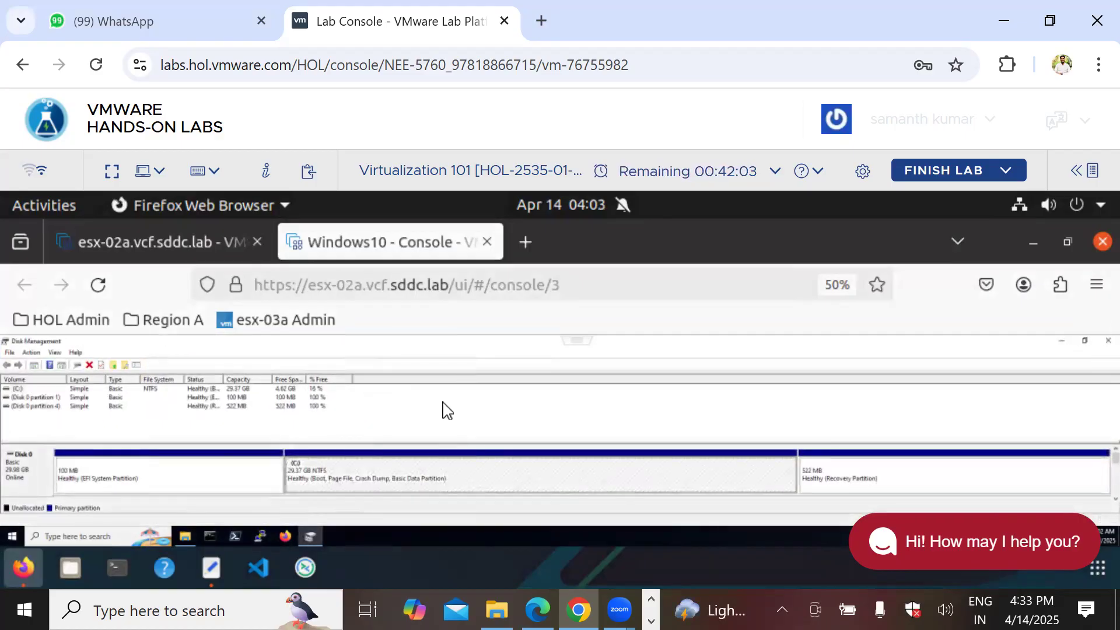
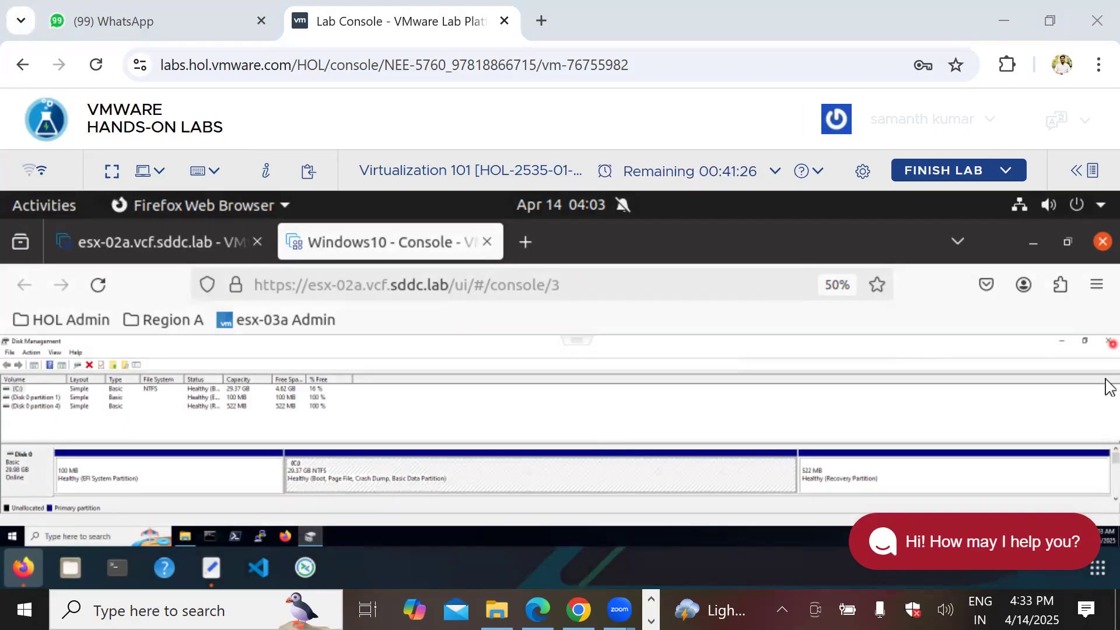
Step: Bring Disk 1's 134 MB unallocated space into view, select it, then switch to the esx-02a tab
{"action": "left_click", "coordinate": [1115, 499]}
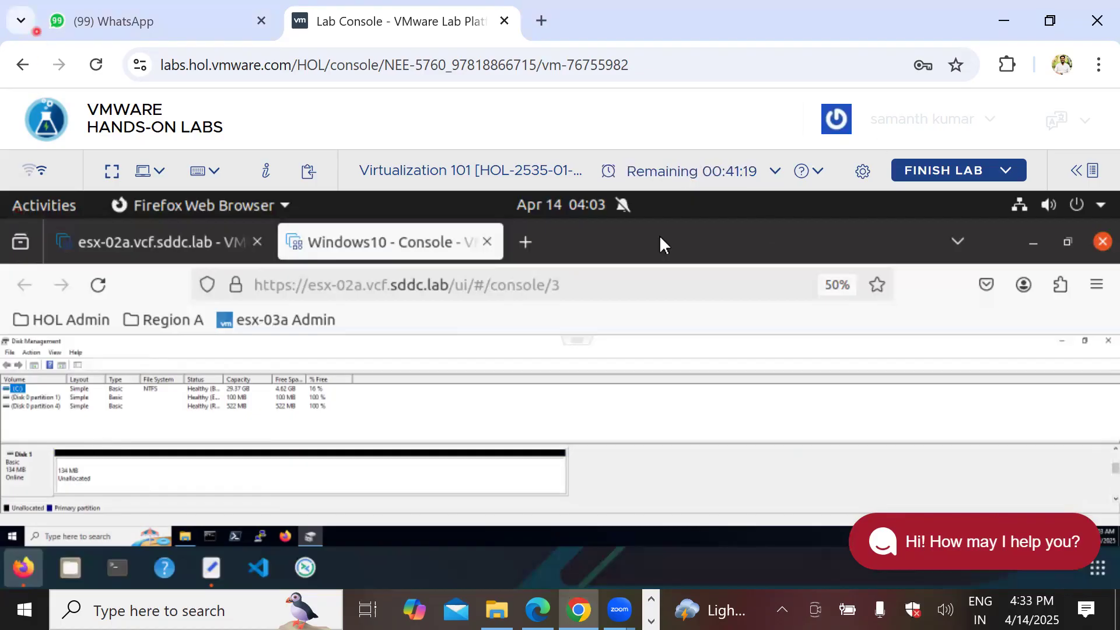
{"action": "left_click", "coordinate": [82, 486]}
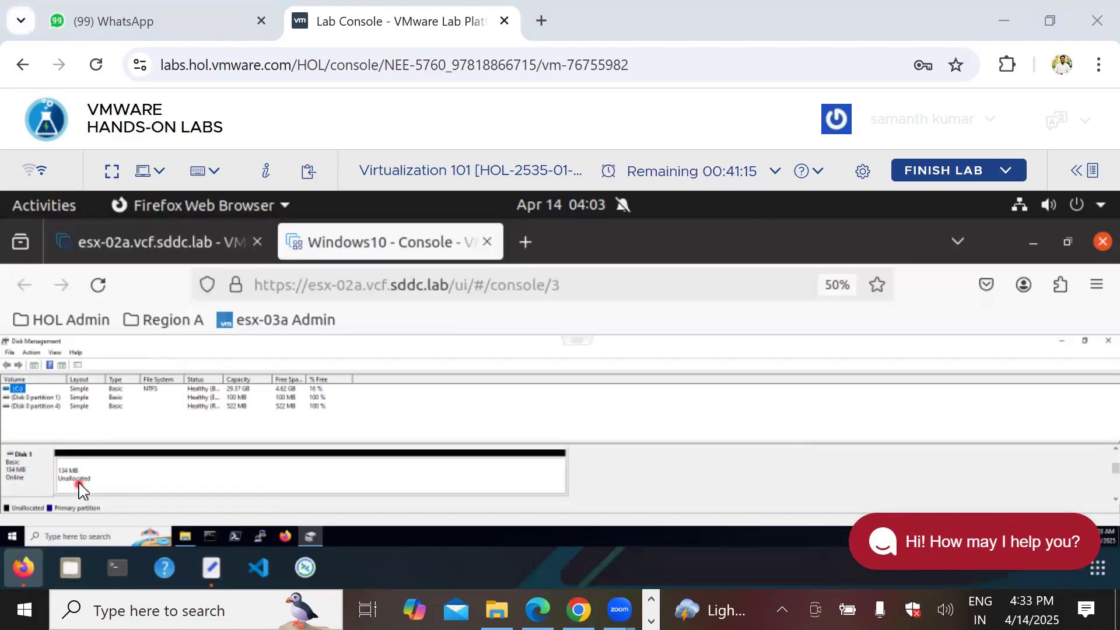
{"action": "left_click", "coordinate": [86, 478]}
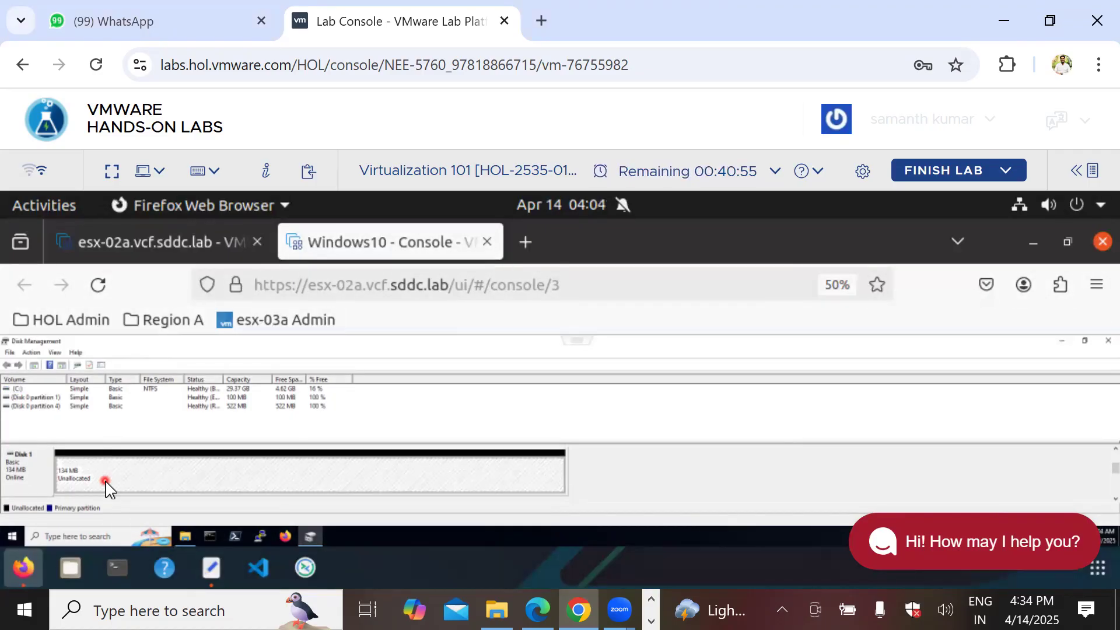
{"action": "left_click", "coordinate": [167, 241]}
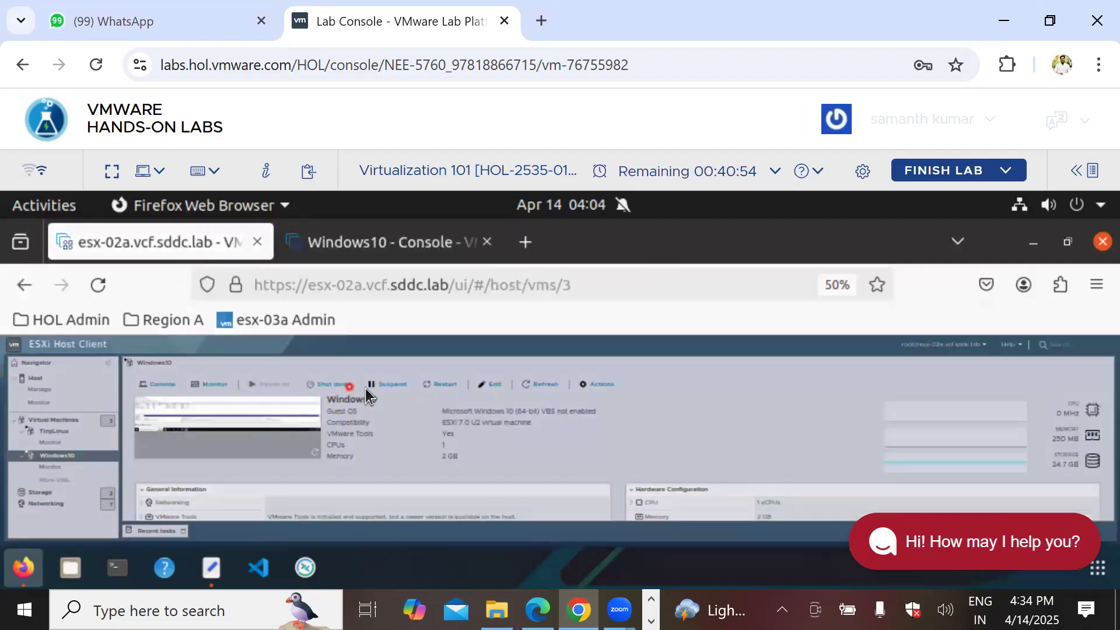
Step: Open the Windows10 VM's Edit settings to review Hard disk 2 at 150 MB, then return to the console
{"action": "left_click", "coordinate": [490, 386]}
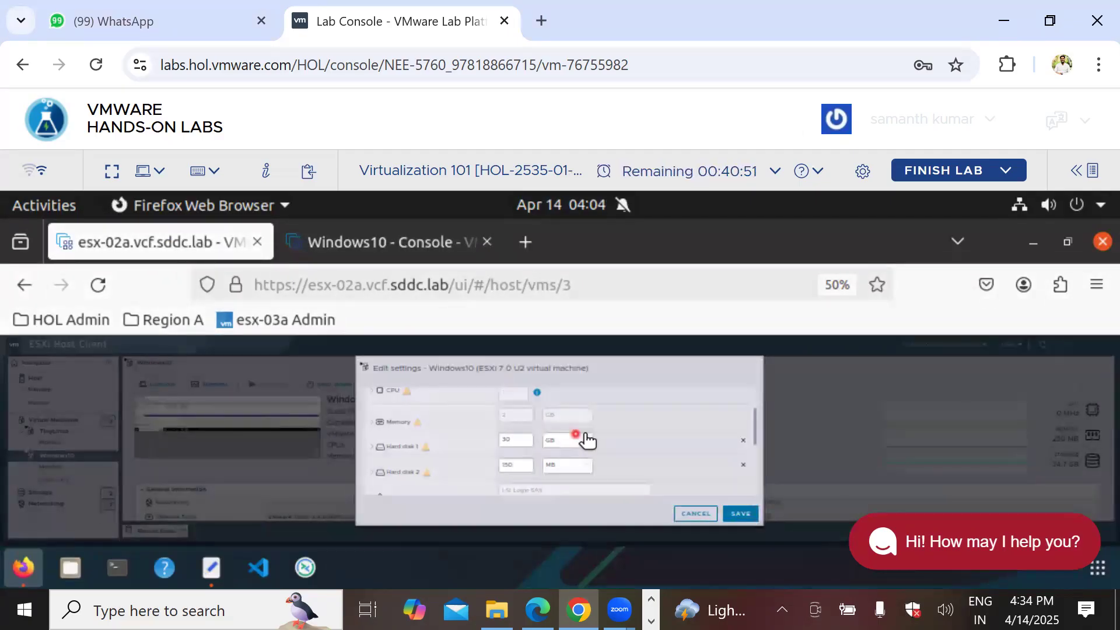
{"action": "left_click", "coordinate": [347, 245]}
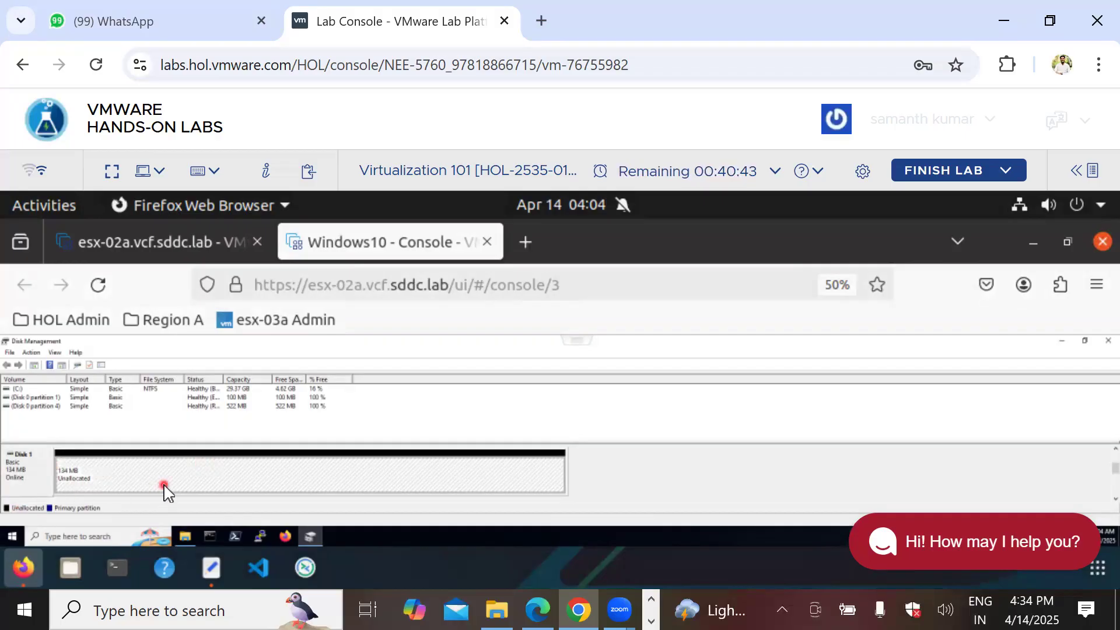
Step: Create a New Simple Volume on Disk 1 with full size, drive E:, NTFS, label New Volume
{"action": "left_click_drag", "start_coordinate": [164, 485], "coordinate": [202, 470]}
{"action": "right_click", "coordinate": [203, 474]}
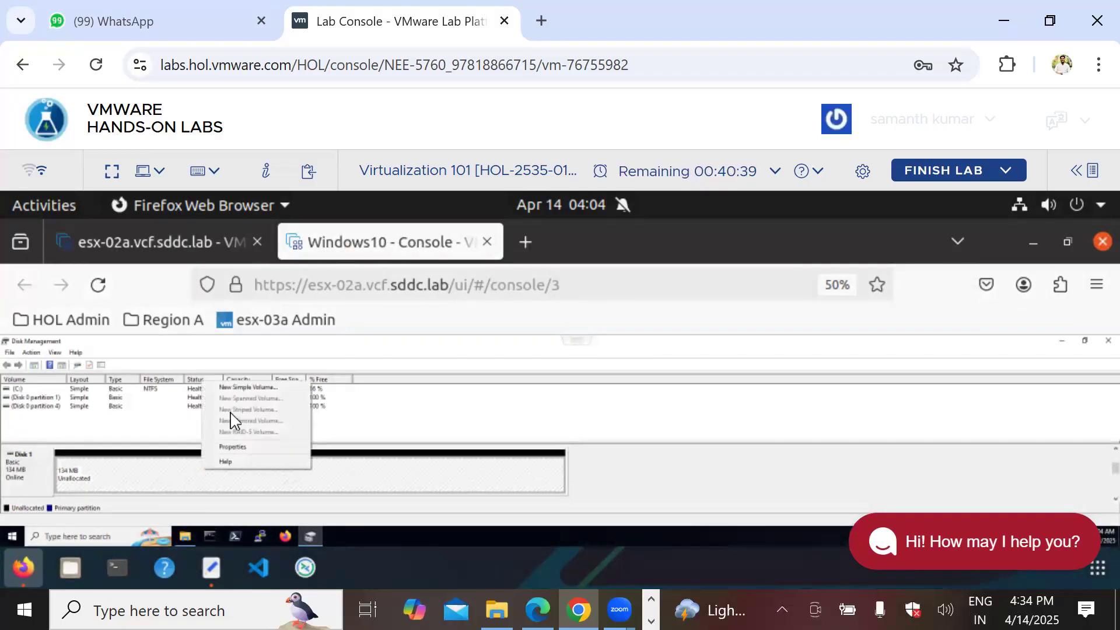
{"action": "left_click", "coordinate": [245, 388]}
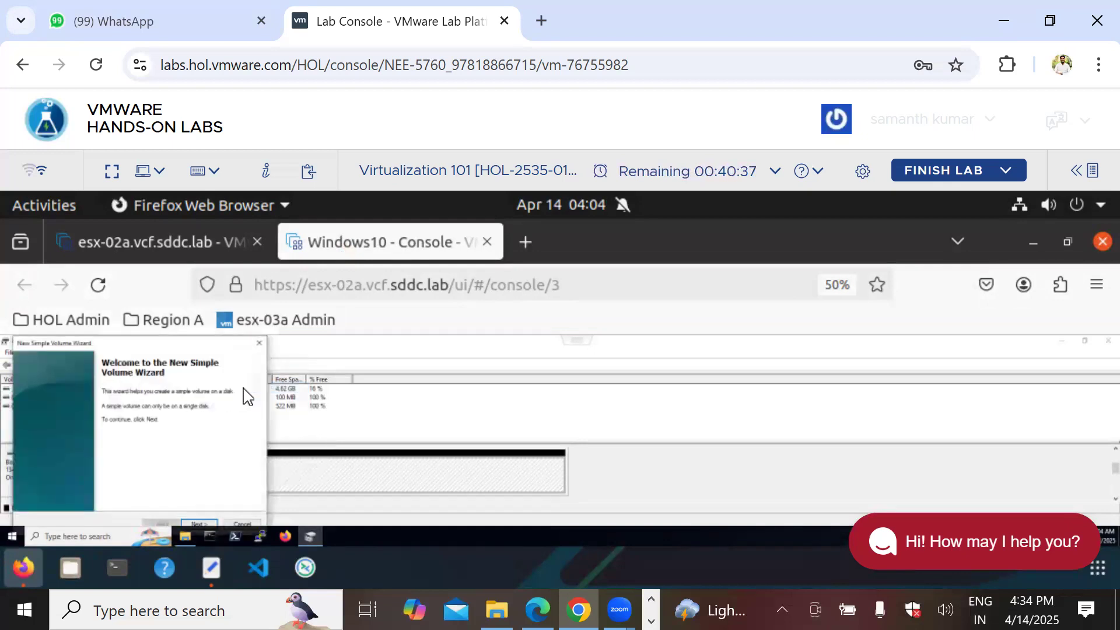
{"action": "left_click", "coordinate": [188, 520]}
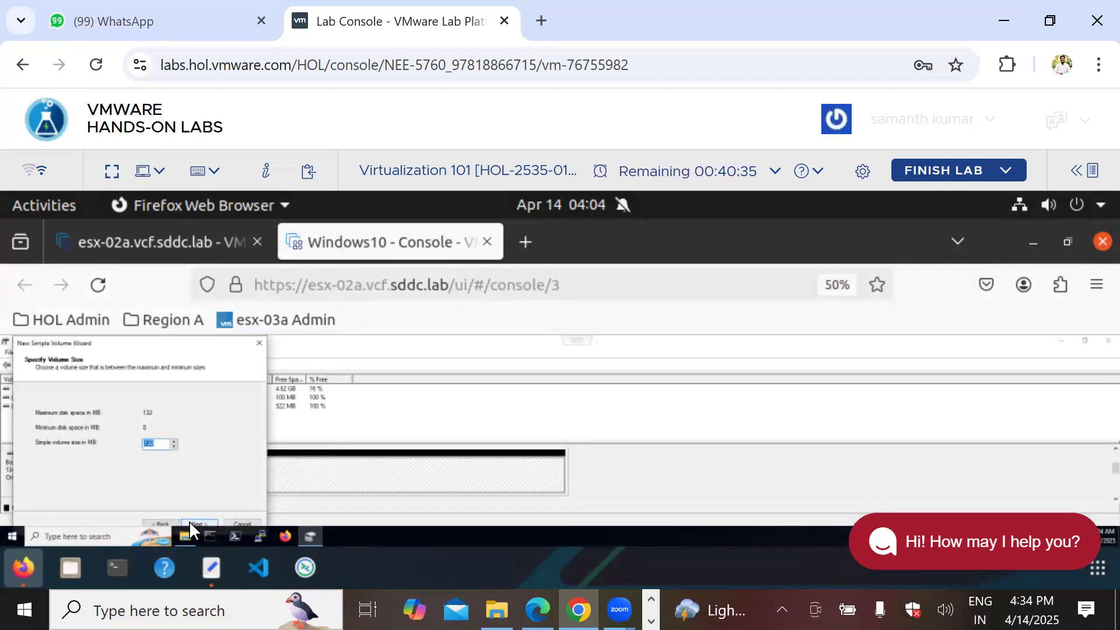
{"action": "left_click", "coordinate": [189, 520]}
{"action": "left_click", "coordinate": [189, 521]}
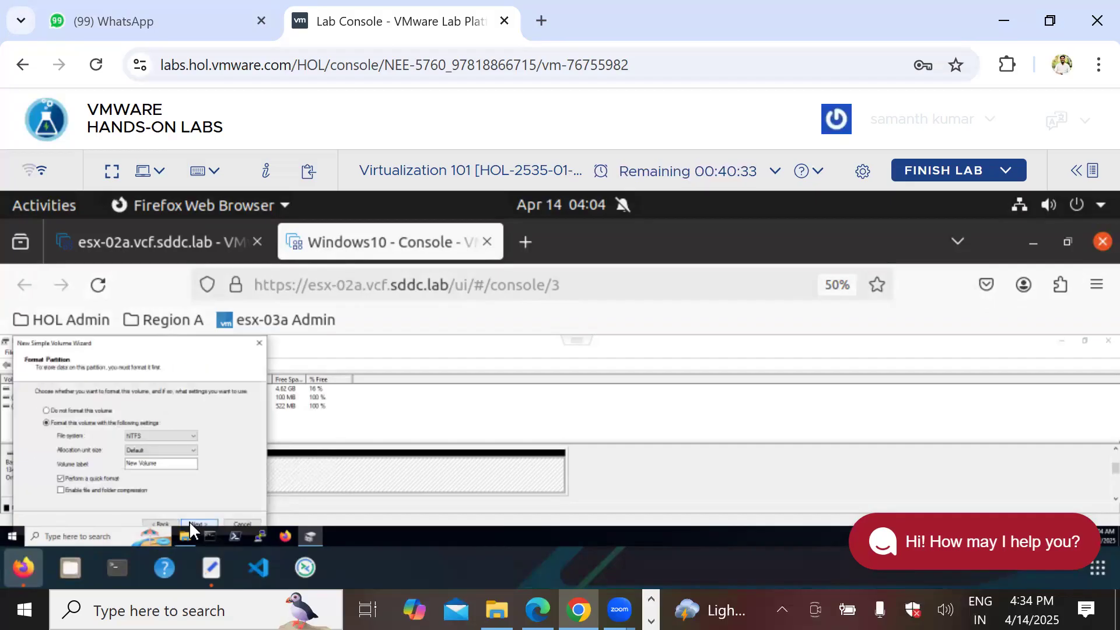
{"action": "left_click", "coordinate": [189, 520]}
{"action": "left_click", "coordinate": [189, 521]}
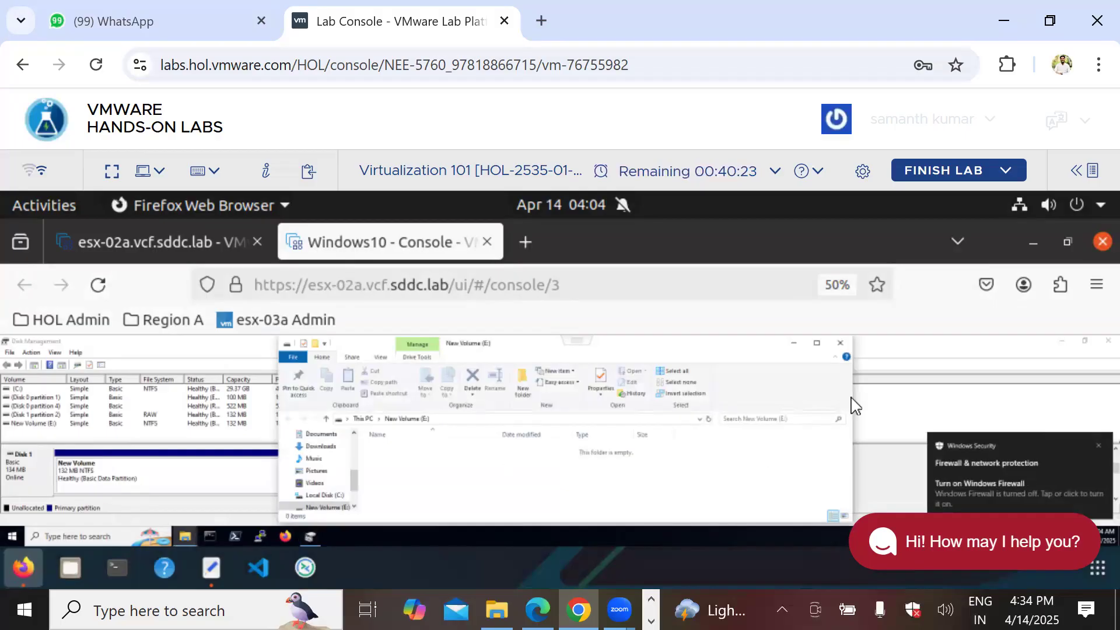
Step: Close the E: folder and Disk Management, check New Volume (E:) in This PC, then return to VM settings
{"action": "left_click", "coordinate": [840, 343]}
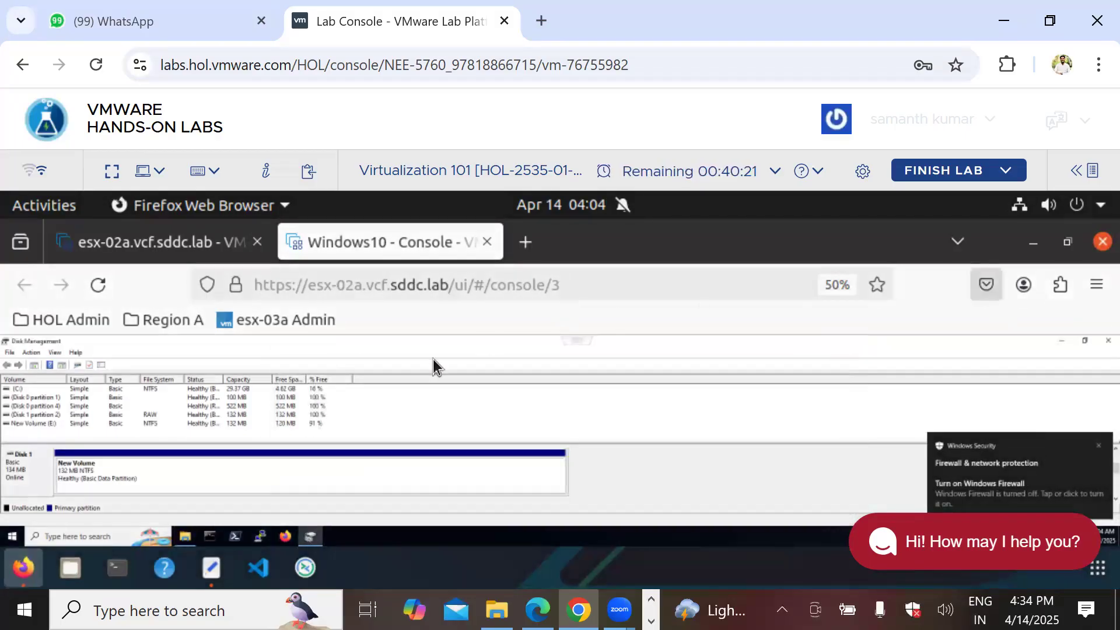
{"action": "left_click", "coordinate": [1108, 341]}
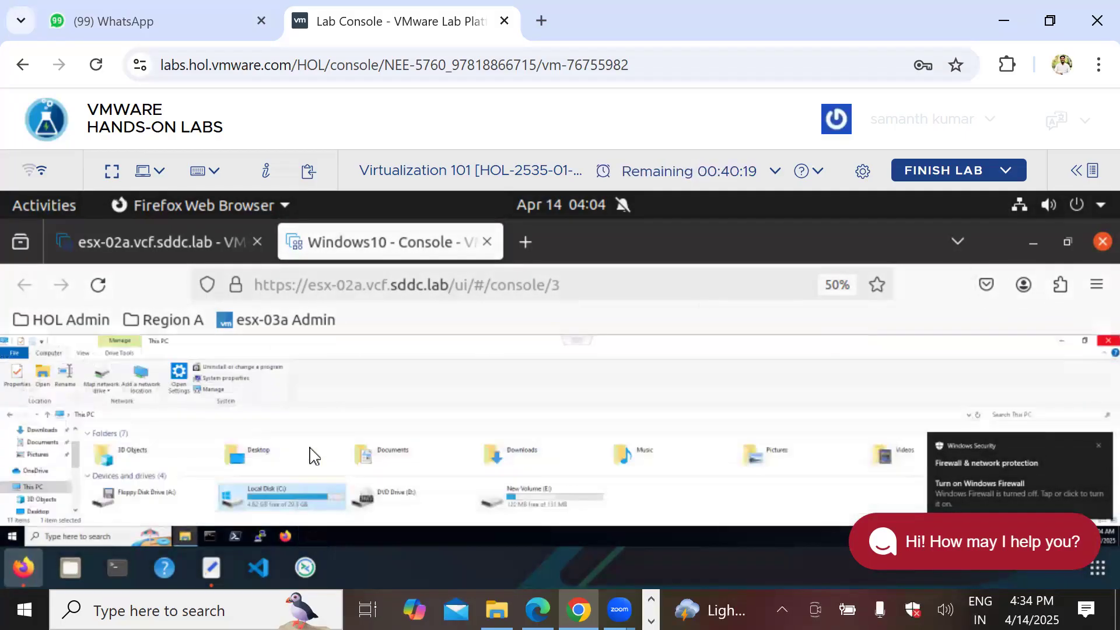
{"action": "left_click", "coordinate": [542, 499]}
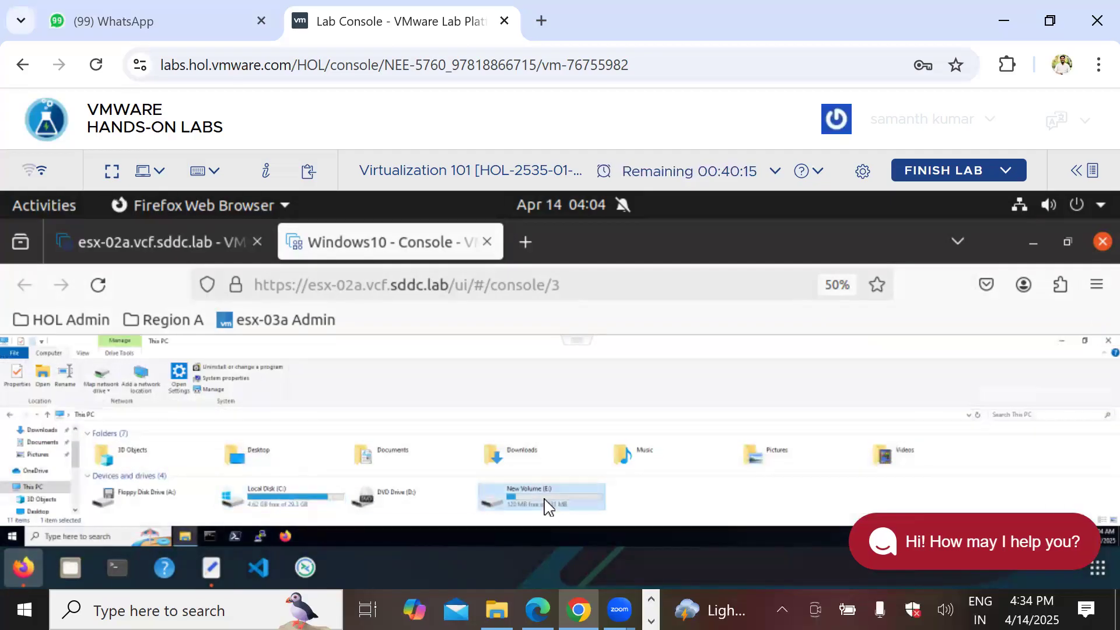
{"action": "left_click", "coordinate": [140, 240]}
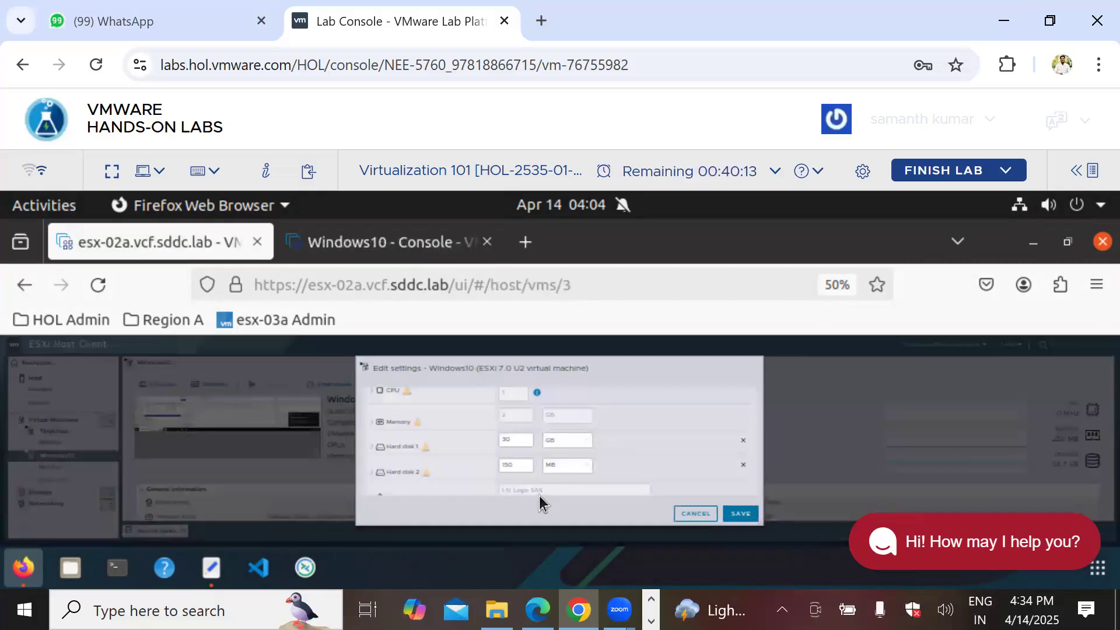
Step: Add a new 100 MB standard hard disk to the Windows10 VM and save the settings
{"action": "scroll", "coordinate": [528, 436], "scroll_direction": "up", "scroll_amount": 2}
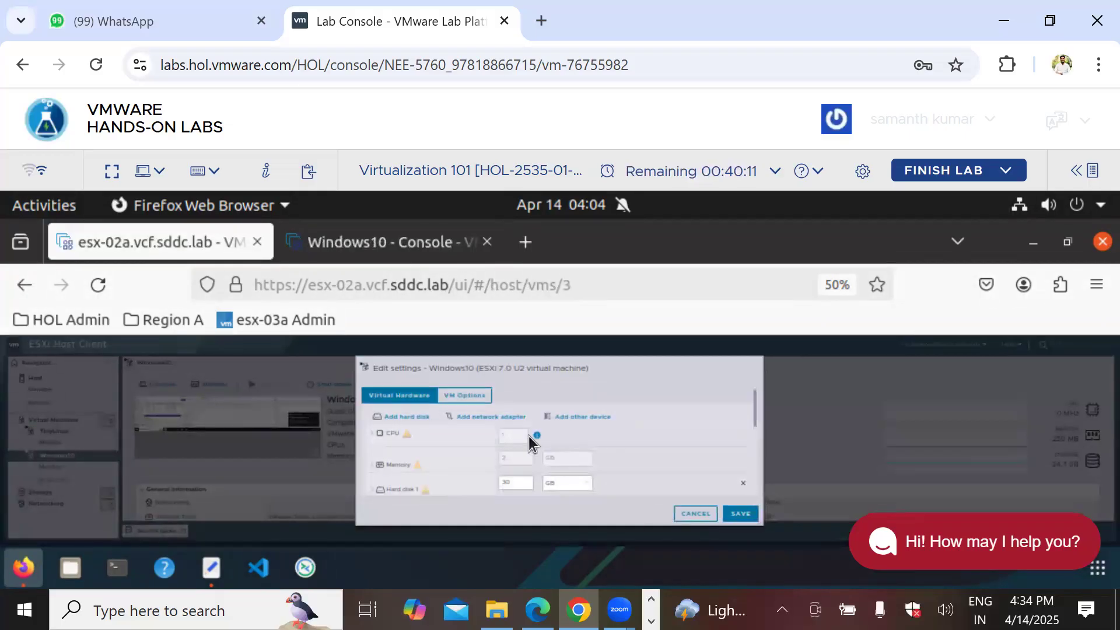
{"action": "left_click", "coordinate": [397, 426]}
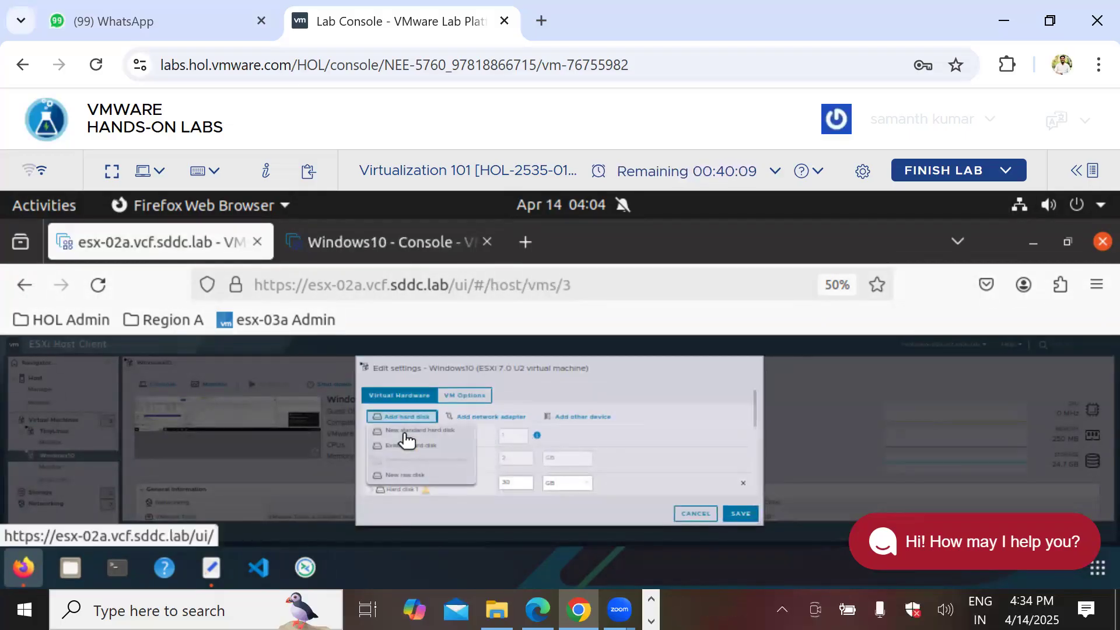
{"action": "left_click", "coordinate": [408, 438]}
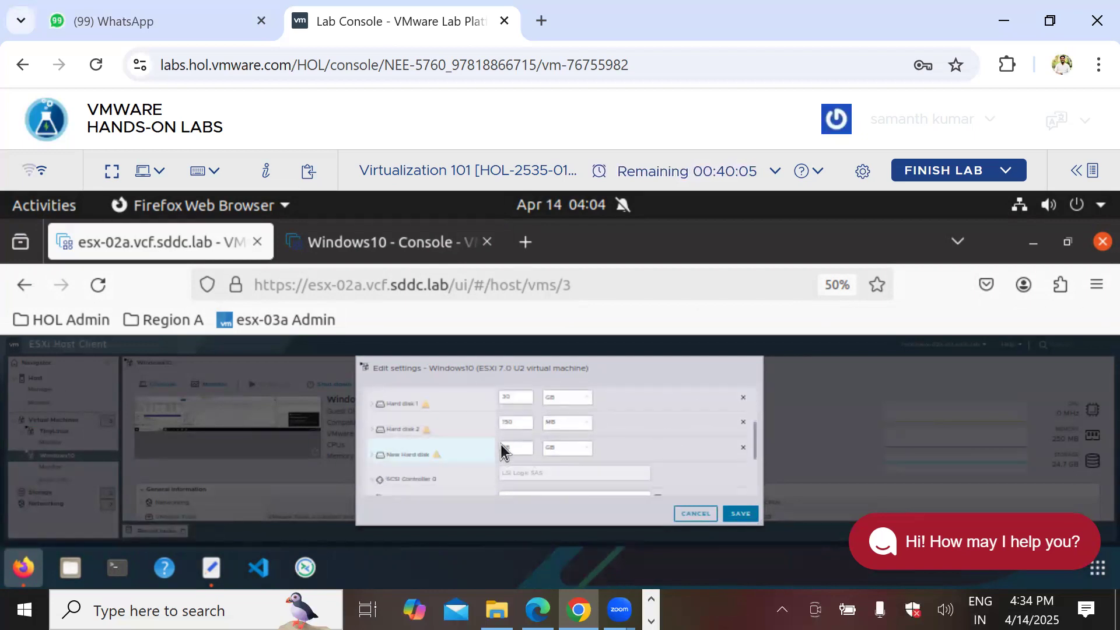
{"action": "double_click", "coordinate": [521, 447]}
{"action": "type", "text": "1"}
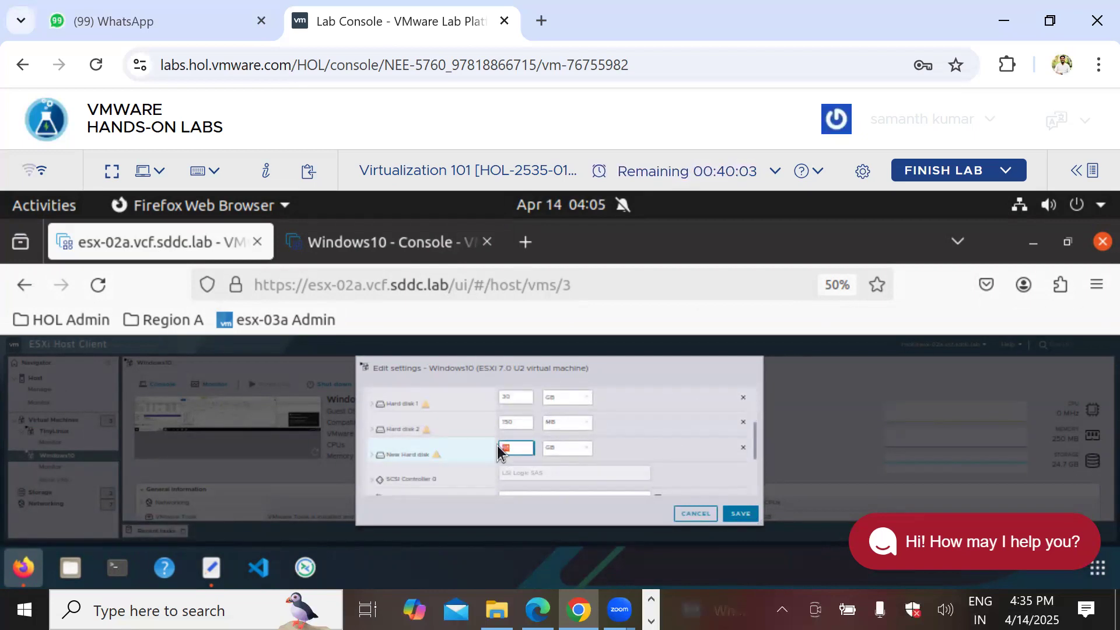
{"action": "type", "text": "00"}
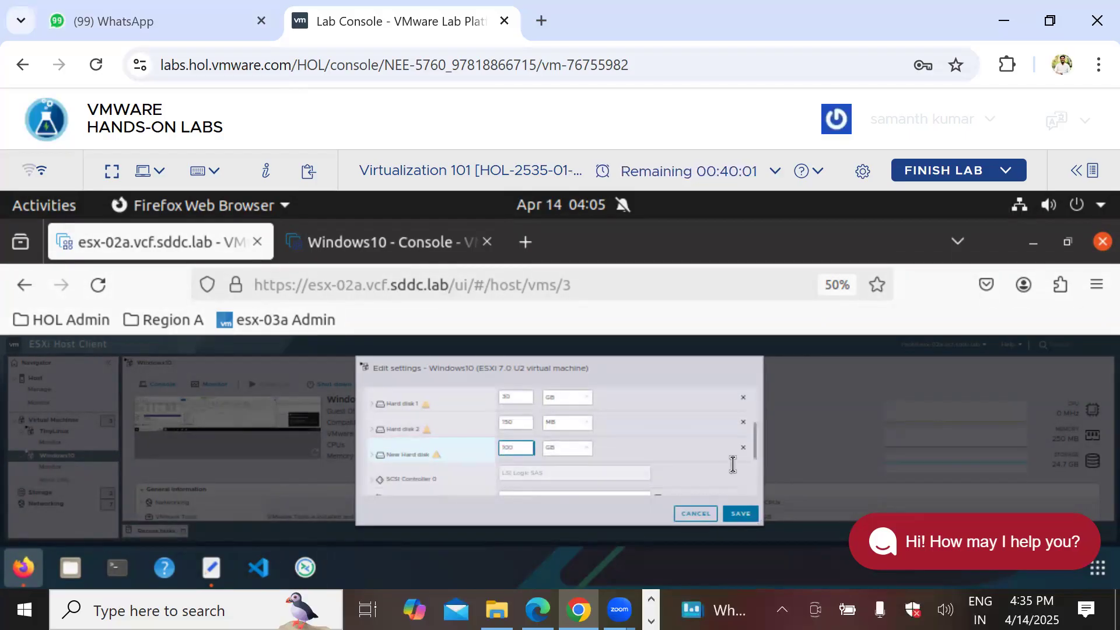
{"action": "left_click", "coordinate": [574, 449]}
{"action": "left_click", "coordinate": [554, 466]}
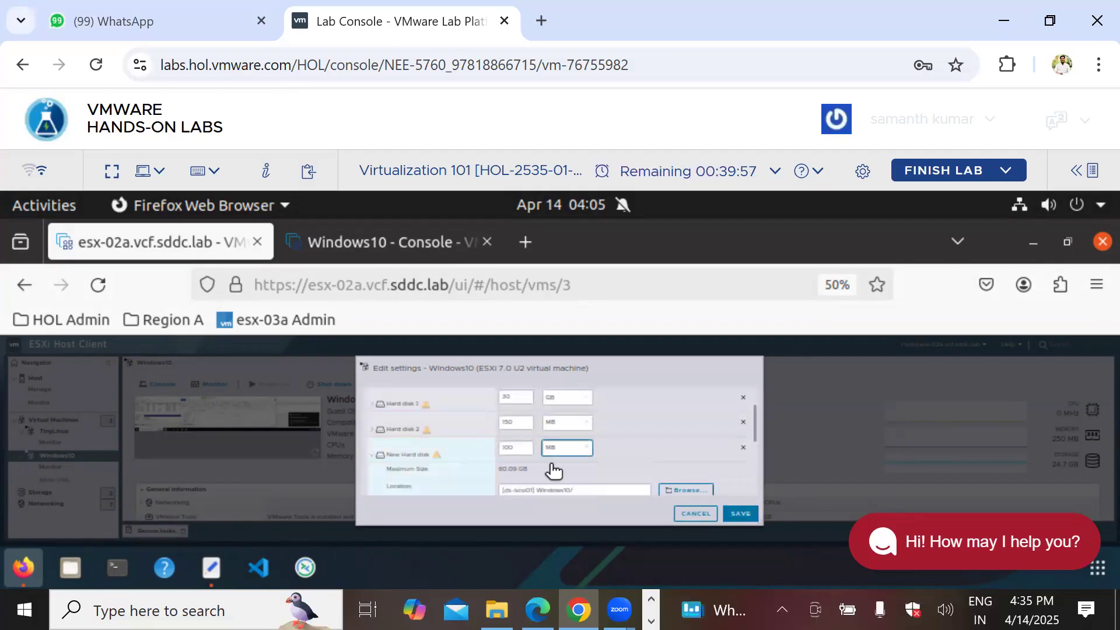
{"action": "left_click", "coordinate": [741, 514]}
{"action": "left_click", "coordinate": [363, 244]}
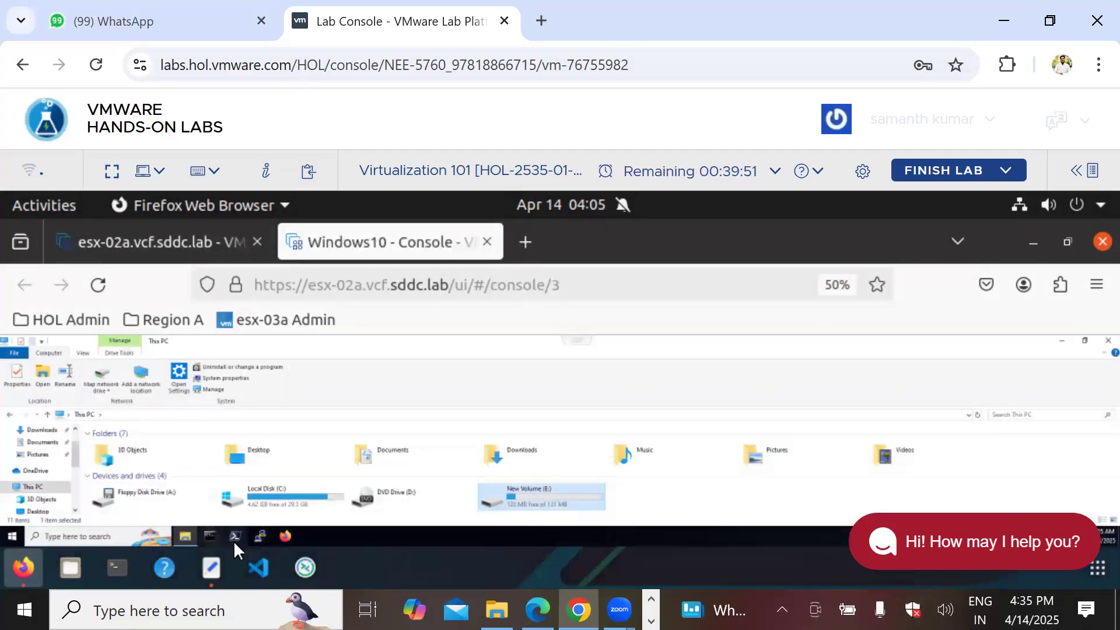
Step: Relaunch diskmgmt.msc from the recent Run entry in the Windows10 VM
{"action": "left_click", "coordinate": [84, 535]}
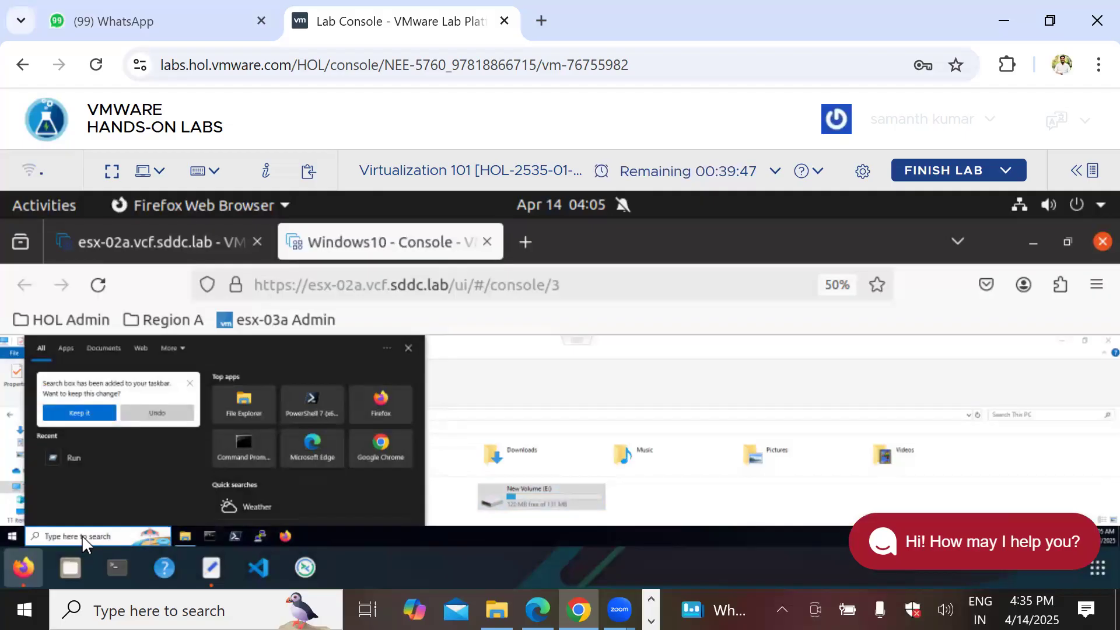
{"action": "left_click", "coordinate": [79, 459]}
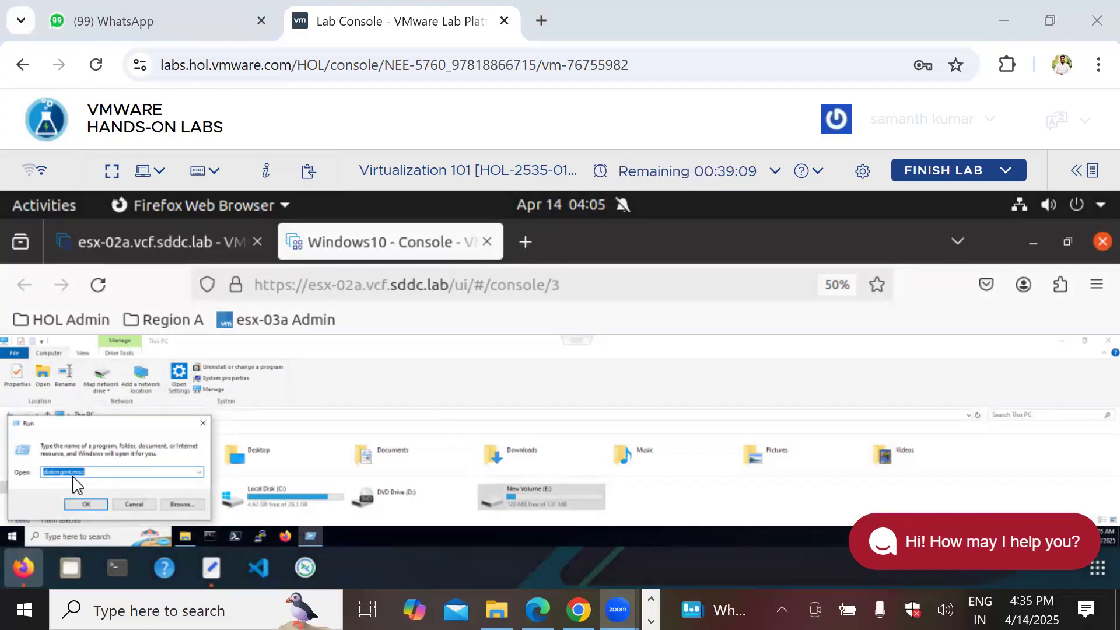
{"action": "left_click", "coordinate": [79, 505]}
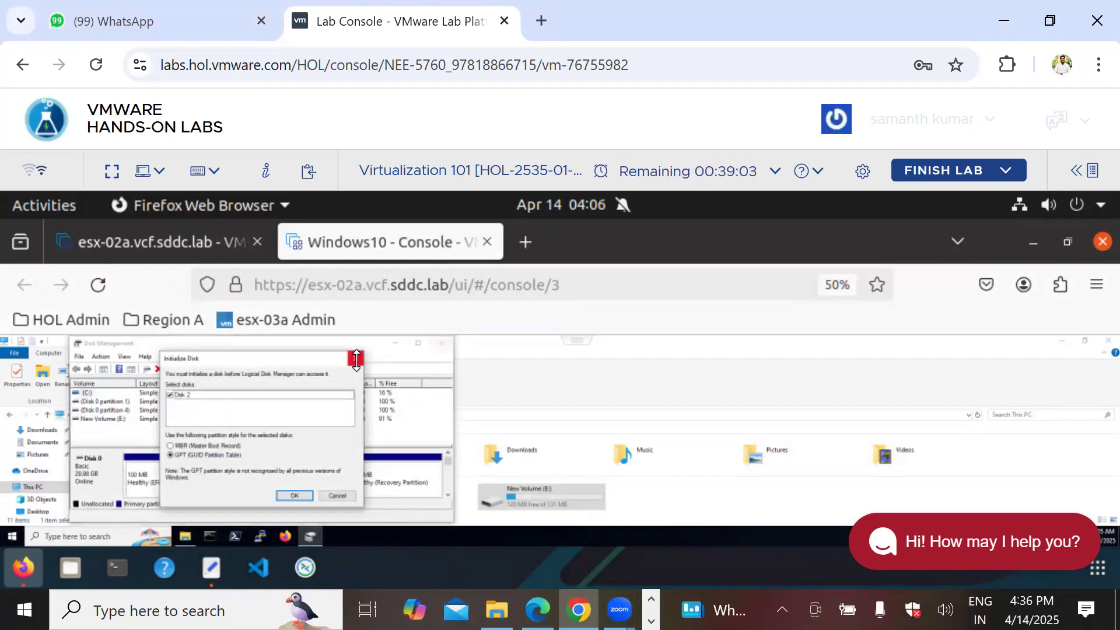
Step: Dismiss the initialization prompt, maximize Disk Management, and look over the C: and New Volume (E:) volumes
{"action": "left_click", "coordinate": [355, 357]}
{"action": "left_click", "coordinate": [418, 343]}
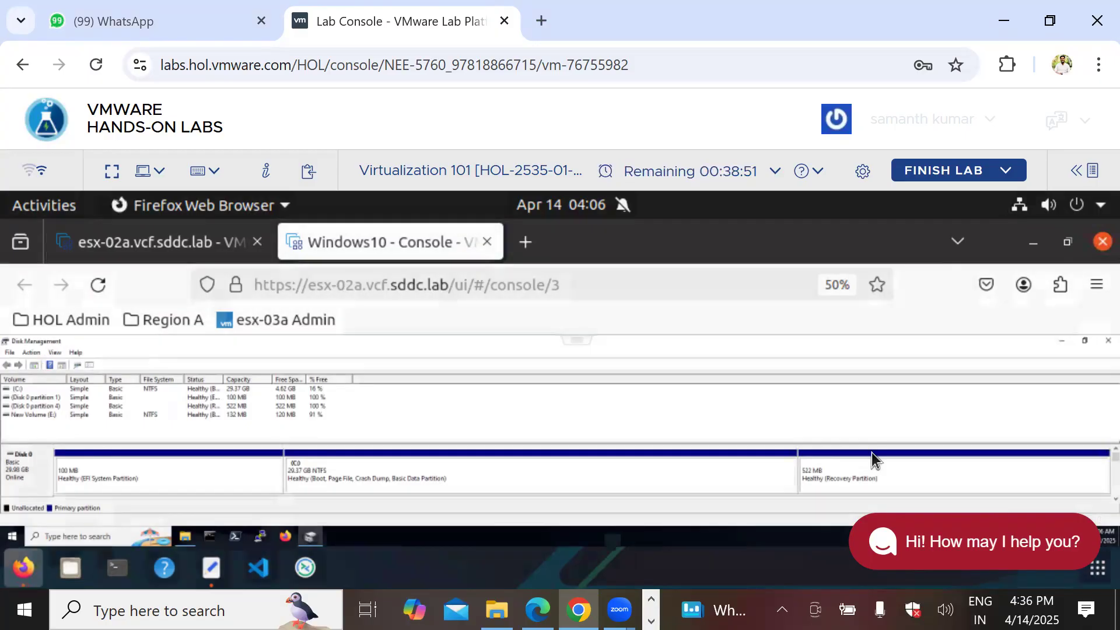
{"action": "left_click", "coordinate": [21, 388]}
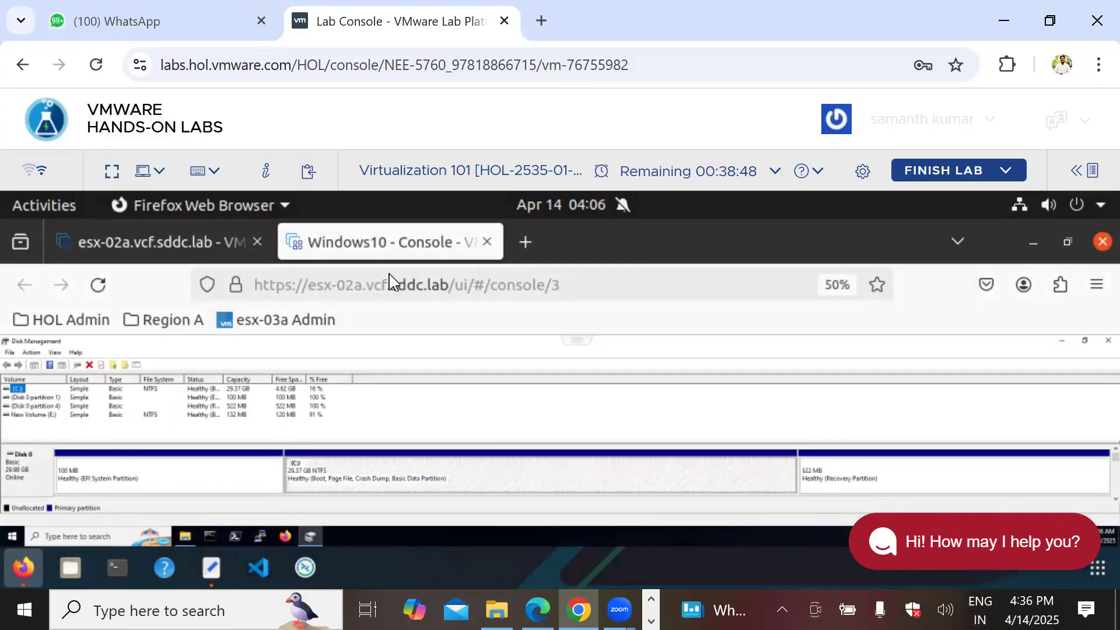
{"action": "left_click", "coordinate": [27, 415]}
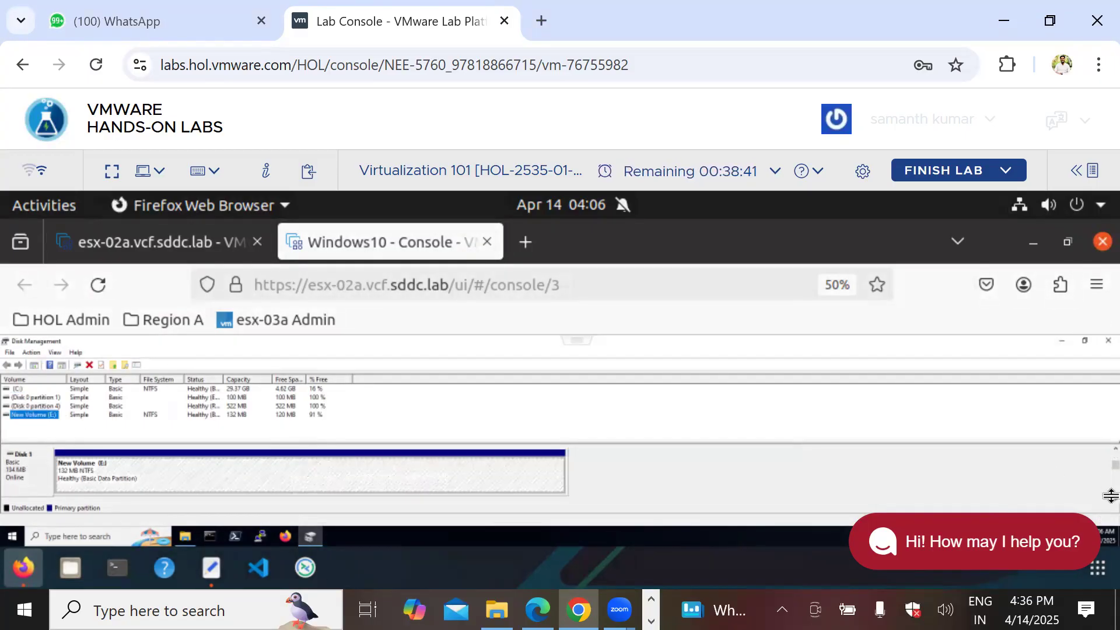
Step: Scroll the disk map to the uninitialized 100 MB Disk 2 and inspect its unallocated space's options
{"action": "scroll", "coordinate": [1111, 495], "scroll_direction": "down", "scroll_amount": 1}
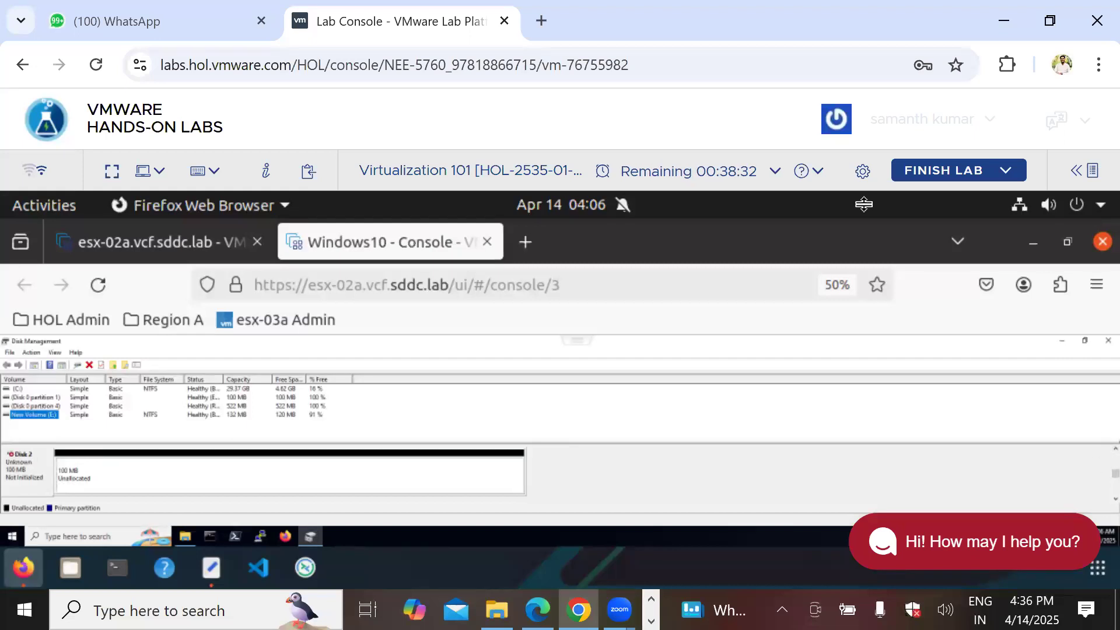
{"action": "key", "text": "ctrl+2"}
{"action": "left_click_drag", "start_coordinate": [1108, 426], "coordinate": [1115, 522]}
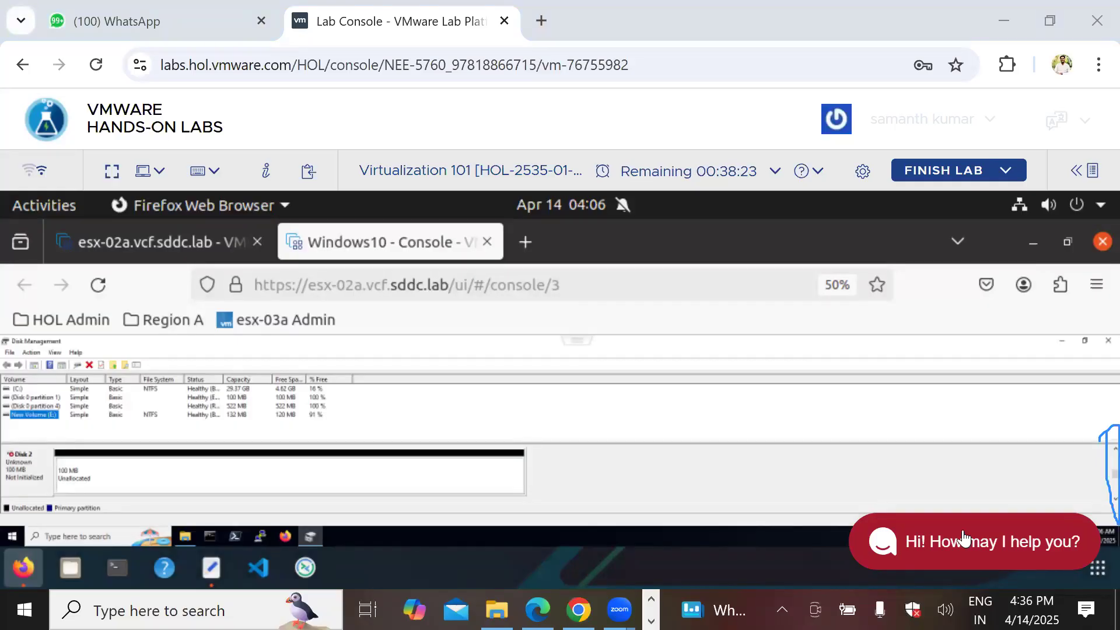
{"action": "left_click", "coordinate": [1110, 501]}
{"action": "left_click", "coordinate": [1110, 502]}
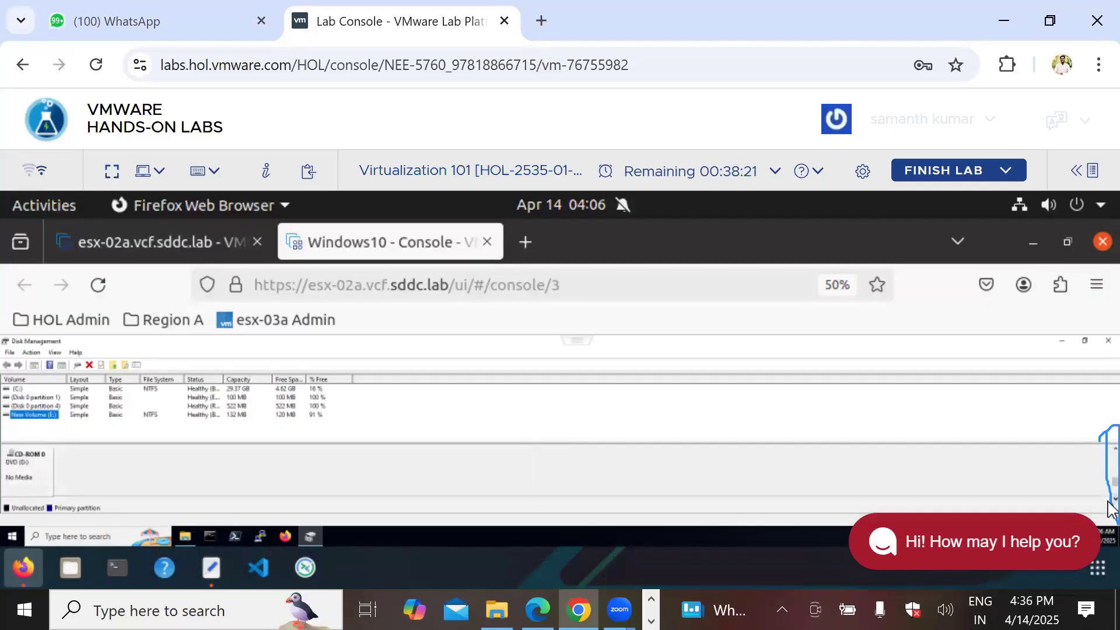
{"action": "left_click", "coordinate": [1111, 450]}
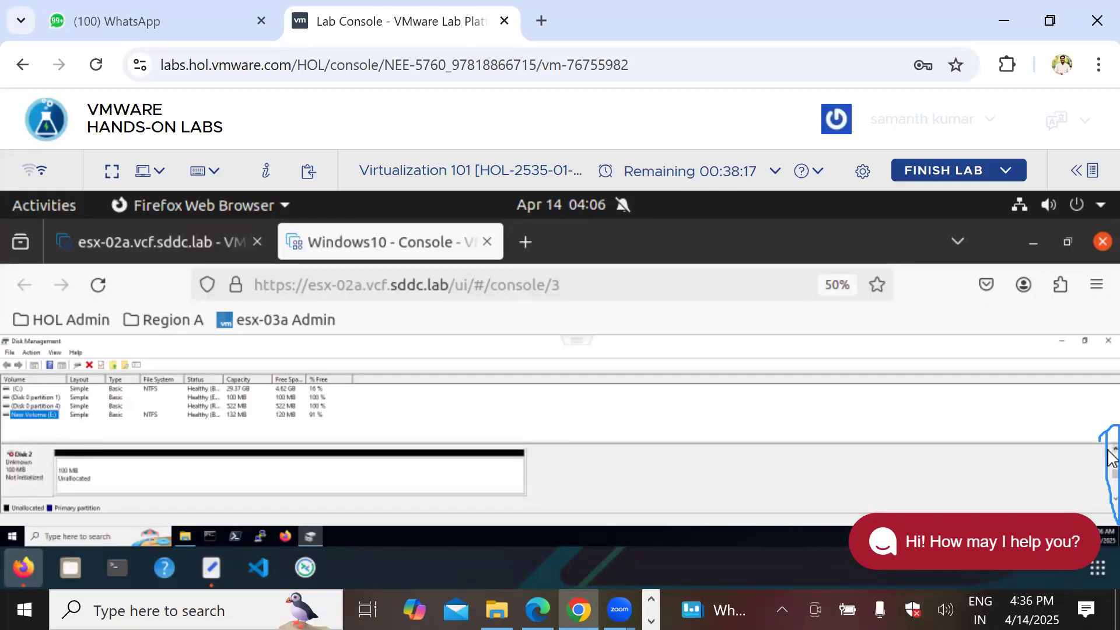
{"action": "left_click", "coordinate": [220, 477]}
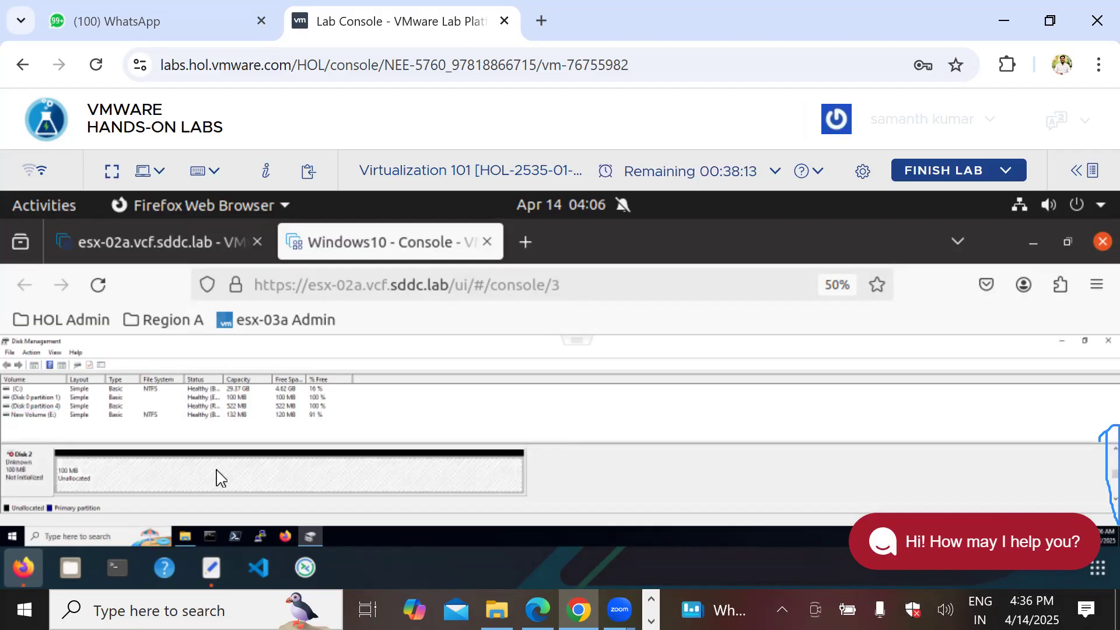
{"action": "right_click", "coordinate": [216, 478]}
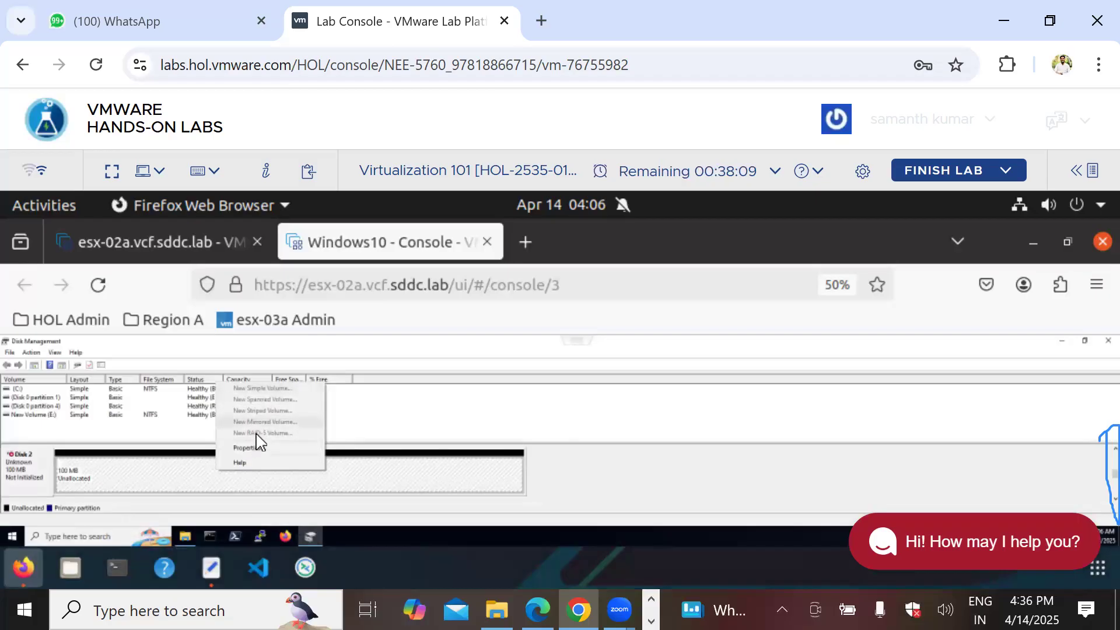
{"action": "left_click", "coordinate": [181, 474]}
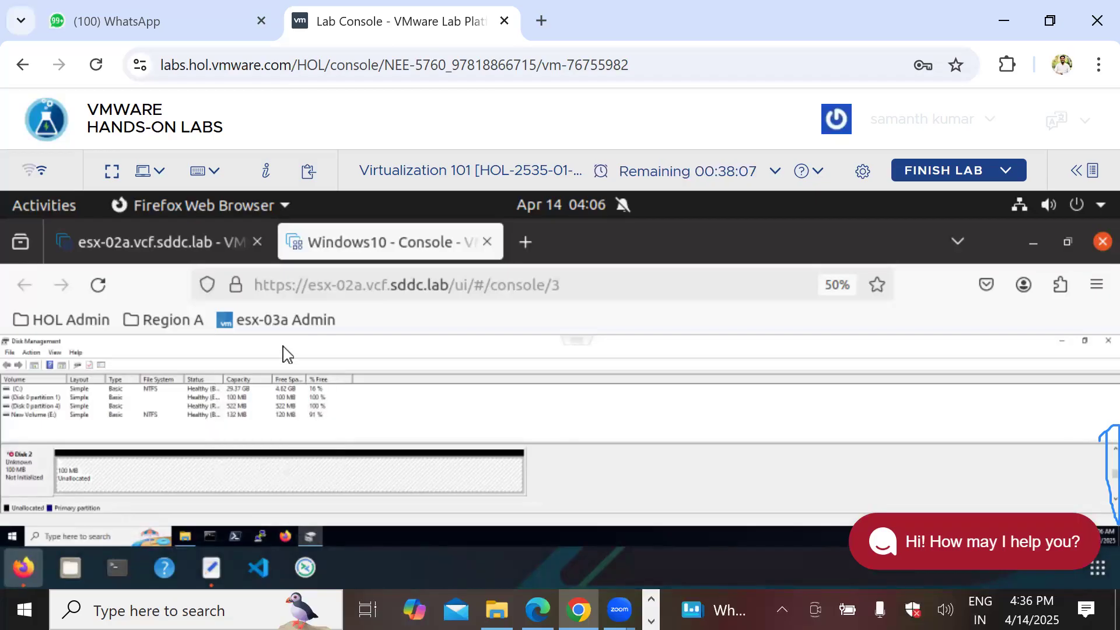
{"action": "left_click", "coordinate": [23, 470]}
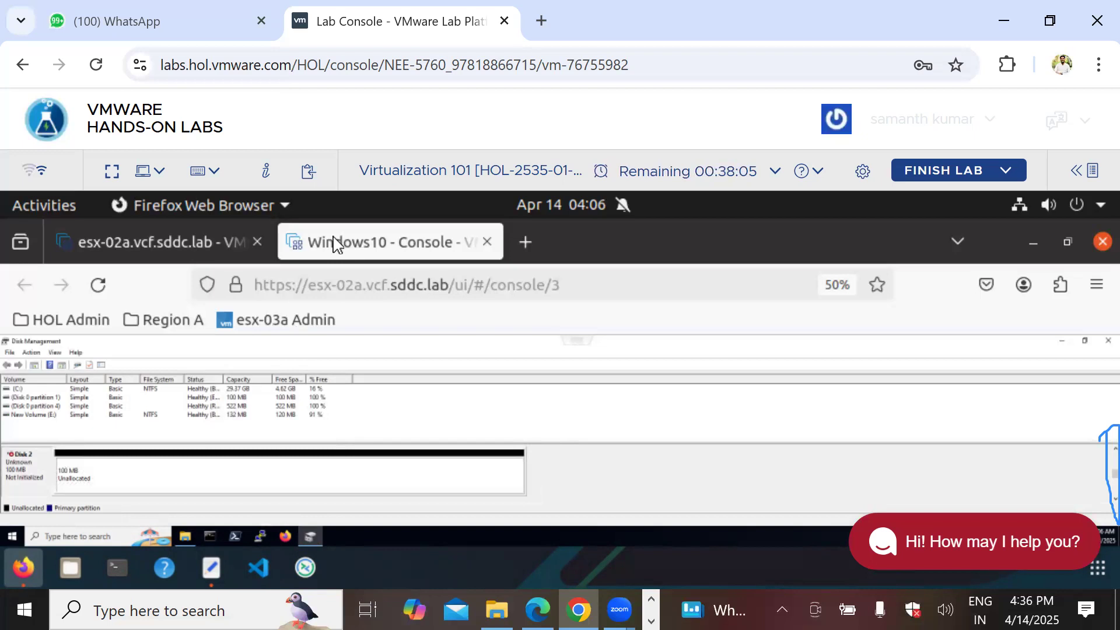
Step: Change the Windows10 VM's Hard disk 3 size from 100 MB to 120 MB and save
{"action": "left_click", "coordinate": [189, 237]}
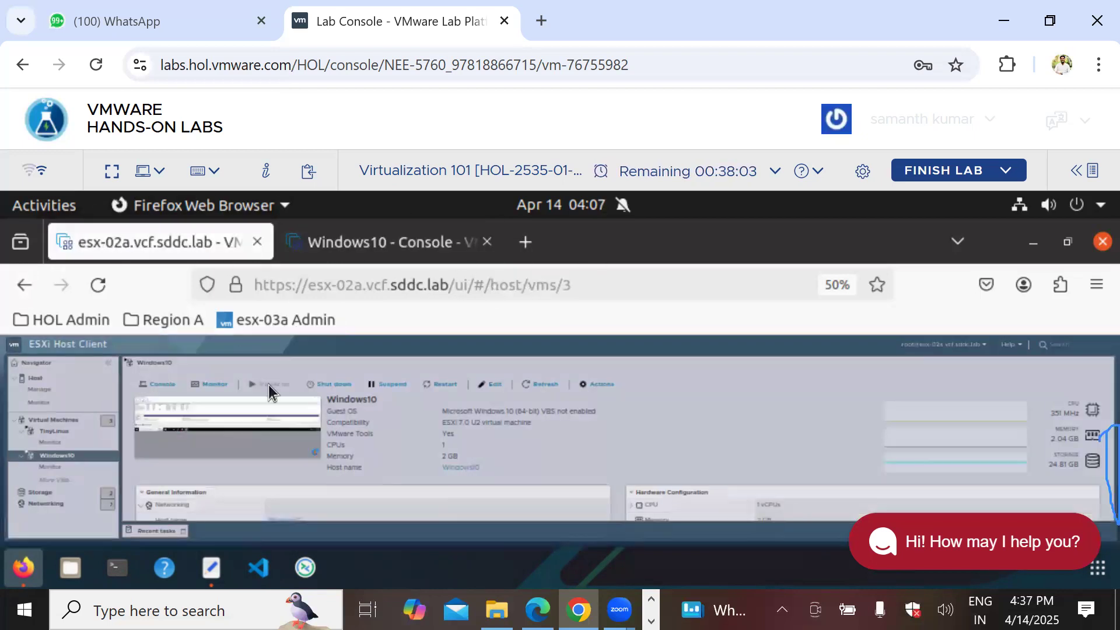
{"action": "left_click", "coordinate": [492, 385]}
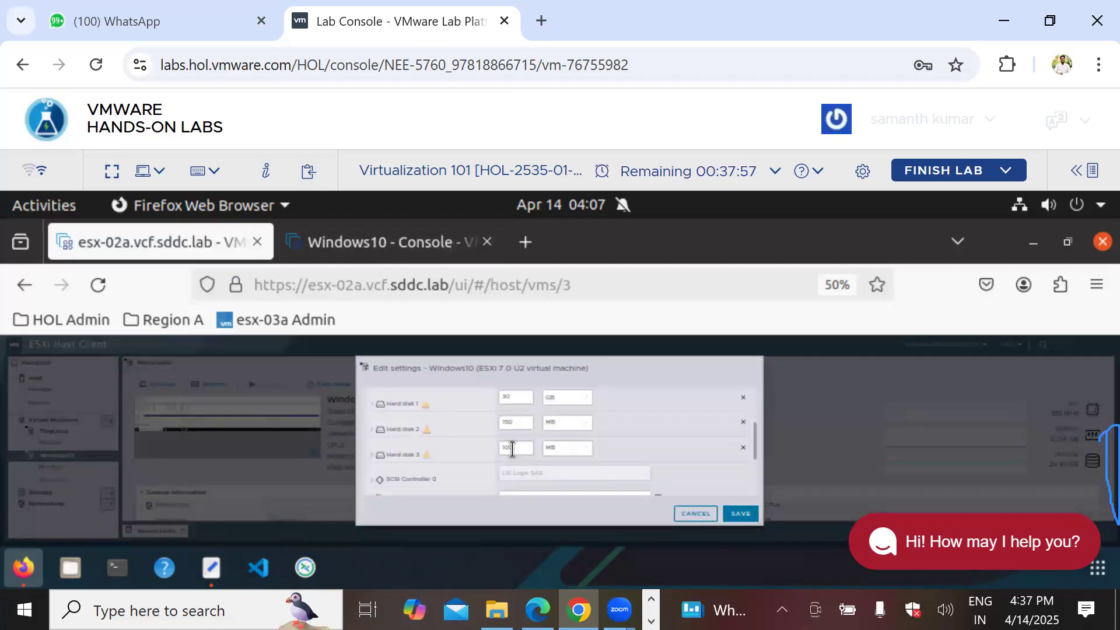
{"action": "left_click", "coordinate": [513, 448]}
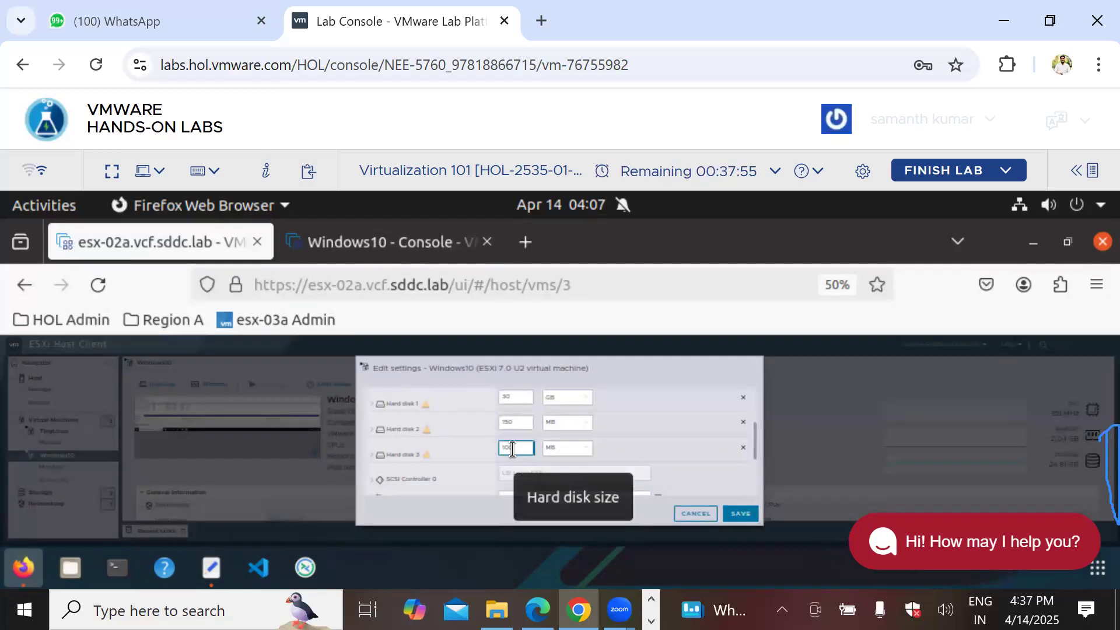
{"action": "left_click_drag", "start_coordinate": [512, 449], "coordinate": [506, 447]}
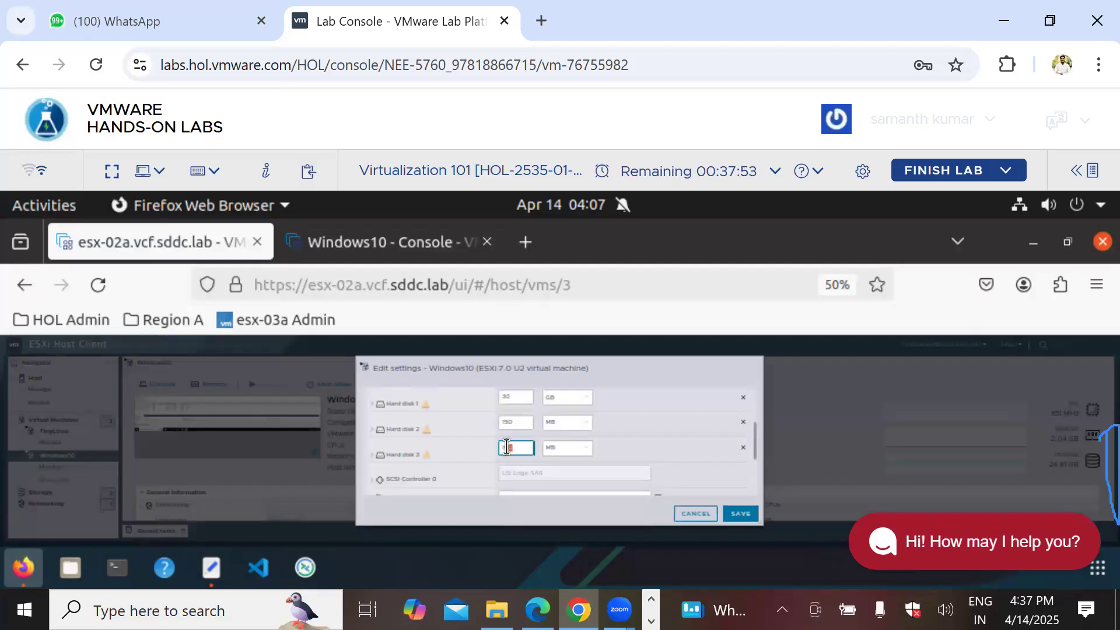
{"action": "key", "text": "BackSpace"}
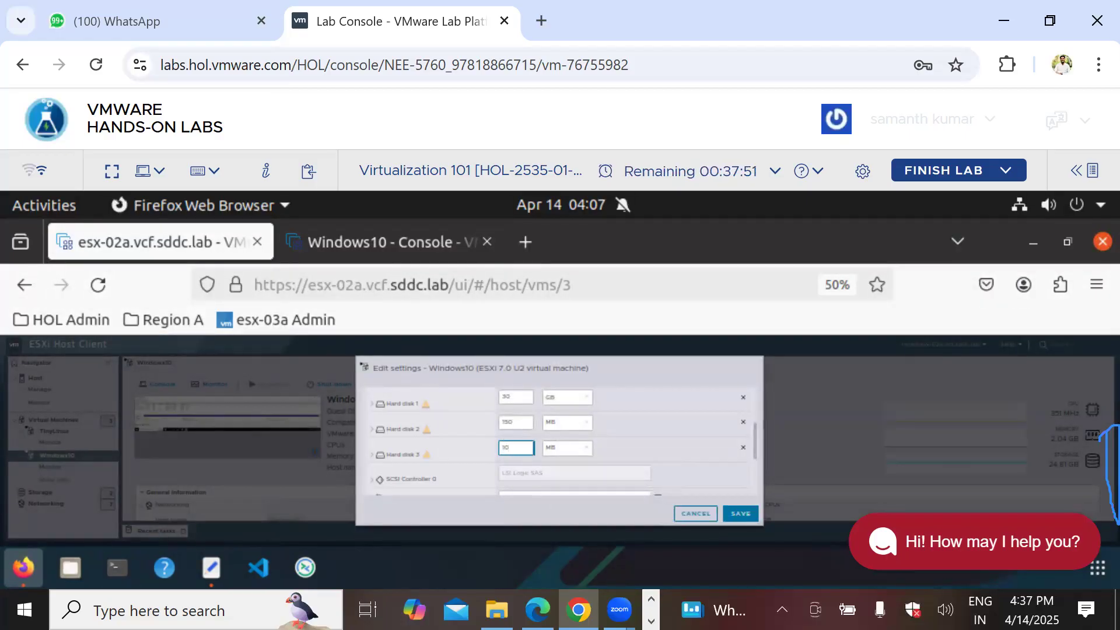
{"action": "type", "text": "20"}
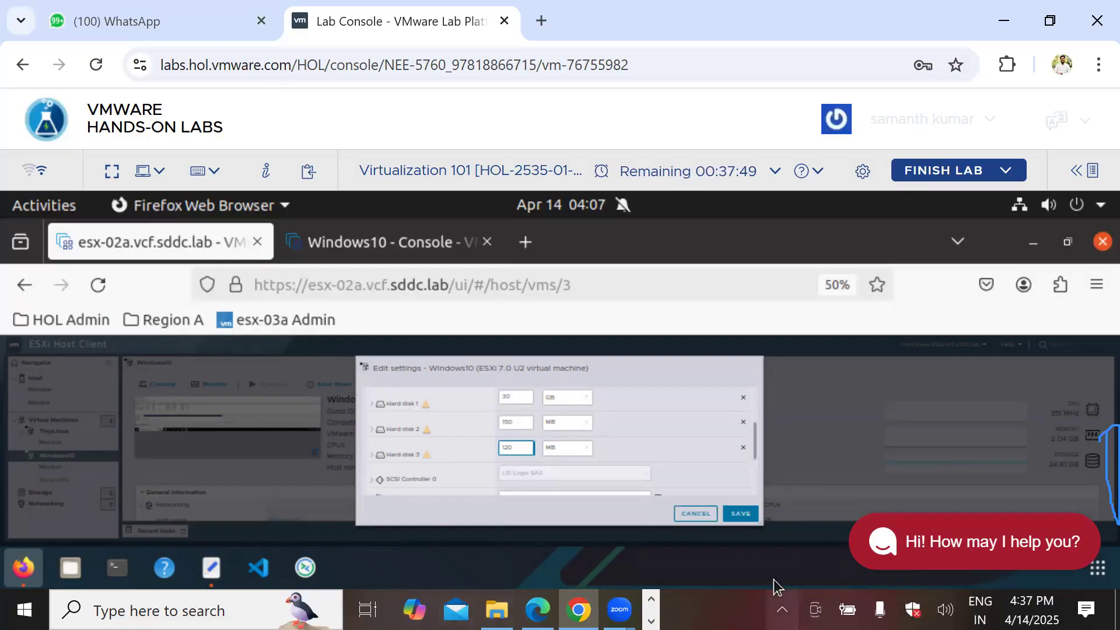
{"action": "left_click", "coordinate": [734, 514]}
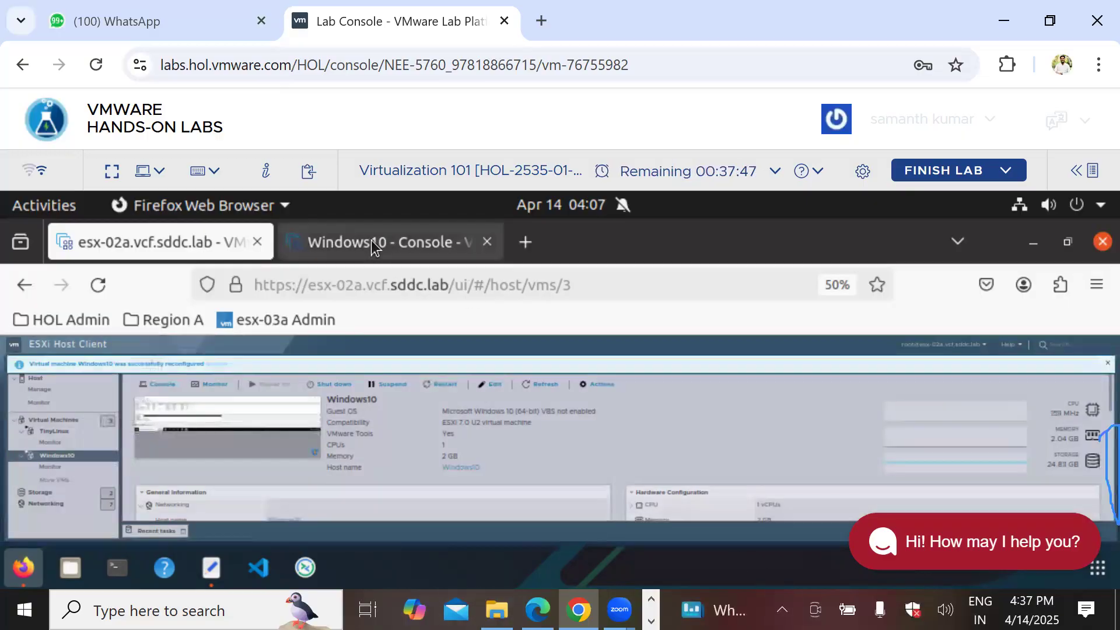
{"action": "left_click", "coordinate": [371, 240]}
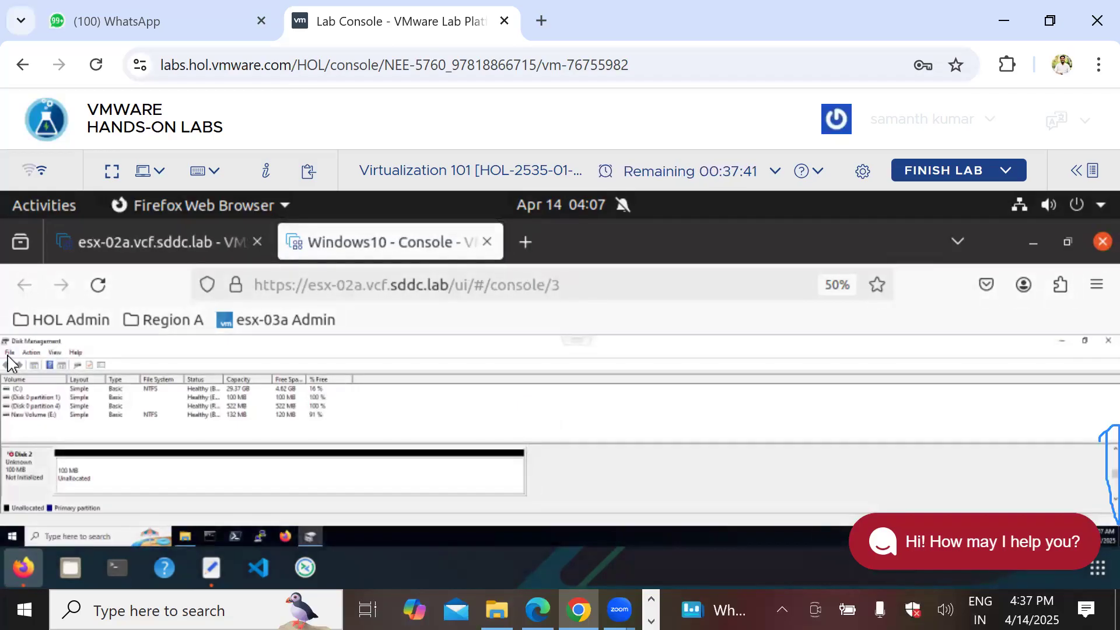
Step: Close Disk Management and bring up Windows search over This PC
{"action": "left_click", "coordinate": [1108, 341]}
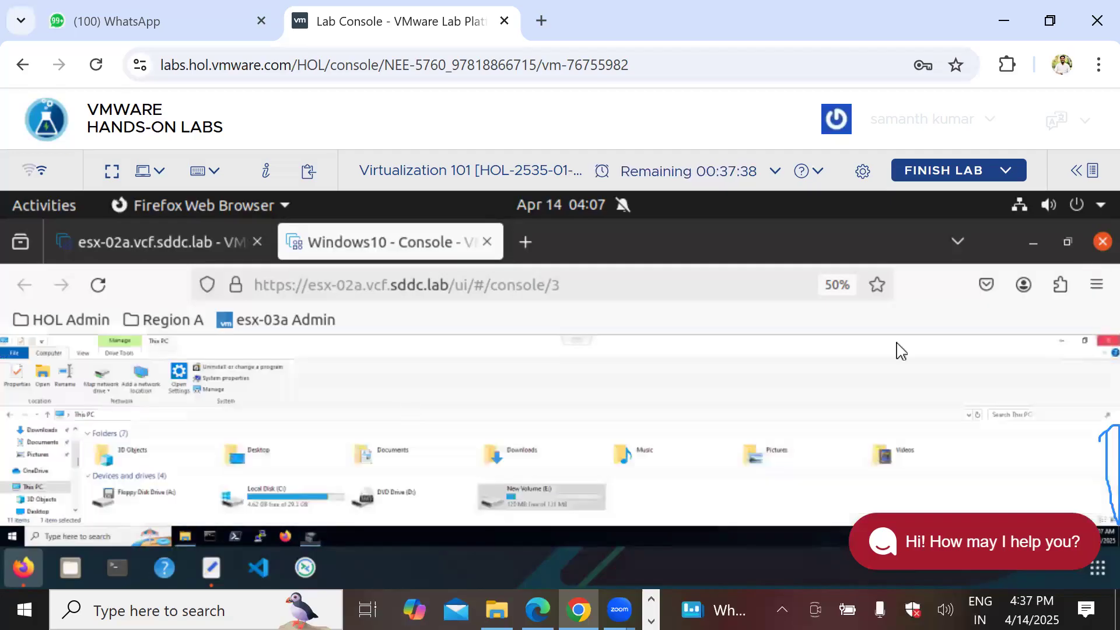
{"action": "left_click", "coordinate": [97, 529]}
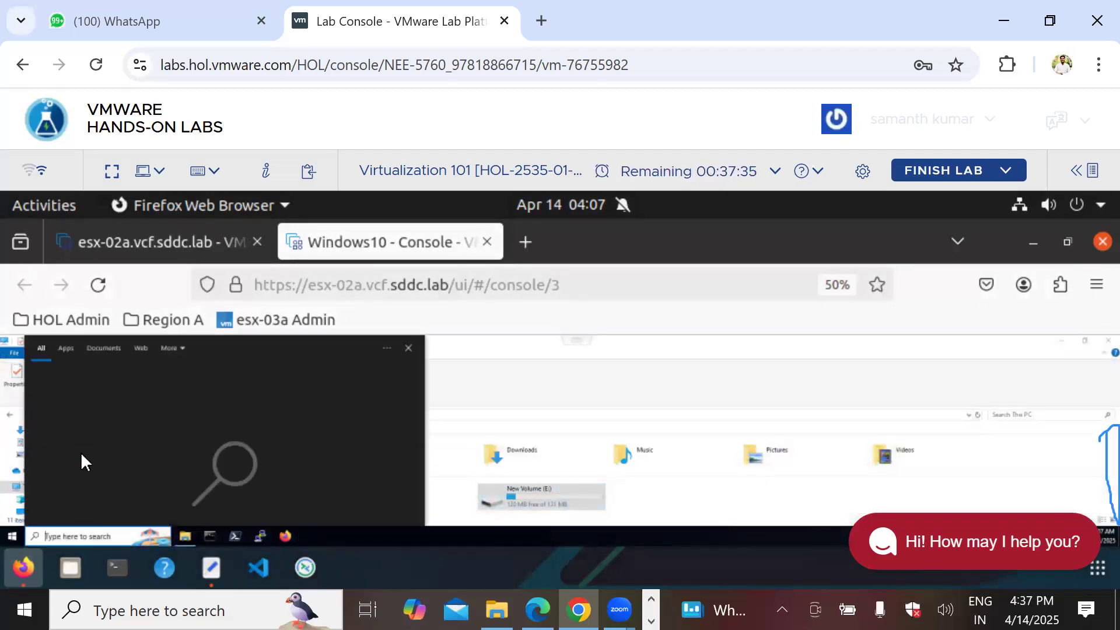
Step: Rerun diskmgmt.msc, initialize Disk 2 as GPT, and start a New Simple Volume on its unallocated space
{"action": "left_click", "coordinate": [80, 452]}
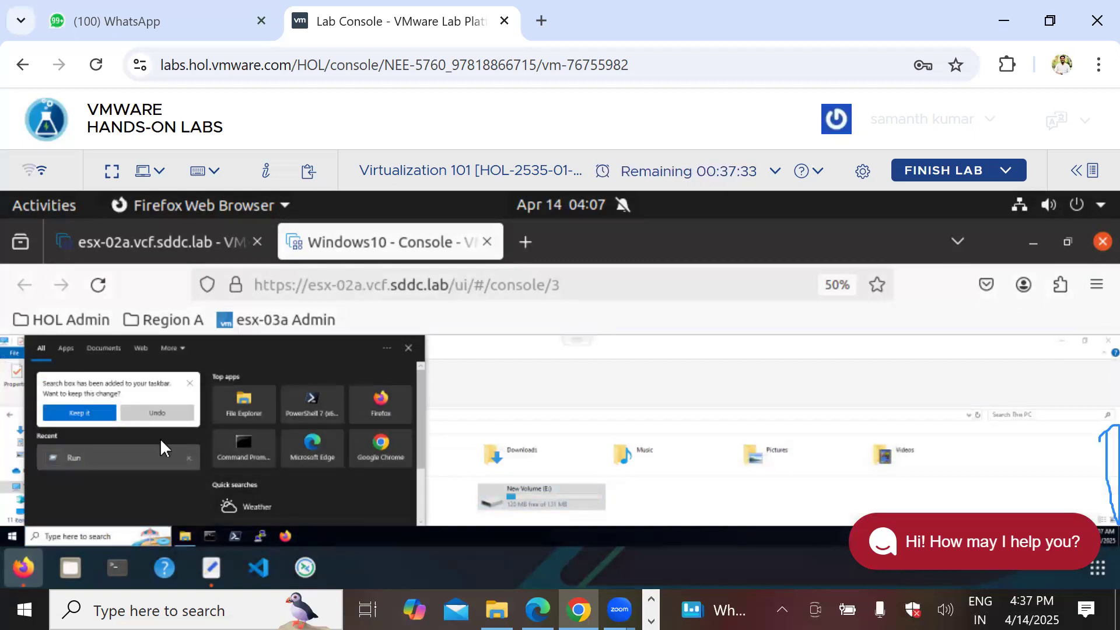
{"action": "left_click", "coordinate": [88, 505]}
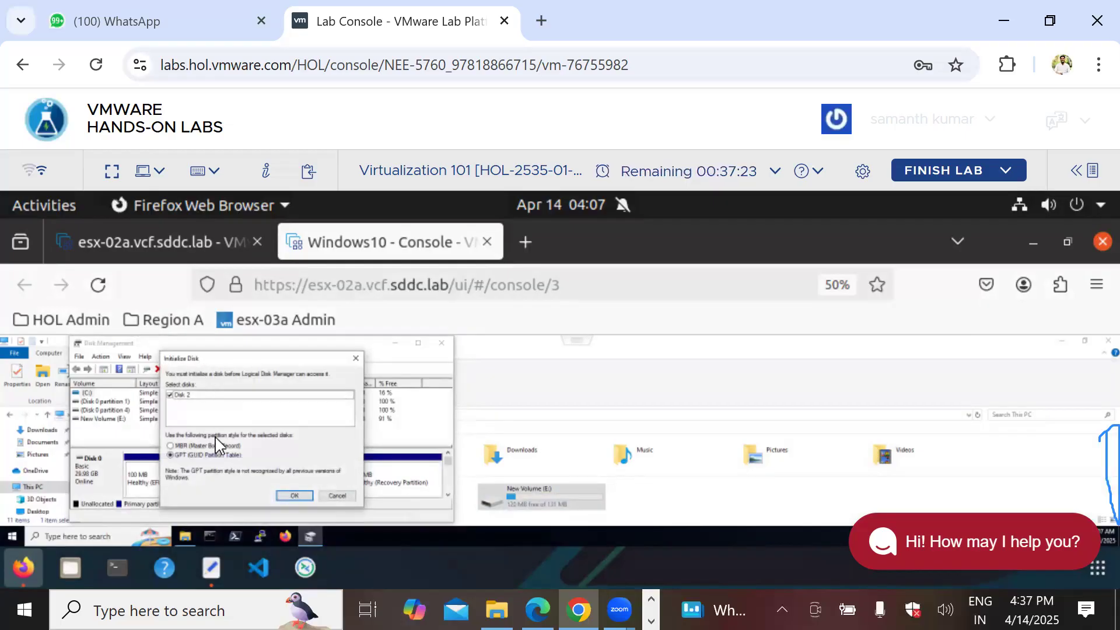
{"action": "left_click", "coordinate": [294, 496]}
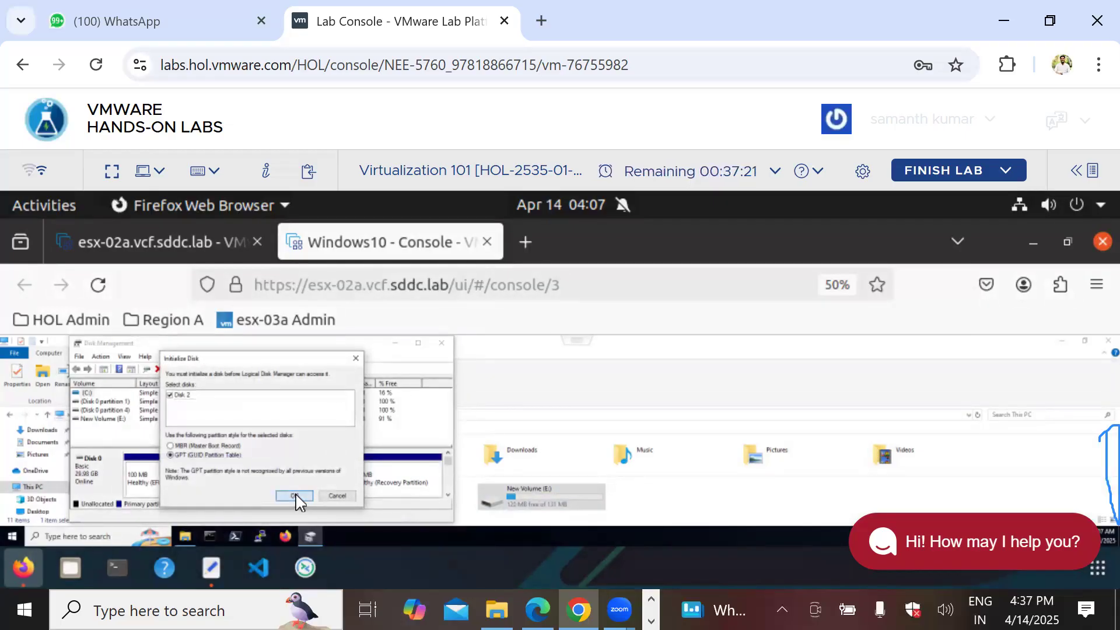
{"action": "left_click", "coordinate": [448, 496]}
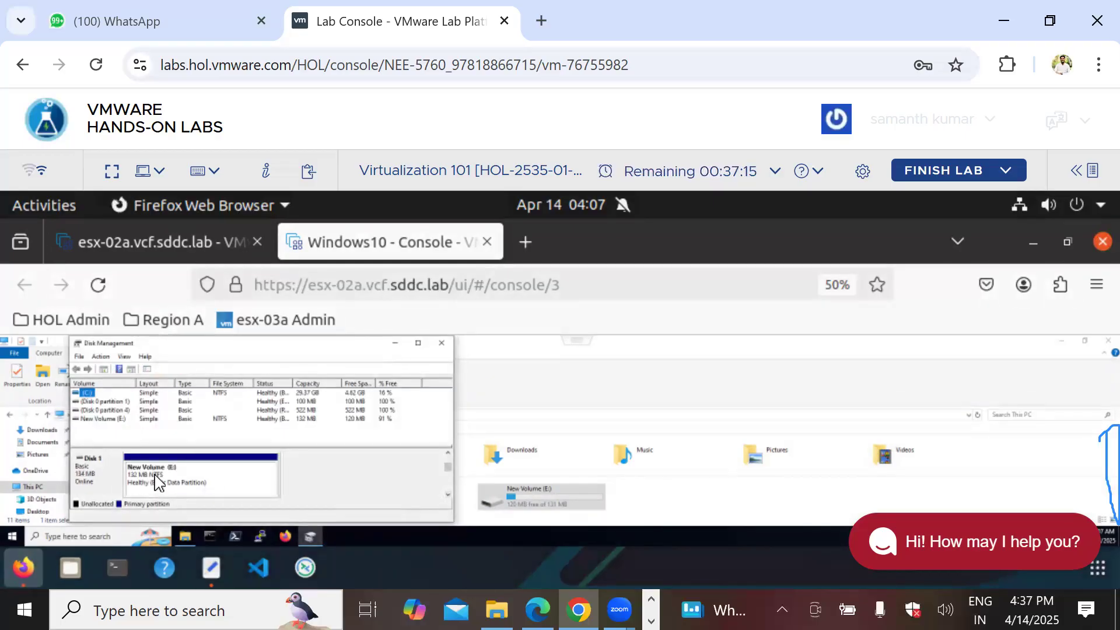
{"action": "left_click", "coordinate": [446, 492]}
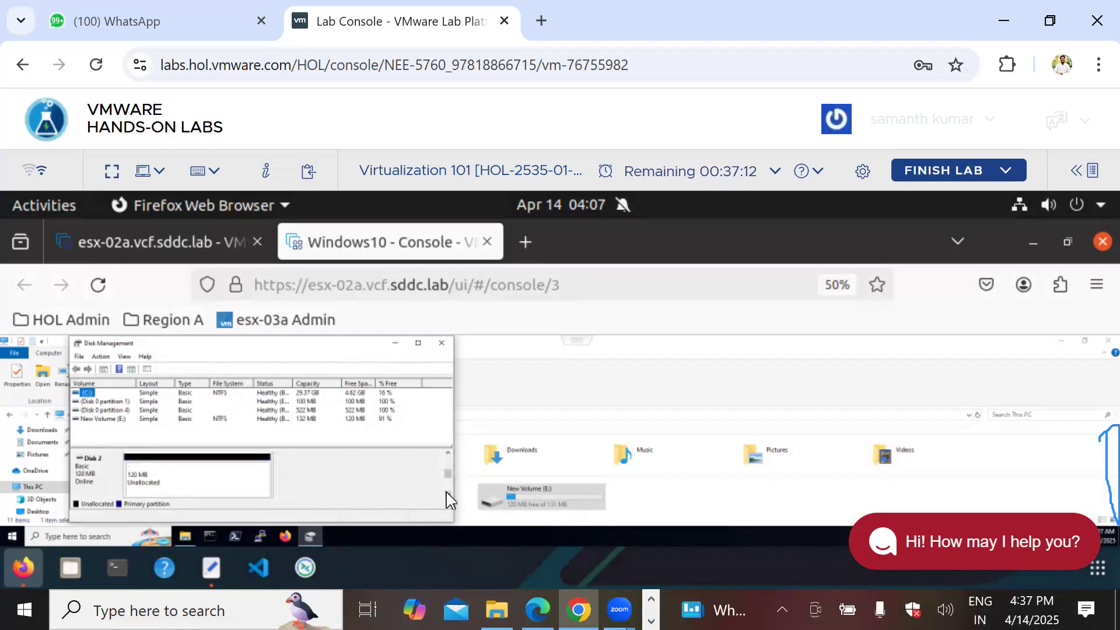
{"action": "right_click", "coordinate": [162, 478]}
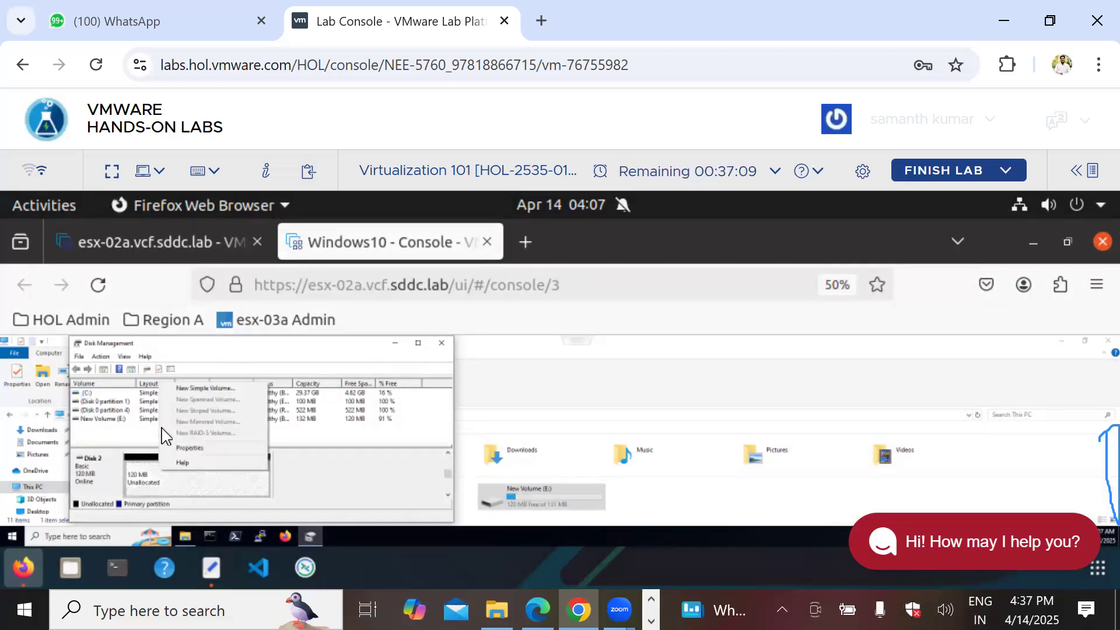
{"action": "left_click", "coordinate": [196, 389]}
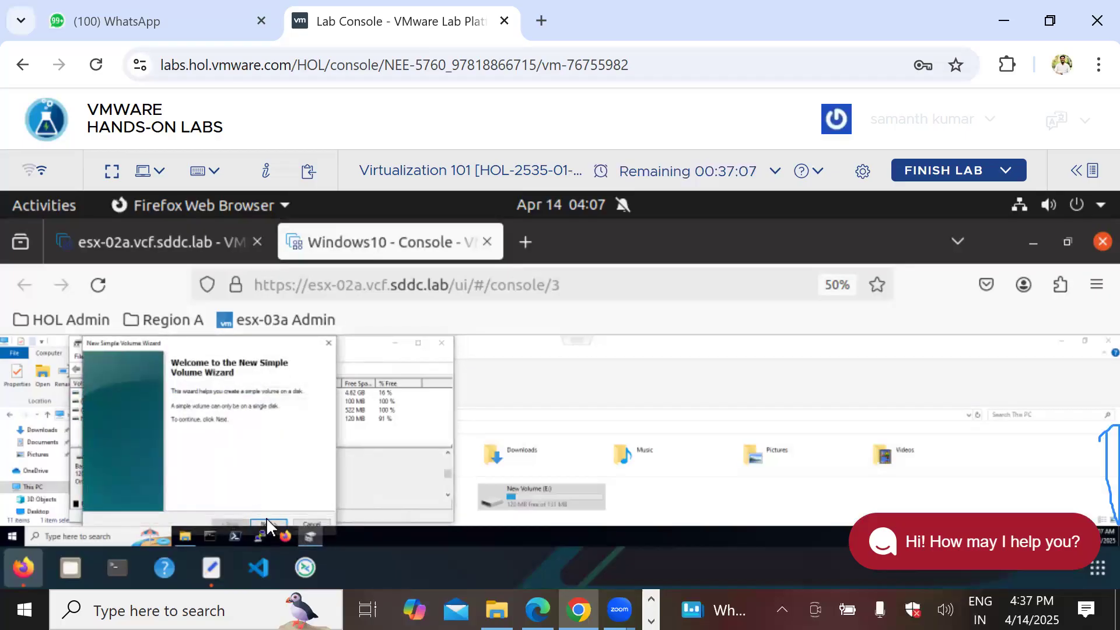
Step: Accept the wizard defaults to create NTFS New Volume (F:), then close its window and Disk Management
{"action": "left_click", "coordinate": [265, 521]}
{"action": "left_click", "coordinate": [265, 521]}
{"action": "left_click", "coordinate": [264, 520]}
{"action": "left_click", "coordinate": [265, 523]}
{"action": "left_click", "coordinate": [265, 520]}
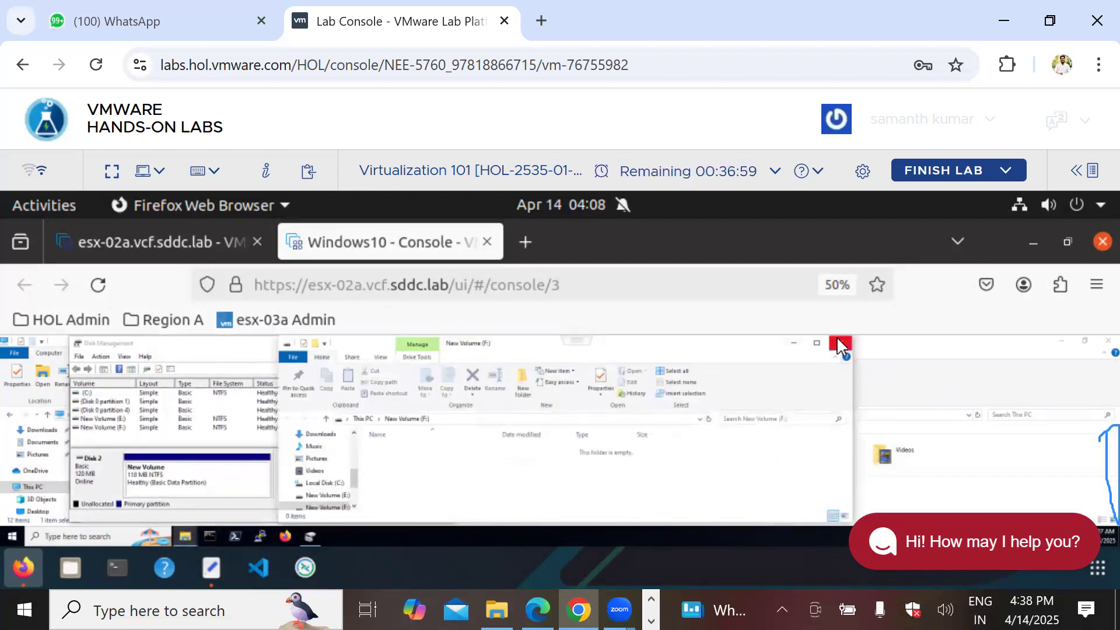
{"action": "left_click", "coordinate": [325, 355]}
{"action": "left_click", "coordinate": [442, 343]}
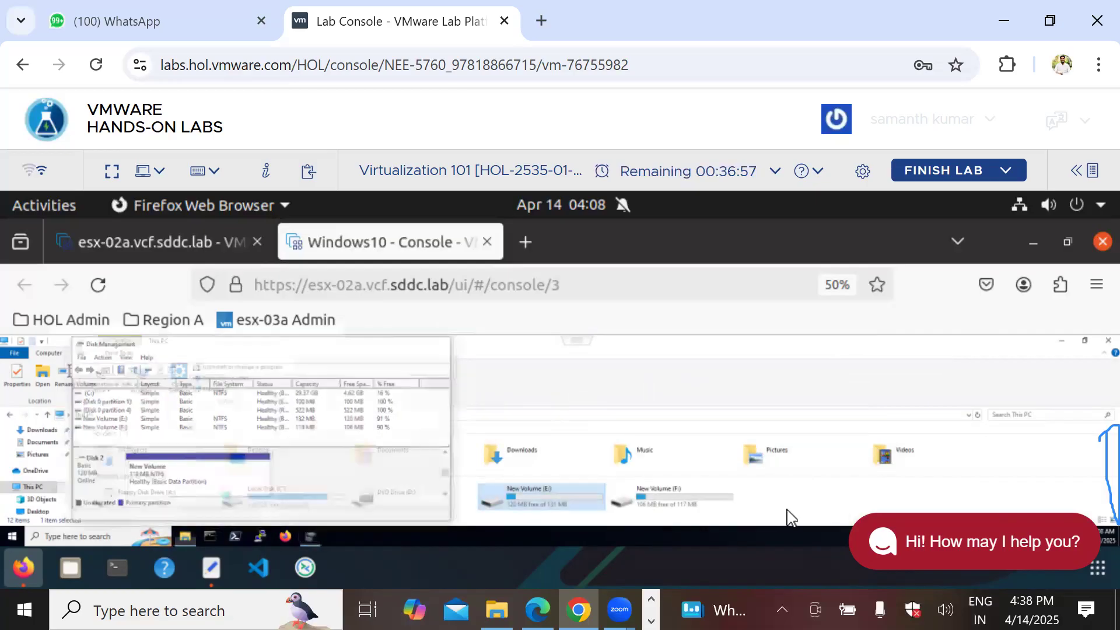
{"action": "left_click", "coordinate": [779, 500]}
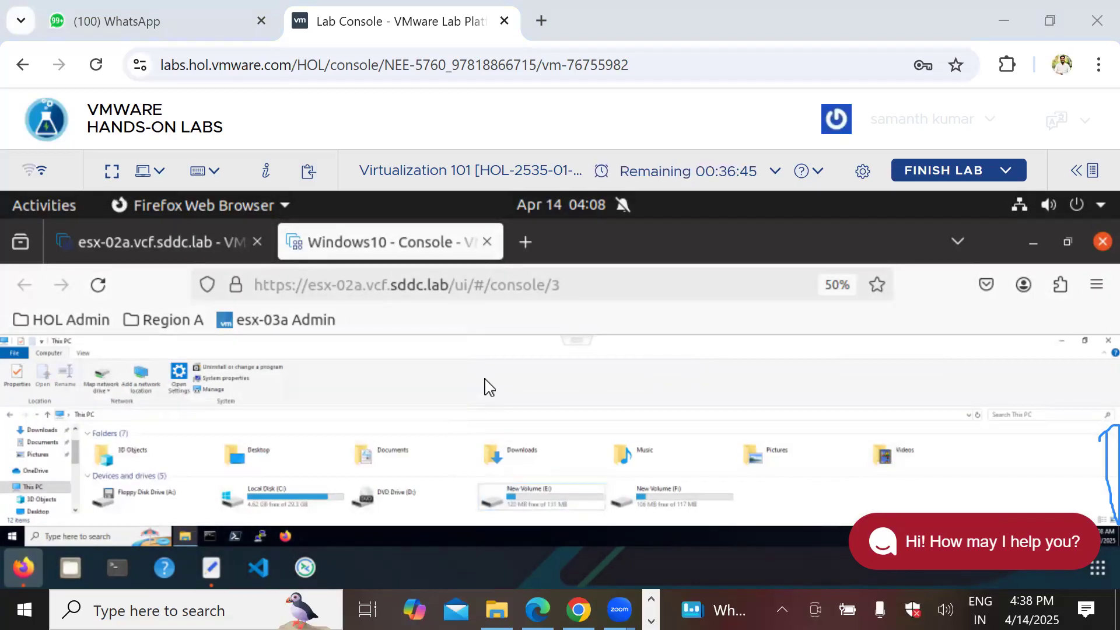
{"action": "left_click", "coordinate": [649, 596]}
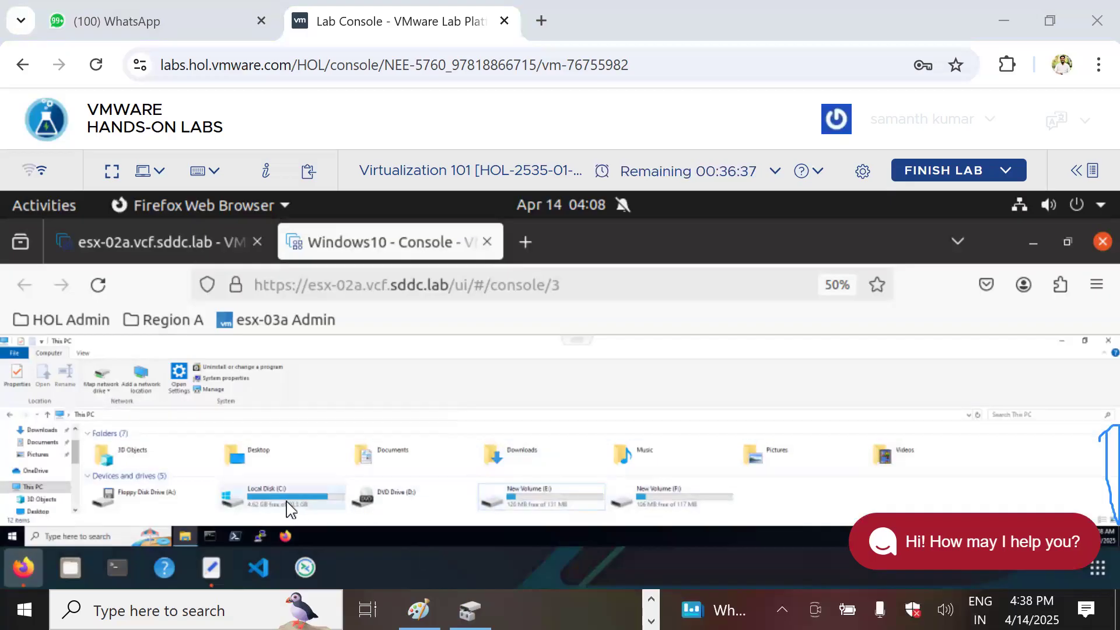
{"action": "left_click", "coordinate": [167, 249]}
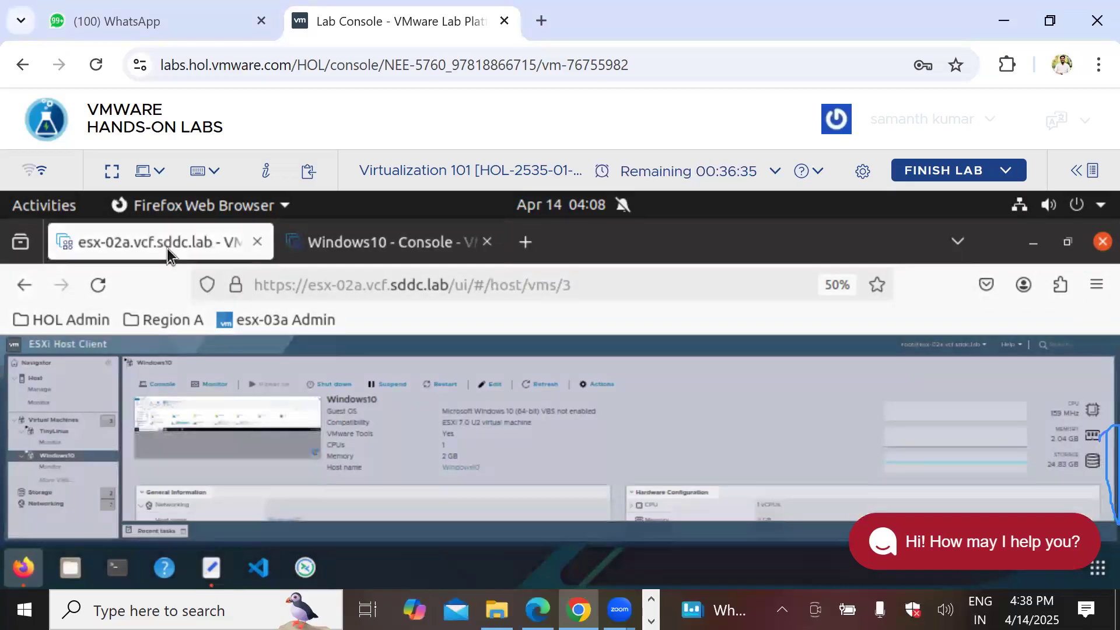
{"action": "left_click", "coordinate": [369, 242]}
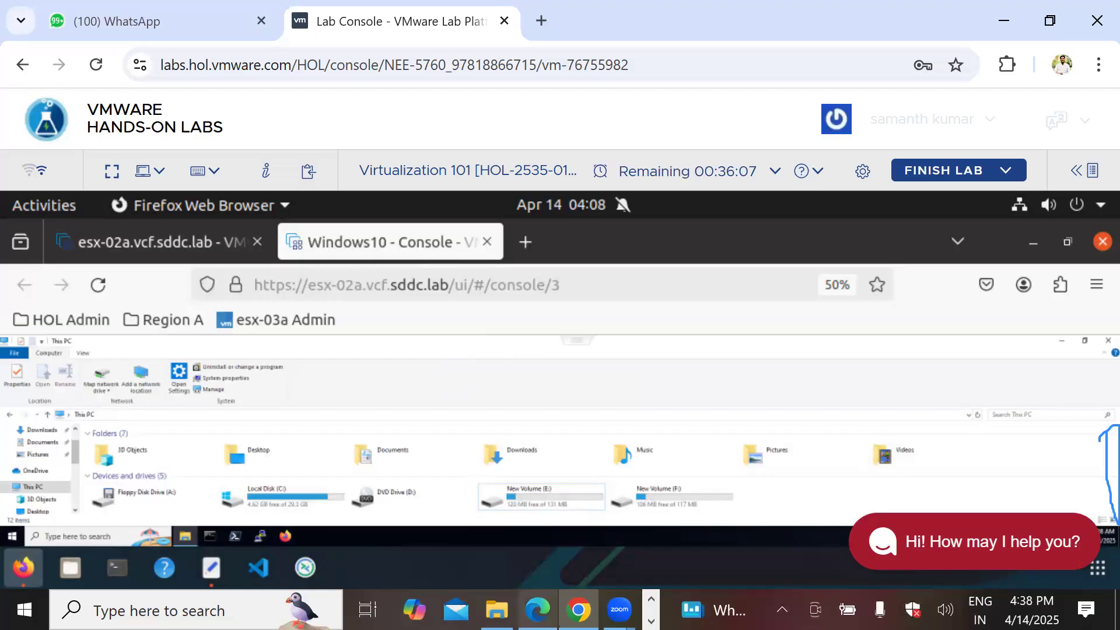
Step: Back in the VMware notes PDF, jump to the msc mention in the Extension Of Disk steps
{"action": "key", "text": "alt+Tab"}
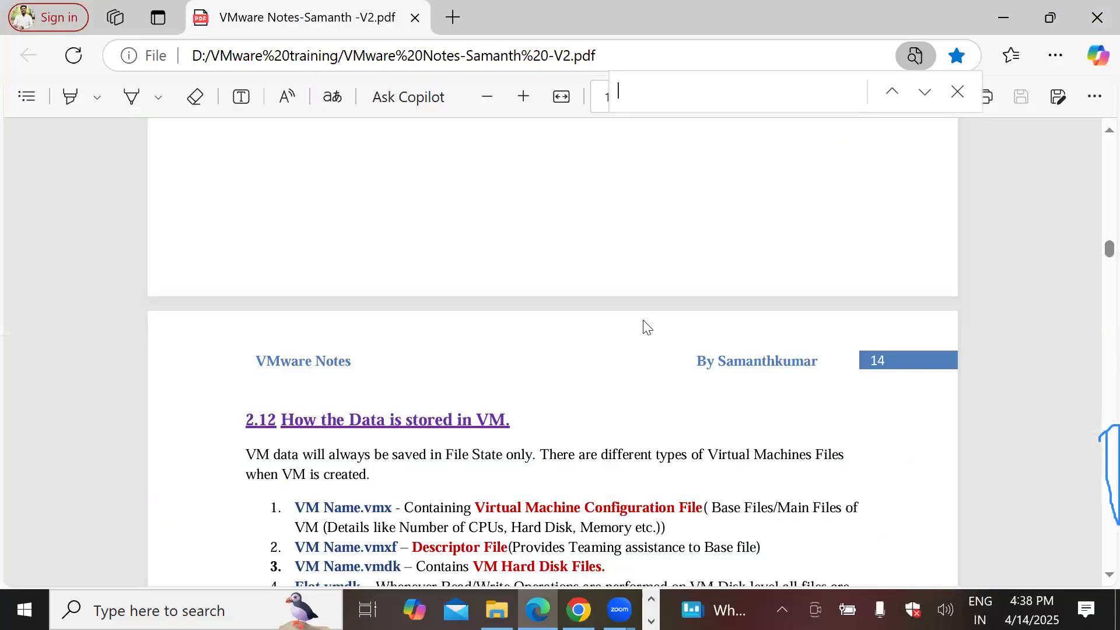
{"action": "type", "text": "msc"}
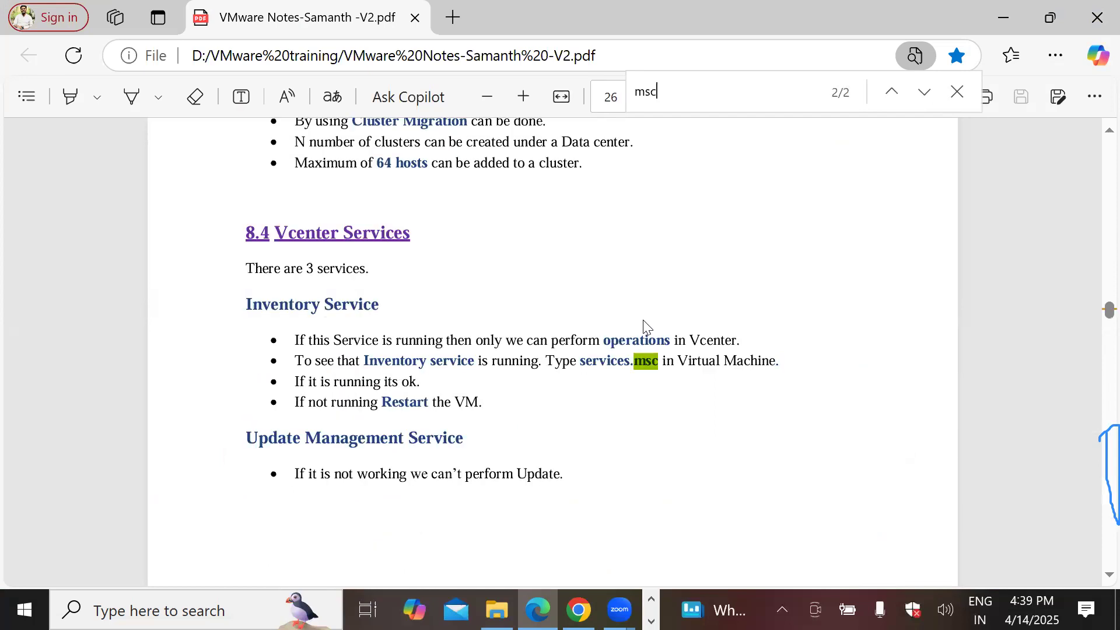
{"action": "key", "text": "Return"}
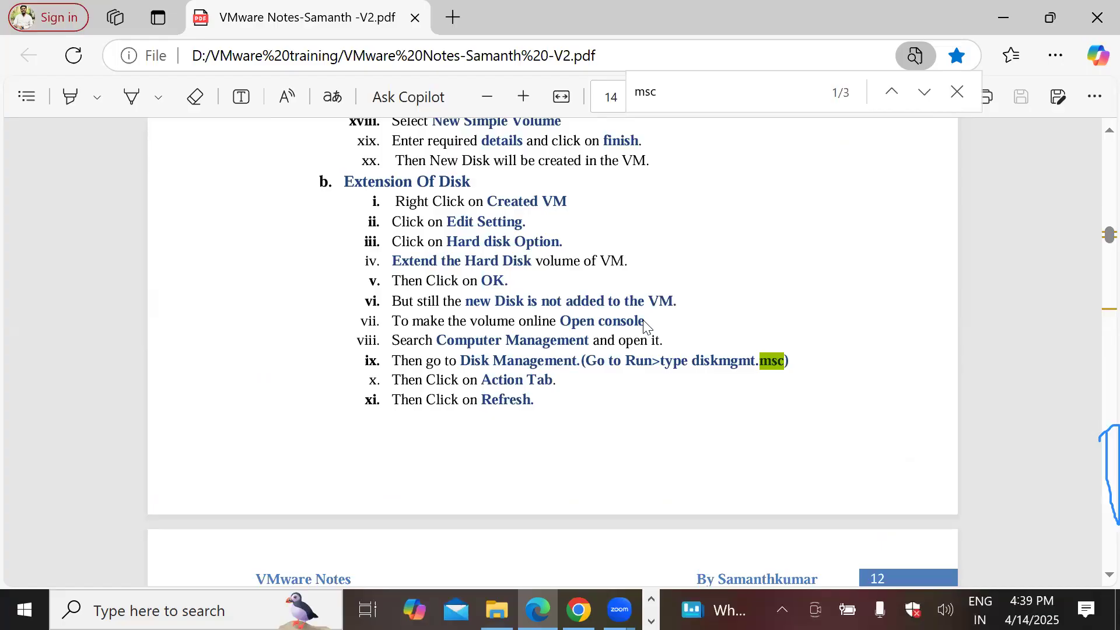
{"action": "scroll", "coordinate": [535, 260], "scroll_direction": "up", "scroll_amount": 9}
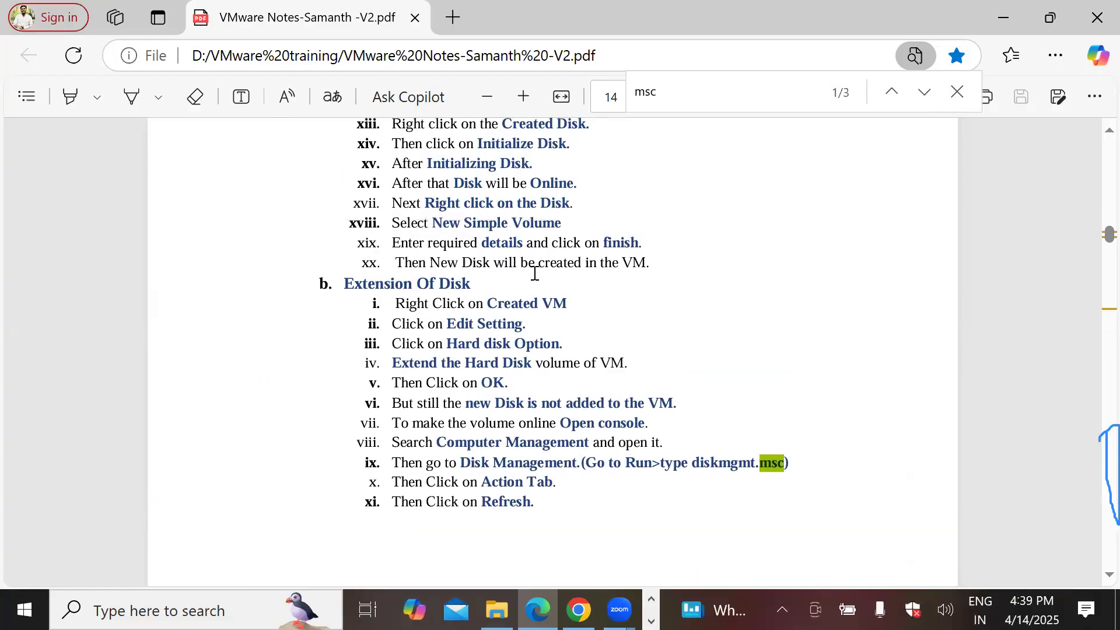
{"action": "scroll", "coordinate": [535, 274], "scroll_direction": "up", "scroll_amount": 2}
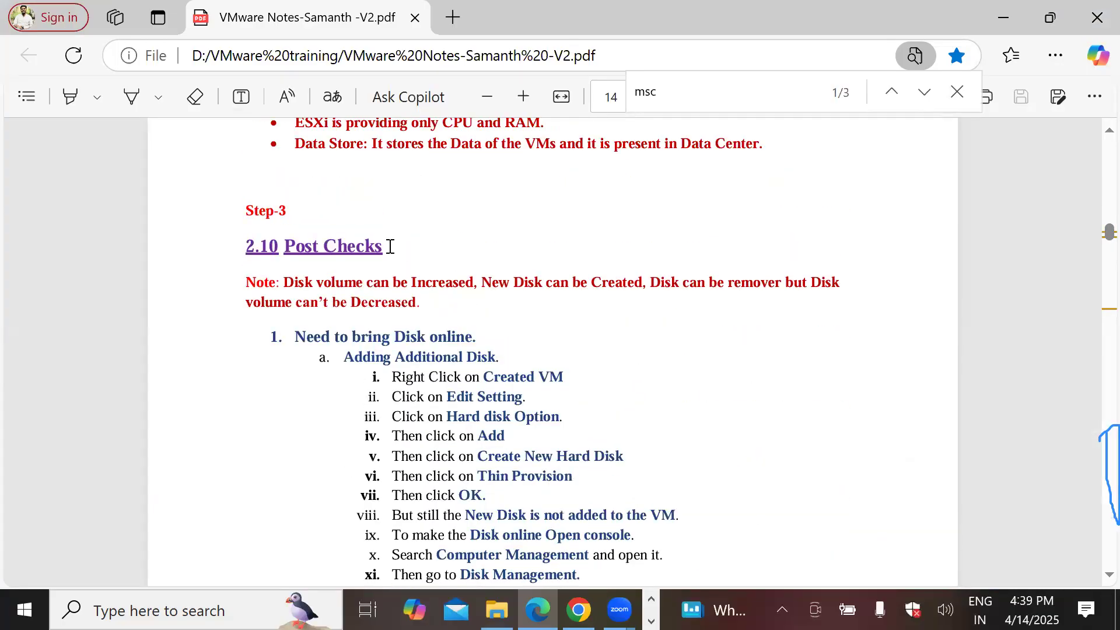
{"action": "scroll", "coordinate": [339, 247], "scroll_direction": "down", "scroll_amount": 11}
{"action": "scroll", "coordinate": [353, 249], "scroll_direction": "up", "scroll_amount": 3}
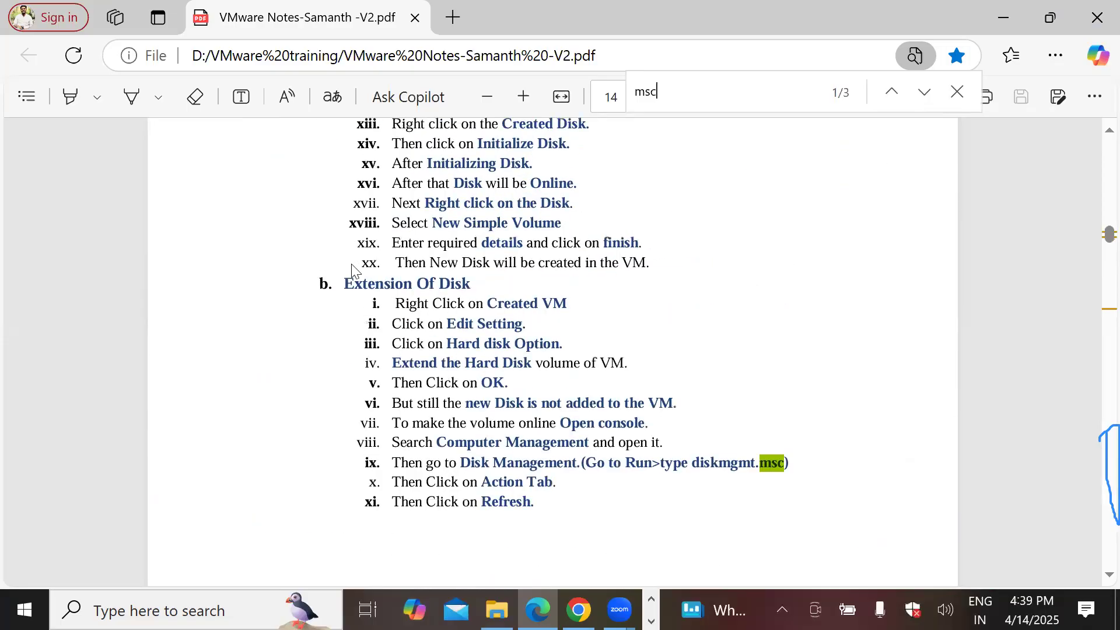
Step: Highlight the Edit Setting, Hard disk Option, Extend the Hard Disk, OK, Computer Management and Disk Management steps
{"action": "left_click_drag", "start_coordinate": [343, 283], "coordinate": [574, 306]}
{"action": "left_click_drag", "start_coordinate": [459, 324], "coordinate": [530, 324]}
{"action": "left_click_drag", "start_coordinate": [446, 344], "coordinate": [559, 346]}
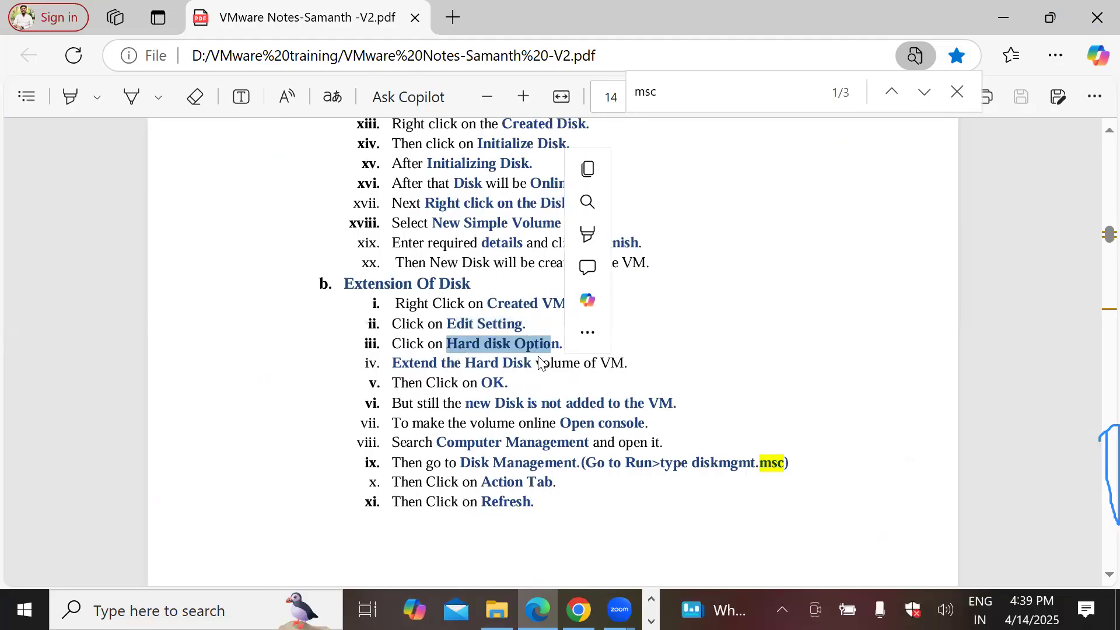
{"action": "left_click_drag", "start_coordinate": [382, 363], "coordinate": [625, 363]}
{"action": "left_click_drag", "start_coordinate": [479, 385], "coordinate": [502, 403]}
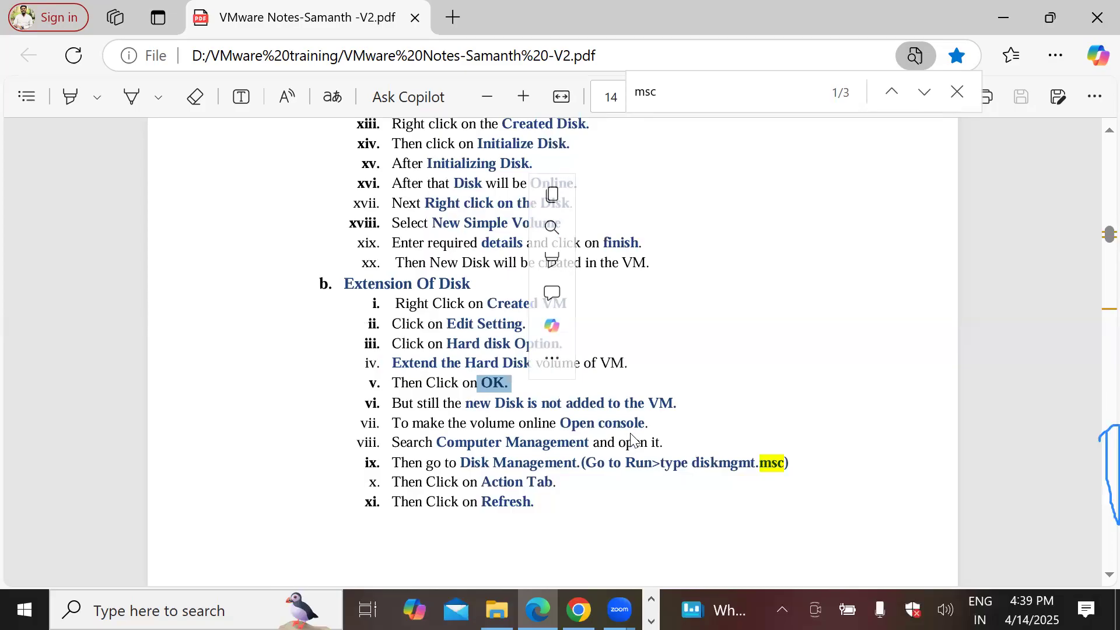
{"action": "left_click_drag", "start_coordinate": [455, 445], "coordinate": [649, 440]}
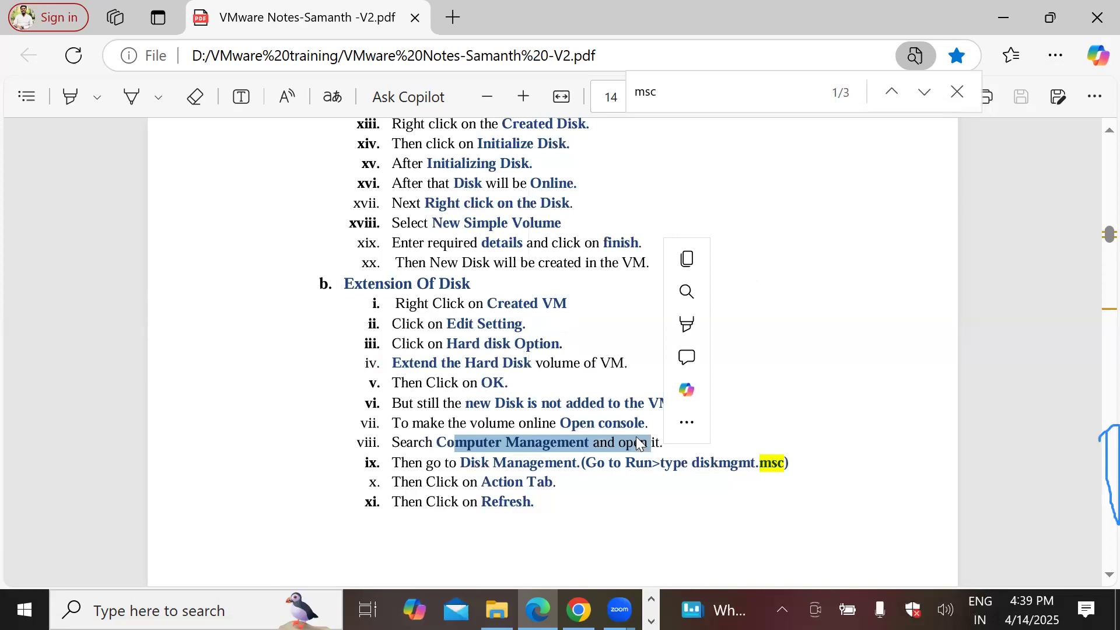
{"action": "left_click_drag", "start_coordinate": [456, 462], "coordinate": [578, 464]}
Step: Highlight Run and the diskmgmt.msc command, then scroll to Removing the Disk and Assigning an IP to VM
{"action": "left_click", "coordinate": [615, 469]}
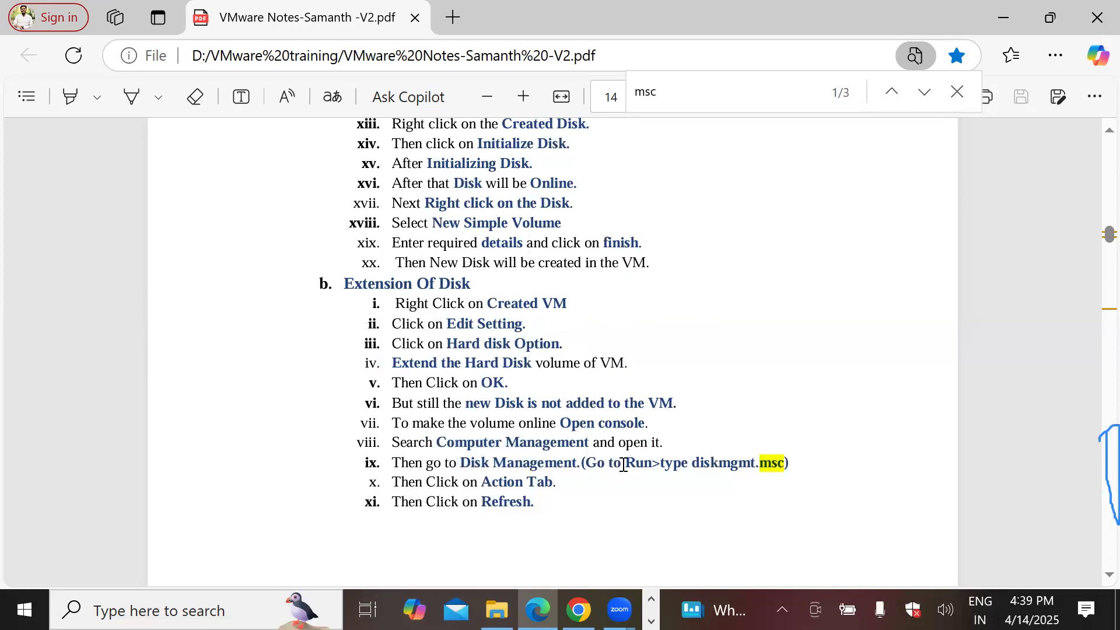
{"action": "double_click", "coordinate": [623, 464]}
{"action": "left_click_drag", "start_coordinate": [692, 462], "coordinate": [779, 467]}
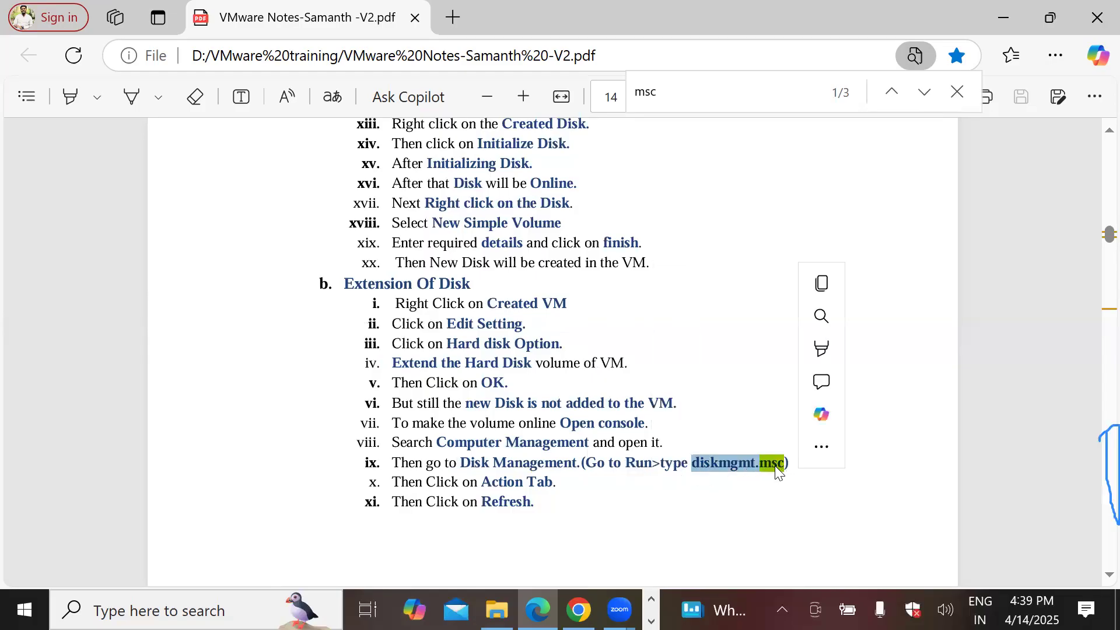
{"action": "left_click_drag", "start_coordinate": [491, 482], "coordinate": [533, 504]}
{"action": "scroll", "coordinate": [533, 503], "scroll_direction": "down", "scroll_amount": 5}
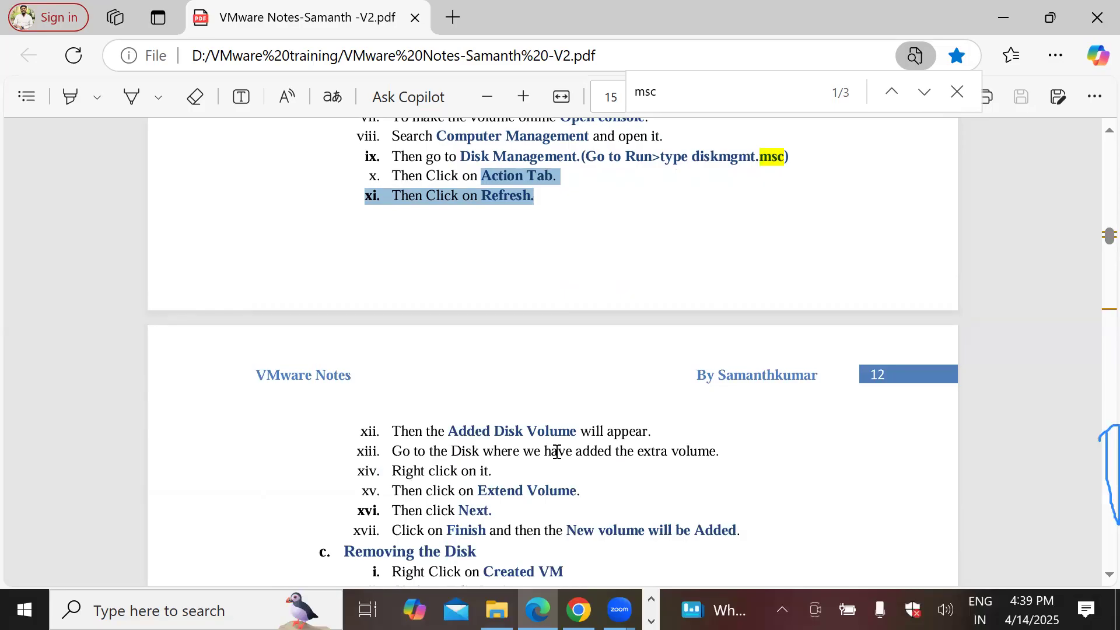
{"action": "scroll", "coordinate": [557, 452], "scroll_direction": "down", "scroll_amount": 2}
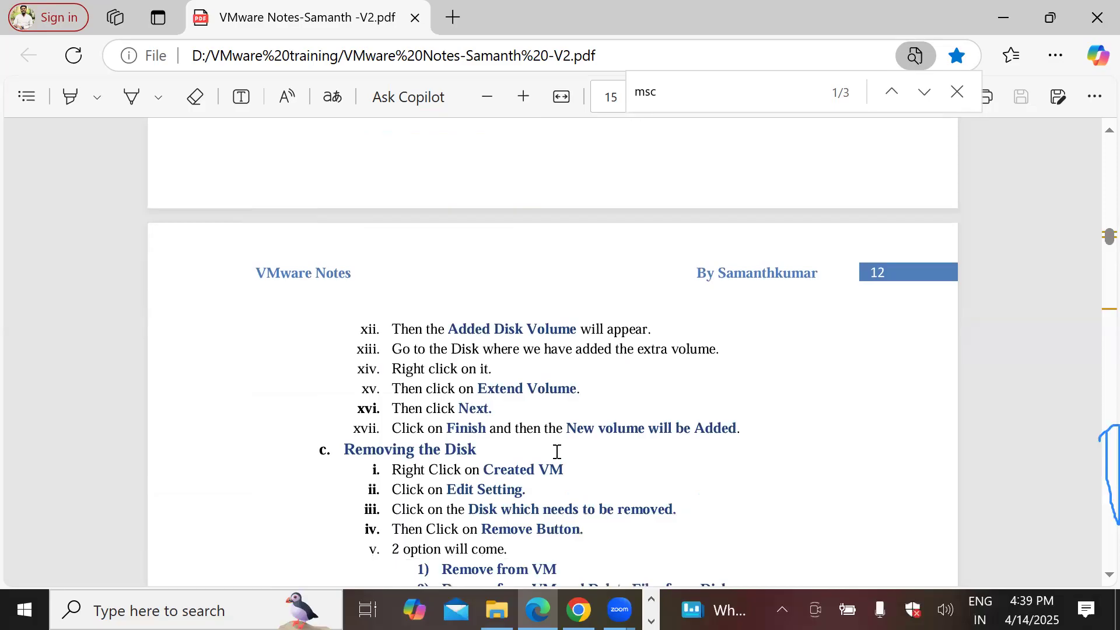
{"action": "scroll", "coordinate": [557, 452], "scroll_direction": "down", "scroll_amount": 3}
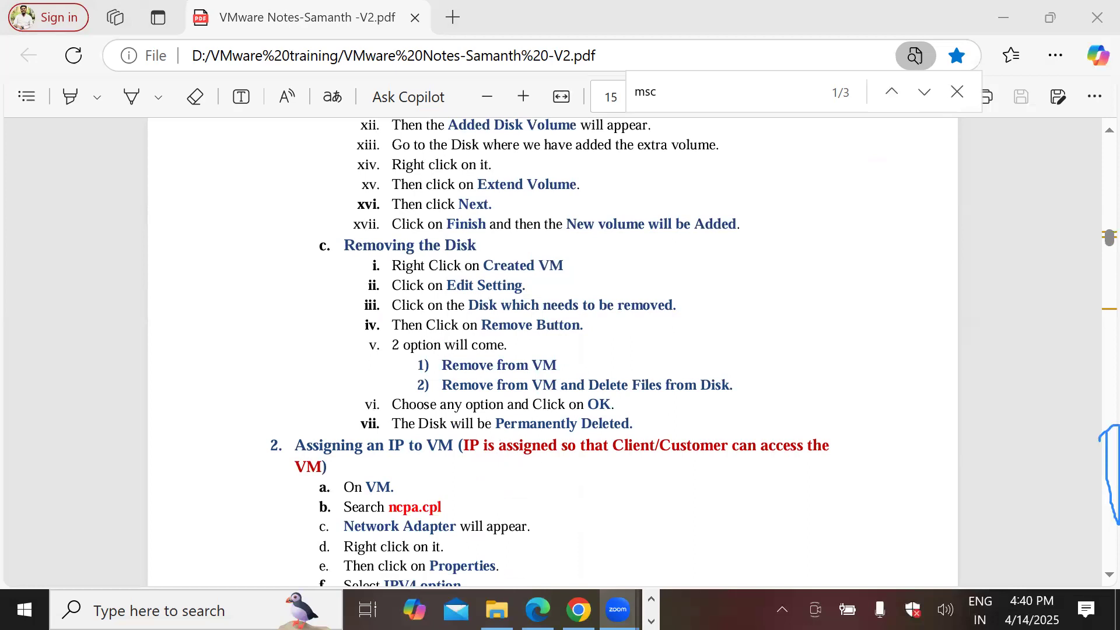
Step: In the Paint summary, insert 'installed OD and assighed IP, ' before 'Increased' on line 7, then return to Edge
{"action": "left_click", "coordinate": [651, 621]}
{"action": "left_click", "coordinate": [418, 610]}
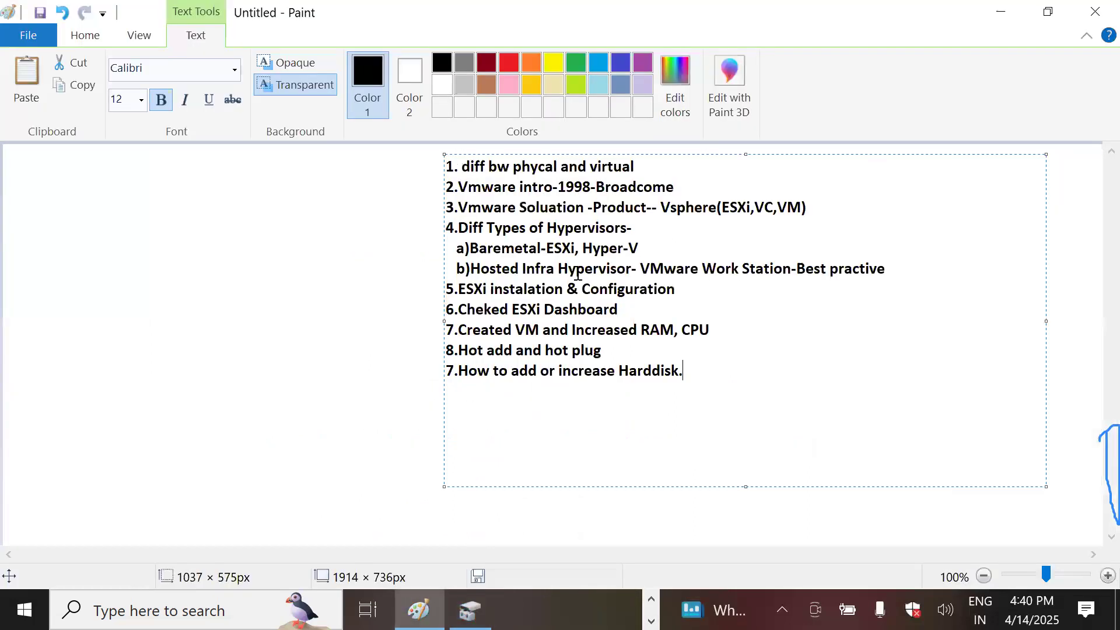
{"action": "left_click", "coordinate": [573, 329]}
{"action": "type", "text": "installed "}
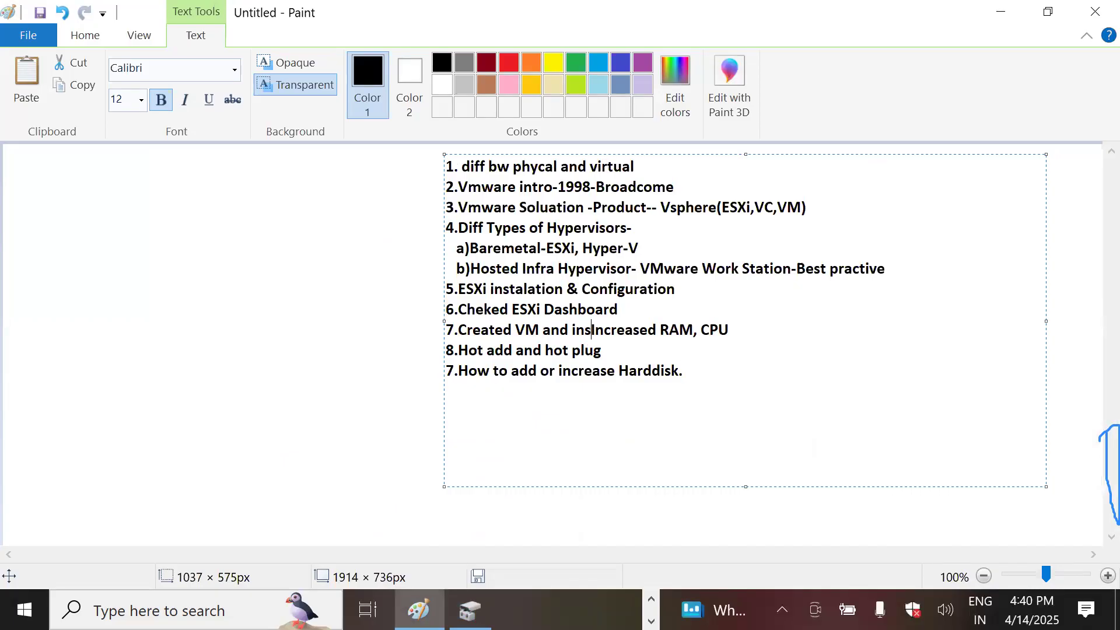
{"action": "type", "text": "OD and "}
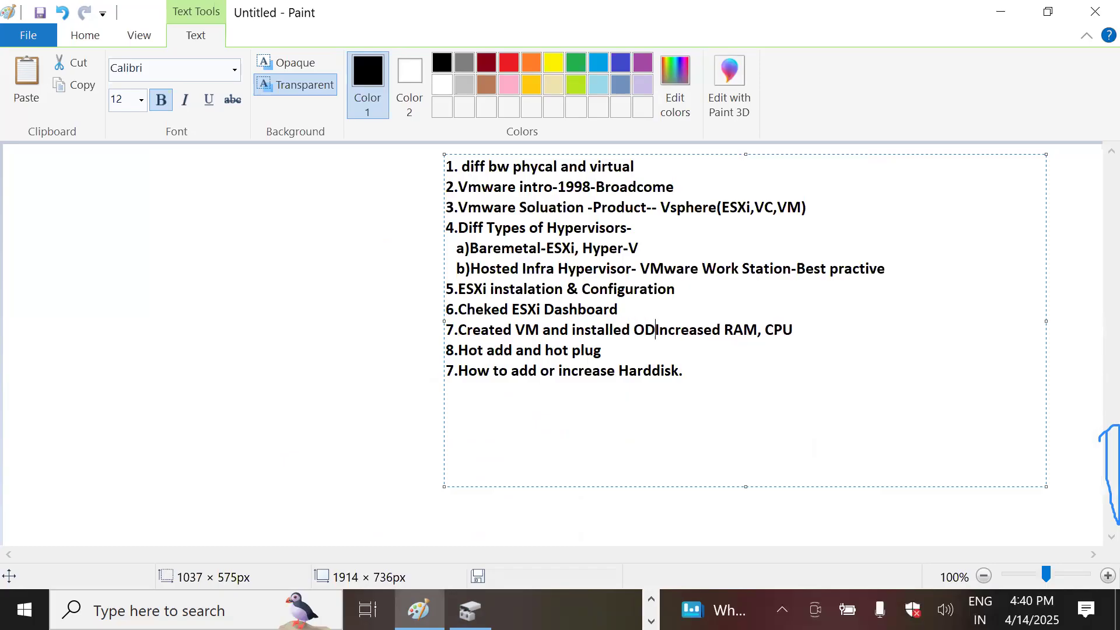
{"action": "type", "text": "assighed I{"}
{"action": "key", "text": "BackSpace"}
{"action": "type", "text": "P,"}
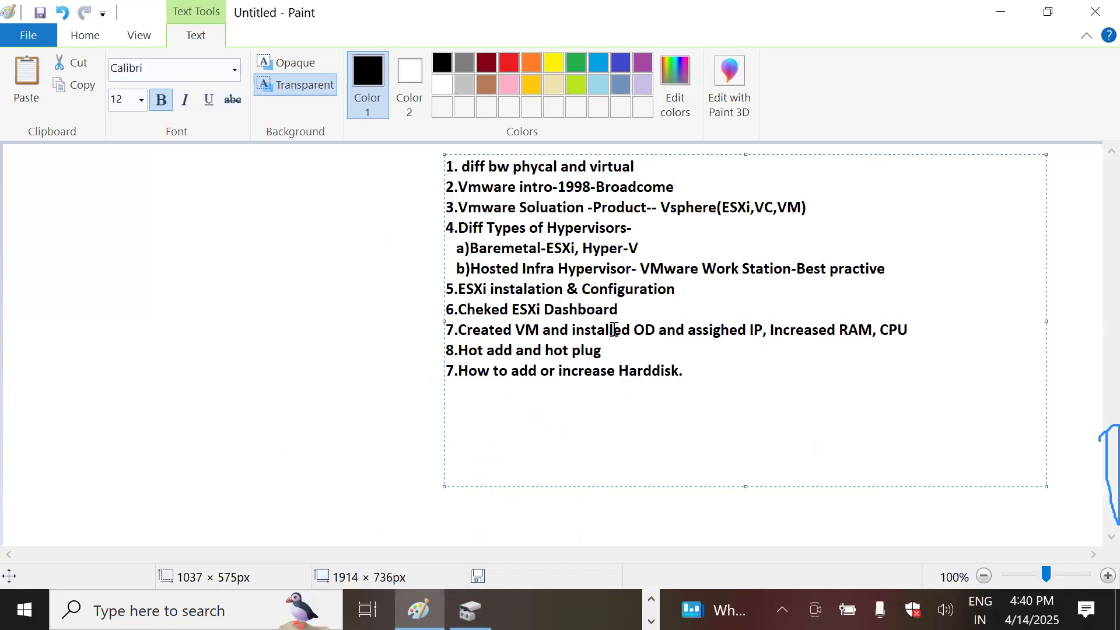
{"action": "left_click", "coordinate": [652, 621]}
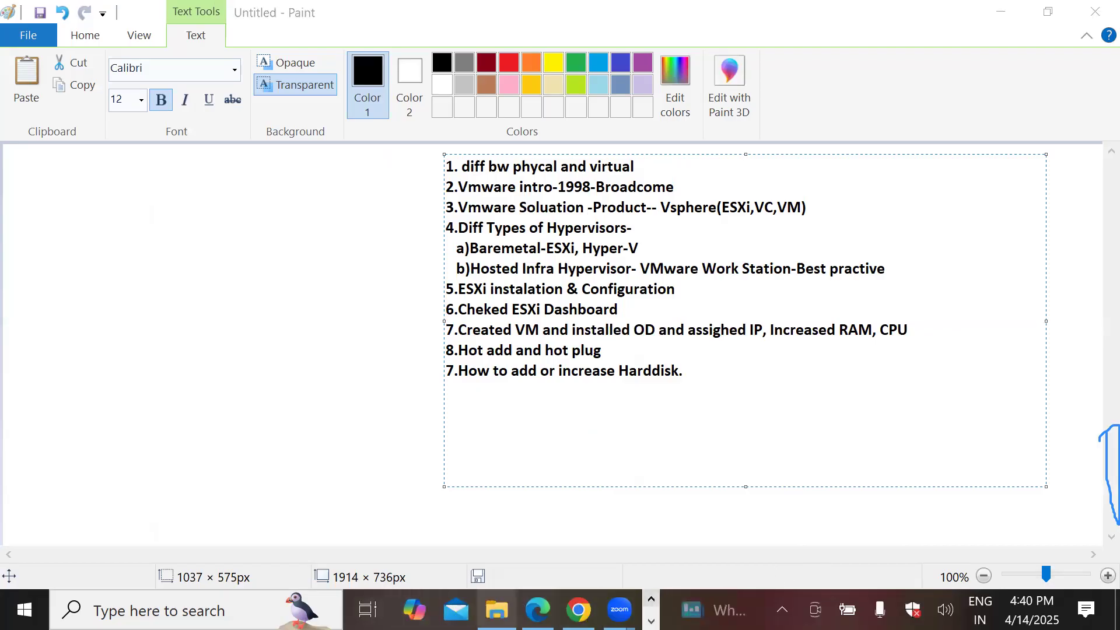
{"action": "left_click", "coordinate": [537, 609]}
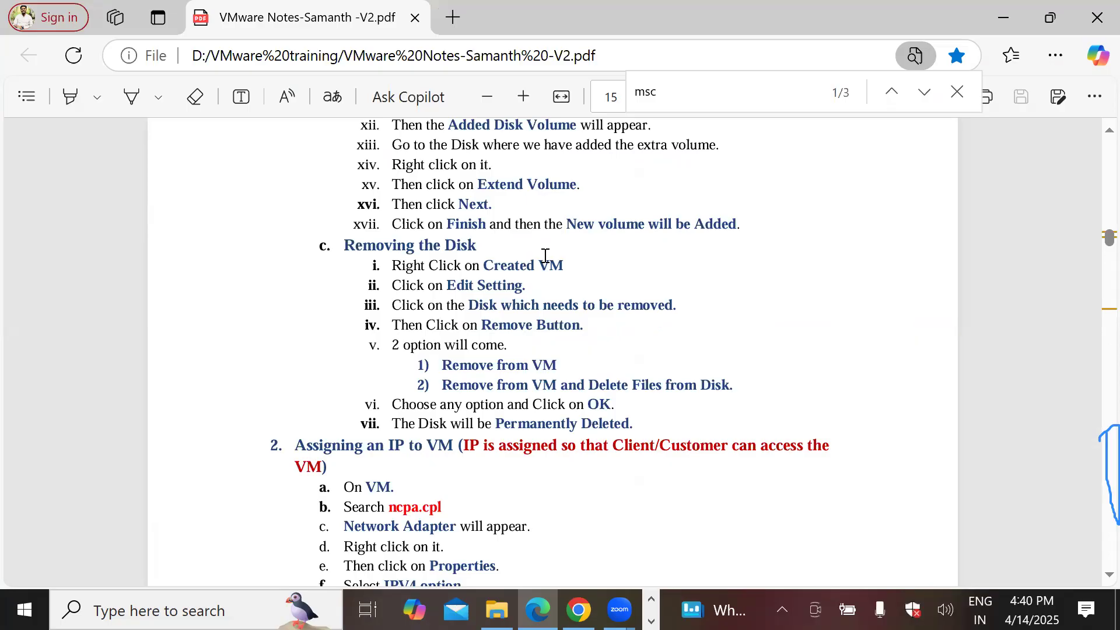
Step: Highlight the Assigning an IP to VM heading, steps a and b, the ncpa.cpl command and Network Adapter
{"action": "left_click_drag", "start_coordinate": [296, 446], "coordinate": [585, 461]}
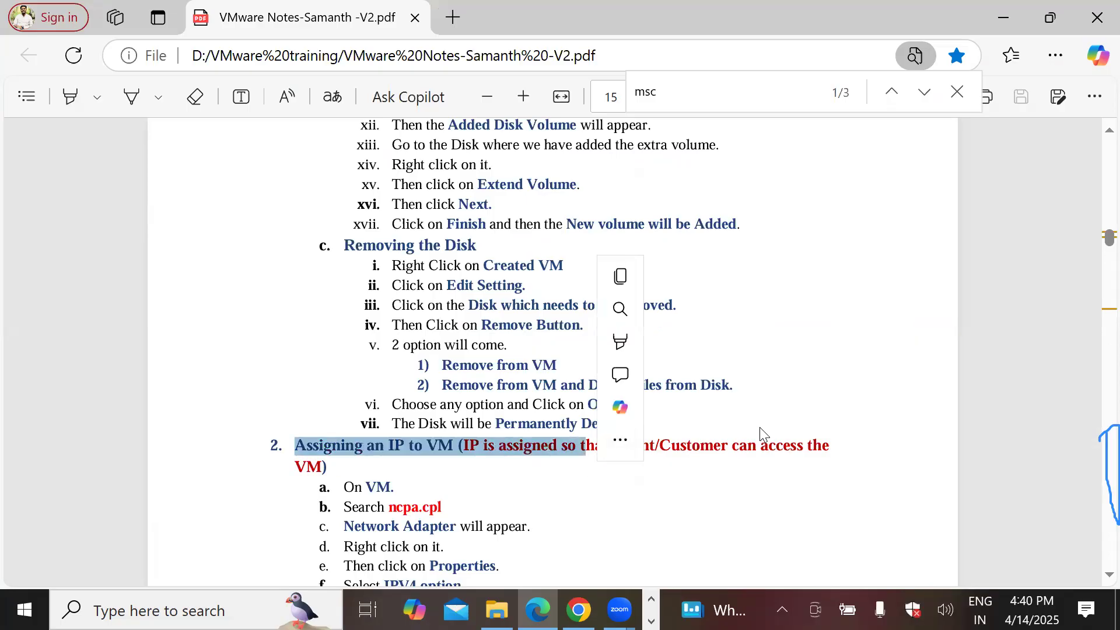
{"action": "left_click", "coordinate": [375, 457]}
{"action": "left_click_drag", "start_coordinate": [375, 445], "coordinate": [555, 445]}
{"action": "scroll", "coordinate": [555, 432], "scroll_direction": "down", "scroll_amount": 5}
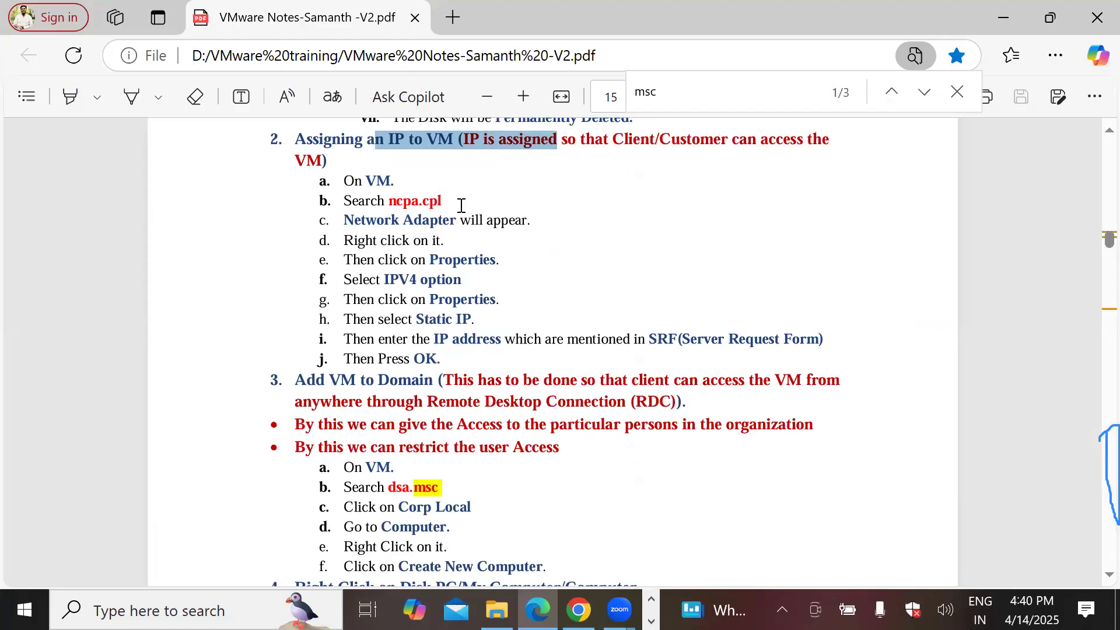
{"action": "left_click_drag", "start_coordinate": [368, 181], "coordinate": [446, 205]}
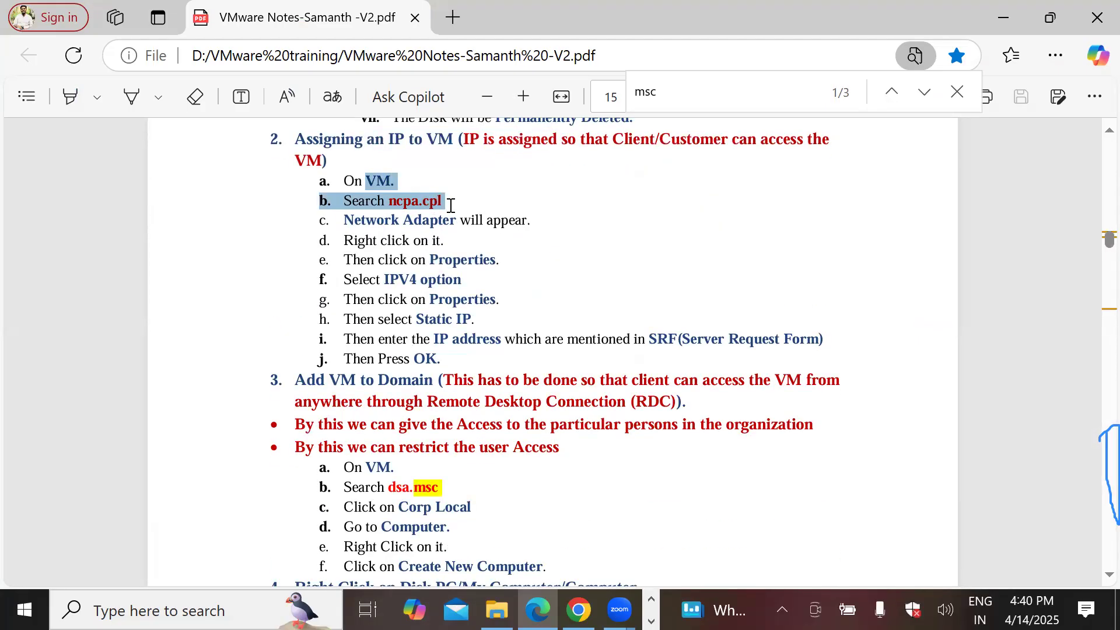
{"action": "left_click", "coordinate": [392, 203]}
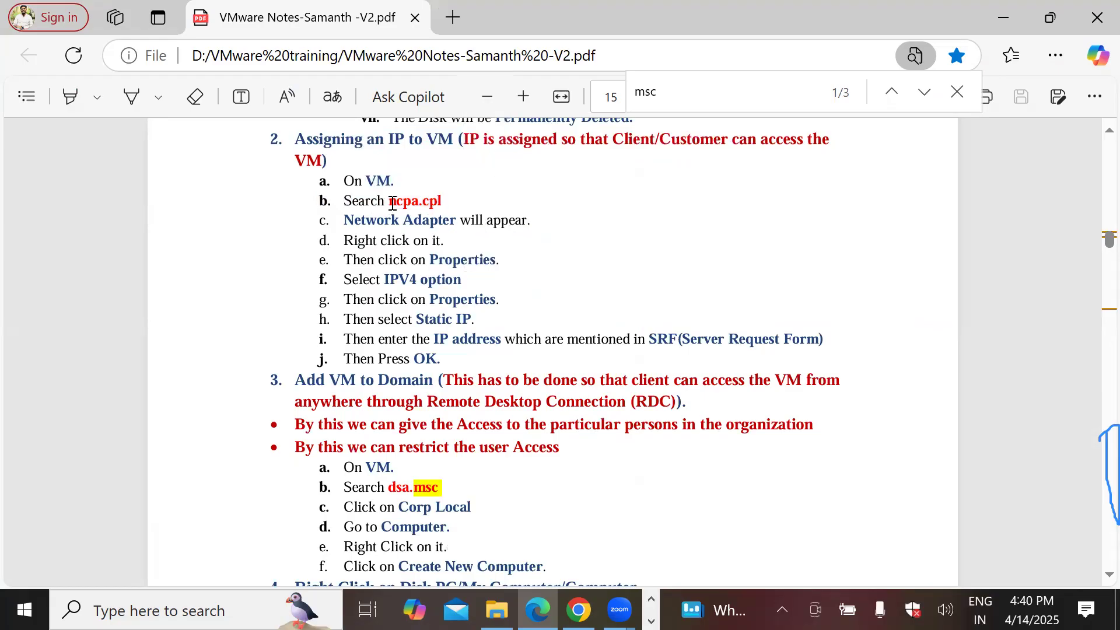
{"action": "left_click_drag", "start_coordinate": [393, 203], "coordinate": [455, 201]}
{"action": "left_click", "coordinate": [395, 233]}
{"action": "left_click_drag", "start_coordinate": [361, 219], "coordinate": [456, 220]}
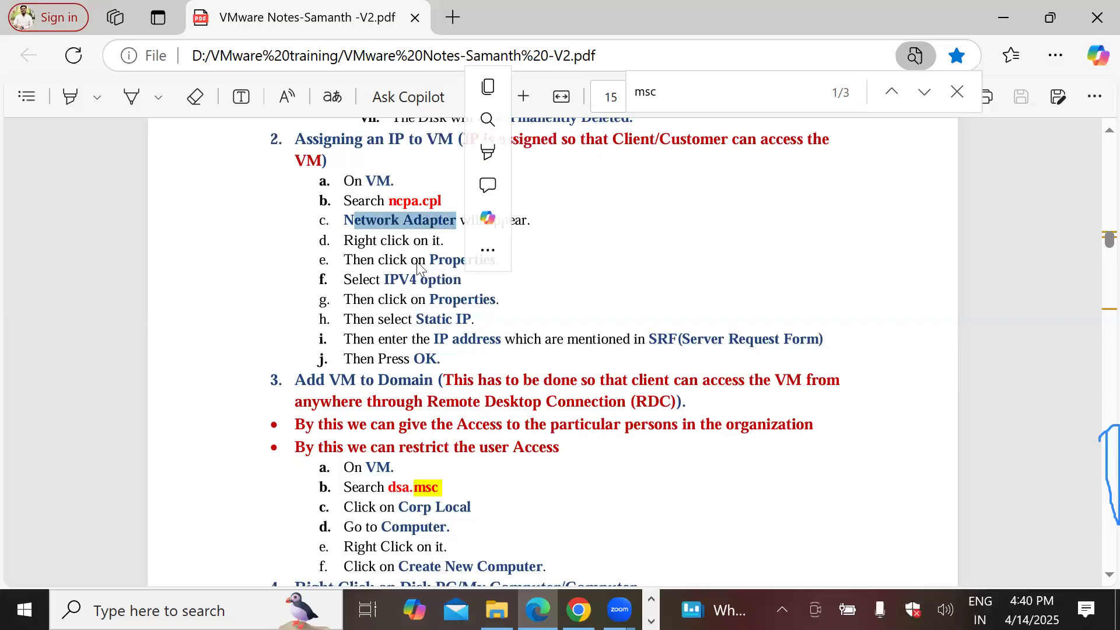
Step: Highlight IPV4, the Properties step and the Add VM to Domain section, then scroll to section 2.11
{"action": "double_click", "coordinate": [403, 280]}
{"action": "left_click_drag", "start_coordinate": [435, 282], "coordinate": [484, 340]}
{"action": "left_click", "coordinate": [476, 337]}
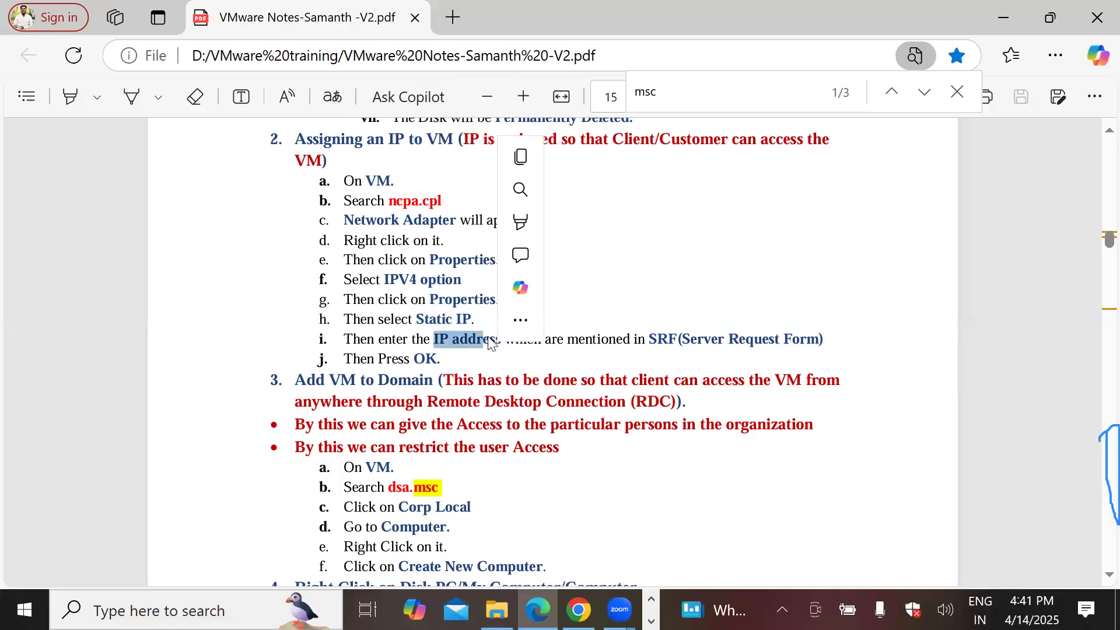
{"action": "left_click_drag", "start_coordinate": [294, 376], "coordinate": [557, 458]}
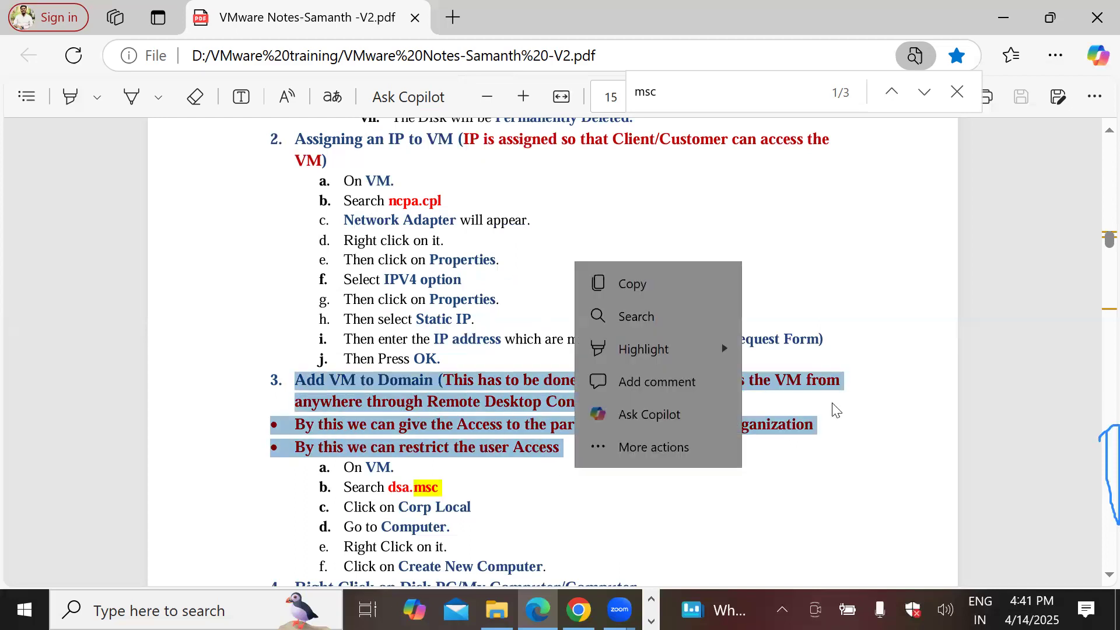
{"action": "left_click", "coordinate": [407, 393]}
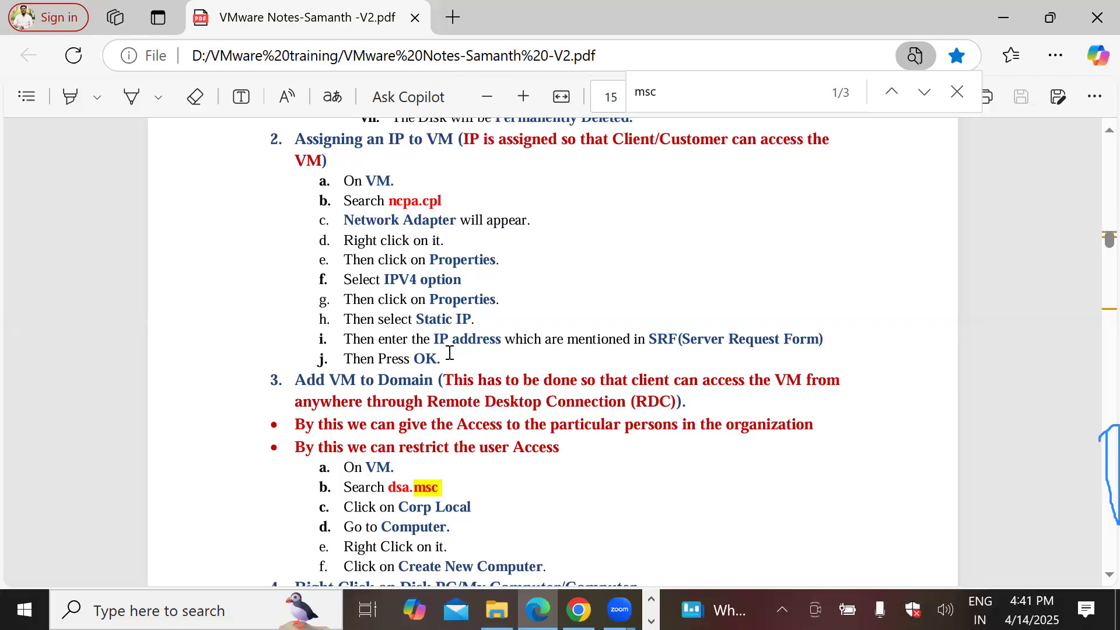
{"action": "scroll", "coordinate": [449, 352], "scroll_direction": "down", "scroll_amount": 10}
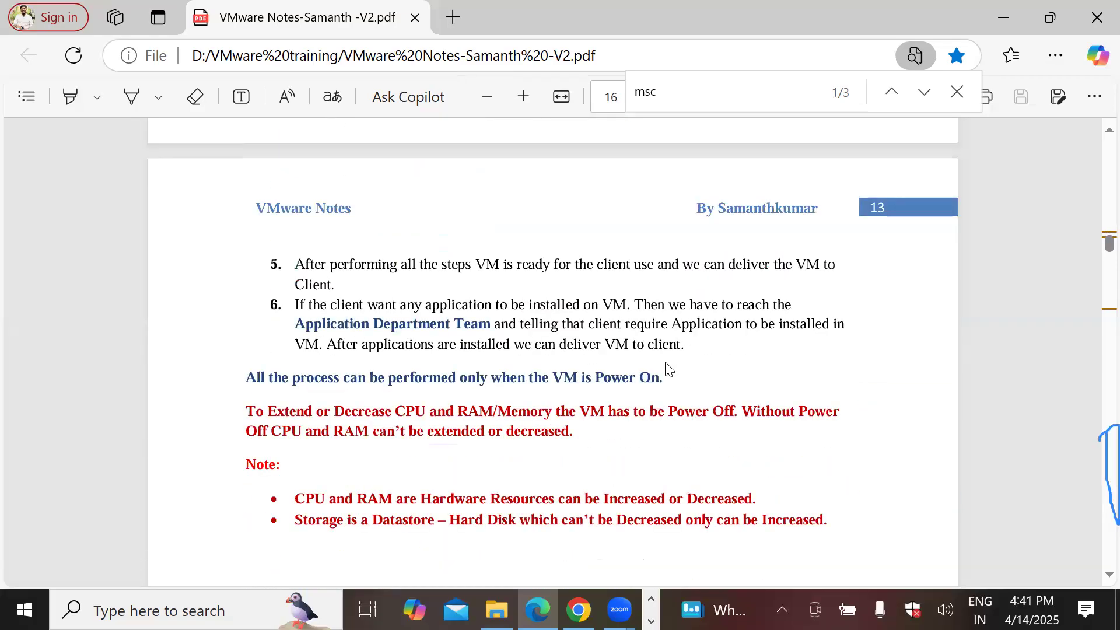
{"action": "scroll", "coordinate": [669, 369], "scroll_direction": "down", "scroll_amount": 5}
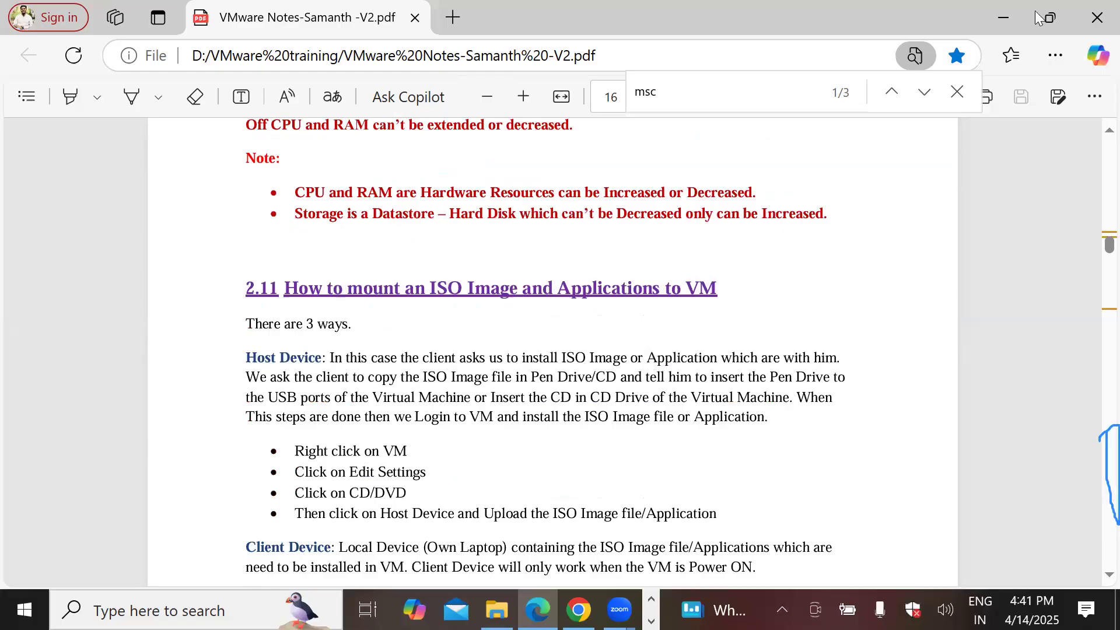
Step: Minimize Edge and select the whole lesson summary list in the Paint text box
{"action": "left_click", "coordinate": [1002, 18]}
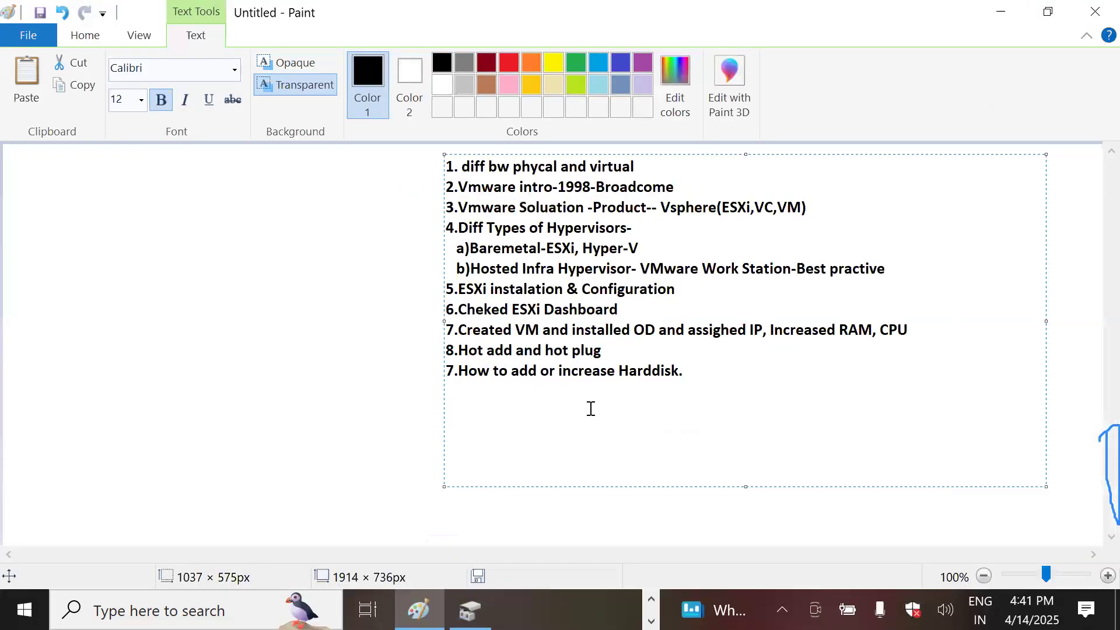
{"action": "left_click_drag", "start_coordinate": [690, 373], "coordinate": [435, 167]}
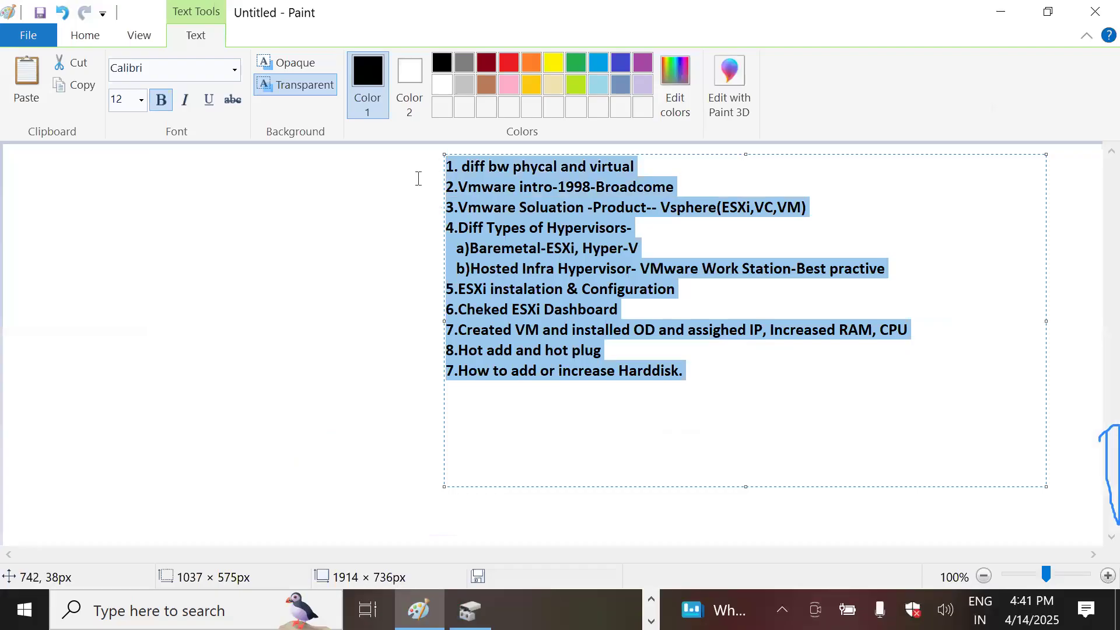